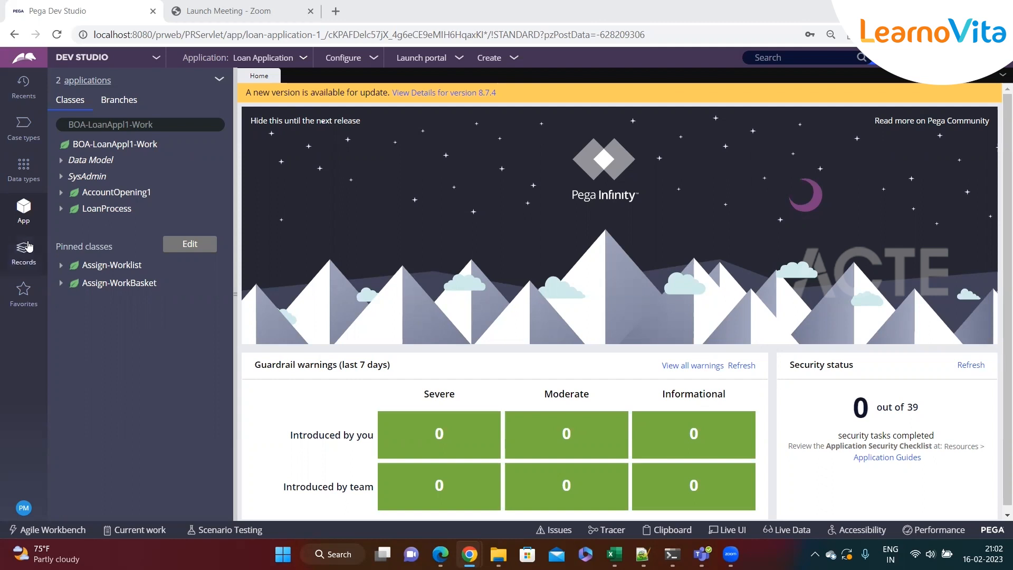
# Switch to the notes file and review the routing notes on worklists, work queues and work objects
pyautogui.click(642, 554)
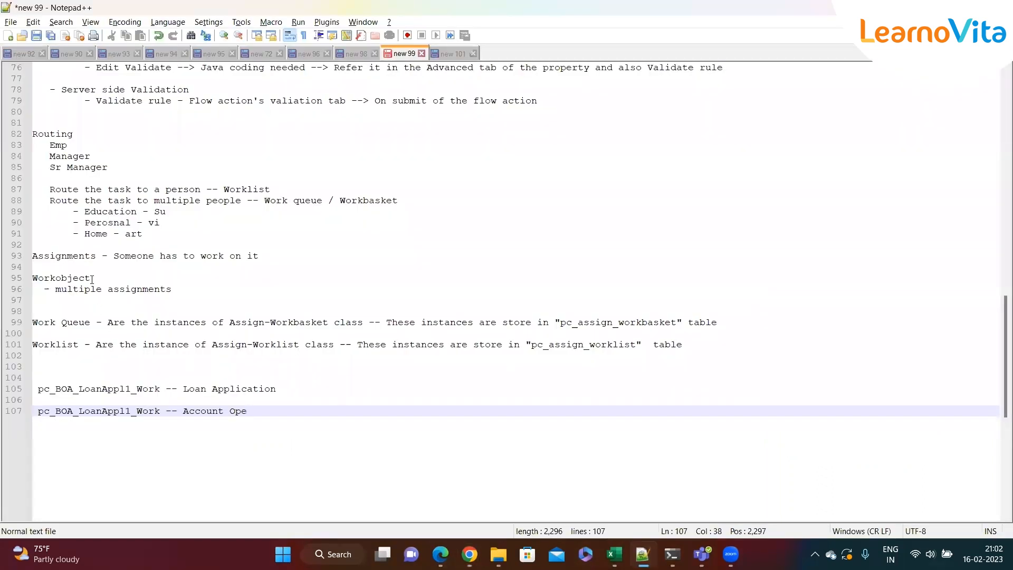
pyautogui.click(307, 237)
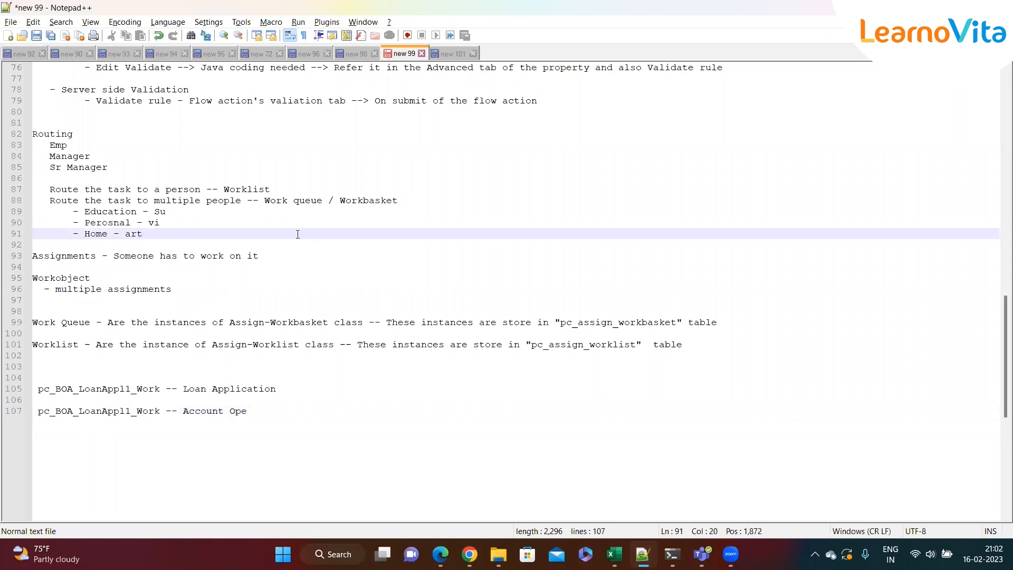
pyautogui.doubleClick(244, 189)
pyautogui.click(244, 212)
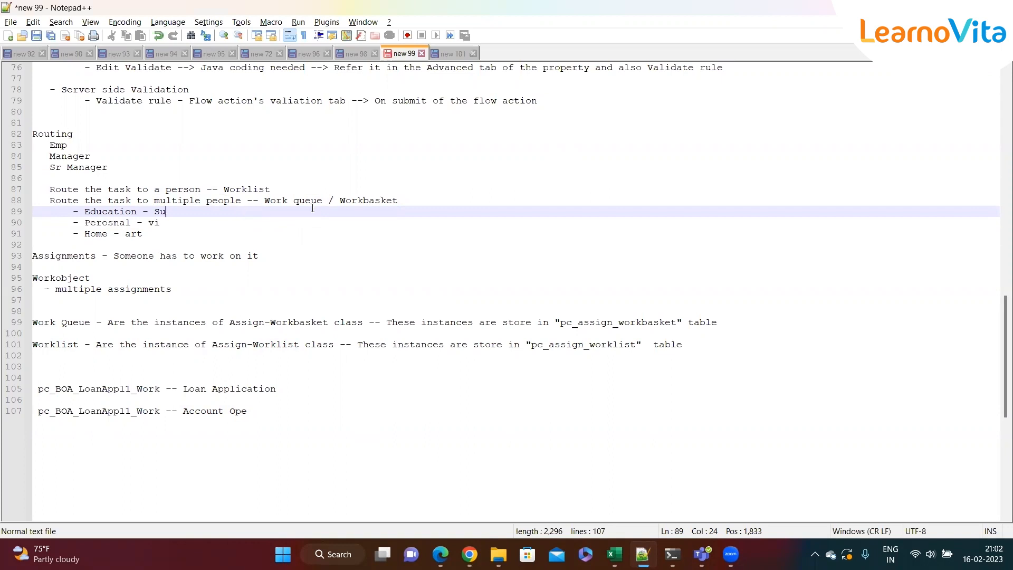
pyautogui.moveTo(268, 198)
pyautogui.mouseDown()
pyautogui.moveTo(407, 201)
pyautogui.moveTo(264, 201)
pyautogui.mouseUp()
pyautogui.click(413, 201)
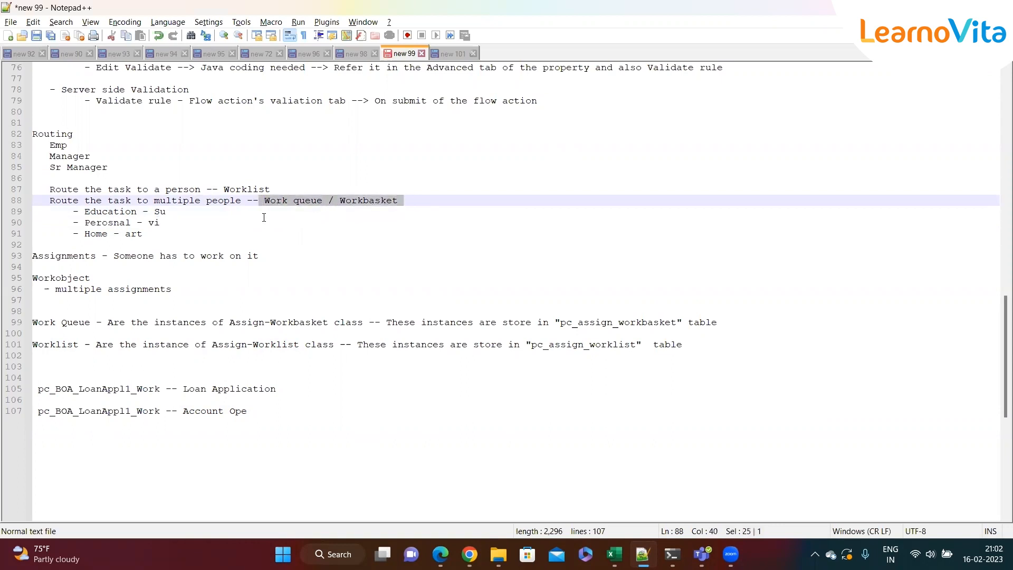
pyautogui.click(260, 221)
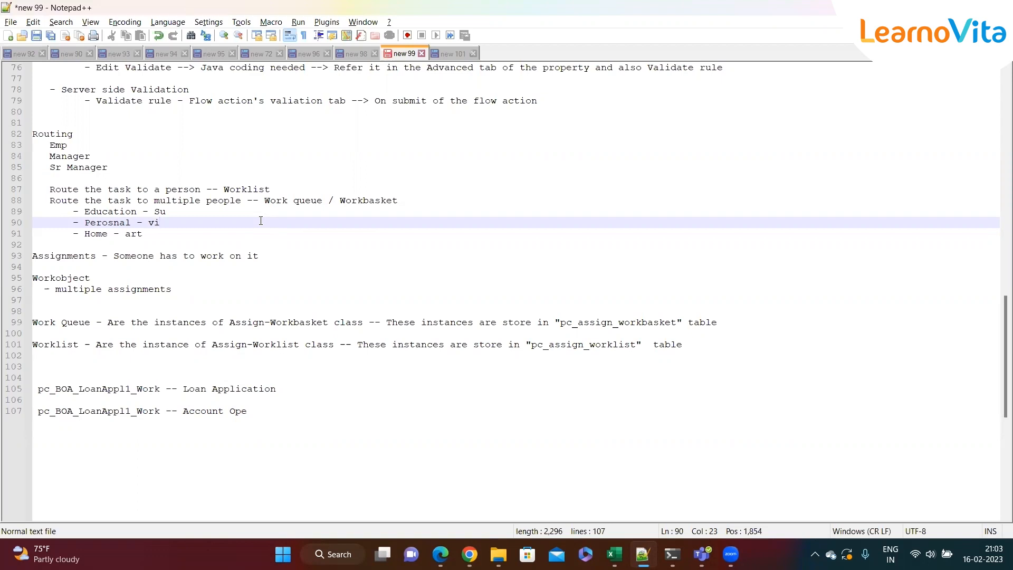
pyautogui.doubleClick(351, 201)
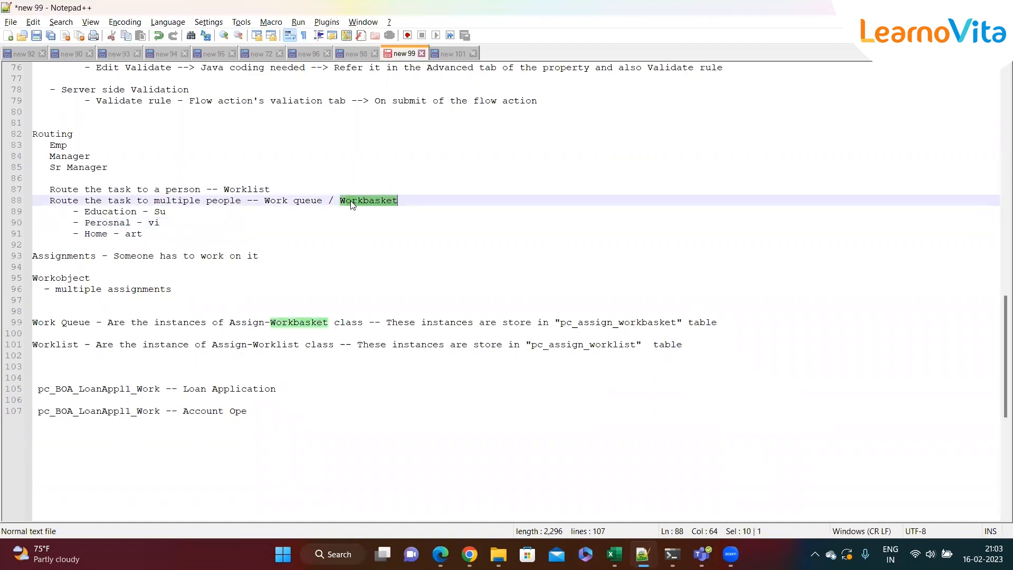
pyautogui.click(265, 222)
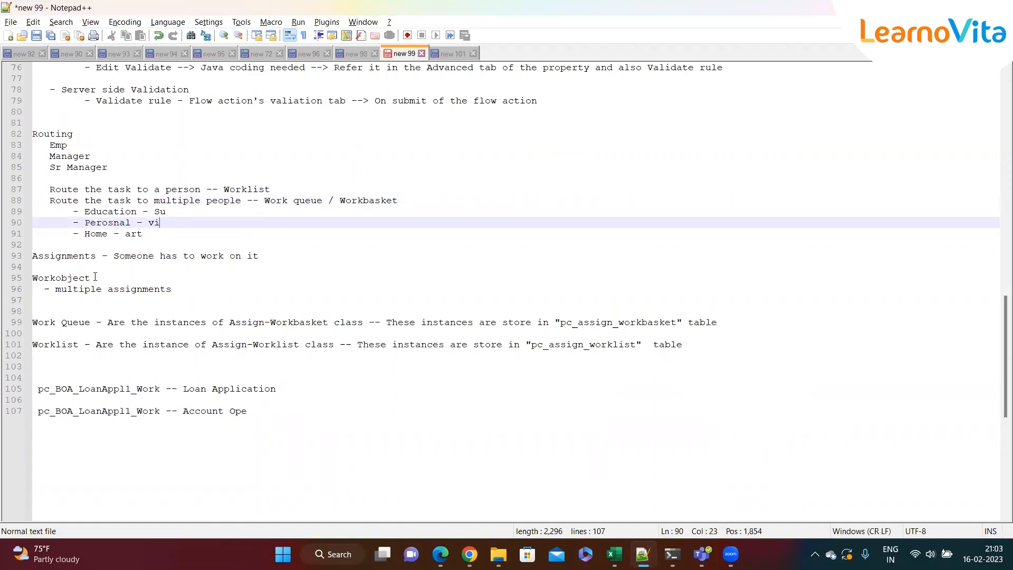
pyautogui.moveTo(55, 289); pyautogui.dragTo(186, 291)
pyautogui.click(186, 291)
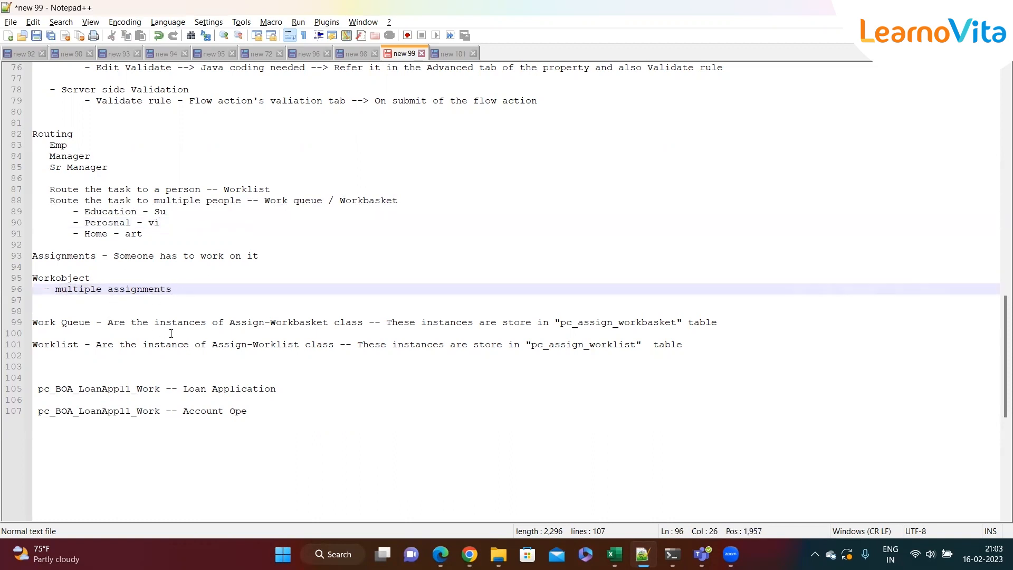
# Review the Work Queue and Worklist definitions, their Assign- classes, storage tables and the pc_BOA_LoanAppl1_Work mapping lines
pyautogui.moveTo(229, 322); pyautogui.dragTo(288, 323)
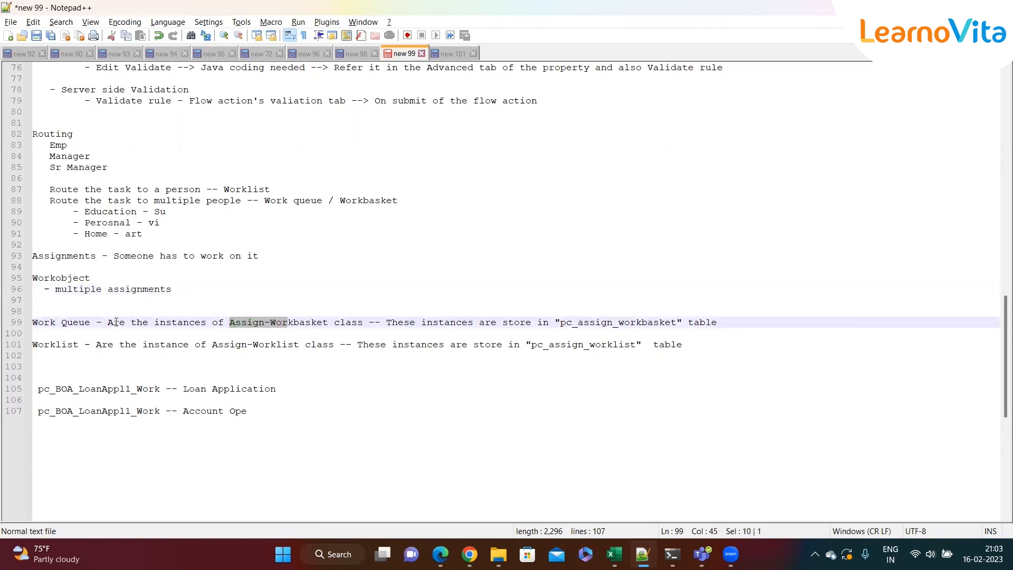
pyautogui.click(95, 324)
pyautogui.moveTo(95, 324); pyautogui.dragTo(32, 323)
pyautogui.click(59, 334)
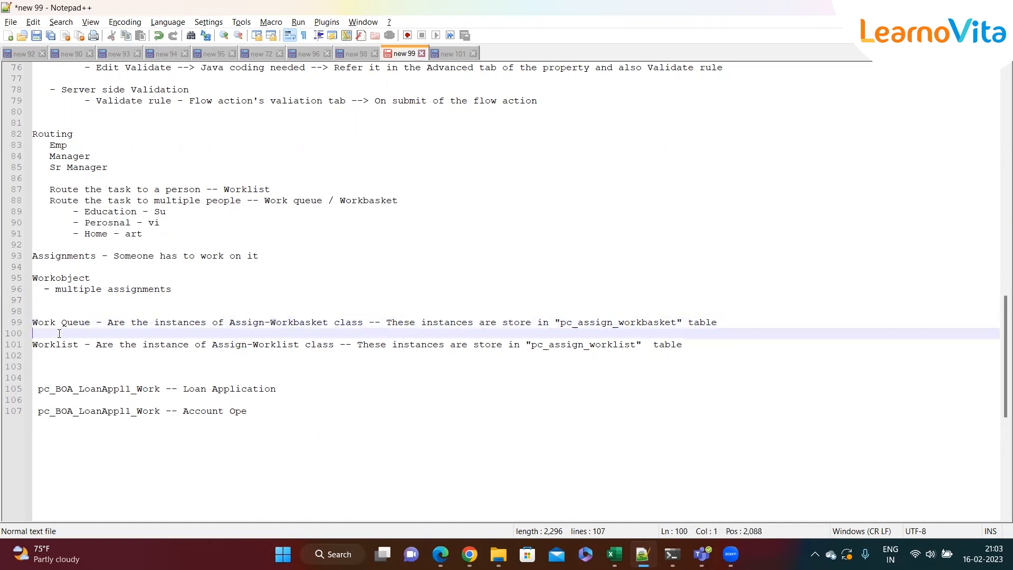
pyautogui.click(229, 322)
pyautogui.moveTo(229, 322); pyautogui.dragTo(334, 324)
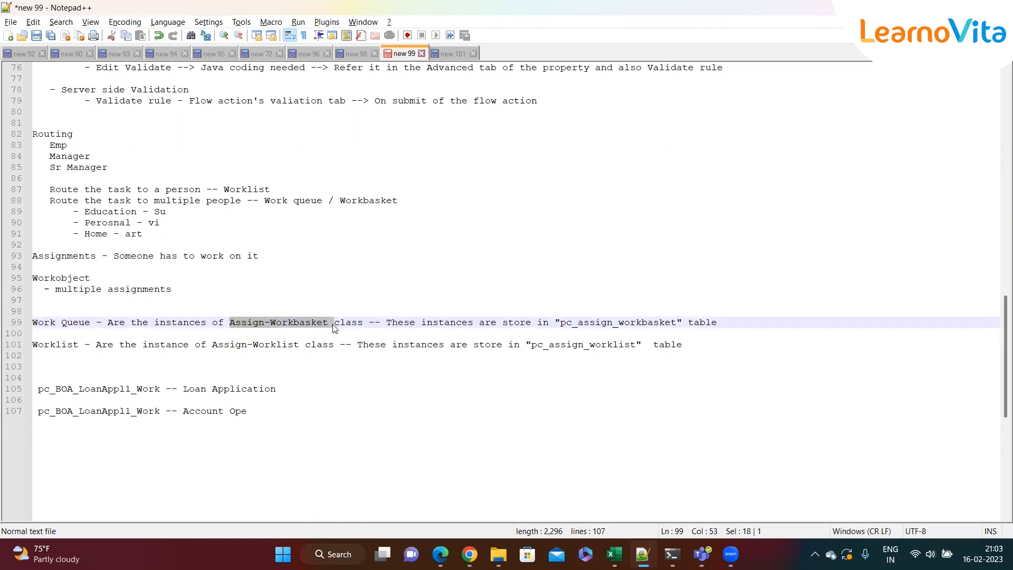
pyautogui.click(458, 333)
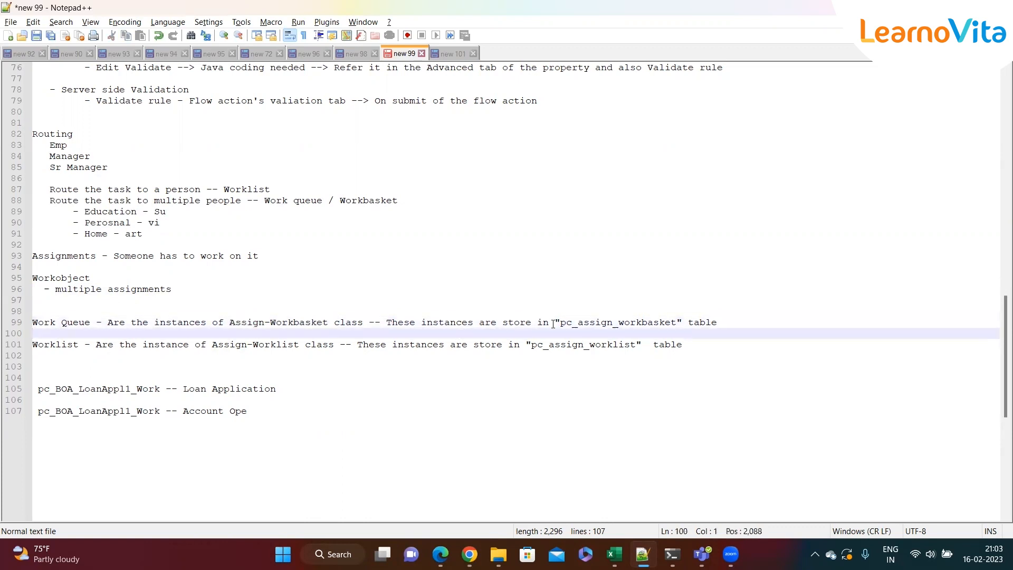
pyautogui.moveTo(562, 323); pyautogui.dragTo(678, 321)
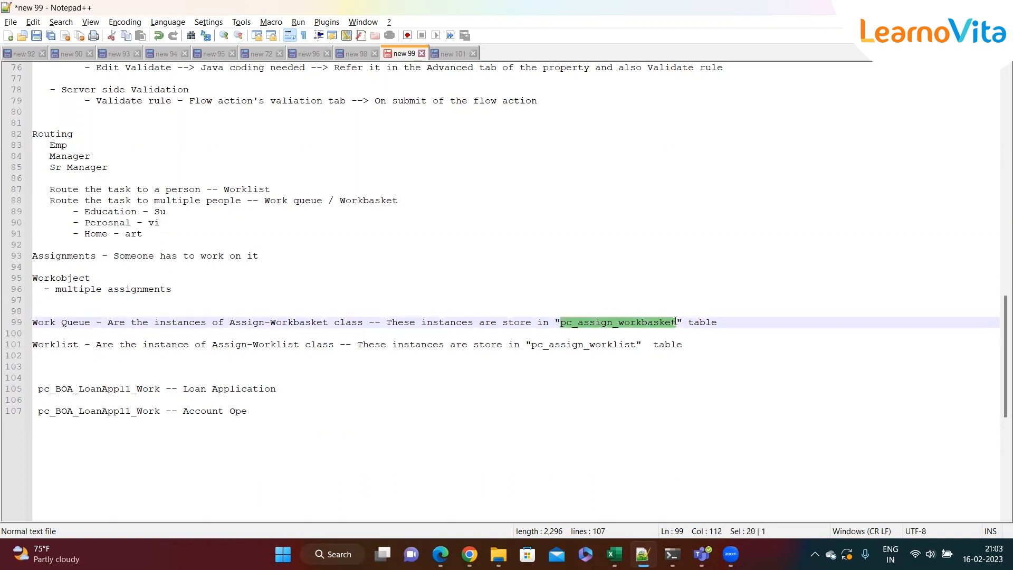
pyautogui.click(241, 334)
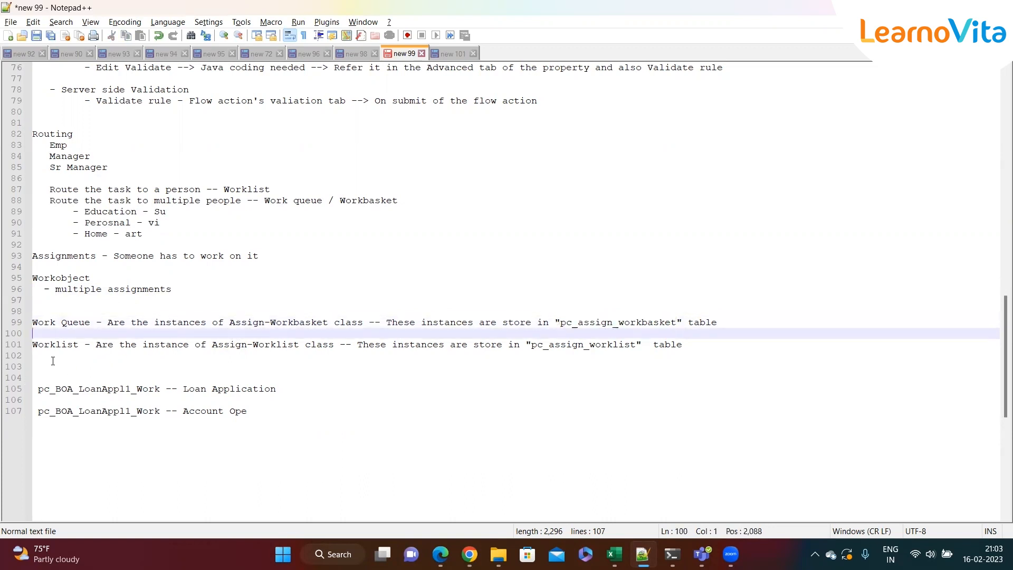
pyautogui.doubleClick(59, 344)
pyautogui.click(64, 364)
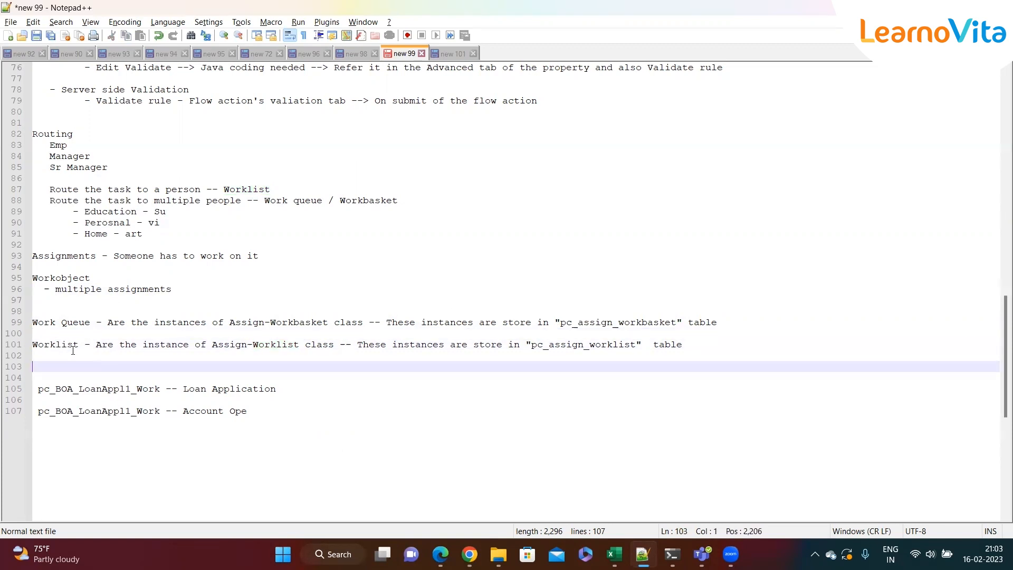
pyautogui.doubleClick(65, 345)
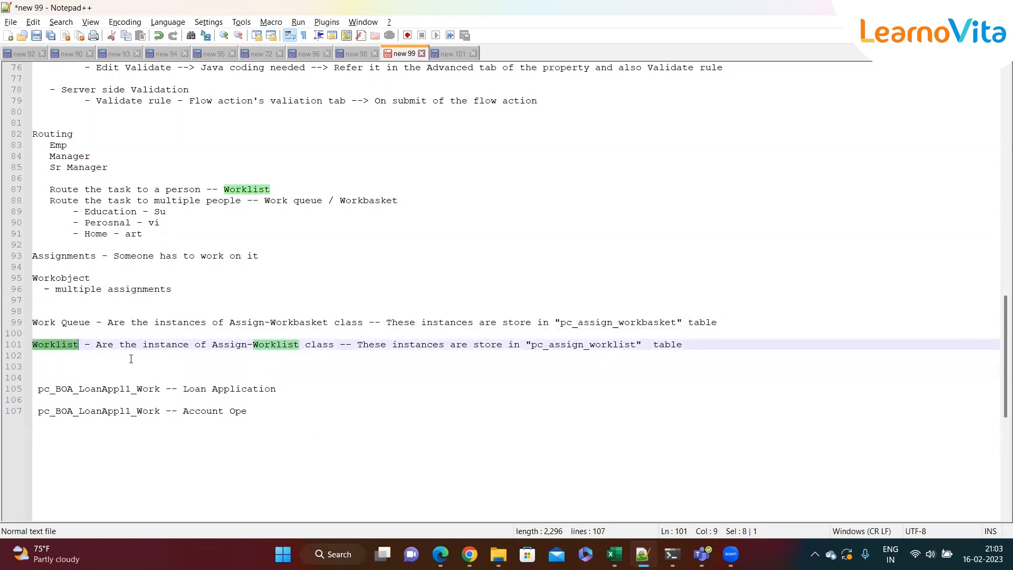
pyautogui.click(212, 348)
pyautogui.moveTo(213, 348); pyautogui.dragTo(306, 348)
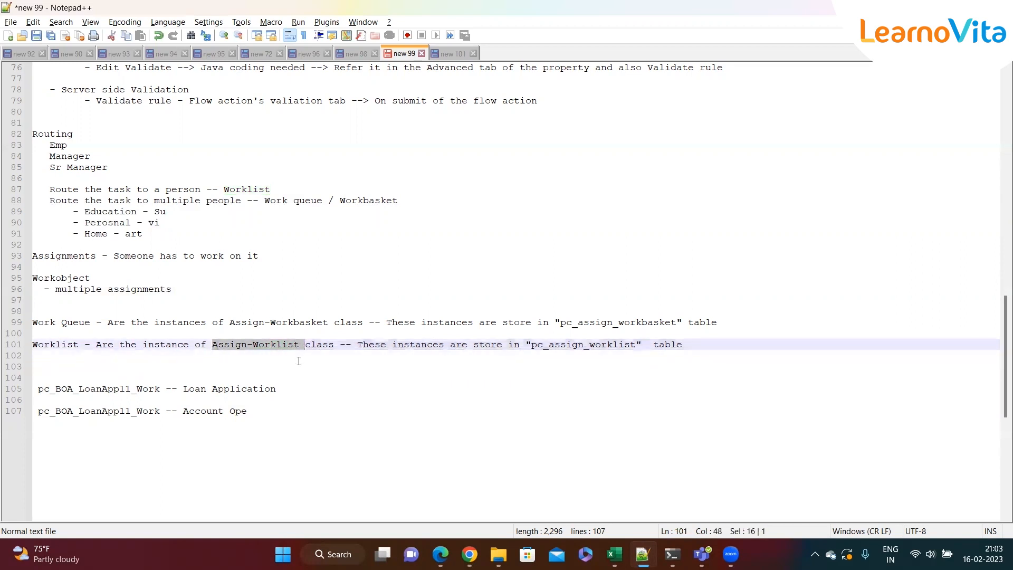
pyautogui.click(437, 354)
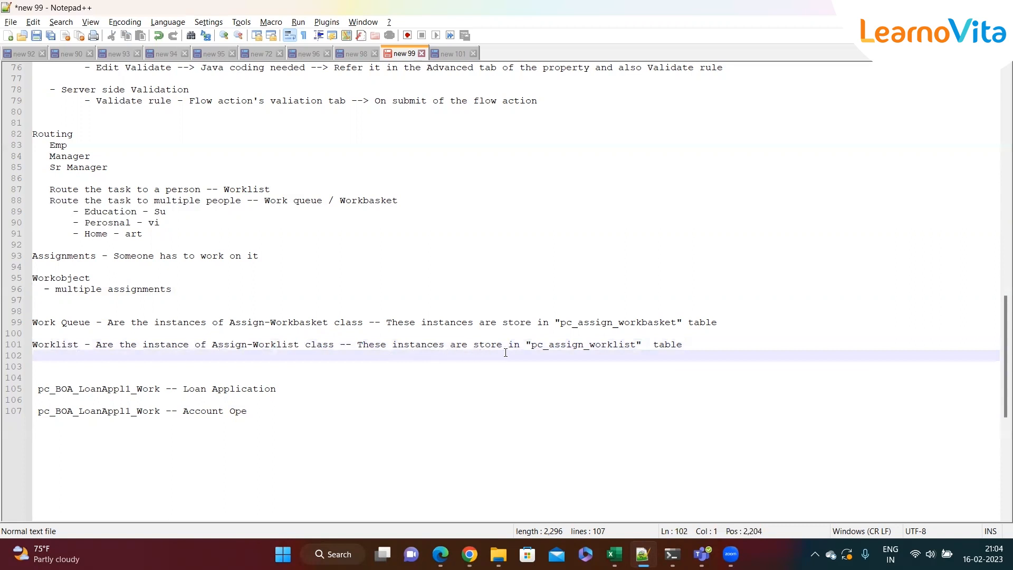
pyautogui.moveTo(530, 346); pyautogui.dragTo(644, 346)
pyautogui.click(478, 376)
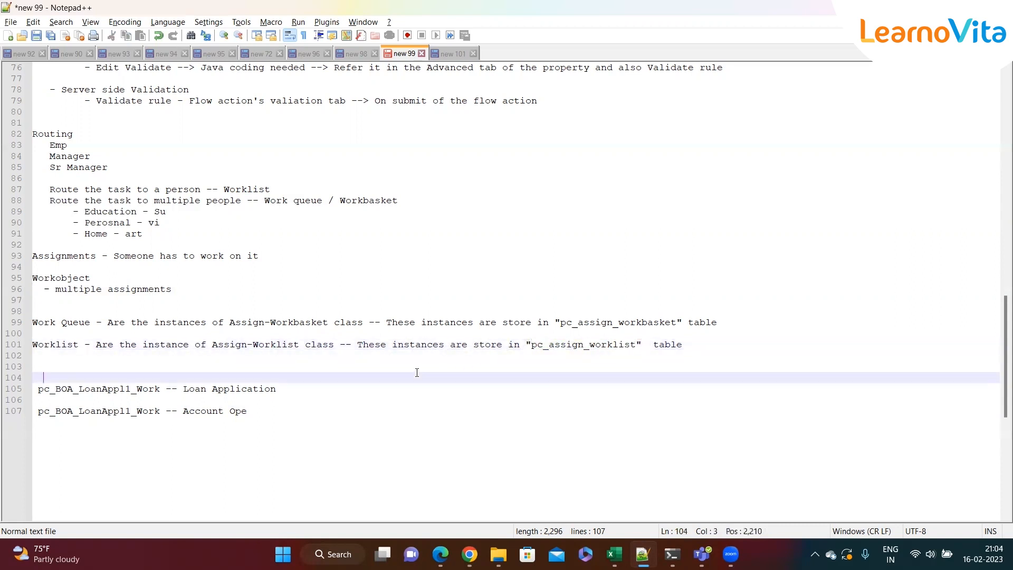
pyautogui.click(277, 419)
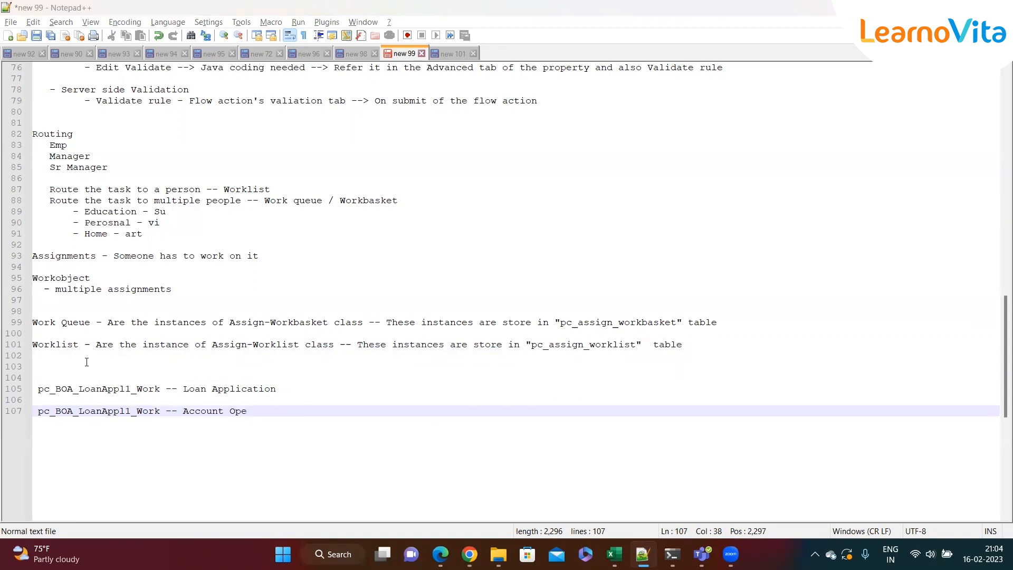
# Return to Dev Studio and open the instance list of the LoanProcess class
pyautogui.moveTo(470, 554)
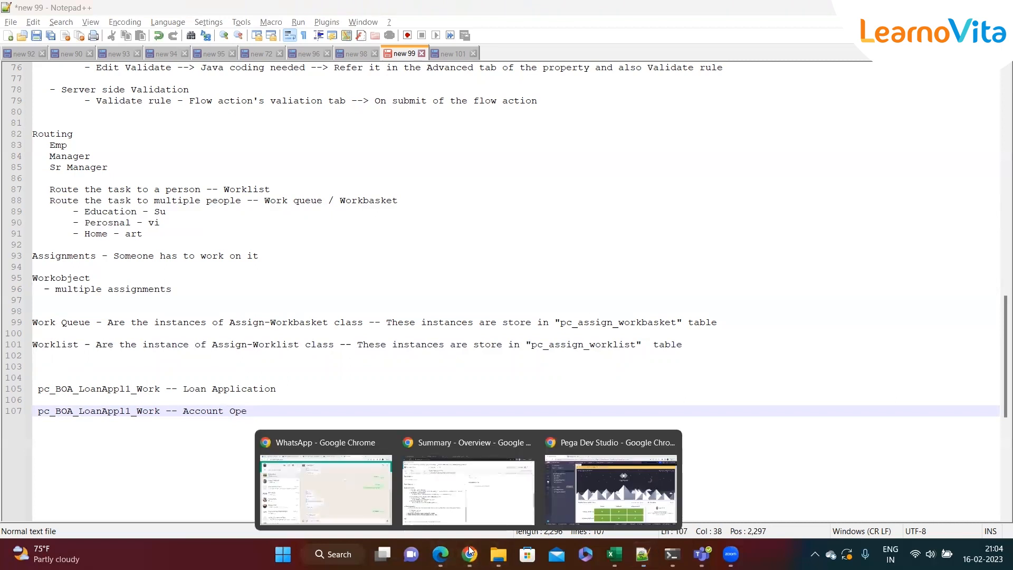
pyautogui.click(576, 499)
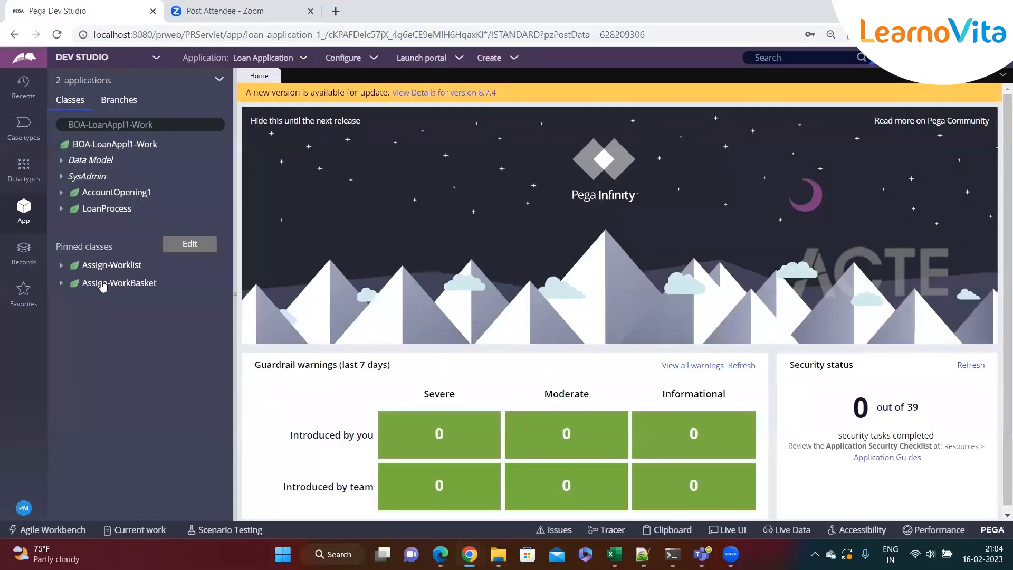
pyautogui.click(106, 209)
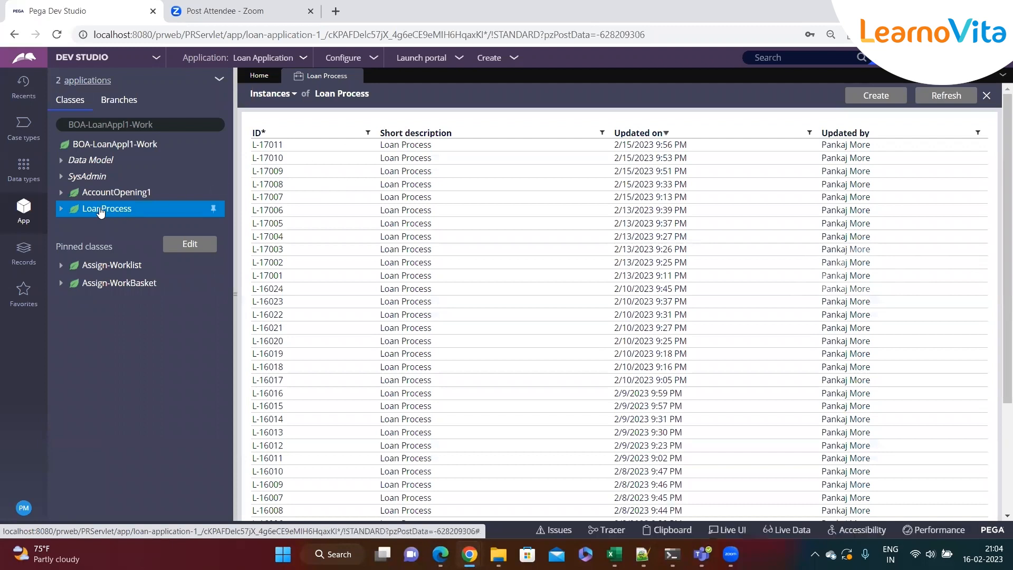
# Expand LoanProcess in the class explorer and open the BOA-LoanAppl1-Work-LoanProcess class rule to inspect its settings
pyautogui.click(61, 210)
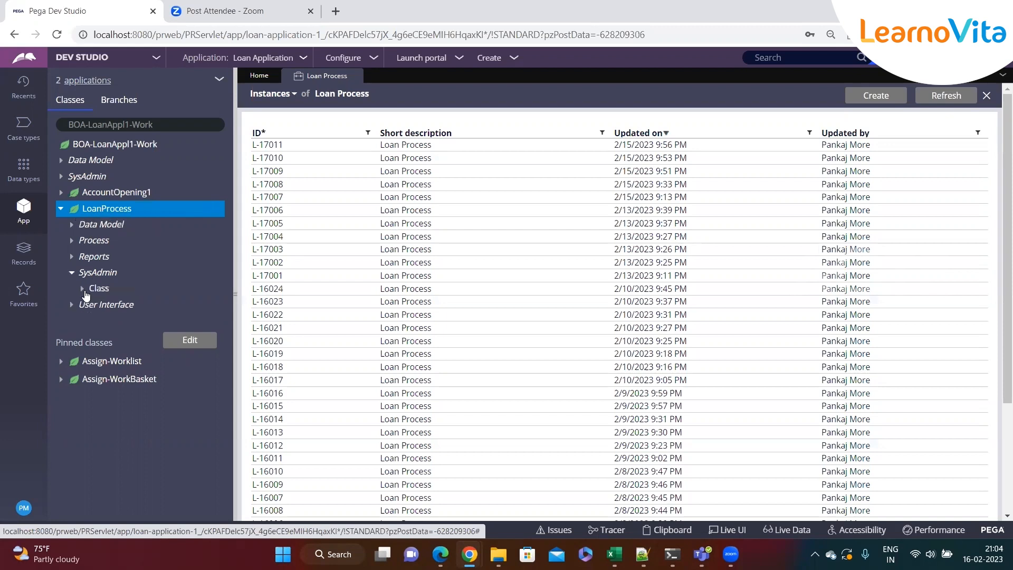
pyautogui.click(88, 288)
pyautogui.click(140, 309)
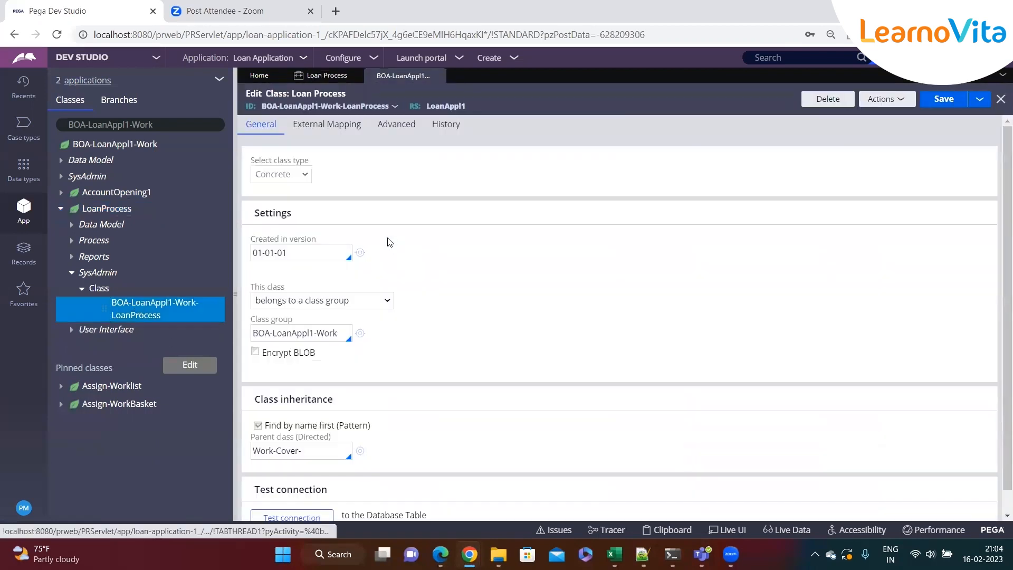
pyautogui.moveTo(251, 161); pyautogui.dragTo(326, 164)
pyautogui.click(326, 164)
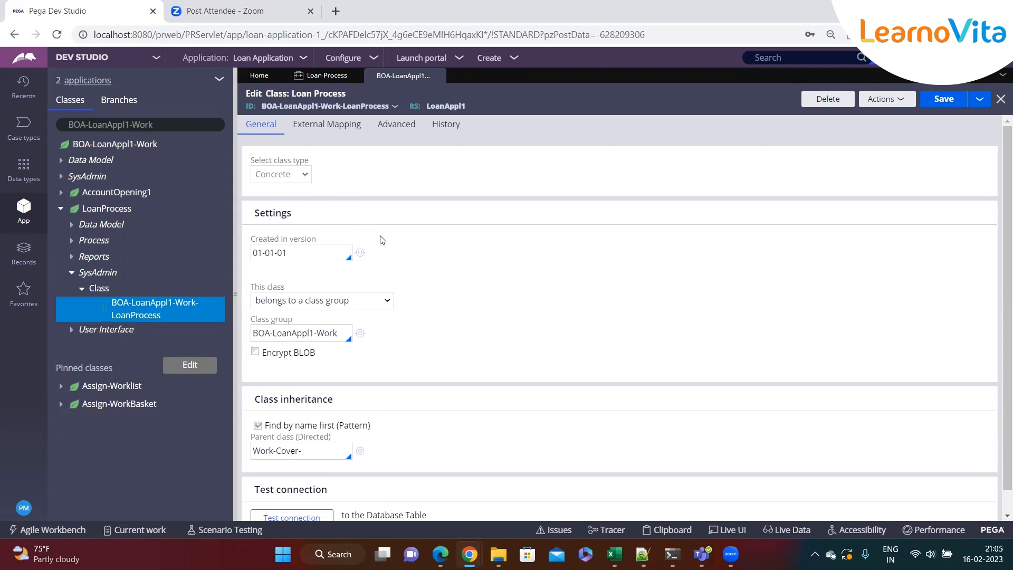
# Run Test connection on the LoanProcess class to check its database table mapping
pyautogui.scroll(-1, 381, 240)
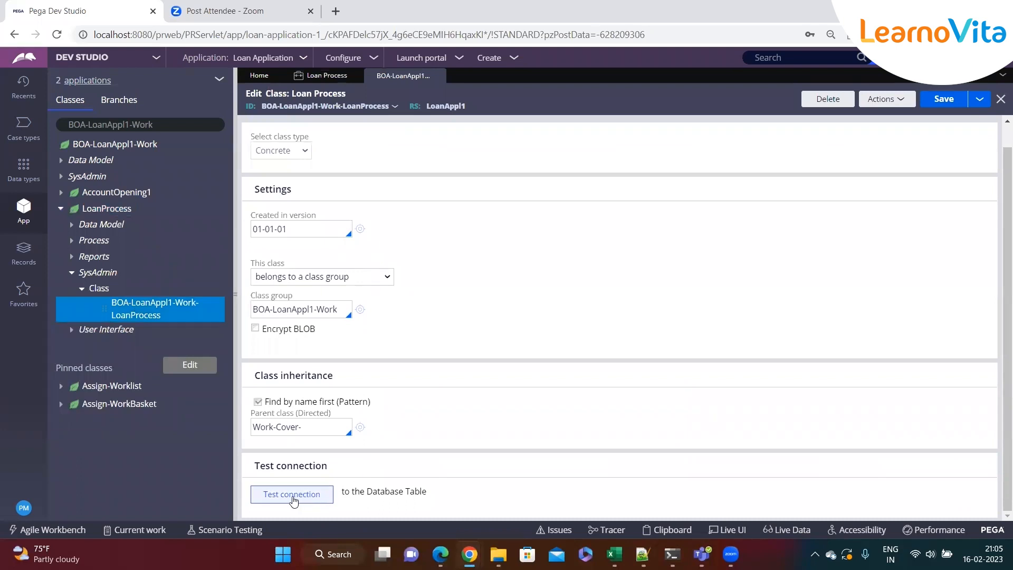
pyautogui.moveTo(254, 465); pyautogui.dragTo(380, 475)
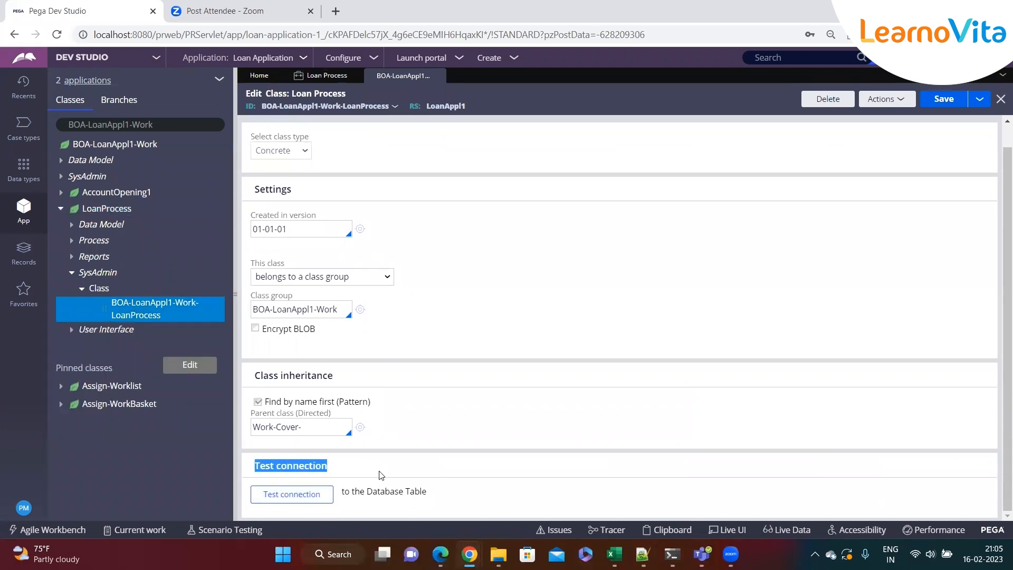
pyautogui.click(303, 496)
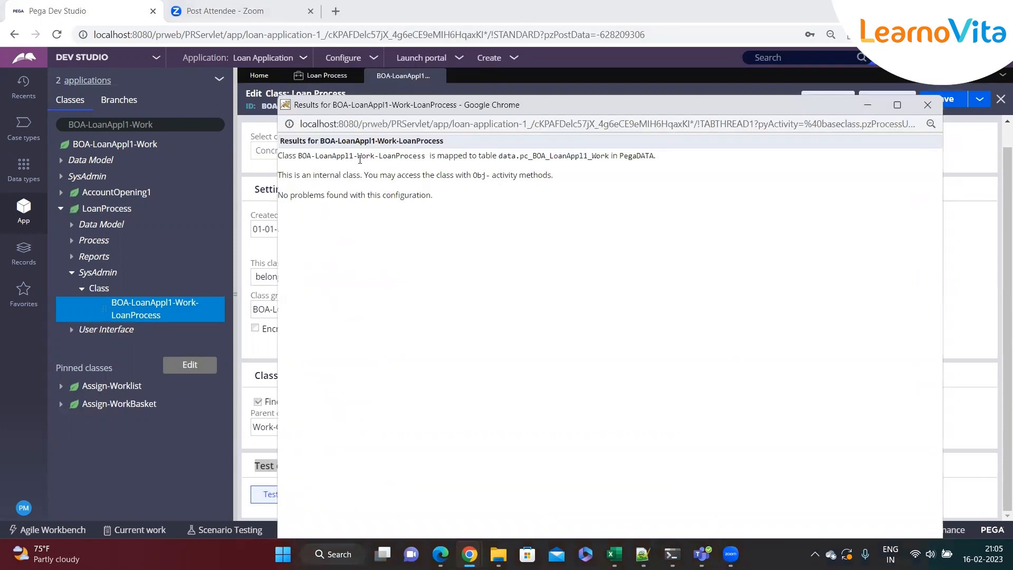
# Examine the mapped table and database names in the test results, close them, and return to the notes file
pyautogui.moveTo(520, 160); pyautogui.dragTo(610, 159)
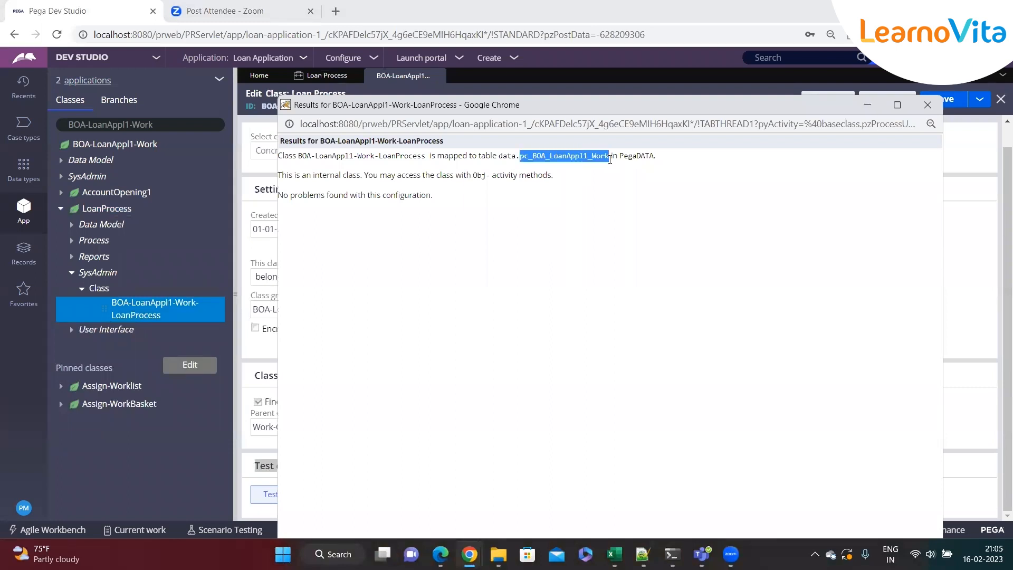
pyautogui.doubleClick(507, 156)
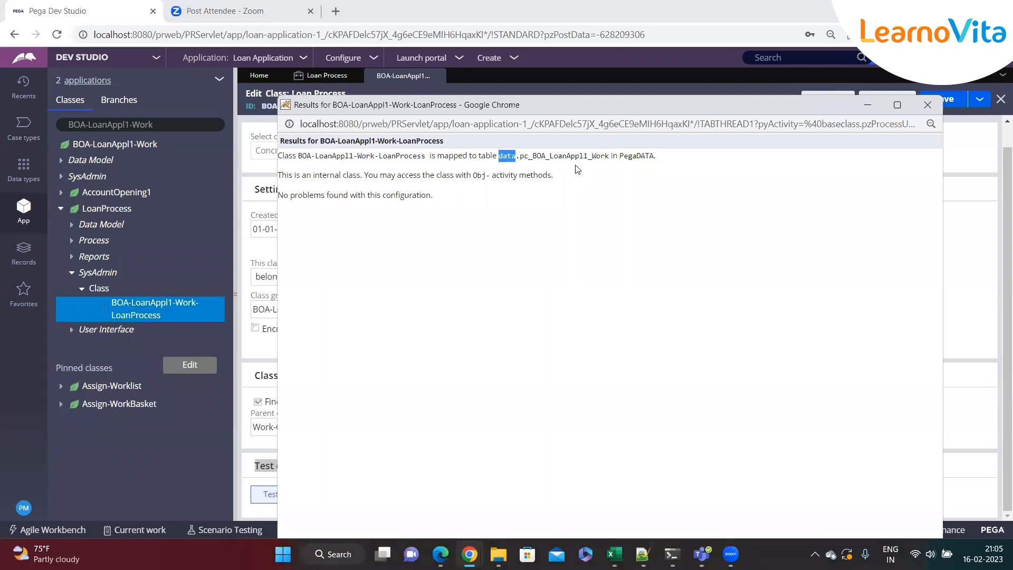
pyautogui.doubleClick(635, 156)
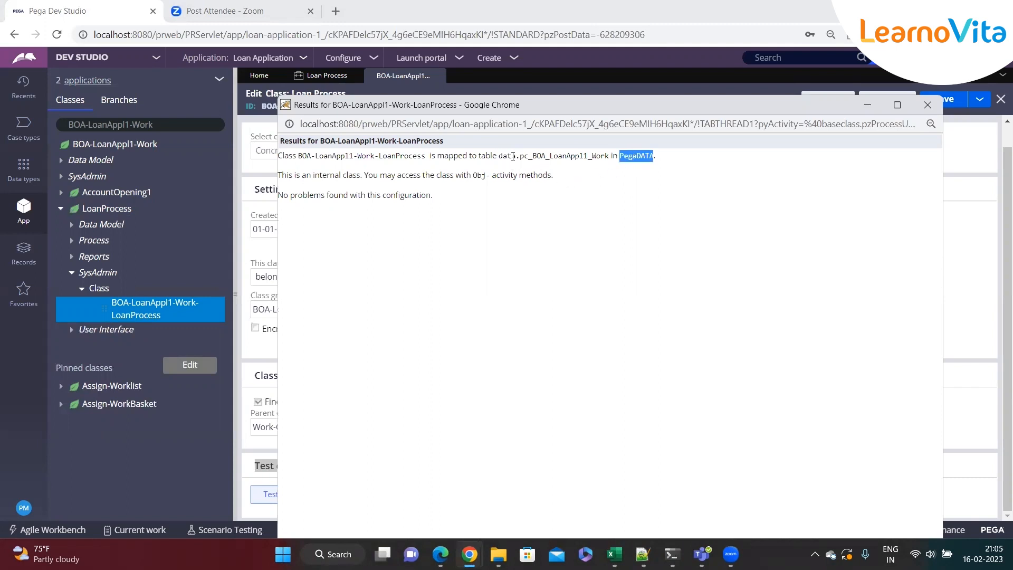
pyautogui.doubleClick(495, 156)
pyautogui.doubleClick(507, 156)
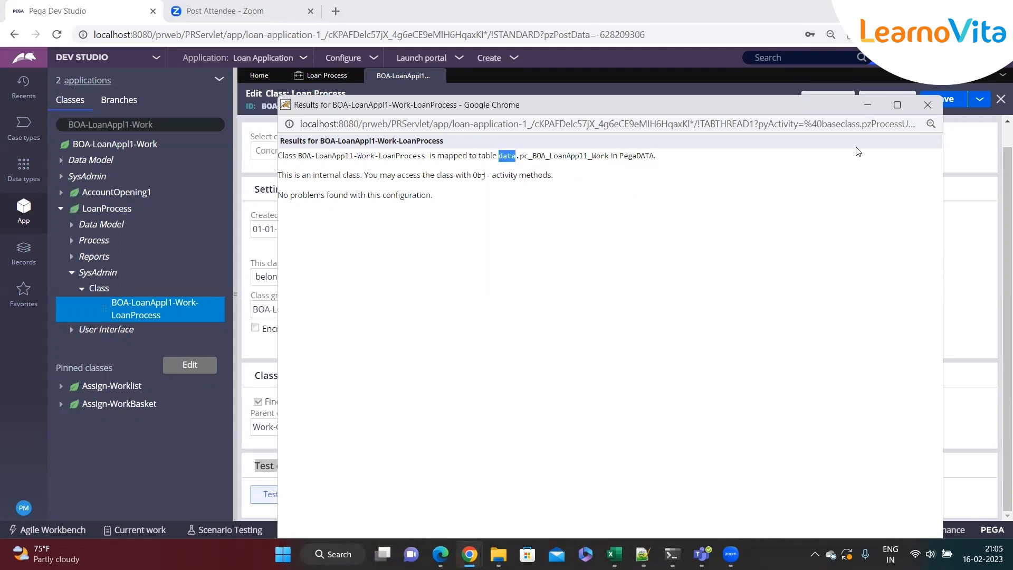
pyautogui.click(927, 105)
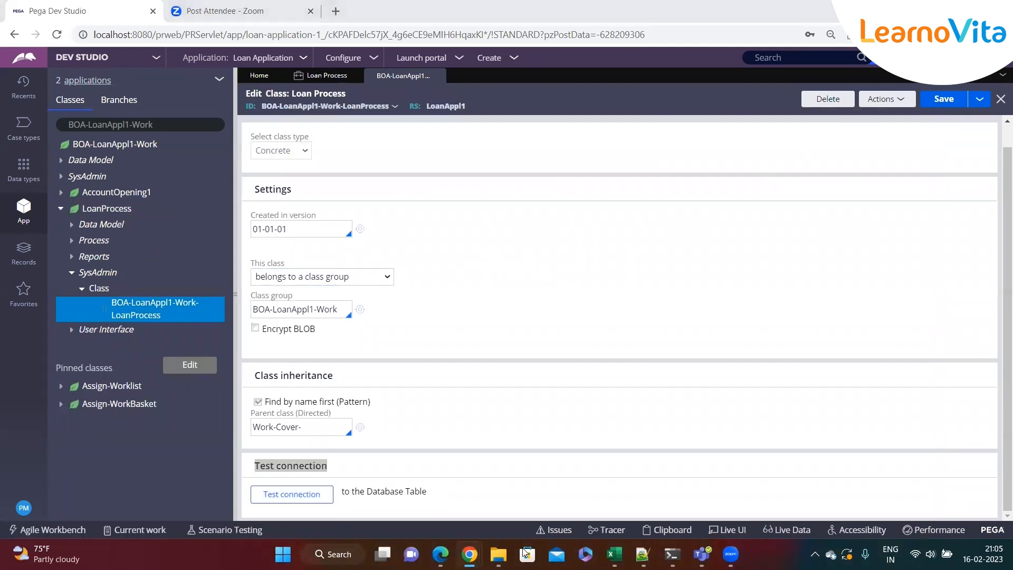
pyautogui.click(643, 553)
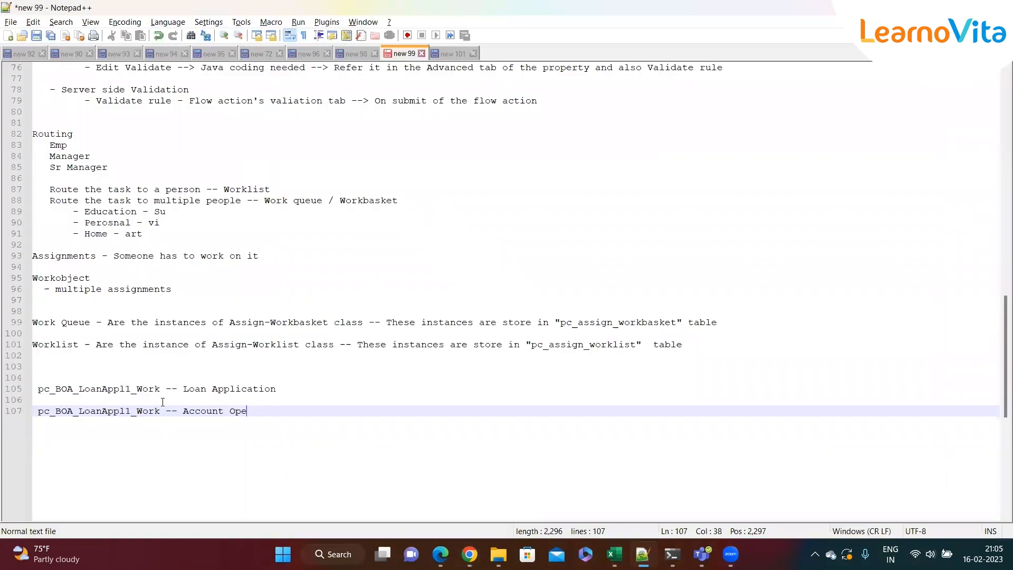
# Highlight the two pc_BOA_LoanAppl1_Work lines in the notes while explaining the table mapping
pyautogui.moveTo(163, 390); pyautogui.dragTo(39, 392)
pyautogui.click(272, 404)
pyautogui.moveTo(160, 412); pyautogui.dragTo(40, 413)
pyautogui.press('End')
pyautogui.click(161, 411)
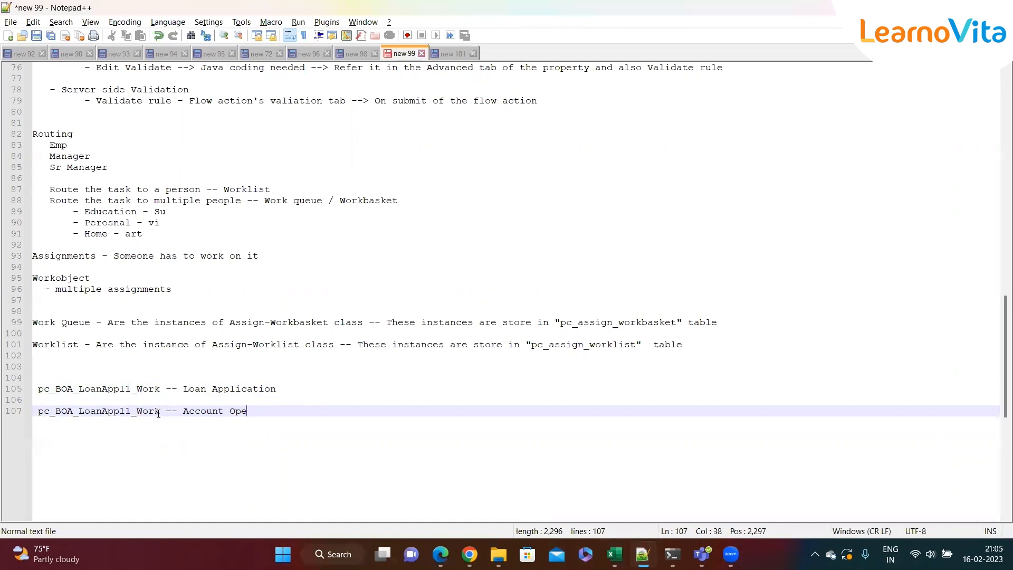
pyautogui.click(198, 411)
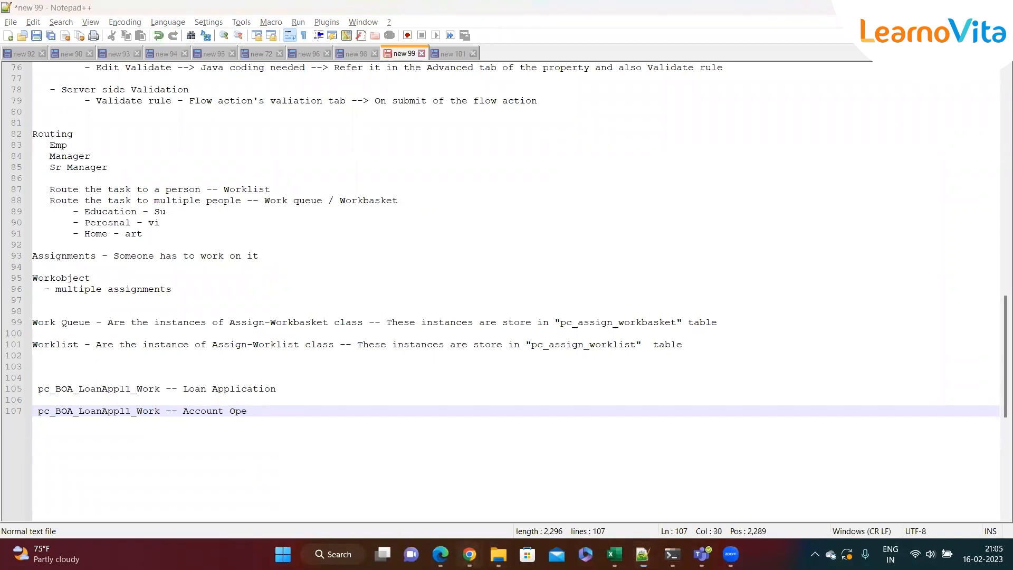
# Switch to Dev Studio and open the BOA-LoanAppl1-Work-AccountOpening1 class rule from the class explorer
pyautogui.moveTo(470, 554)
pyautogui.click(607, 491)
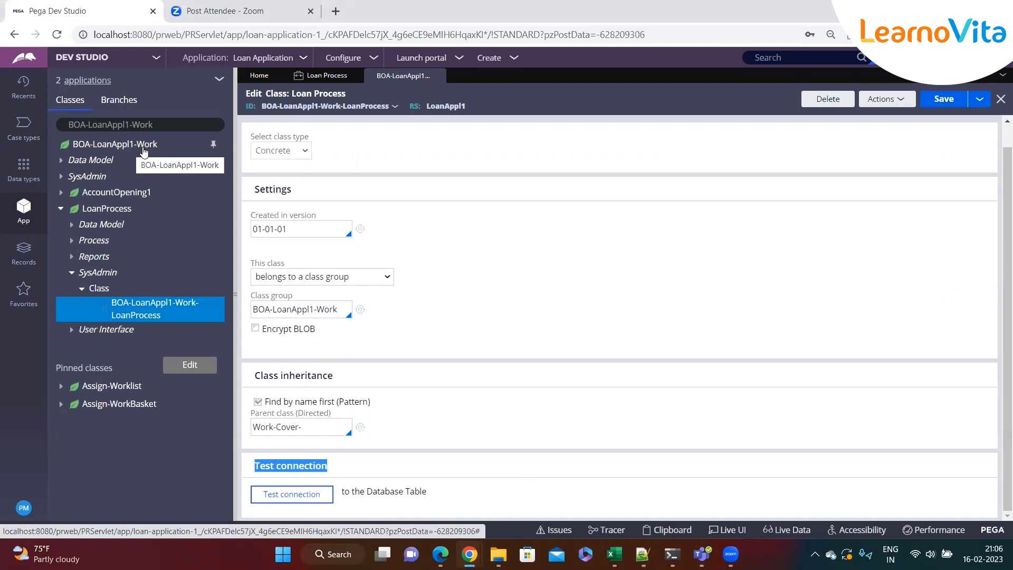
pyautogui.click(70, 275)
pyautogui.click(60, 210)
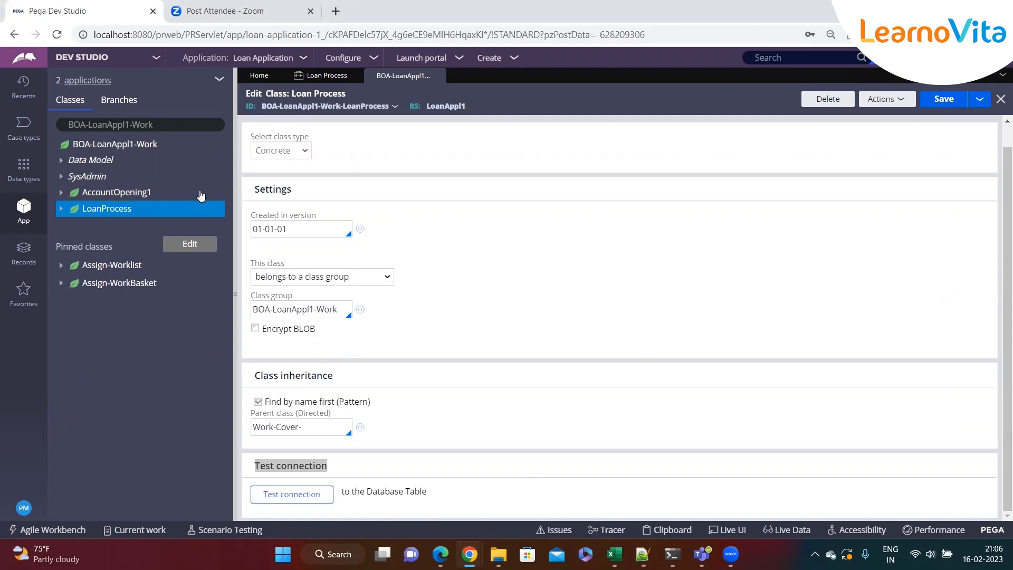
pyautogui.click(61, 192)
pyautogui.click(71, 256)
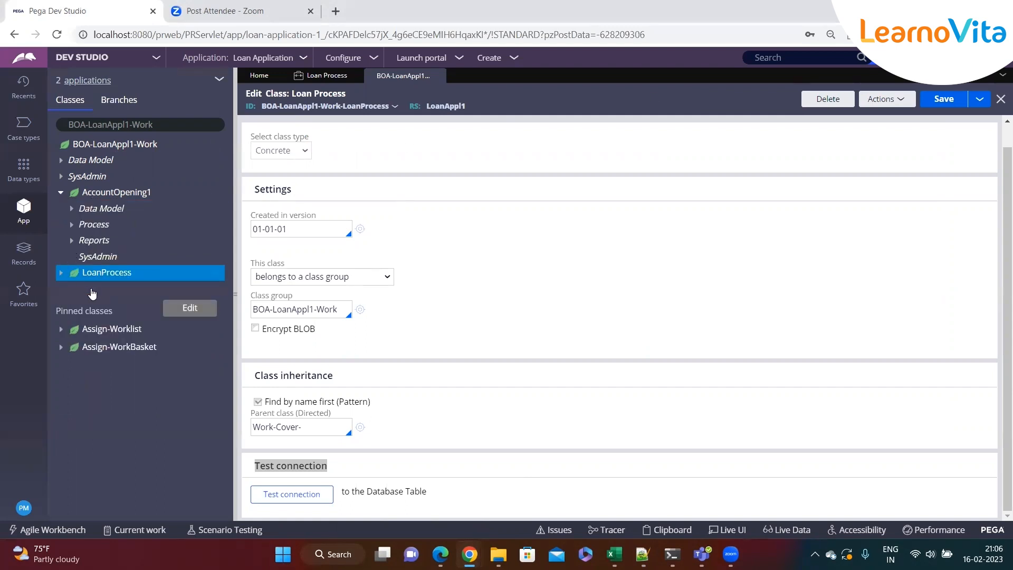
pyautogui.click(82, 272)
pyautogui.click(123, 301)
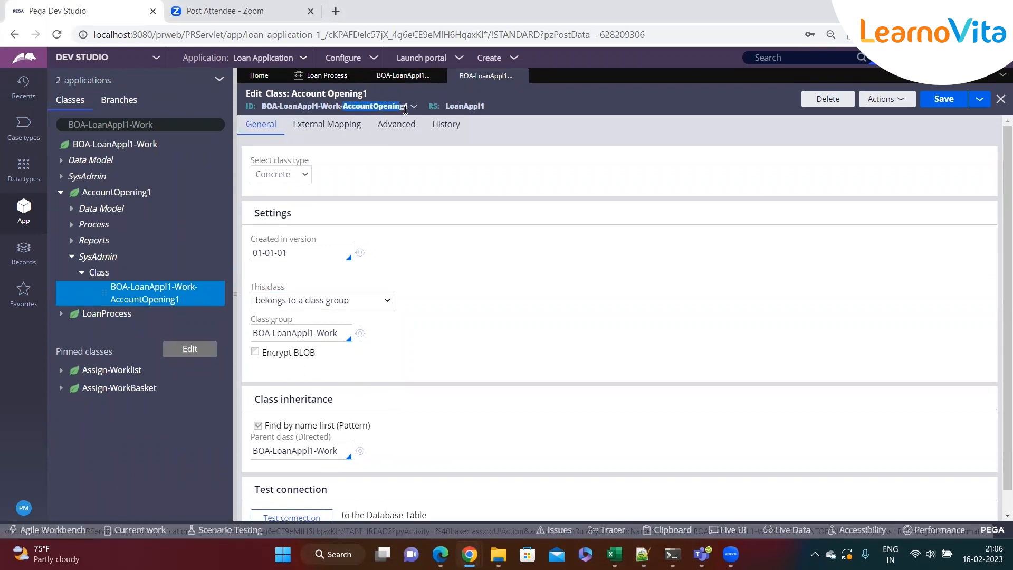
# Examine the AccountOpening1 class settings, highlighting the class type and class group fields
pyautogui.moveTo(266, 213); pyautogui.dragTo(292, 213)
pyautogui.click(304, 252)
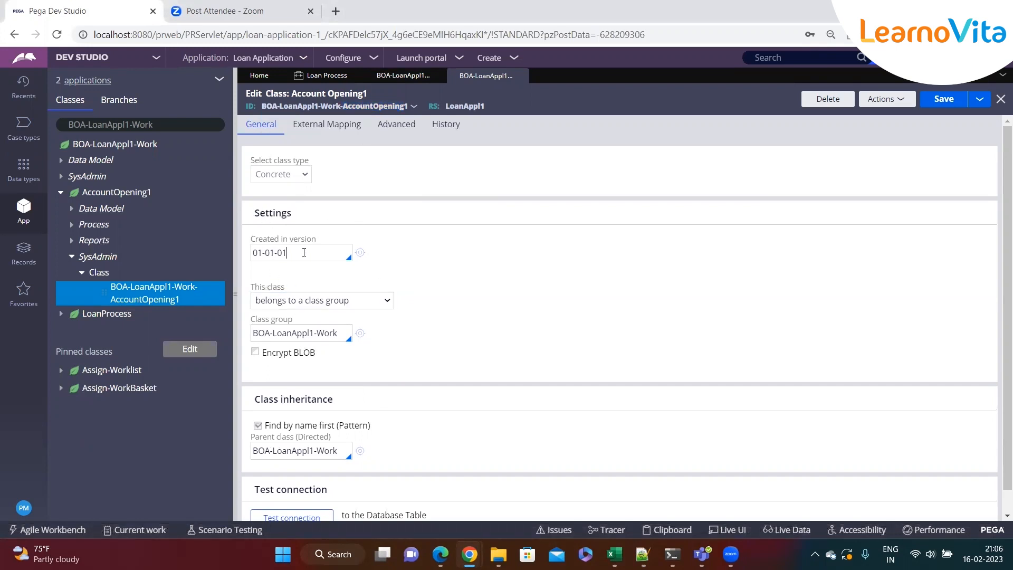
pyautogui.click(272, 285)
pyautogui.moveTo(251, 287); pyautogui.dragTo(293, 292)
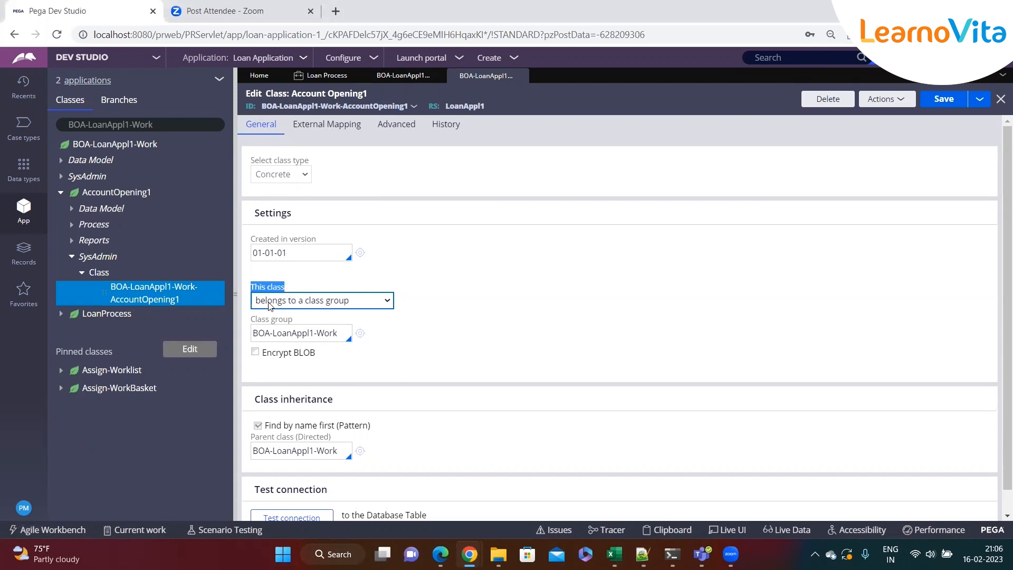
pyautogui.click(410, 274)
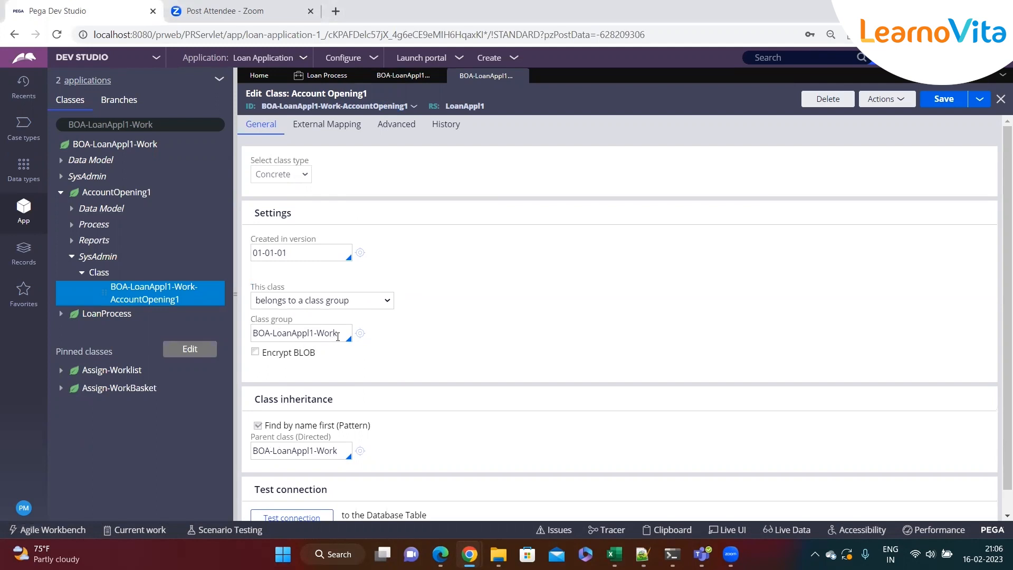
pyautogui.moveTo(331, 334); pyautogui.dragTo(255, 338)
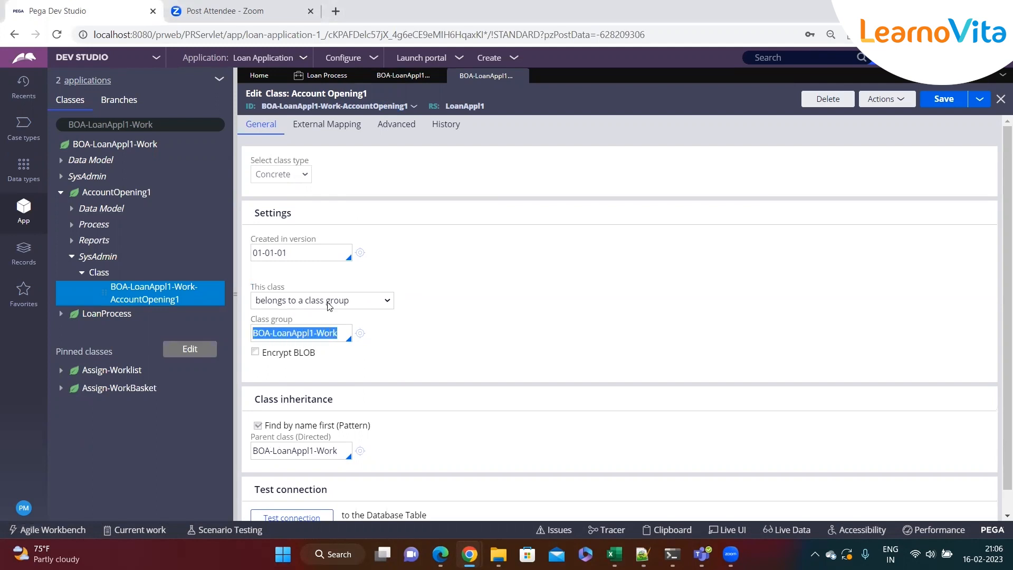
# Compare the LoanProcess class's class group and open the BOA-LoanAppl1-Work class group rule, then return
pyautogui.click(401, 78)
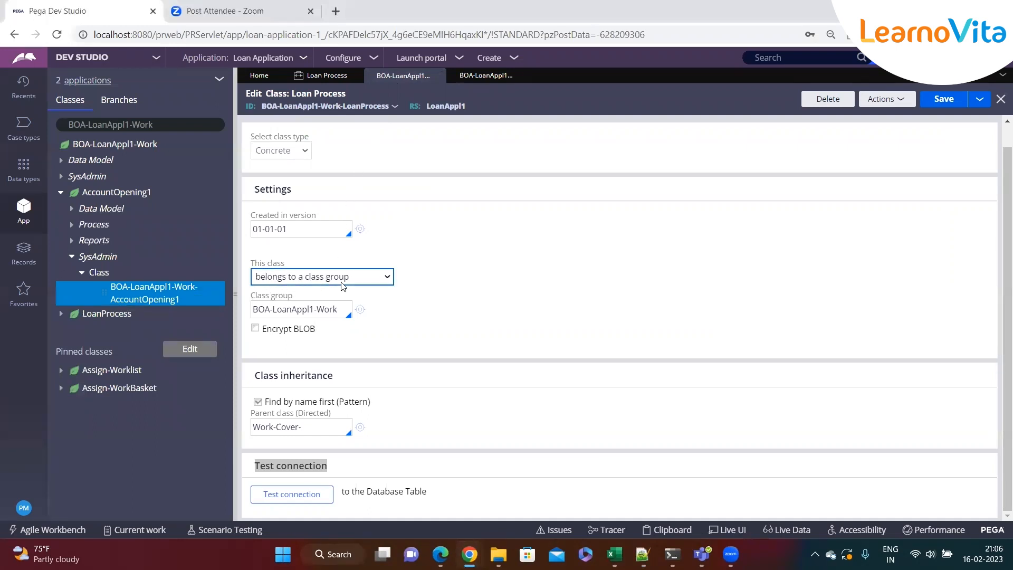
pyautogui.moveTo(249, 296); pyautogui.dragTo(328, 300)
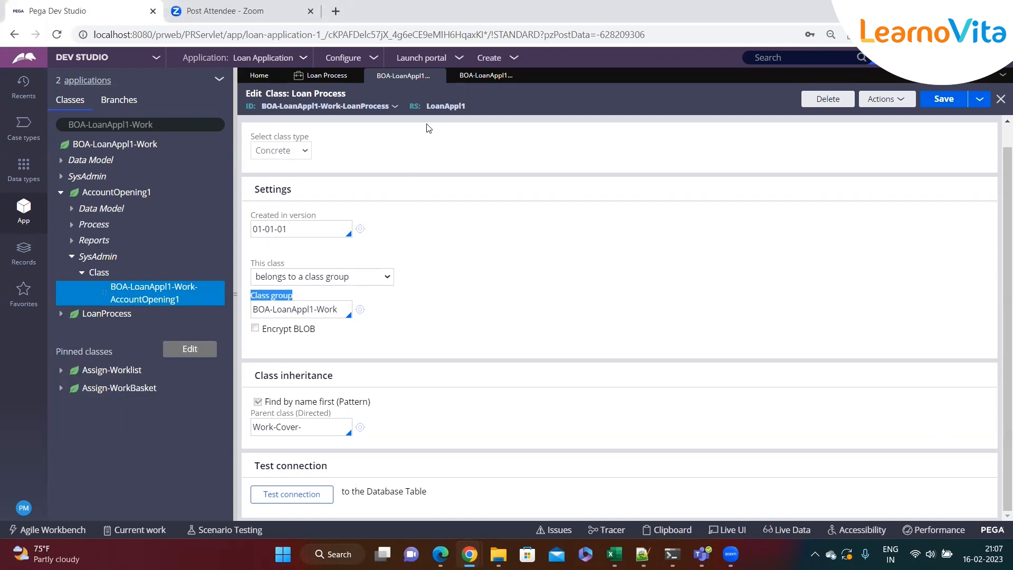
pyautogui.click(477, 76)
pyautogui.click(410, 79)
pyautogui.click(359, 311)
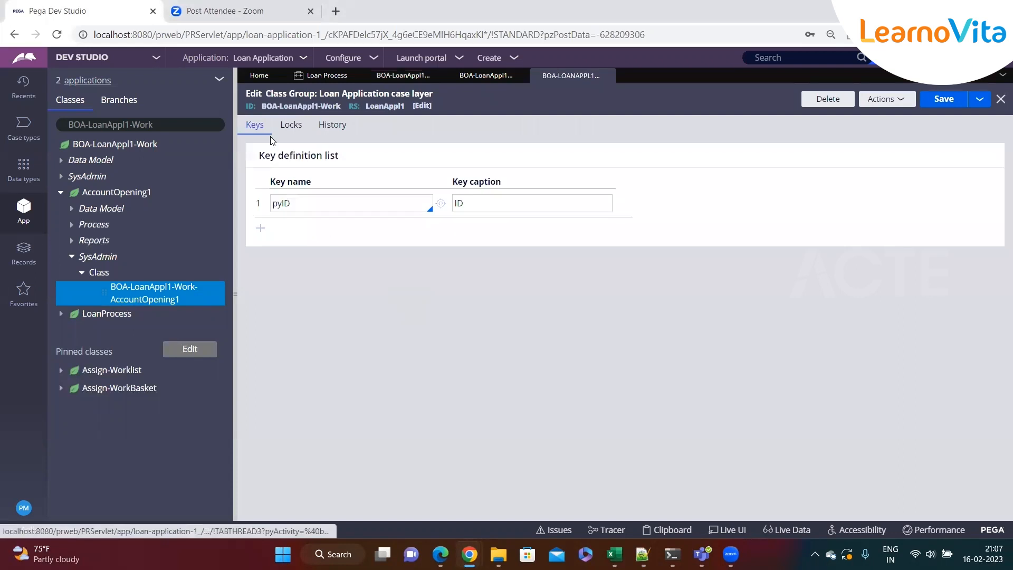
pyautogui.click(606, 75)
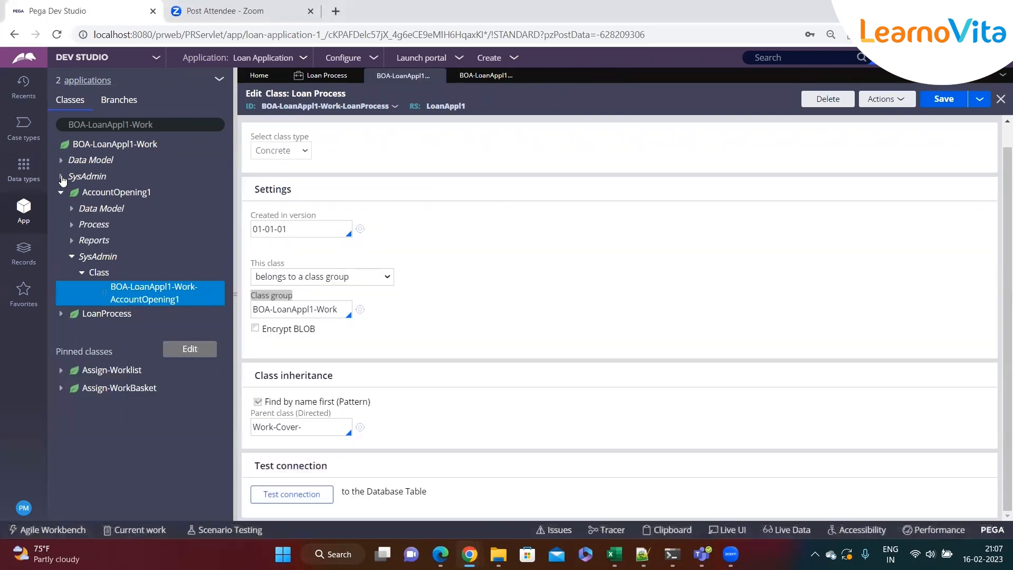
# Open the BOA-LoanAppl1-Work class rule, run Test connection, and copy its table mapping result
pyautogui.click(61, 176)
pyautogui.click(71, 192)
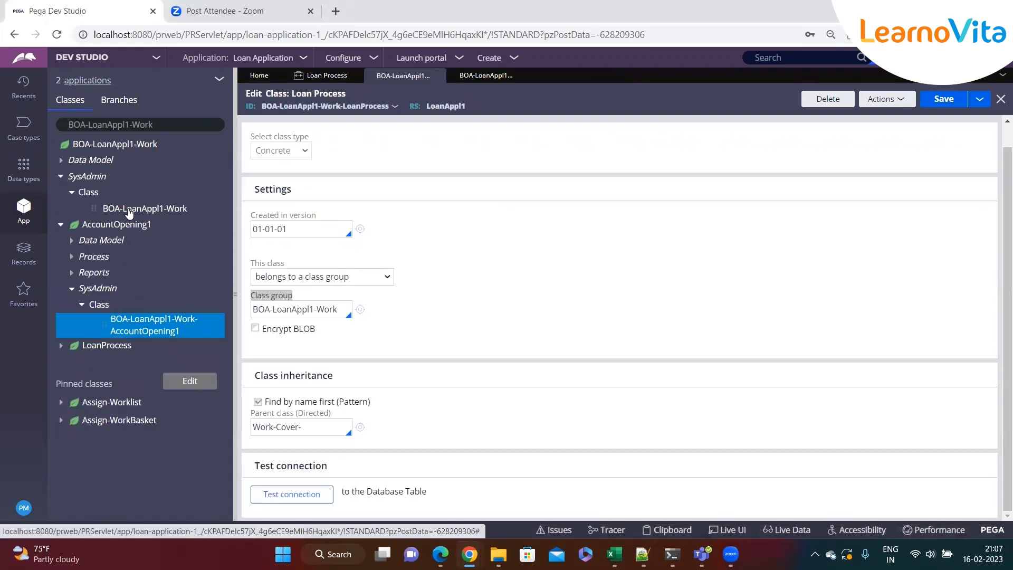
pyautogui.click(145, 209)
pyautogui.scroll(-2, 396, 343)
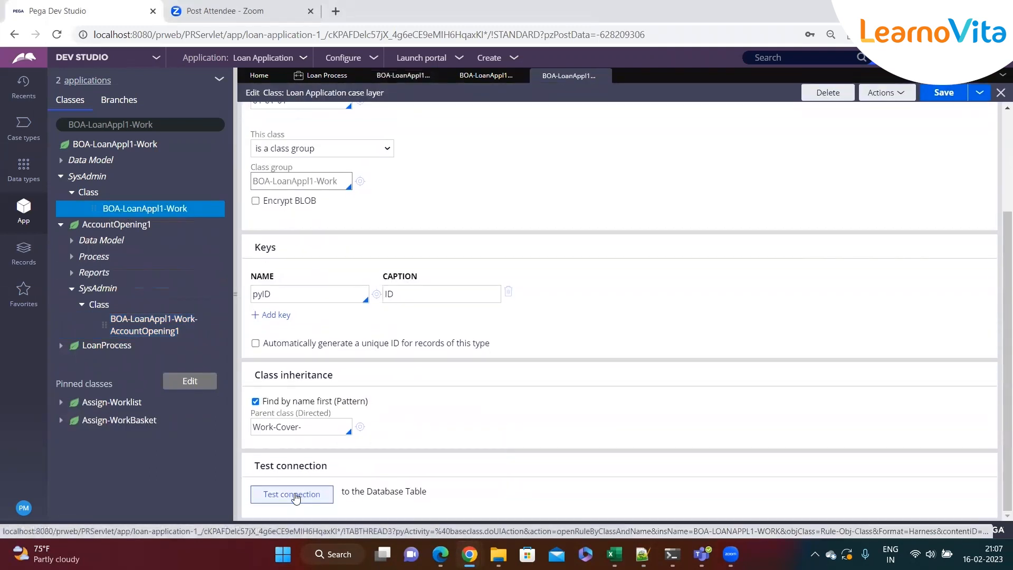
pyautogui.click(293, 494)
pyautogui.moveTo(484, 62); pyautogui.dragTo(306, 73)
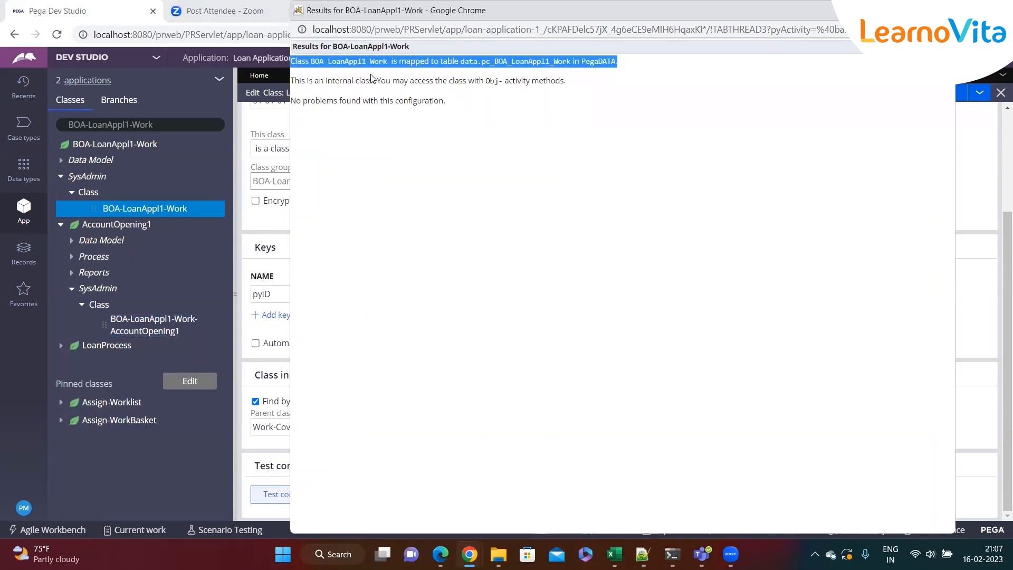
pyautogui.click(642, 554)
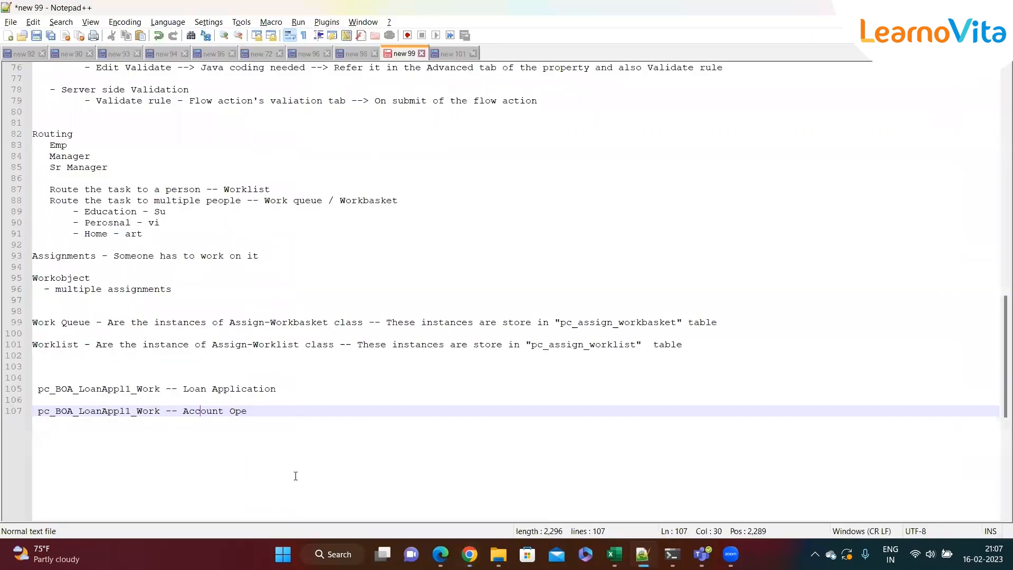
# Paste the copied table mapping sentence on a new line below the notes
pyautogui.press('Right')
pyautogui.press('Return')
pyautogui.press('Return')
pyautogui.press('Return')
pyautogui.write('Class BOA-LoanAppl1-Work is mapped to table data.pc_BOA_LoanAppl1_Work in PegaDATA.')
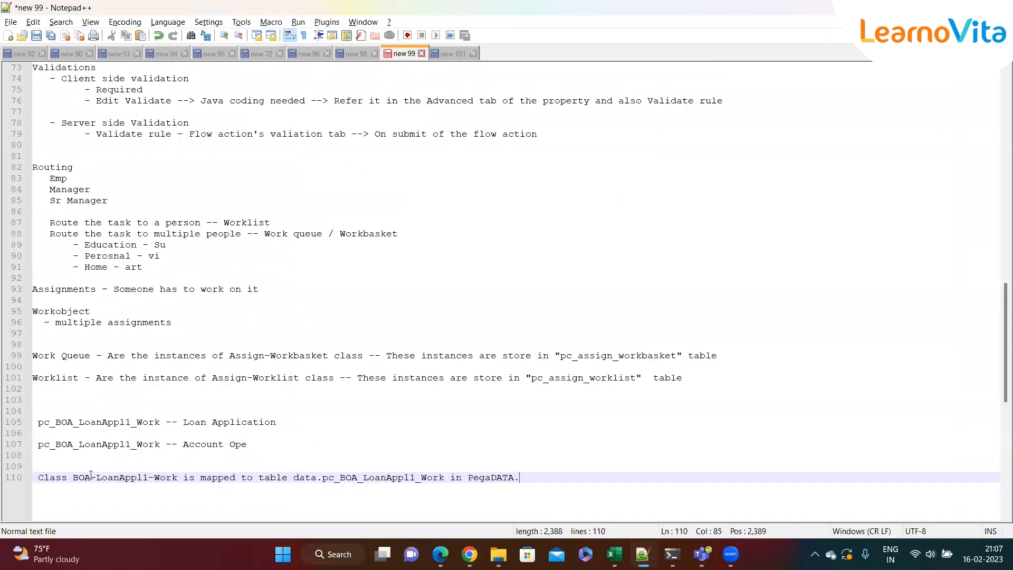
# Highlight the class name and the pc_BOA_LoanAppl1_Work table name in the pasted mapping line
pyautogui.moveTo(73, 477); pyautogui.dragTo(181, 473)
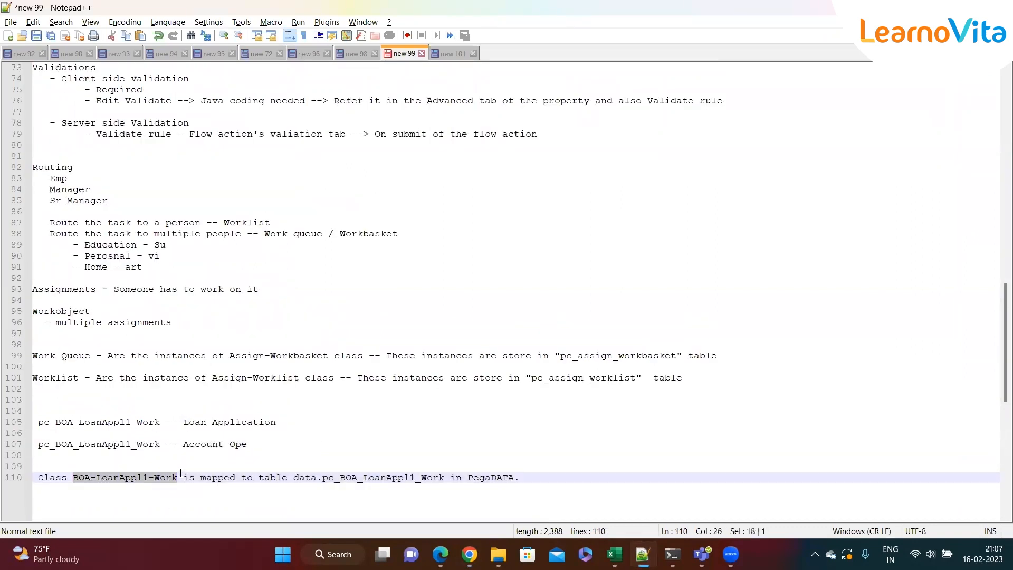
pyautogui.moveTo(322, 478); pyautogui.dragTo(446, 480)
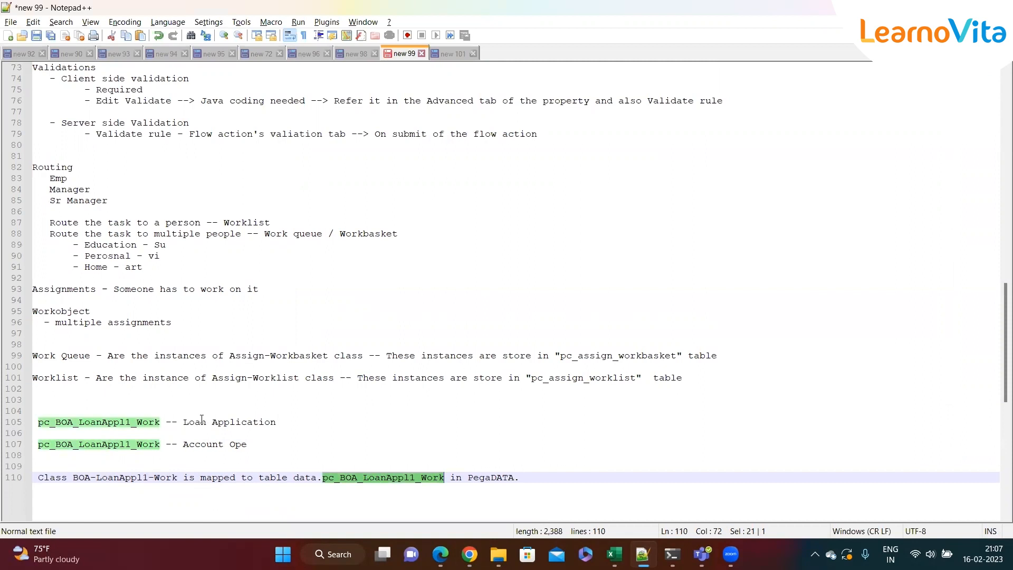
pyautogui.click(262, 444)
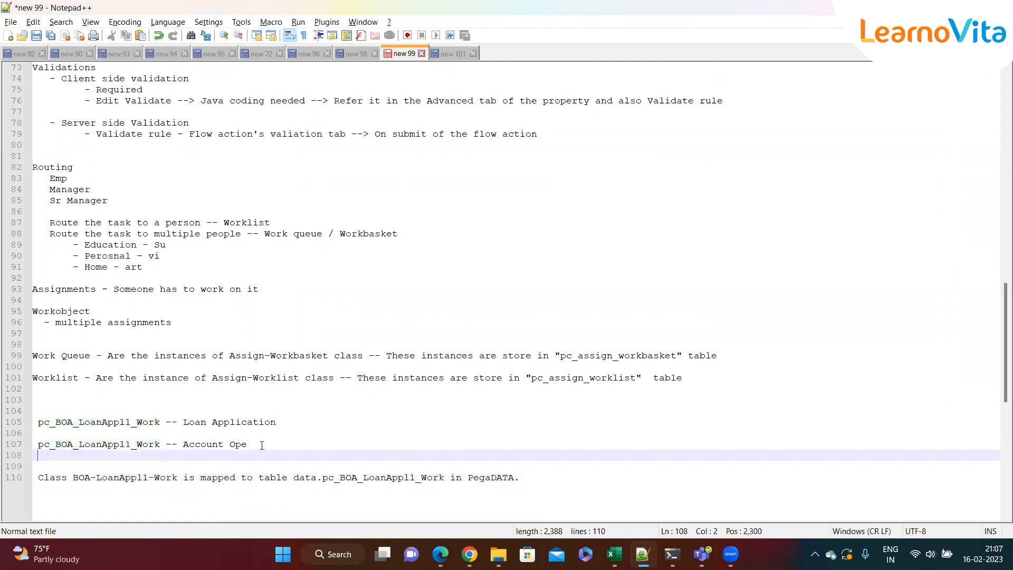
pyautogui.moveTo(531, 478); pyautogui.dragTo(116, 479)
pyautogui.click(529, 478)
# Add a new note line beginning 'Class Group / Work pool -- This is a'
pyautogui.press('Return')
pyautogui.press('Return')
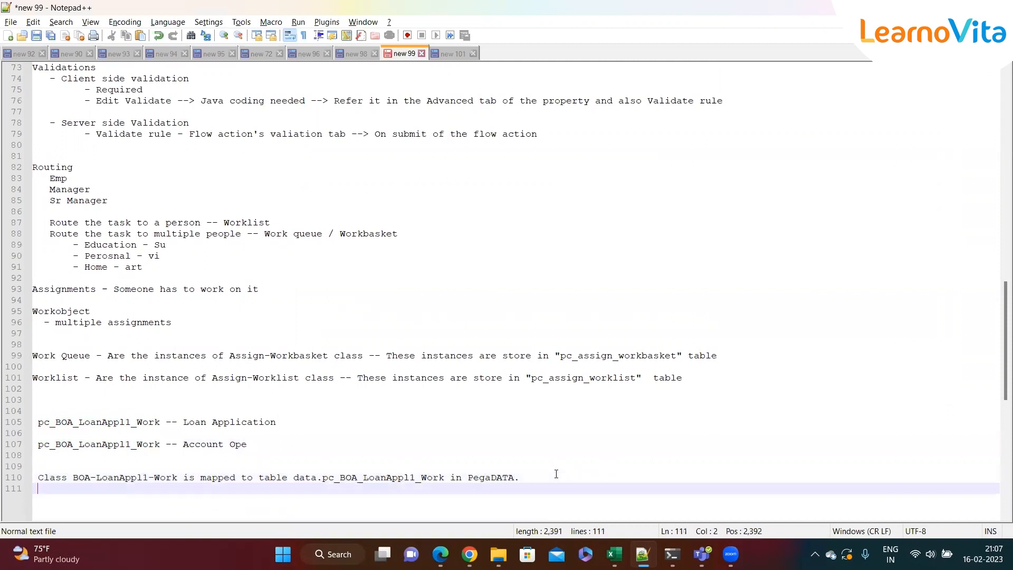
pyautogui.write('Class Gr')
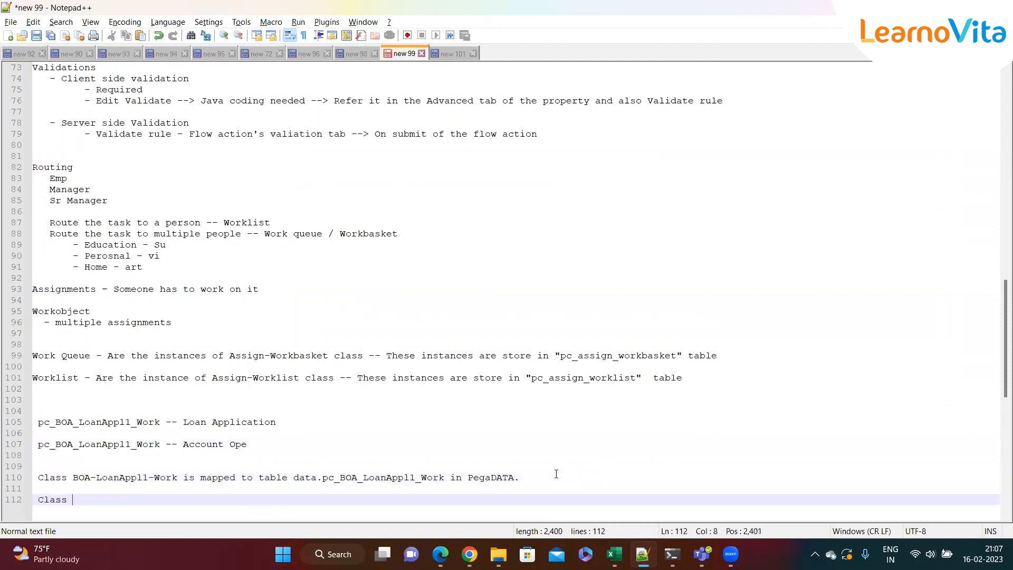
pyautogui.write('u')
pyautogui.press('BackSpace')
pyautogui.write('oup -')
pyautogui.press('BackSpace')
pyautogui.click(553, 477)
pyautogui.write('/')
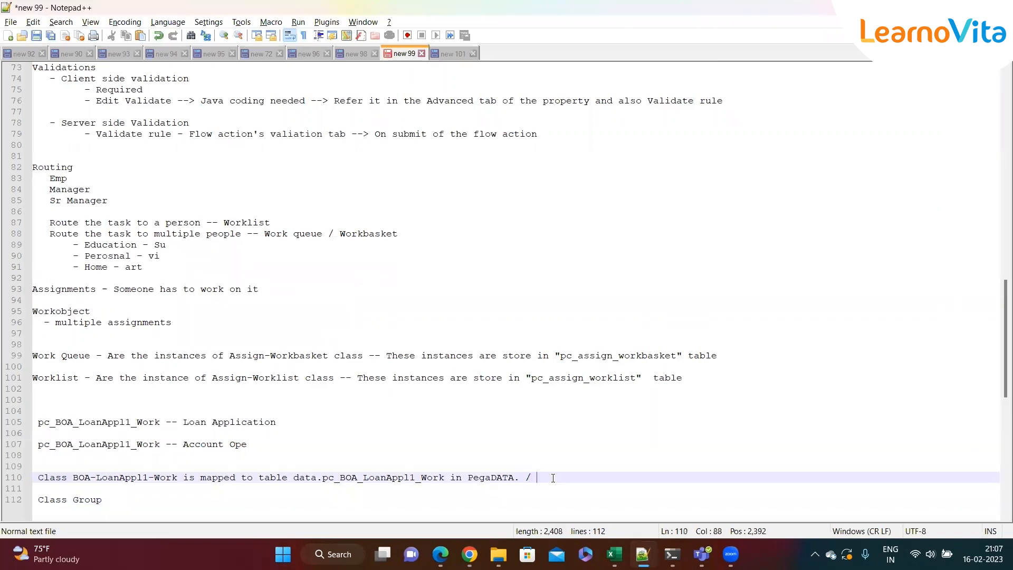
pyautogui.press('BackSpace')
pyautogui.click(163, 504)
pyautogui.write('/ Work')
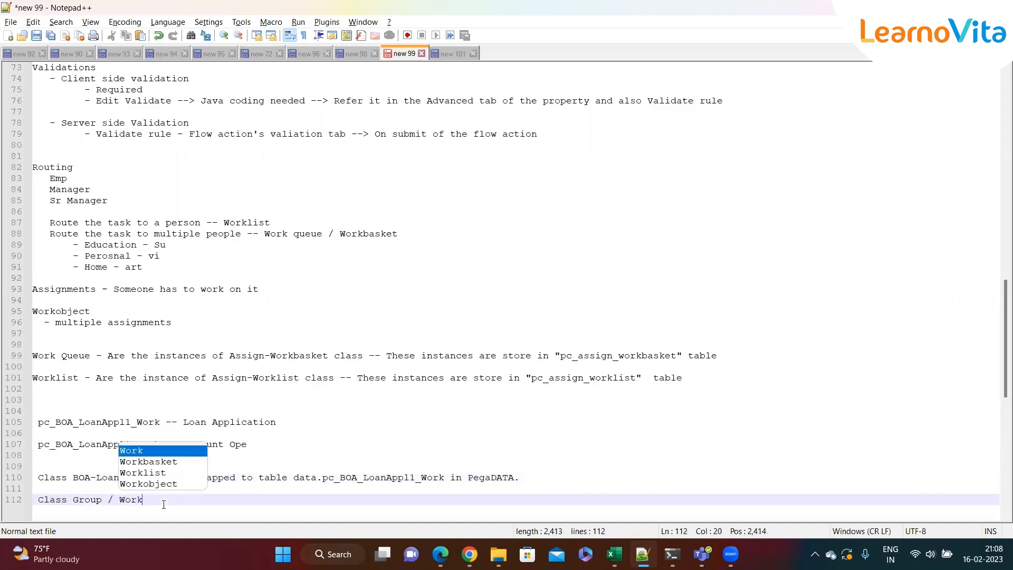
pyautogui.write(' pool -- Th')
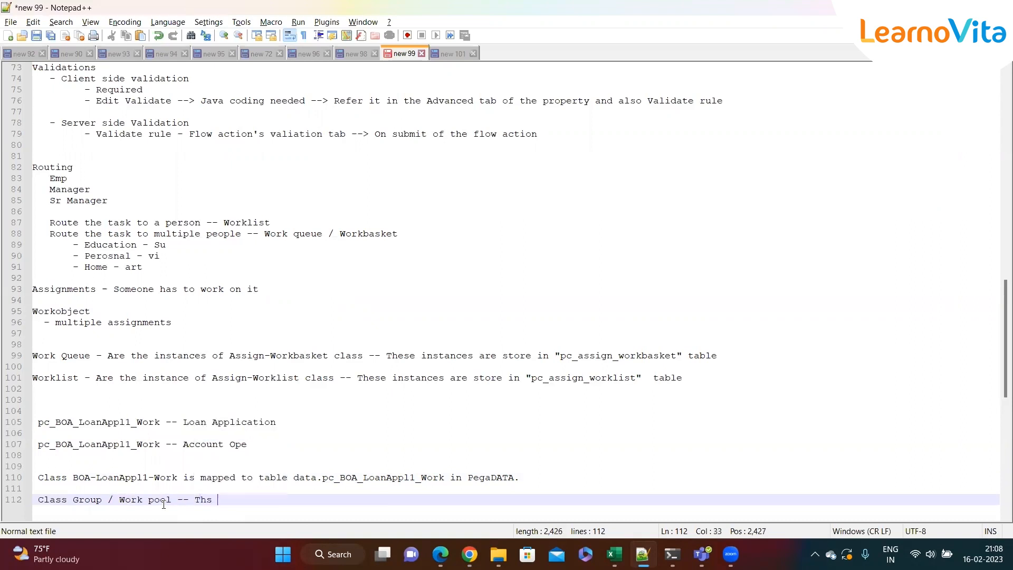
pyautogui.write('is i')
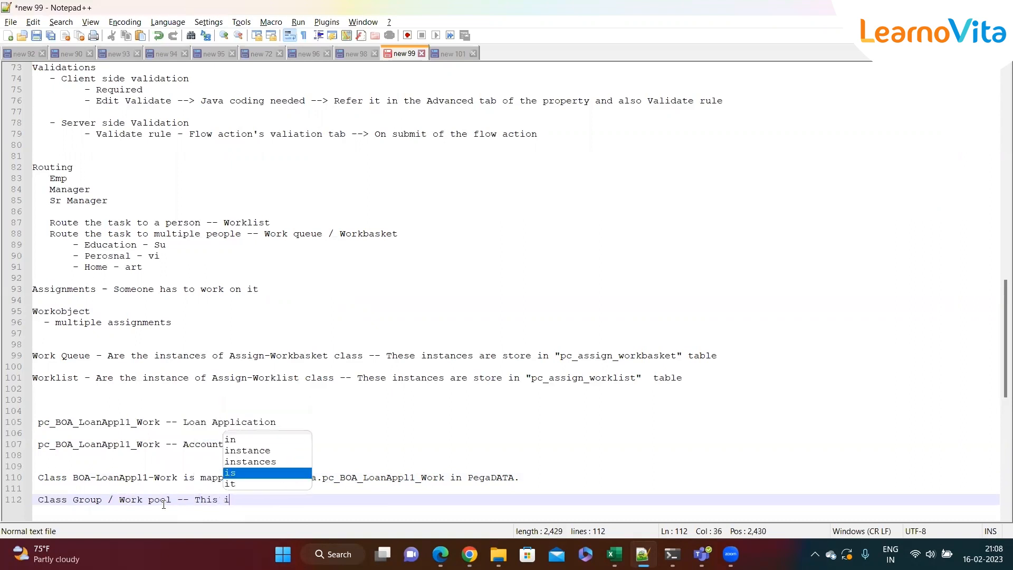
pyautogui.write('s a grp ')
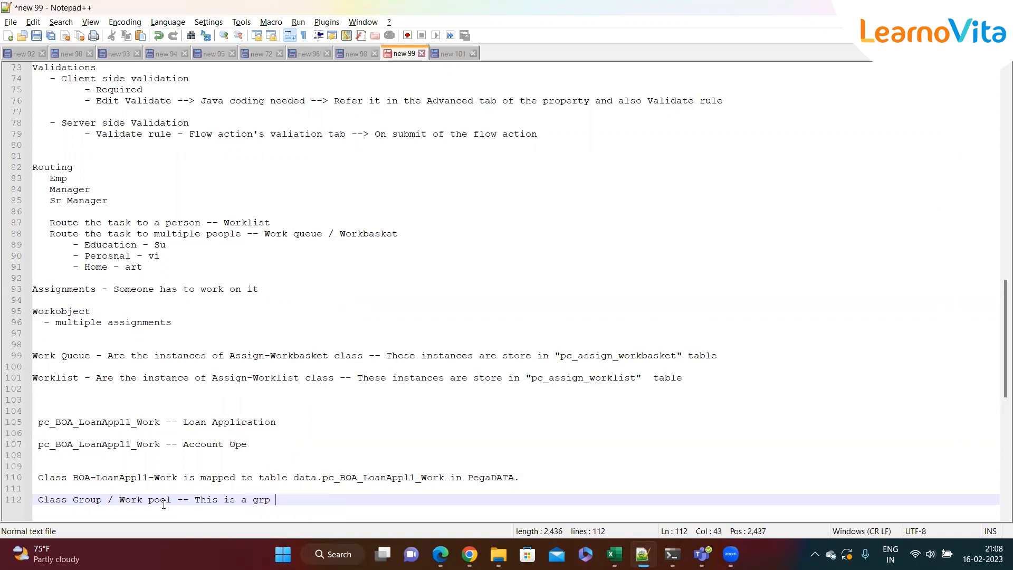
pyautogui.write('of class')
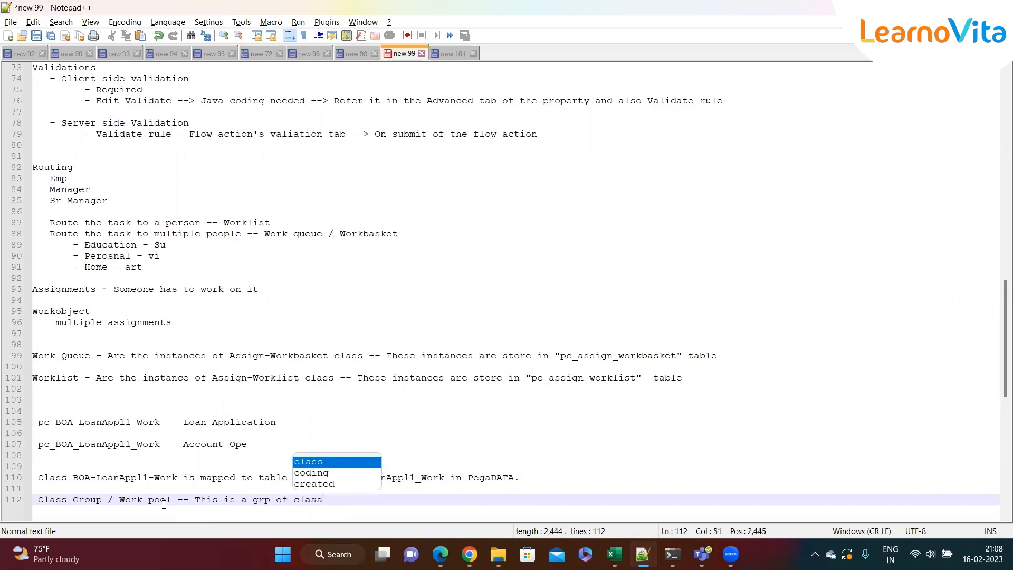
pyautogui.write('es, wh')
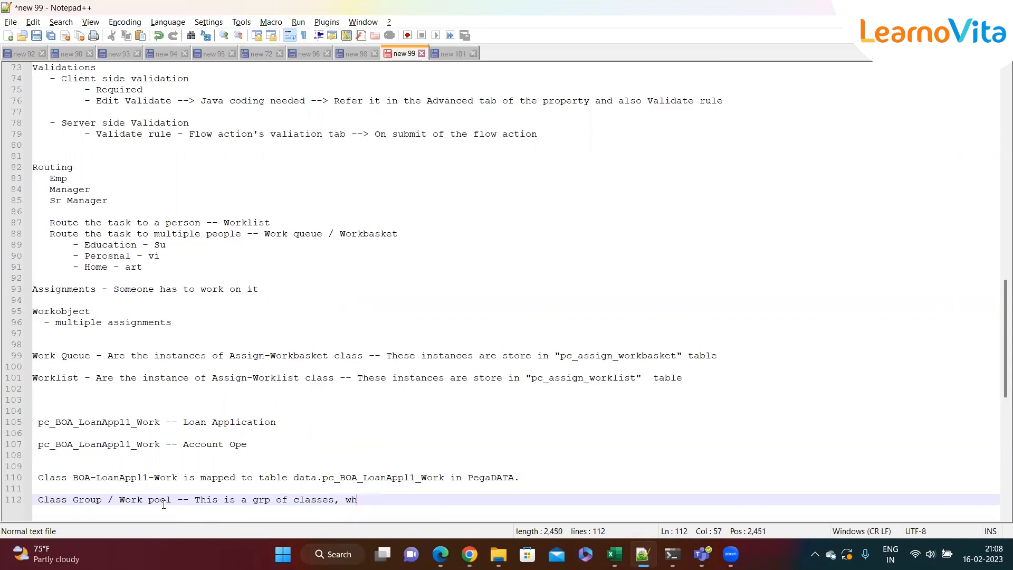
pyautogui.write('ose inst')
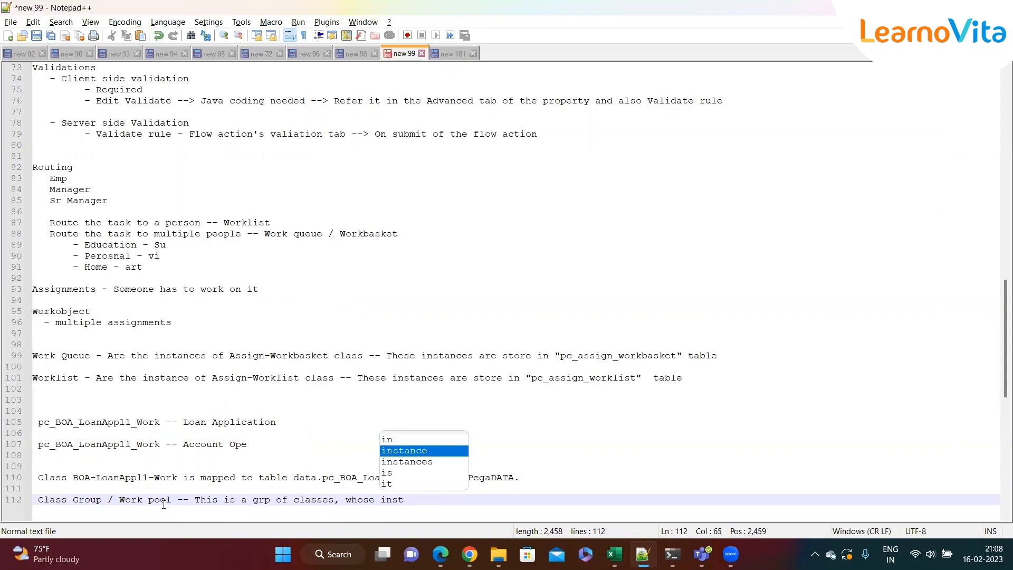
# Continue the Class Group note with 'grp of classes, whose instances get'
pyautogui.press('Down')
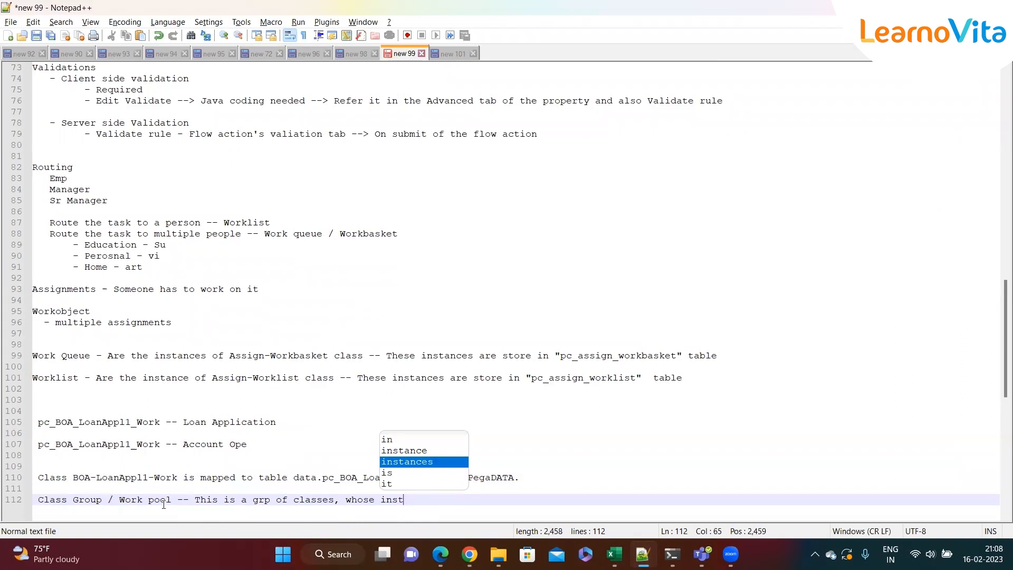
pyautogui.write('t')
pyautogui.press('Return')
pyautogui.write('get ')
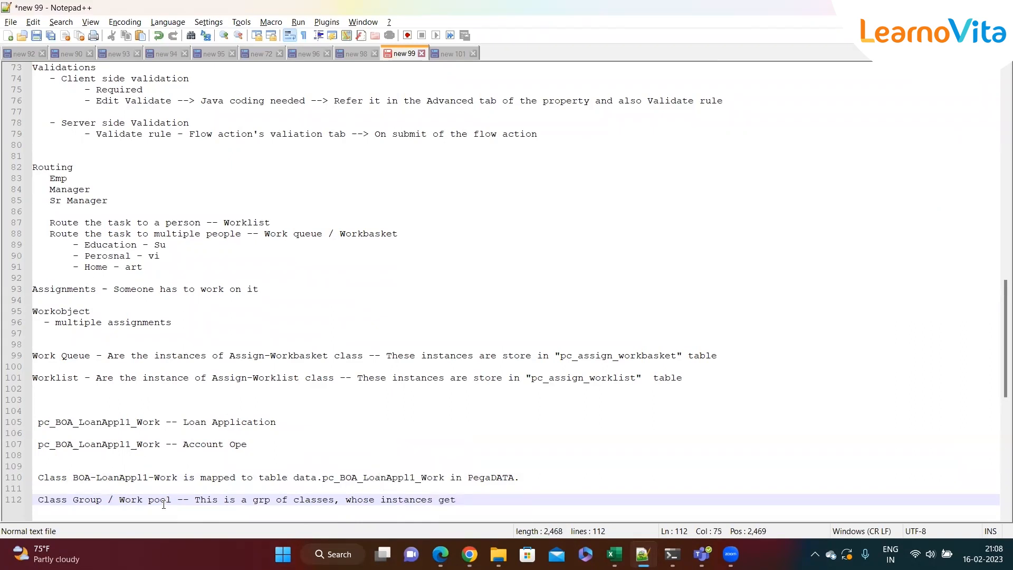
pyautogui.write('stores')
# Complete the note with 'stored in a single table where this class grp mapped to'
pyautogui.press('BackSpace')
pyautogui.write('d in a ')
pyautogui.write('single ')
pyautogui.write('t')
pyautogui.write('wh')
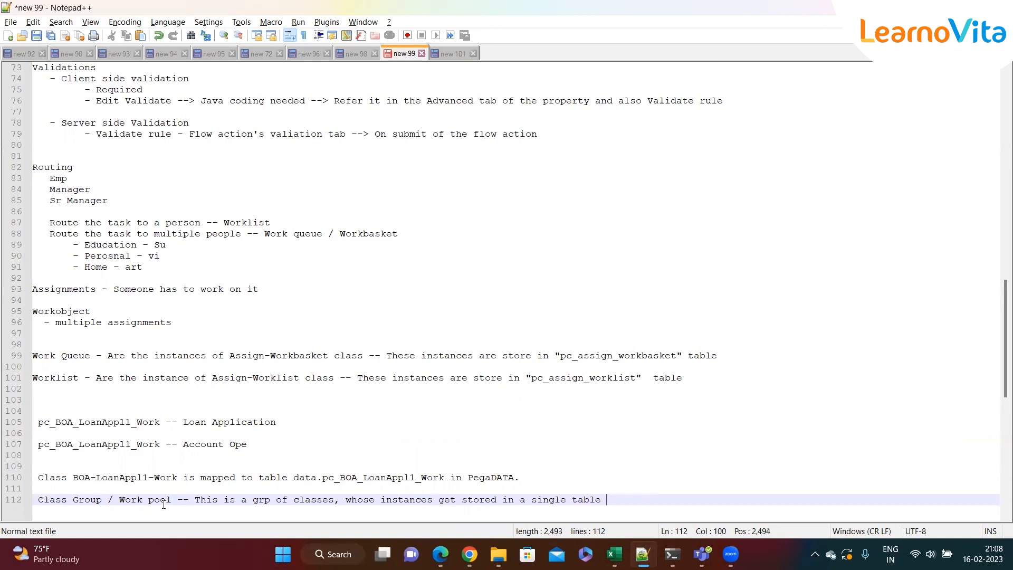
pyautogui.write('ere this class ')
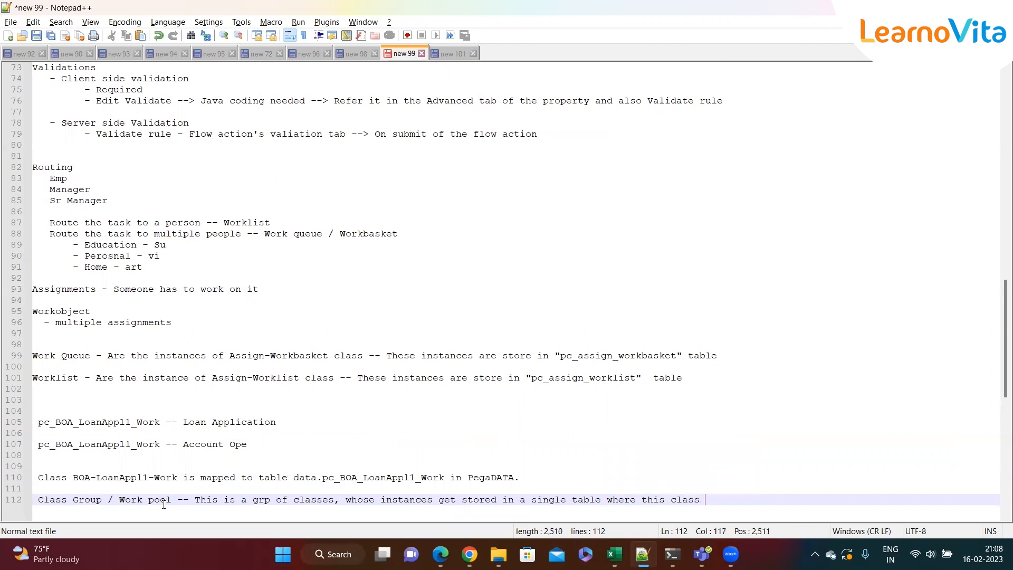
pyautogui.write('grp ma')
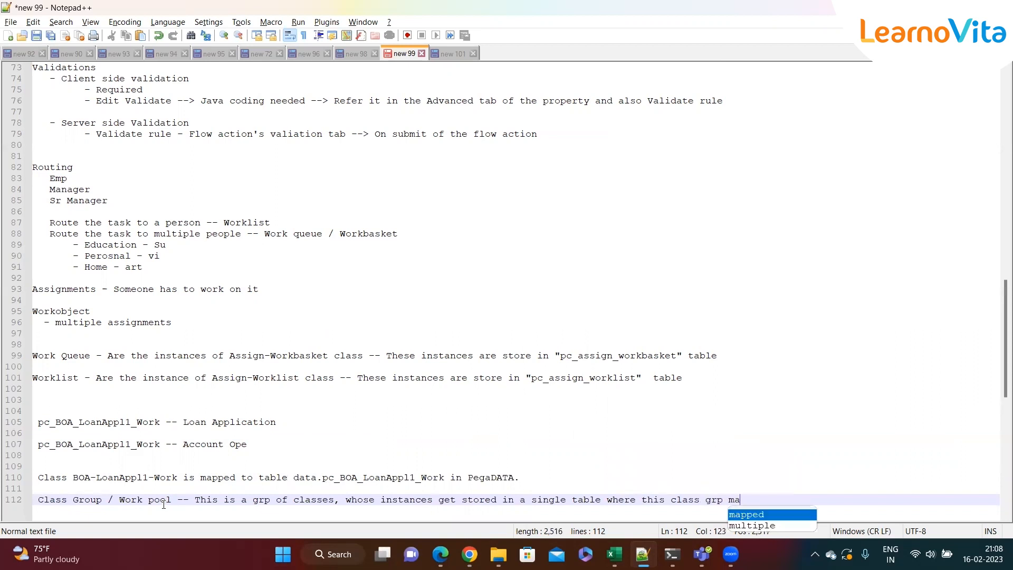
pyautogui.write('pped to')
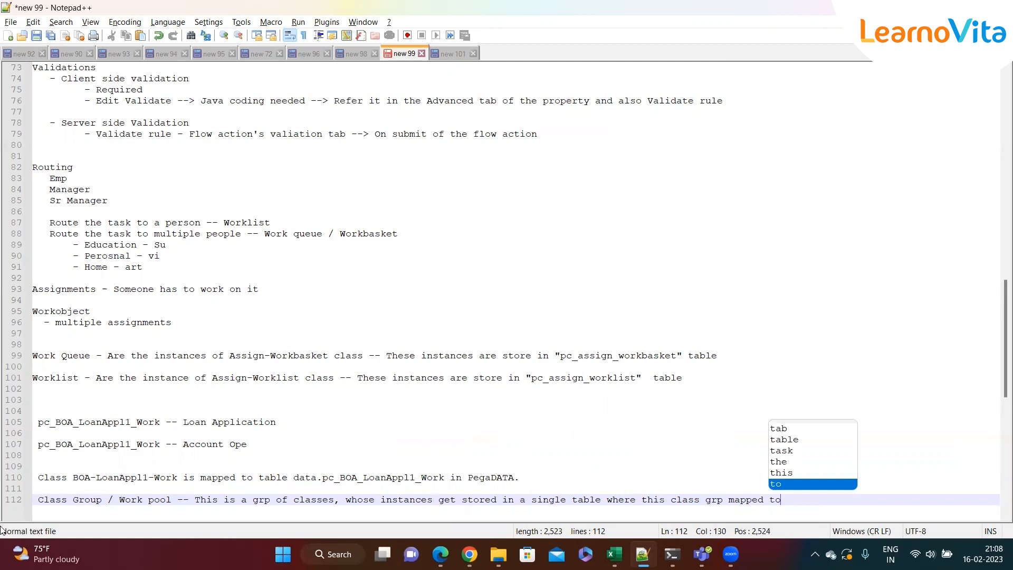
# Replace the table name in the mapping line with 'Sample tabe'
pyautogui.moveTo(293, 478); pyautogui.dragTo(536, 478)
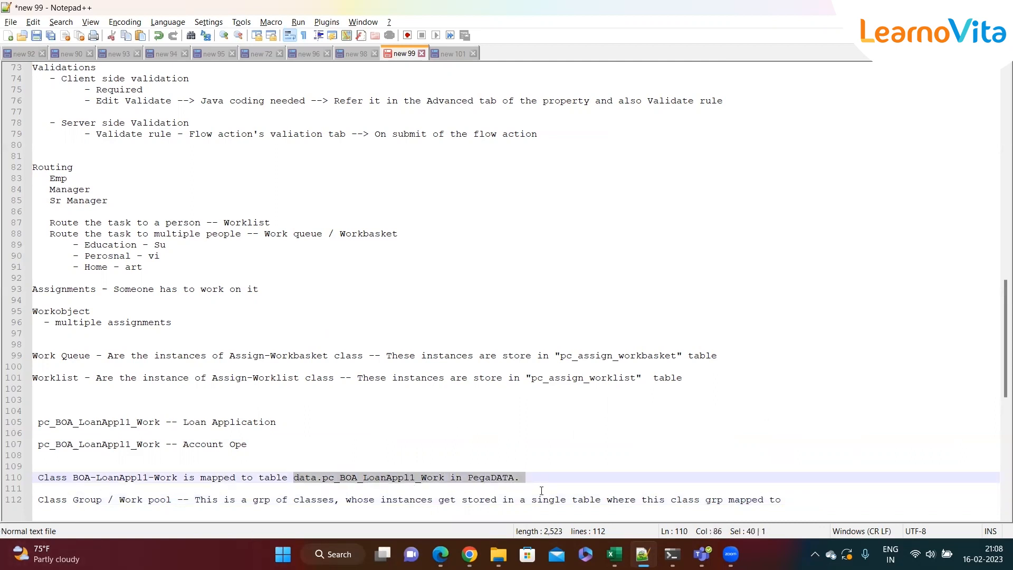
pyautogui.press('BackSpace')
pyautogui.write('Samp')
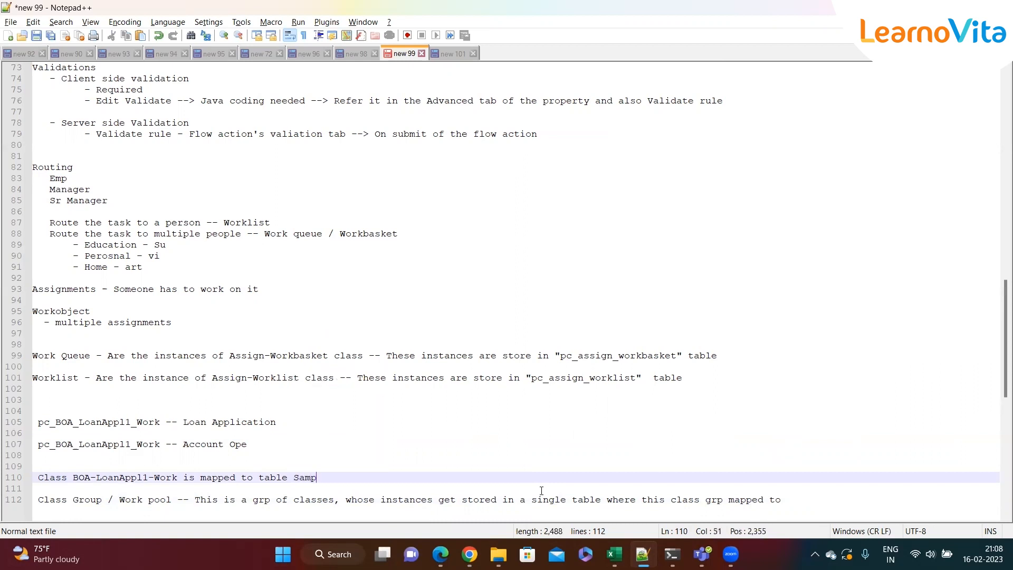
pyautogui.write('le tabe')
# Replace pc_BOA_LoanAppl1_Work with Sample on the Loan Application and Account Ope lines
pyautogui.moveTo(294, 477); pyautogui.dragTo(359, 477)
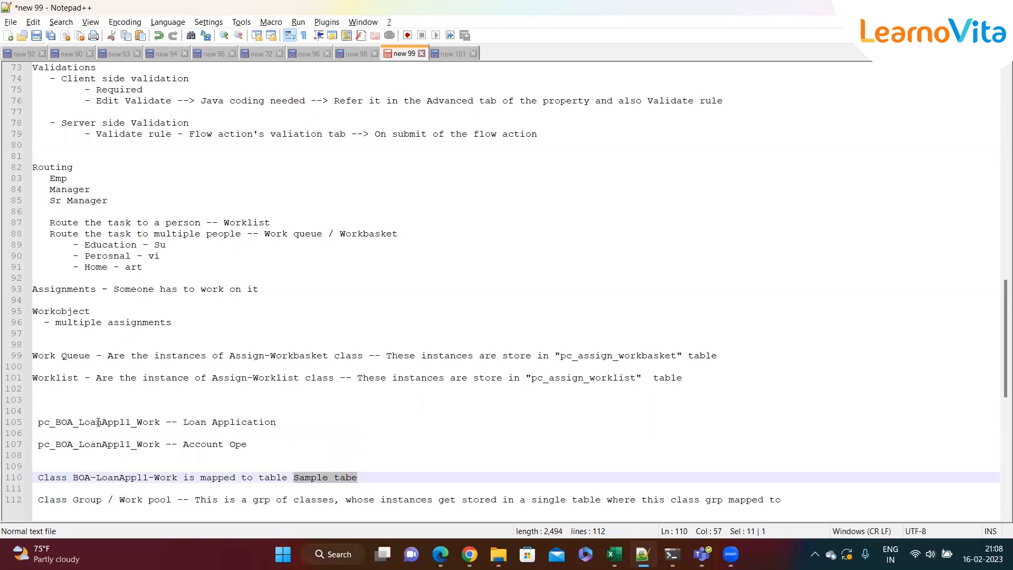
pyautogui.hotkey('alt', 'Tab')
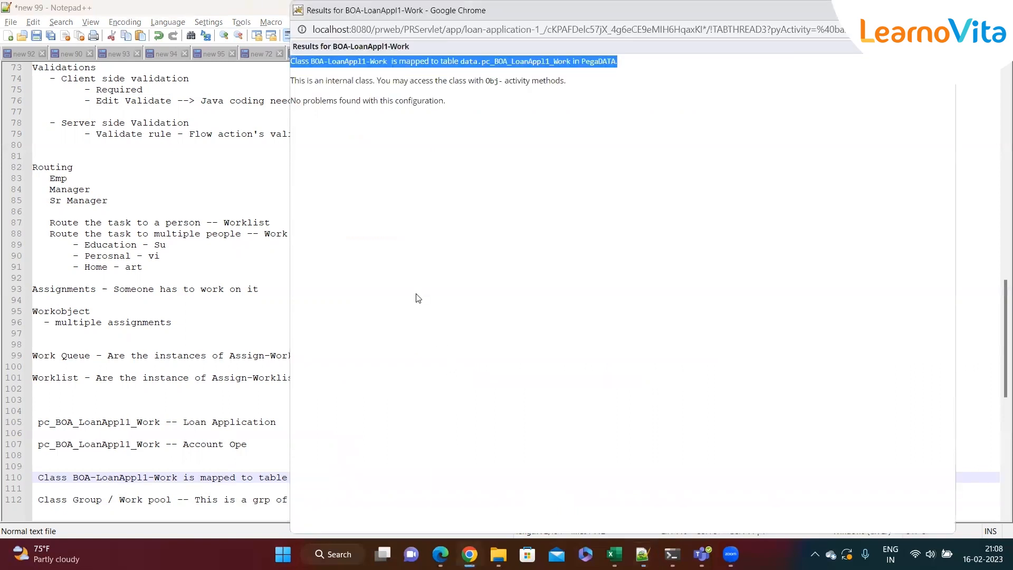
pyautogui.hotkey('alt', 'Tab')
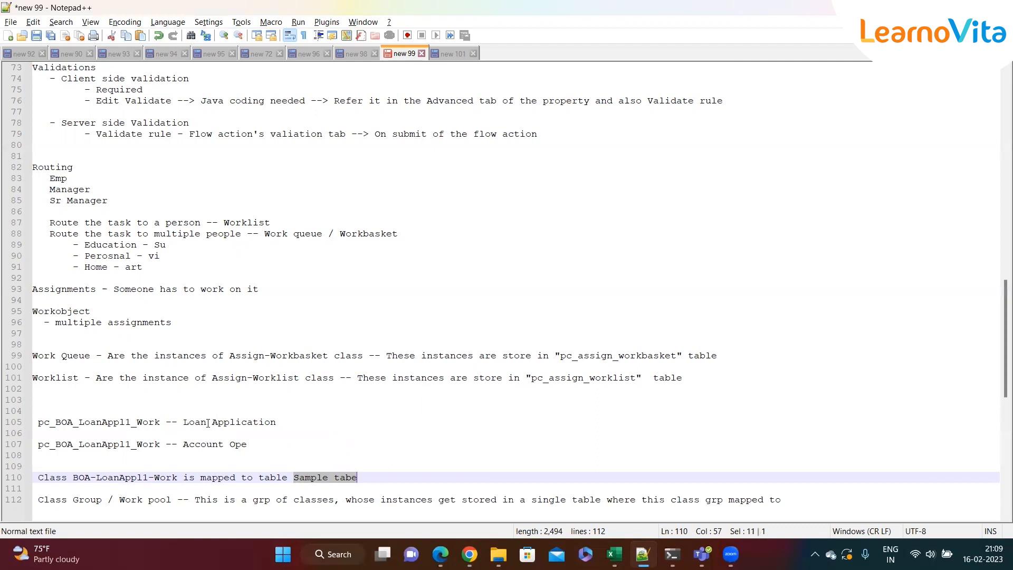
pyautogui.click(115, 478)
pyautogui.doubleClick(114, 478)
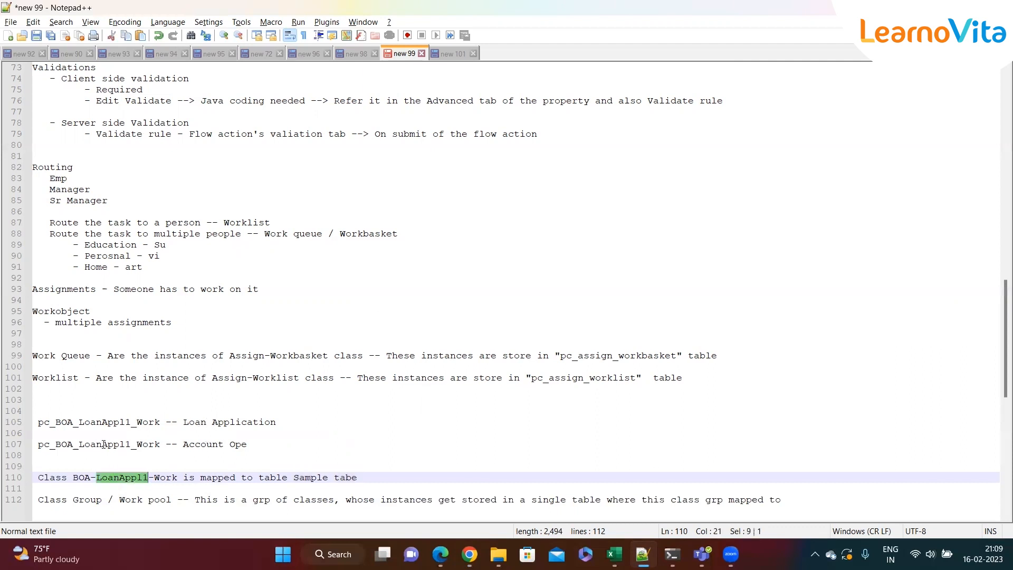
pyautogui.doubleClick(295, 480)
pyautogui.hotkey('ctrl', 'c')
pyautogui.moveTo(160, 422); pyautogui.dragTo(33, 423)
pyautogui.hotkey('ctrl', 'v')
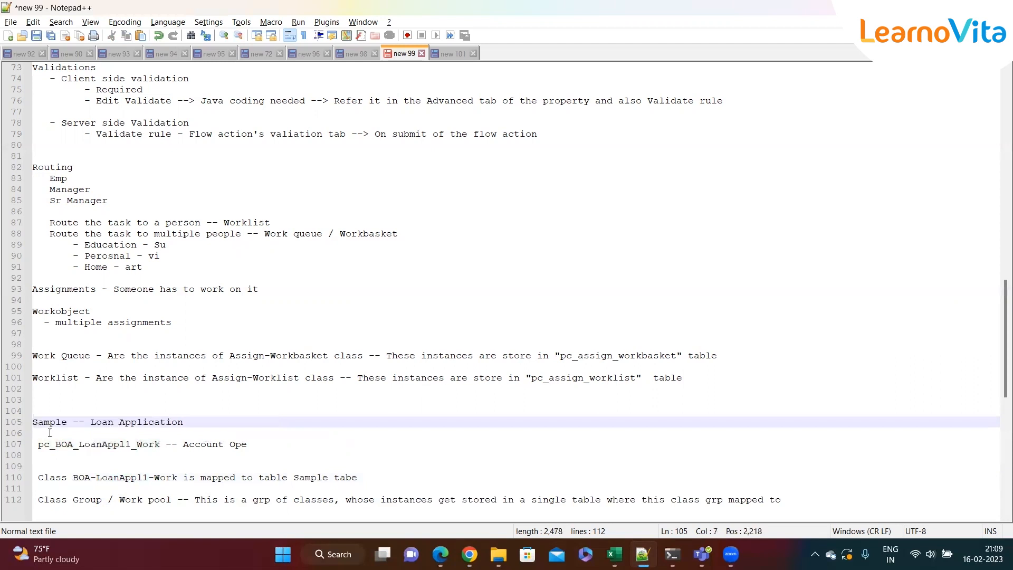
pyautogui.moveTo(160, 444); pyautogui.dragTo(33, 447)
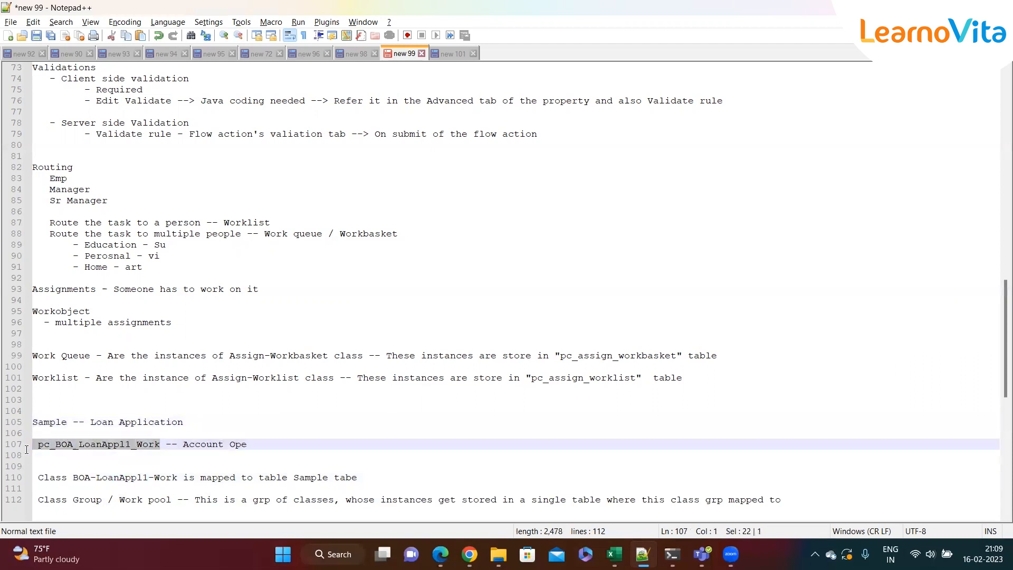
pyautogui.hotkey('ctrl', 'v')
# Change 'Sample' to 'Test' in the mapping line's table name
pyautogui.click(118, 469)
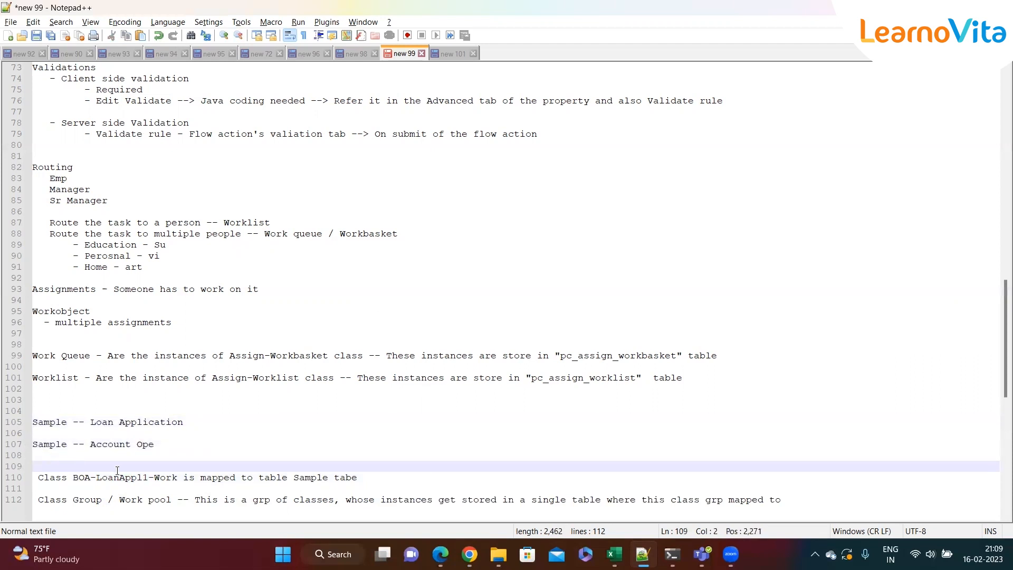
pyautogui.doubleClick(311, 478)
pyautogui.hotkey('ctrl', 'c')
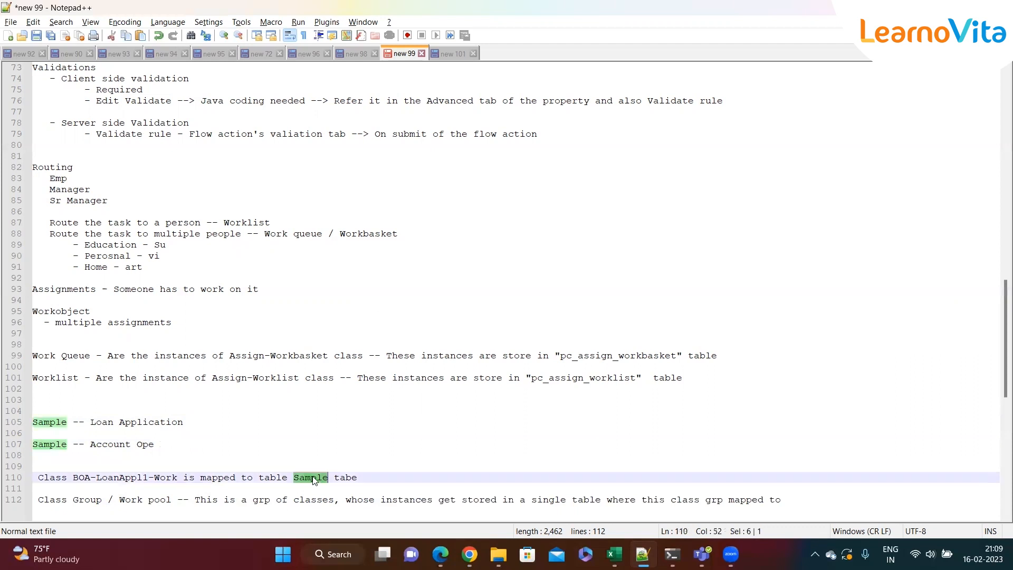
pyautogui.write('Test')
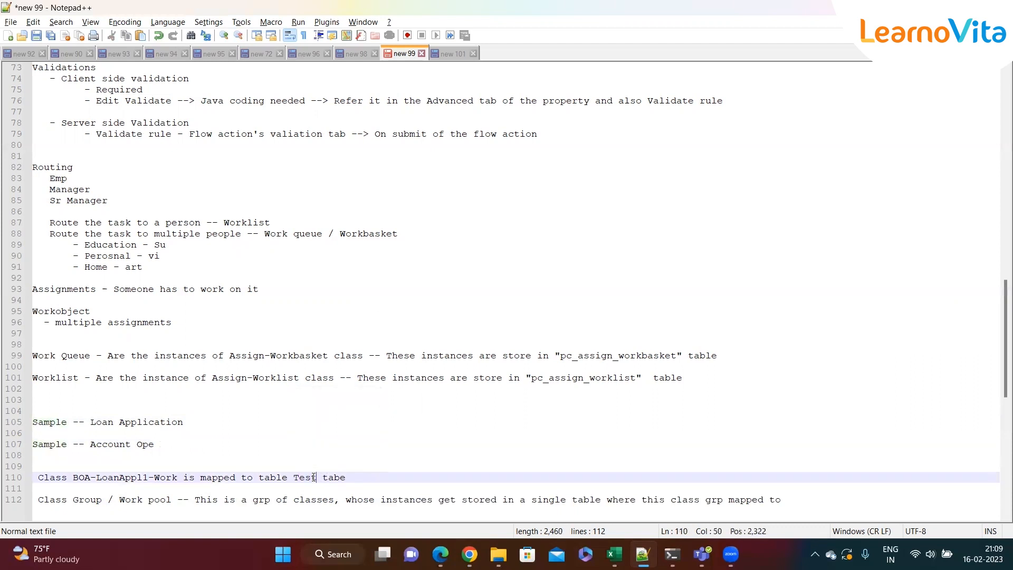
# Replace Sample with Test at the start of the Loan Application line
pyautogui.doubleClick(61, 424)
pyautogui.hotkey('ctrl', 'v')
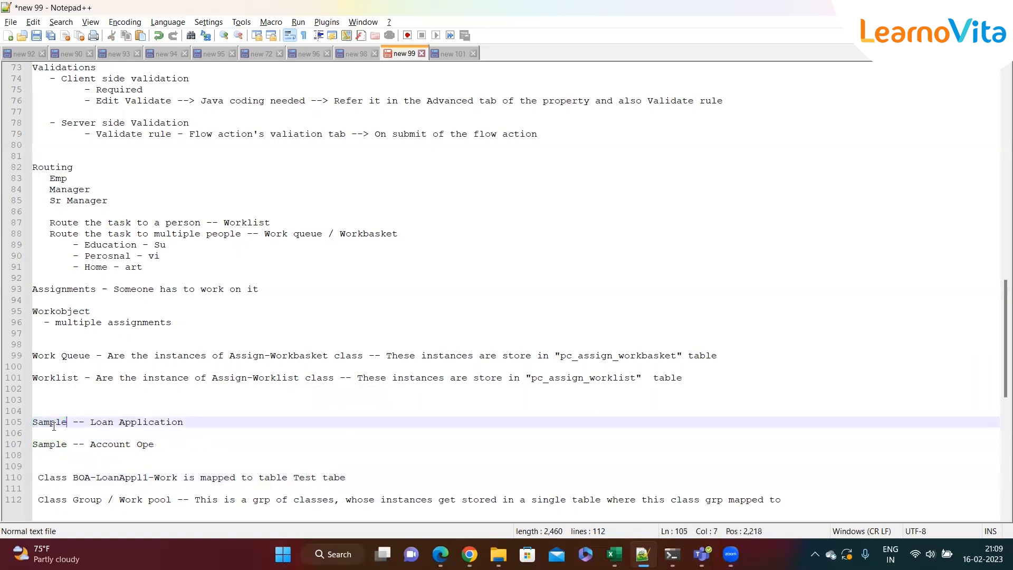
pyautogui.doubleClick(49, 447)
pyautogui.hotkey('ctrl', 'v')
pyautogui.doubleClick(52, 422)
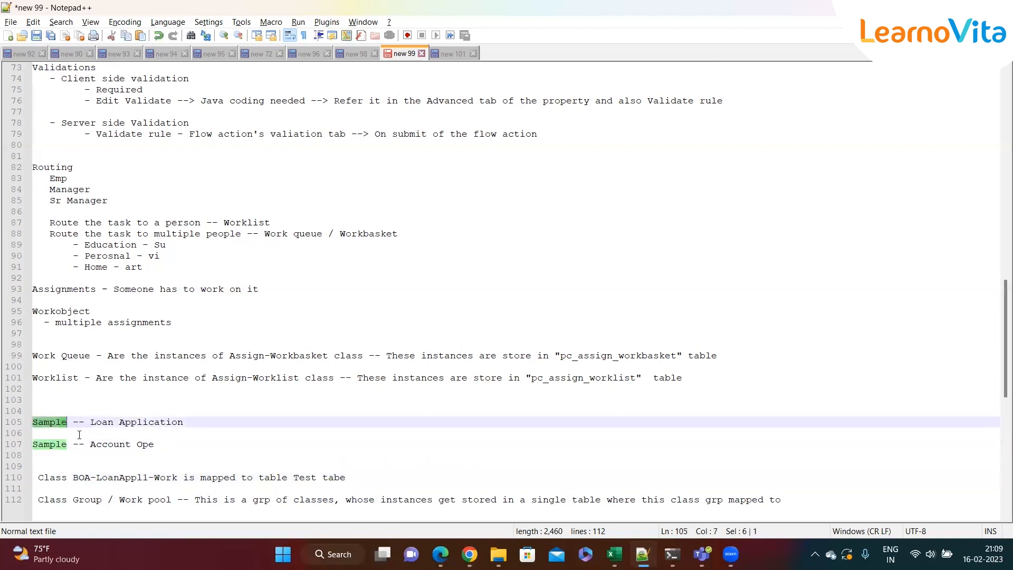
pyautogui.write('Test')
pyautogui.click(160, 446)
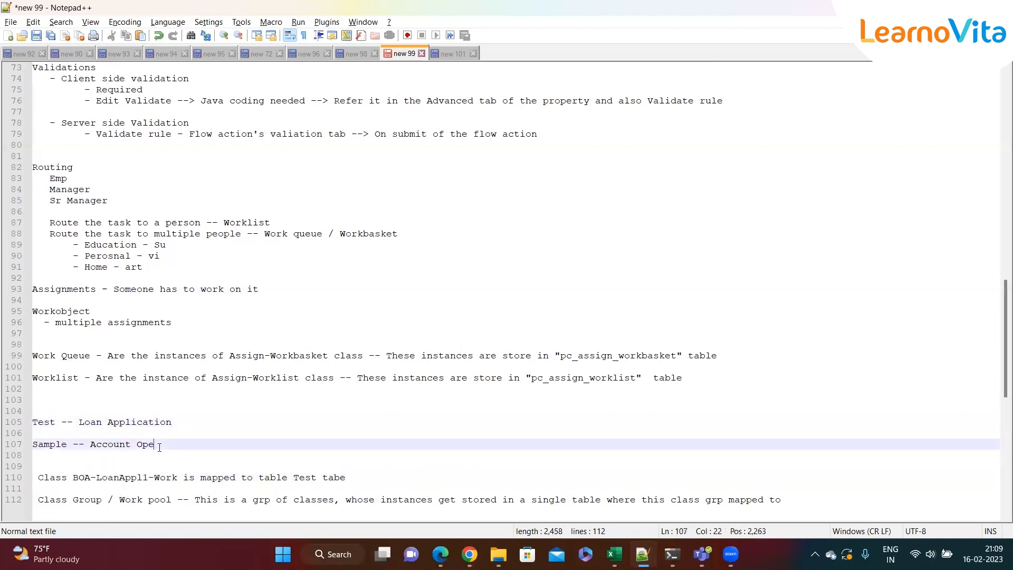
# Switch to Pega Dev Studio and collapse the expanded nodes in the class explorer tree
pyautogui.moveTo(469, 554)
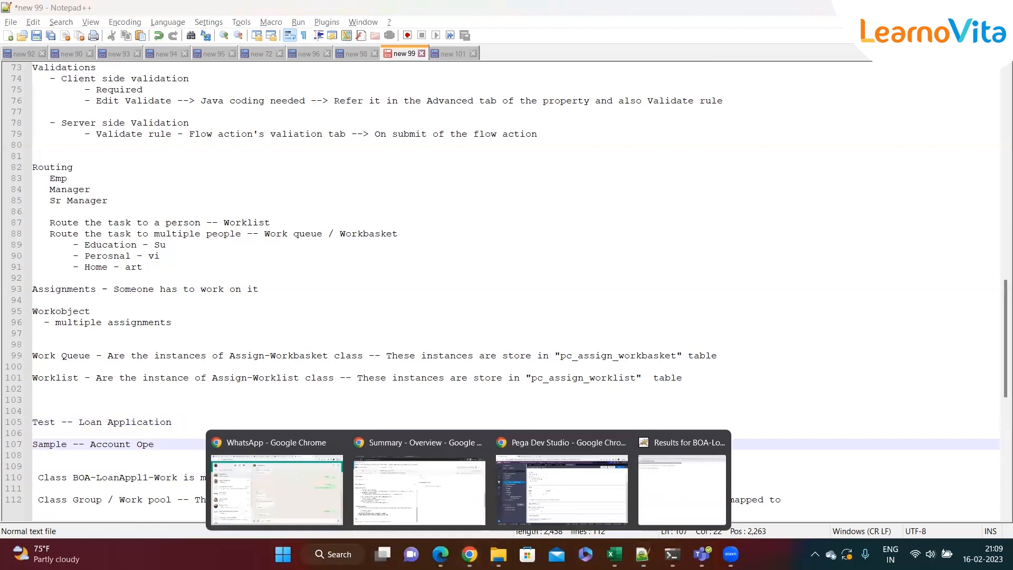
pyautogui.click(563, 495)
pyautogui.scroll(5, 418, 288)
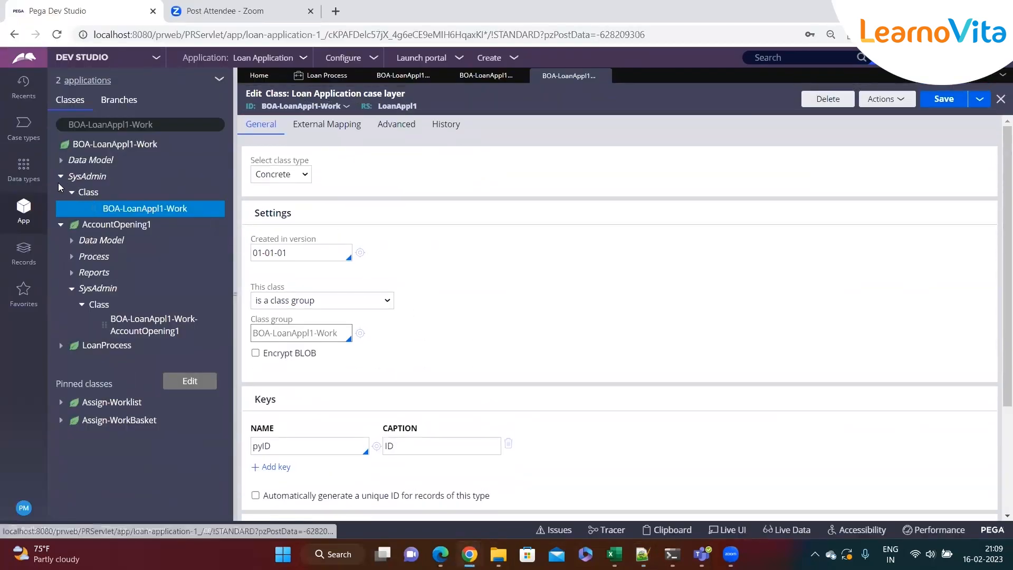
pyautogui.click(62, 225)
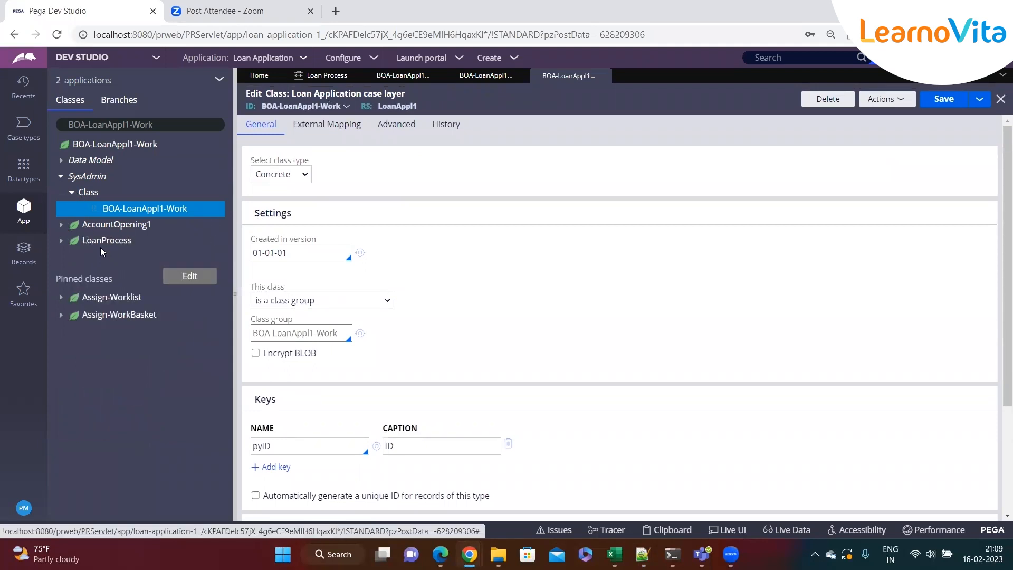
pyautogui.click(72, 192)
pyautogui.click(60, 177)
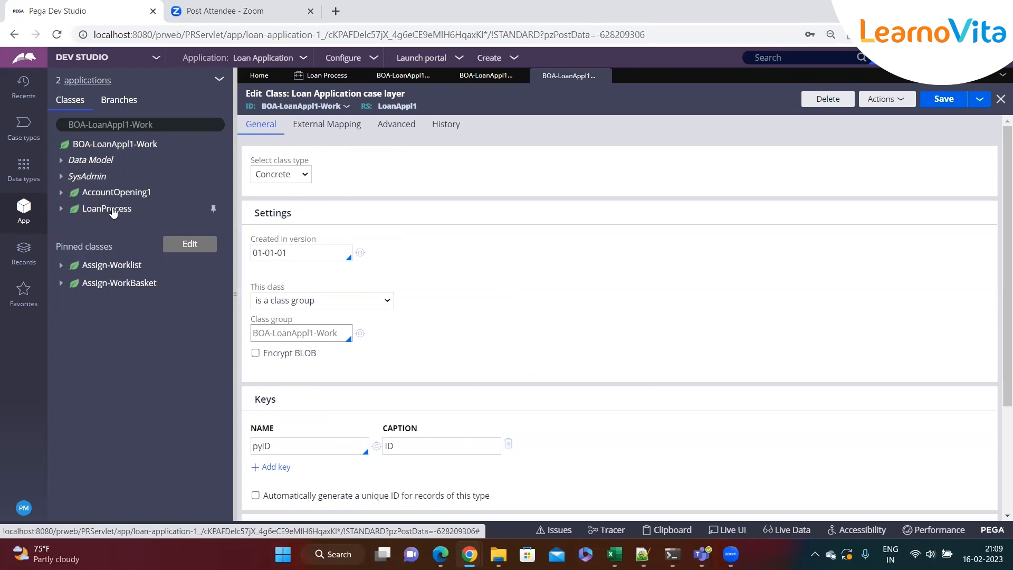
# Open the Loan Process class rule tab and inspect the options for how this class relates to a class group
pyautogui.click(518, 285)
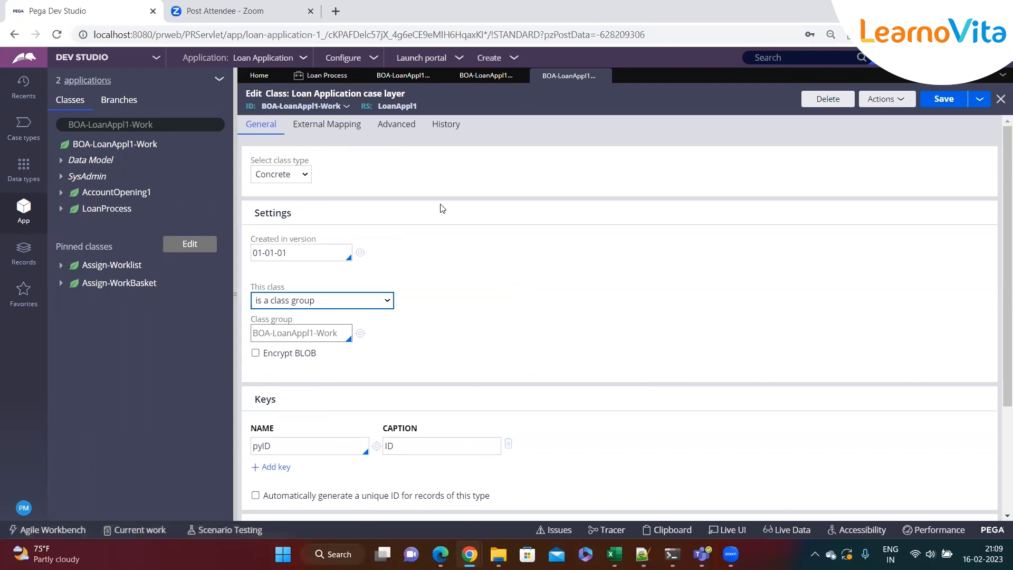
pyautogui.click(420, 80)
pyautogui.moveTo(255, 264); pyautogui.dragTo(304, 265)
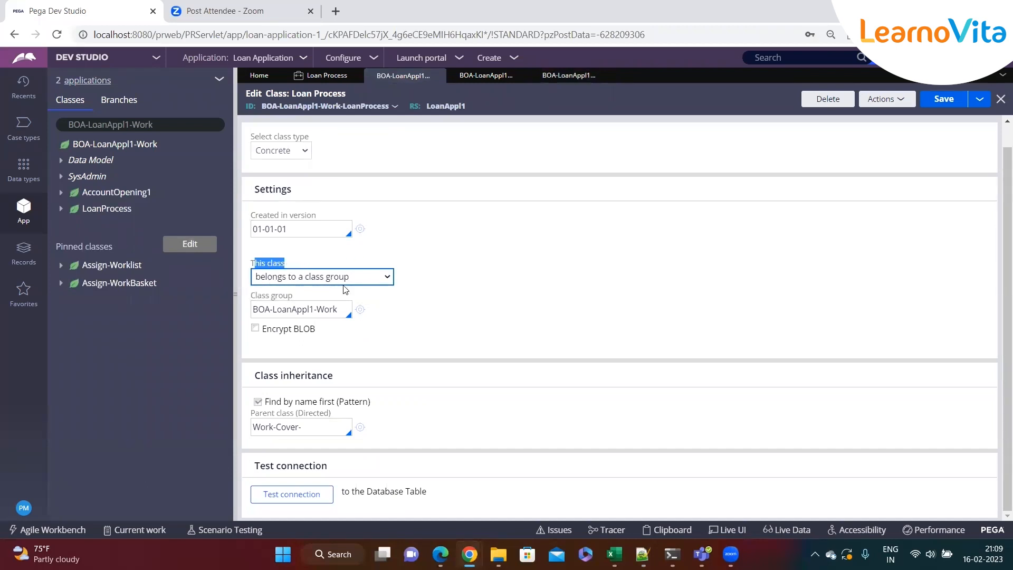
pyautogui.click(374, 280)
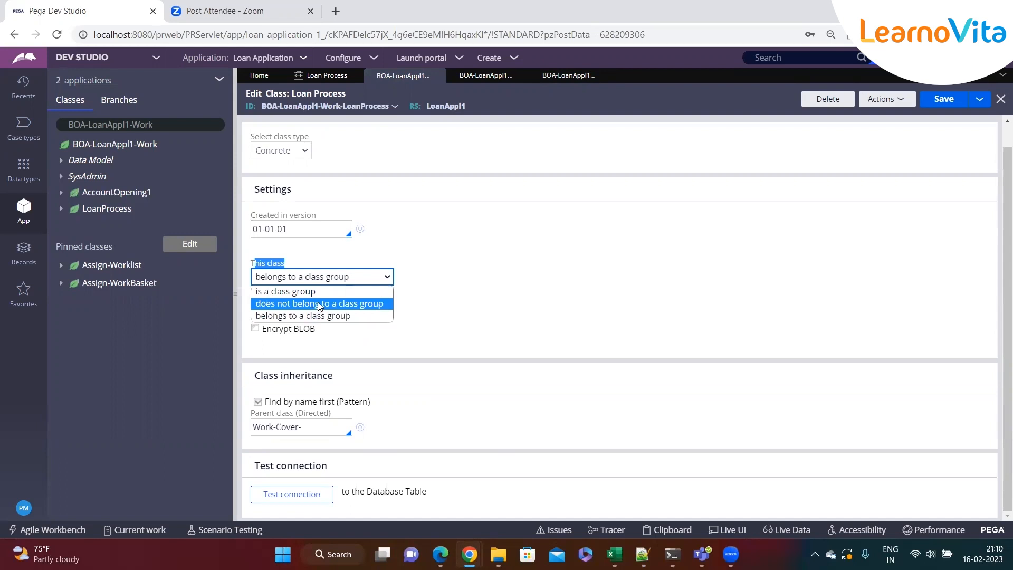
pyautogui.click(527, 267)
# Try setting the Loan Process class to 'is a class group', then revert to 'belongs to a class group'
pyautogui.click(337, 280)
pyautogui.click(316, 292)
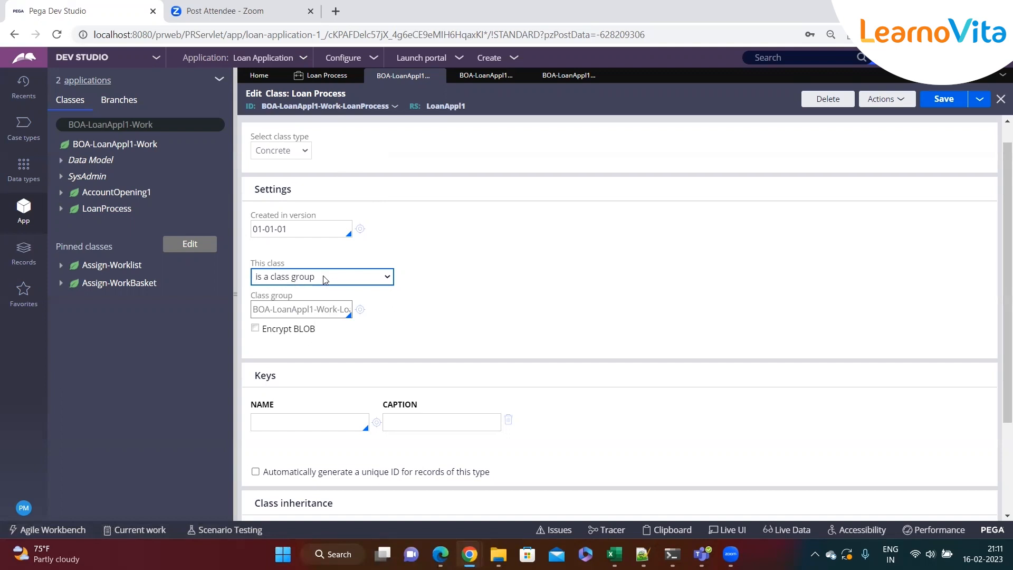
pyautogui.click(291, 277)
pyautogui.click(310, 315)
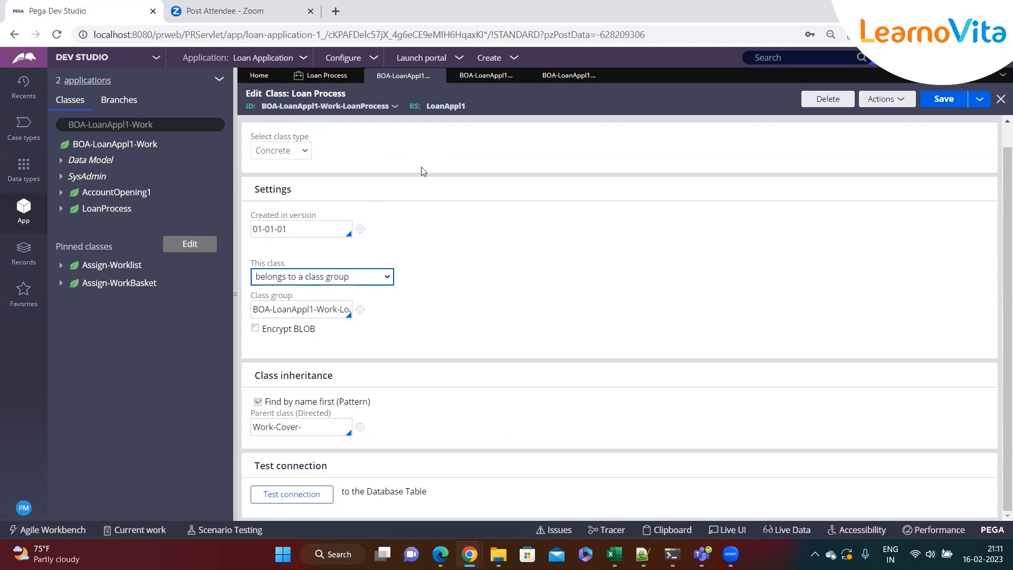
# Close the Loan Process class rule, discarding the unsaved changes
pyautogui.click(375, 275)
pyautogui.click(446, 286)
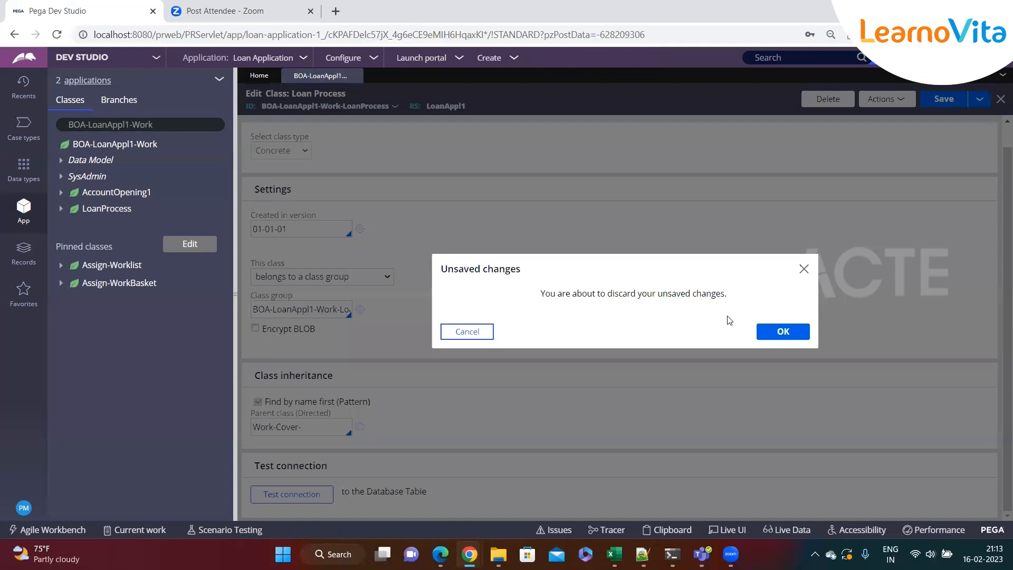
pyautogui.click(781, 331)
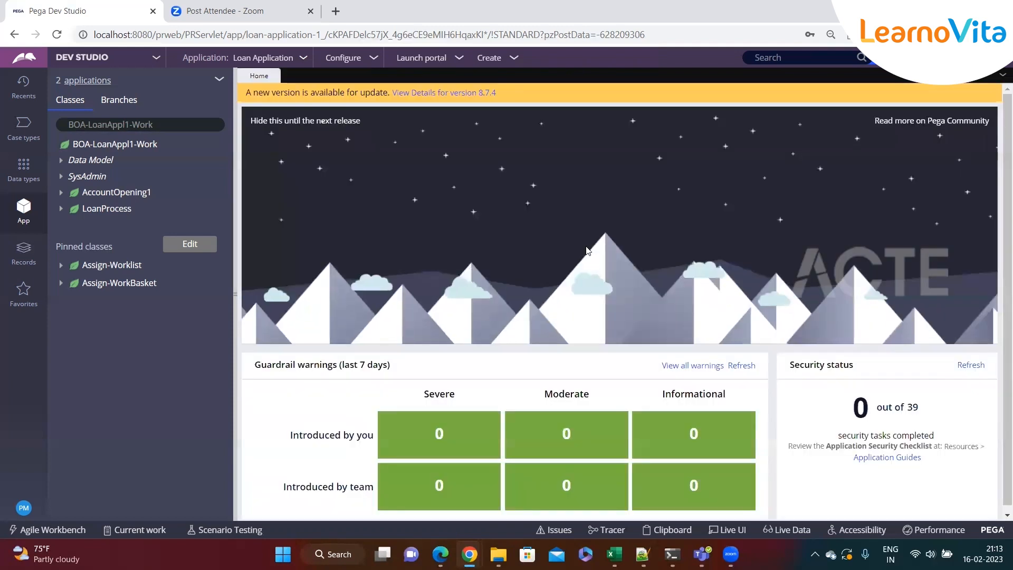
# Create a new Loan Process case from the Create menu
pyautogui.click(489, 57)
pyautogui.moveTo(533, 71)
pyautogui.click(624, 88)
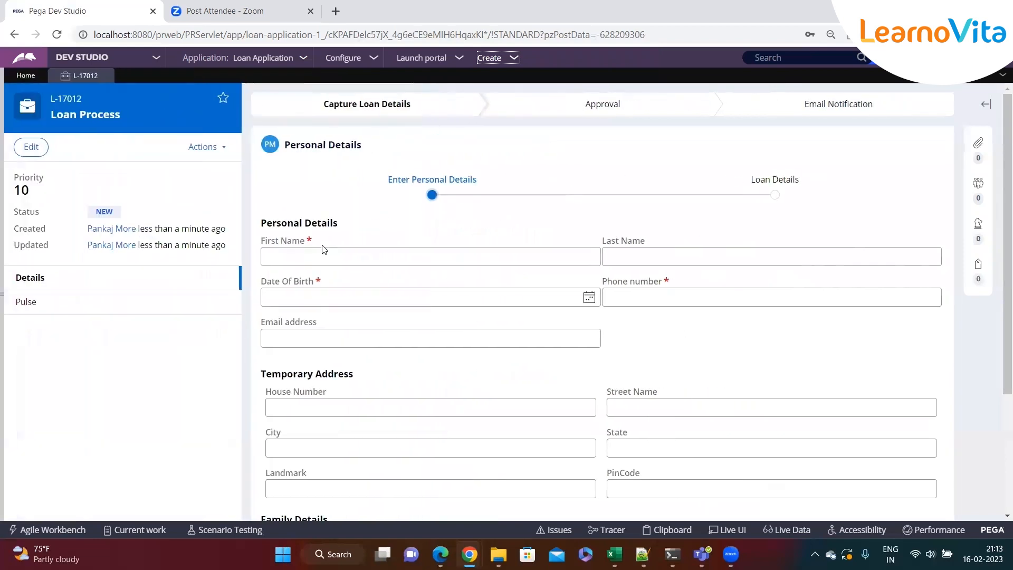
# Fill in the applicant's first name, last name, date of birth, phone number and e-mail address on the Personal Details form
pyautogui.click(313, 252)
pyautogui.write('sdfsdf')
pyautogui.click(604, 264)
pyautogui.write('sdfsf')
pyautogui.click(590, 297)
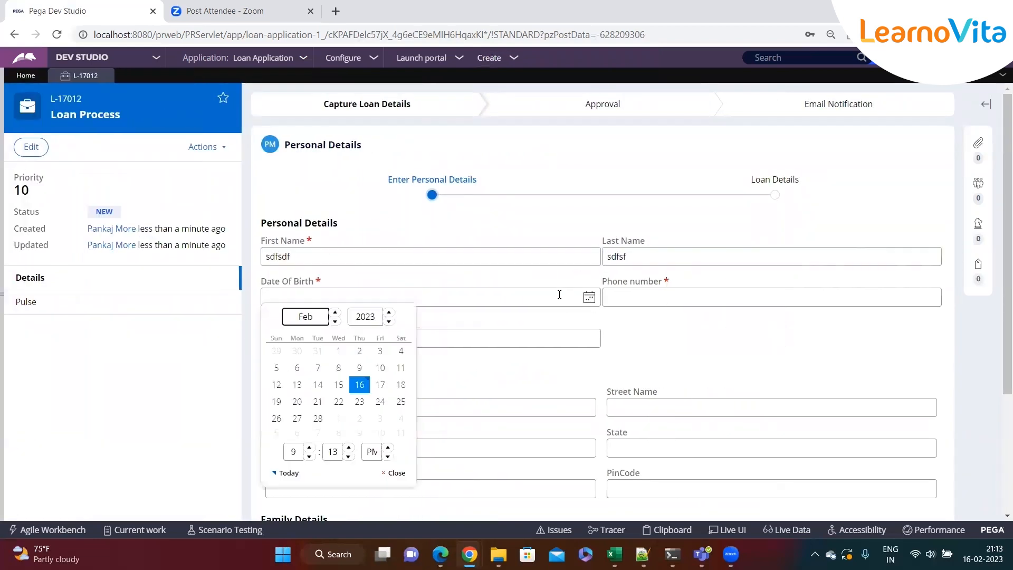
pyautogui.click(362, 351)
pyautogui.click(629, 303)
pyautogui.write('53534535')
pyautogui.click(438, 340)
pyautogui.write('gdgdf')
pyautogui.scroll(-3, 649, 405)
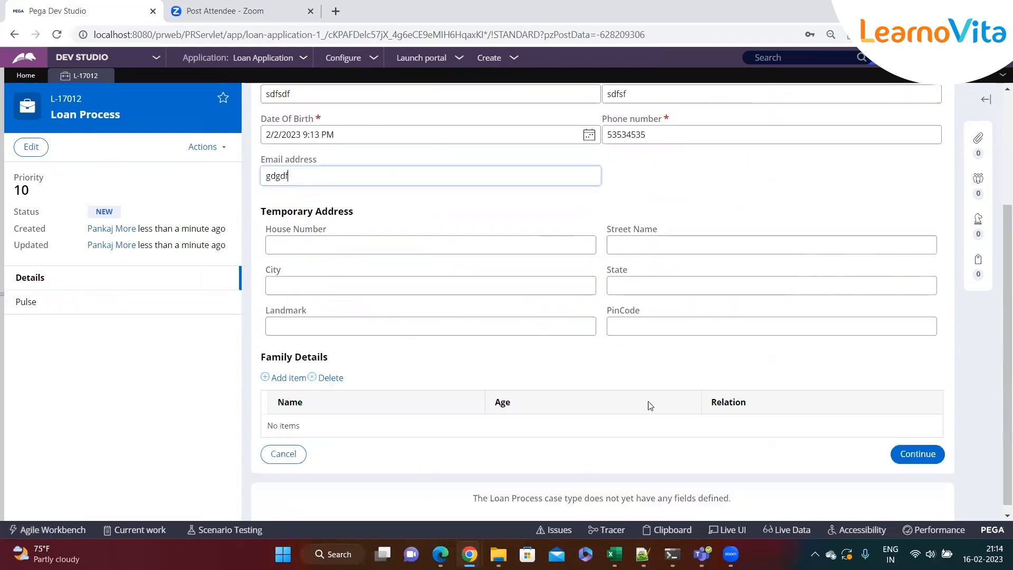
# Submit the Personal Details form, correct the e-mail address to a valid format, and continue to Loan Details
pyautogui.click(916, 457)
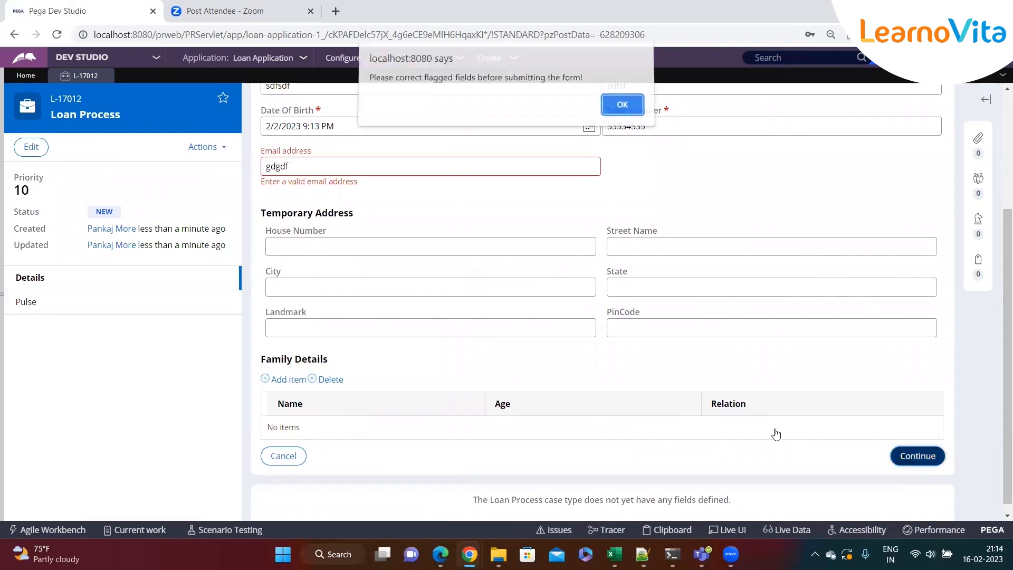
pyautogui.press('Return')
pyautogui.write('@dfg.hjhj')
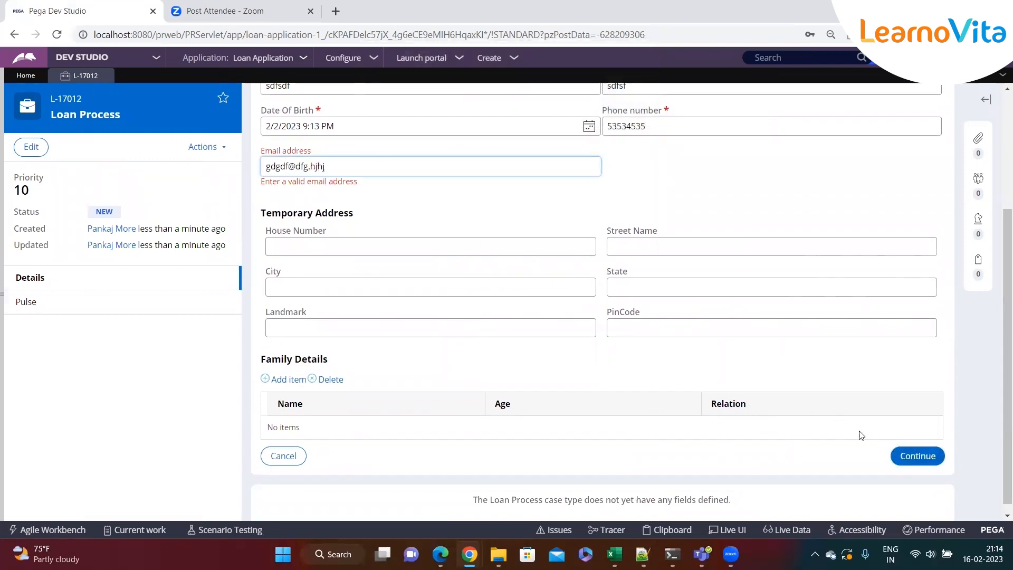
pyautogui.click(917, 456)
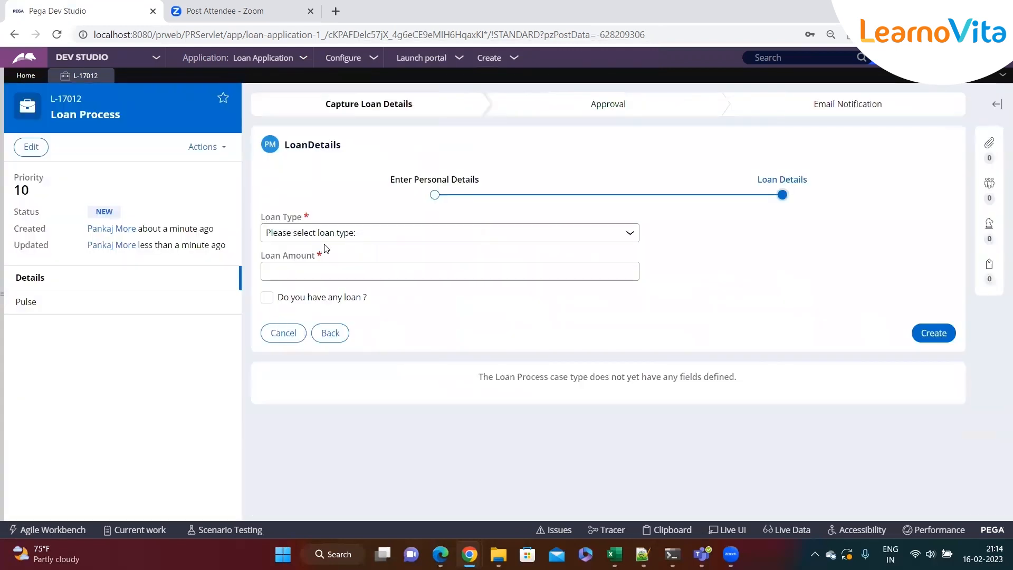
# Keep Education Loan as the loan type, enter tert as the loan amount, and create the case
pyautogui.click(319, 234)
pyautogui.click(315, 263)
pyautogui.click(312, 267)
pyautogui.write('tert')
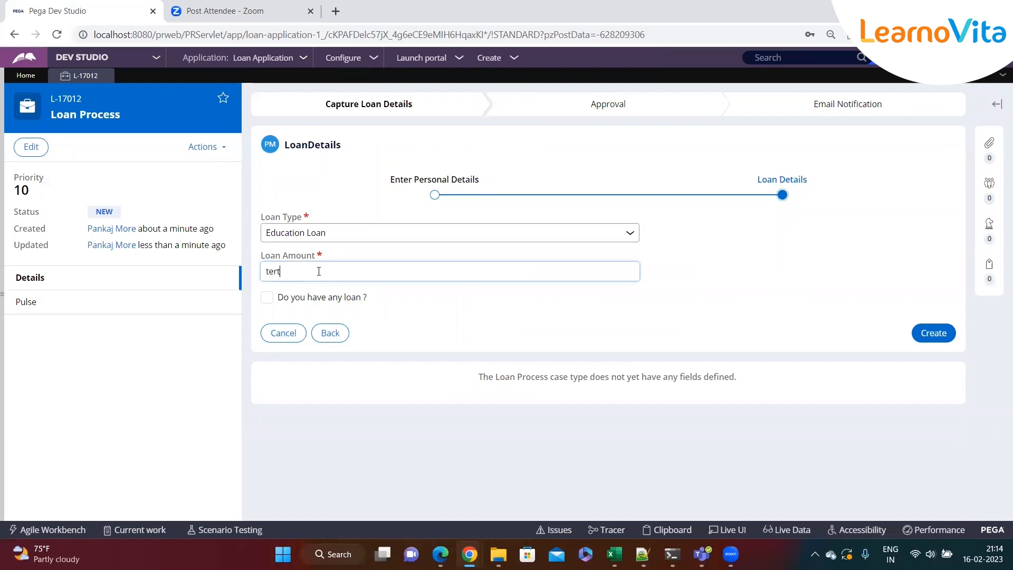
pyautogui.doubleClick(485, 280)
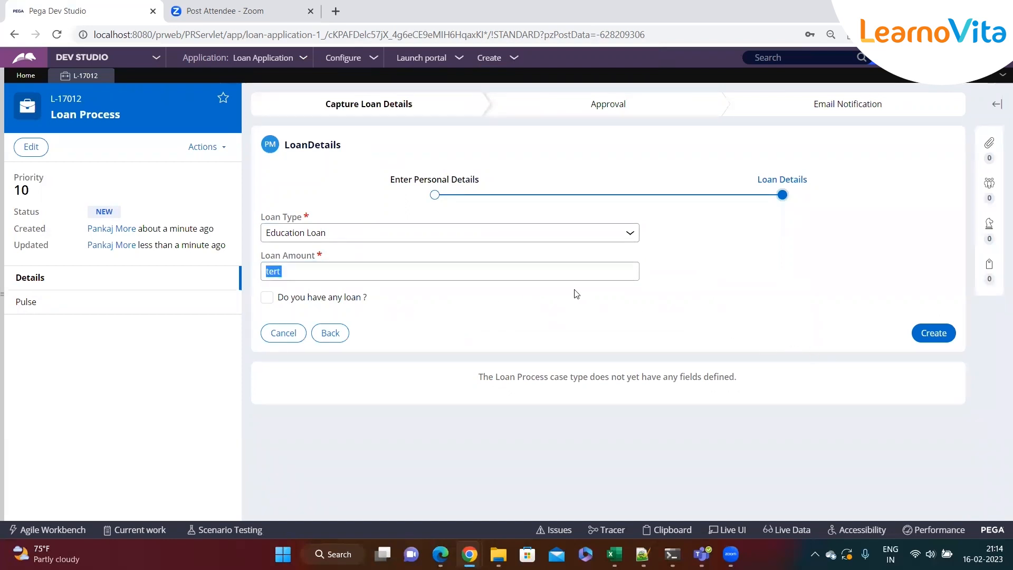
pyautogui.click(918, 338)
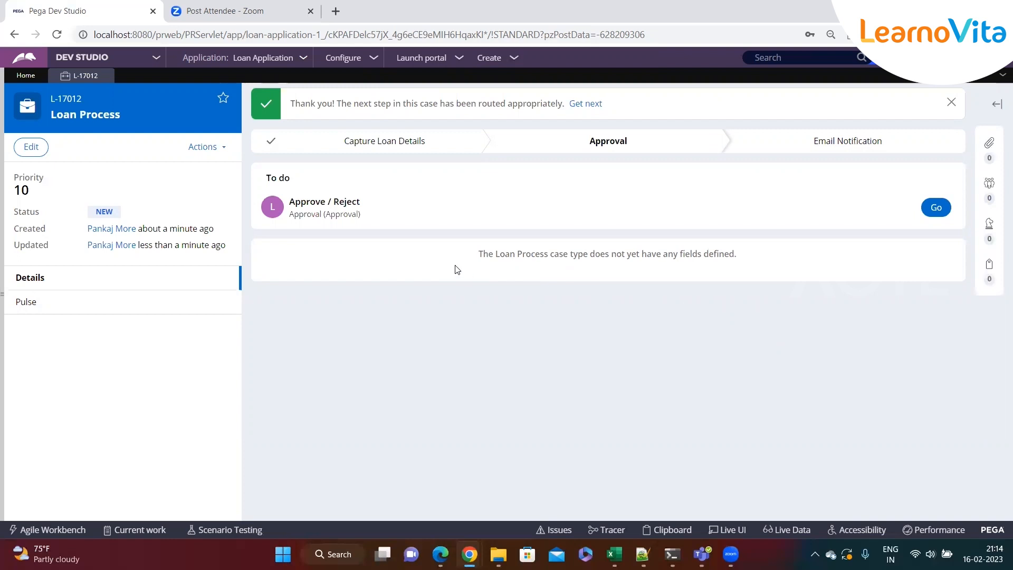
# Switch to Notepad++ and add a new note line 'SLA - Service Level Agreement -' below the class group notes
pyautogui.moveTo(270, 214)
pyautogui.hotkey('alt', 'Tab')
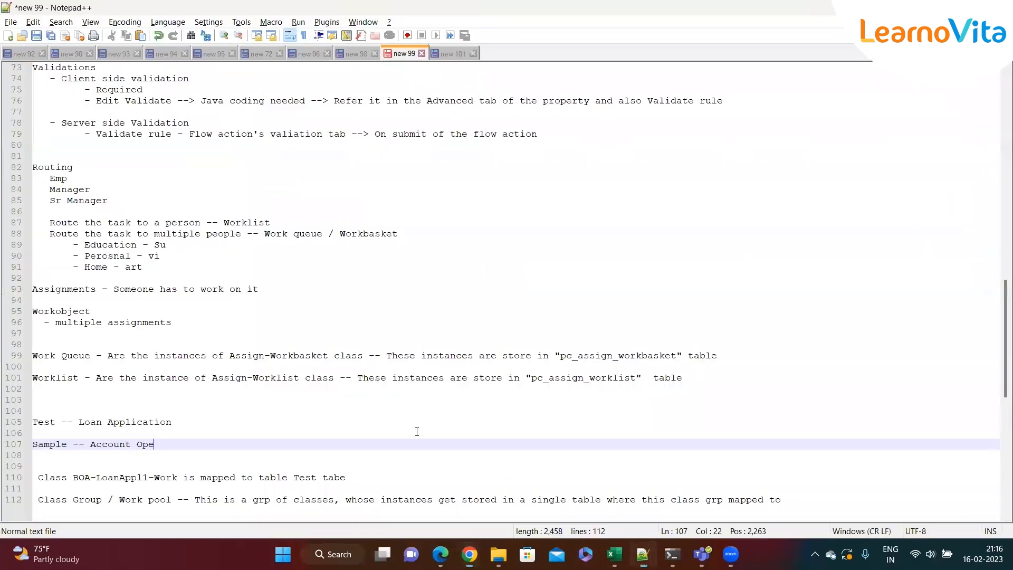
pyautogui.scroll(-5, 417, 431)
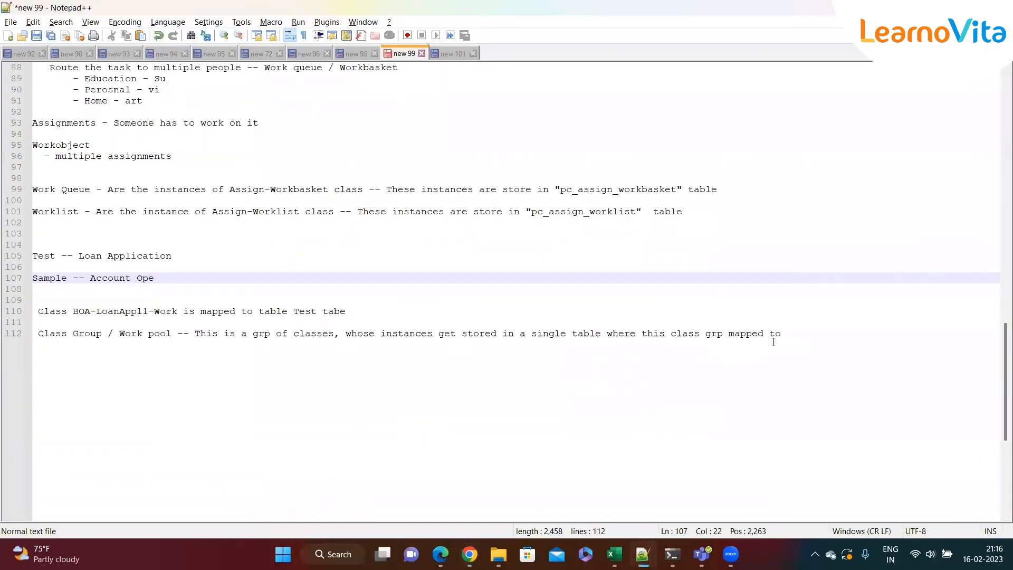
pyautogui.click(901, 340)
pyautogui.press('Return')
pyautogui.press('Return')
pyautogui.press('Return')
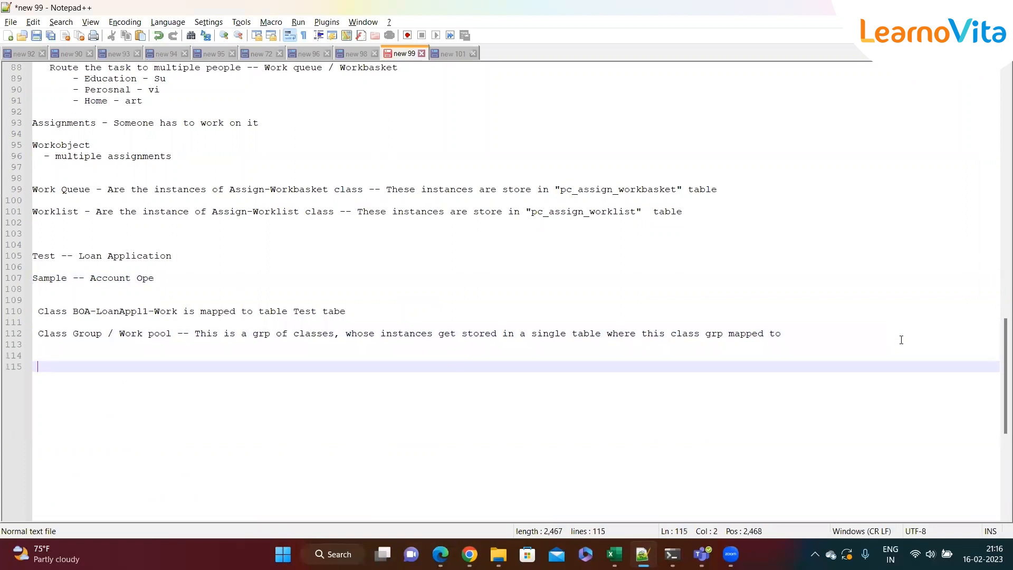
pyautogui.write('SLA - Serv')
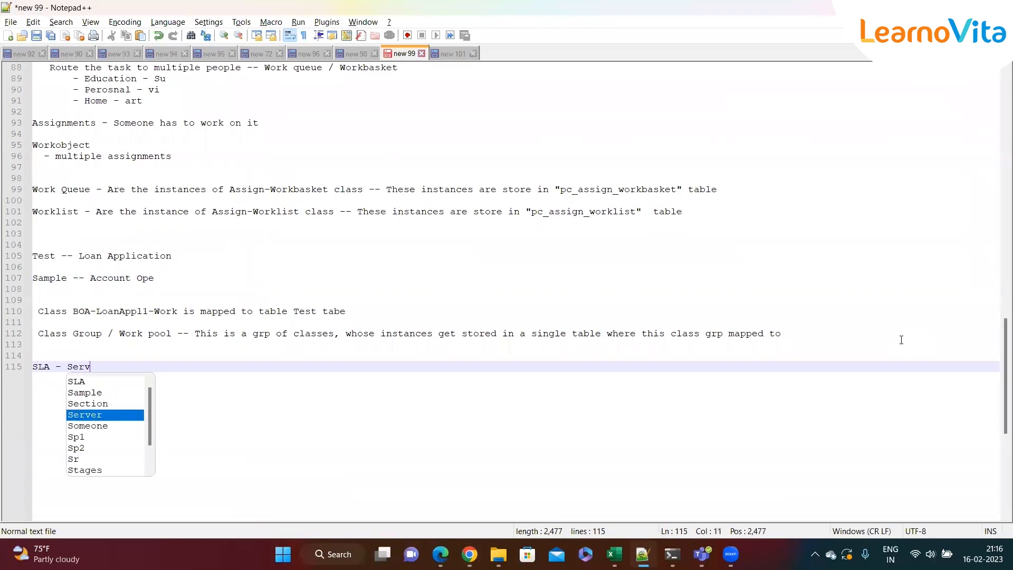
pyautogui.write('ice Level Af')
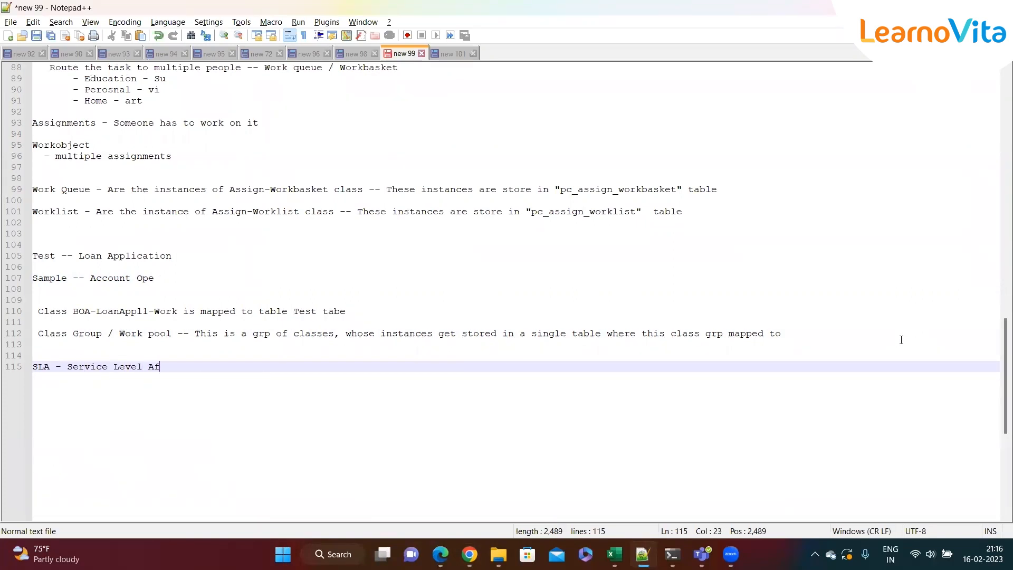
pyautogui.press('BackSpace')
pyautogui.write('greement  -')
# Complete the SLA note with 'Moniter the tasks, whether it is getting completed on the timly basis.'
pyautogui.moveTo(194, 367); pyautogui.dragTo(16, 374)
pyautogui.click(94, 397)
pyautogui.write('Moniter the task')
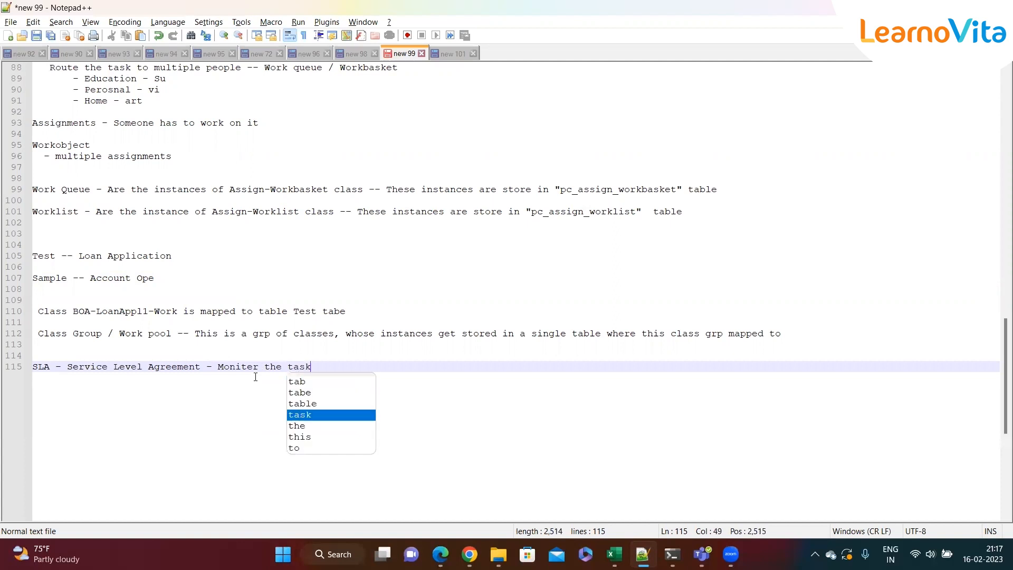
pyautogui.write('s, whether it s')
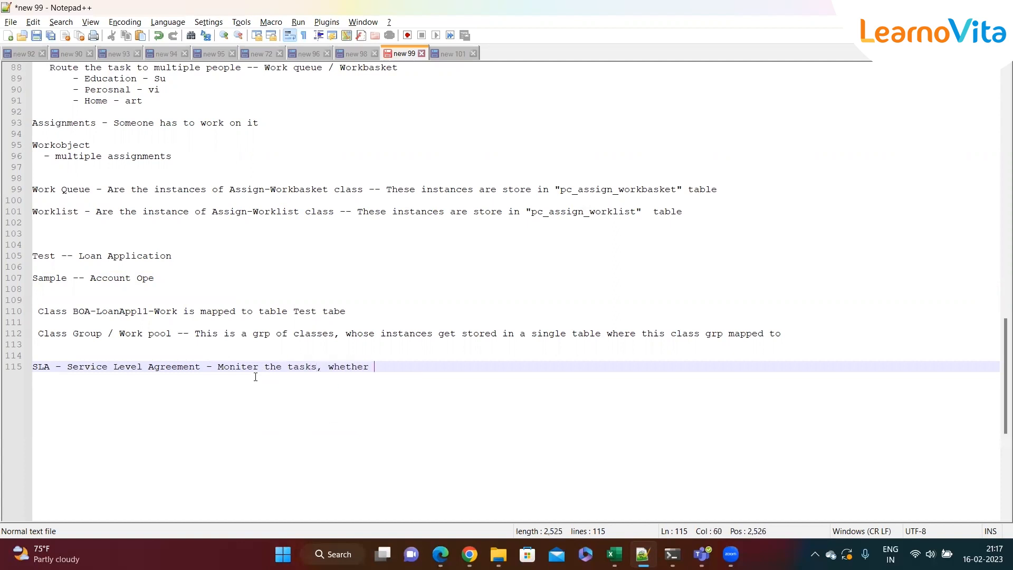
pyautogui.press('BackSpace')
pyautogui.write('is getting completed on the timly basis.')
pyautogui.press('Return')
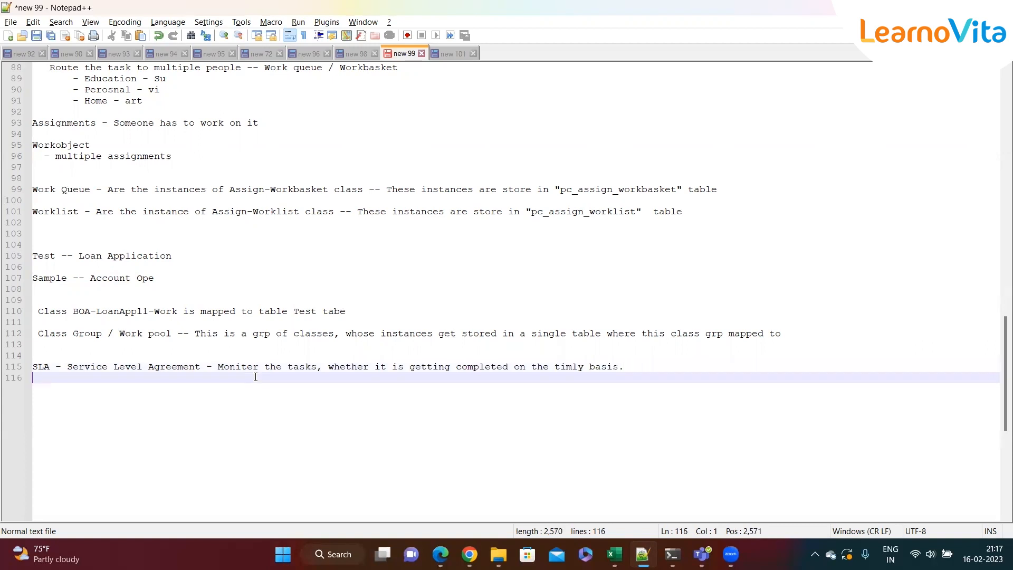
# Switch back to Dev Studio and open the Loan Process case type
pyautogui.hotkey('alt', 'Tab')
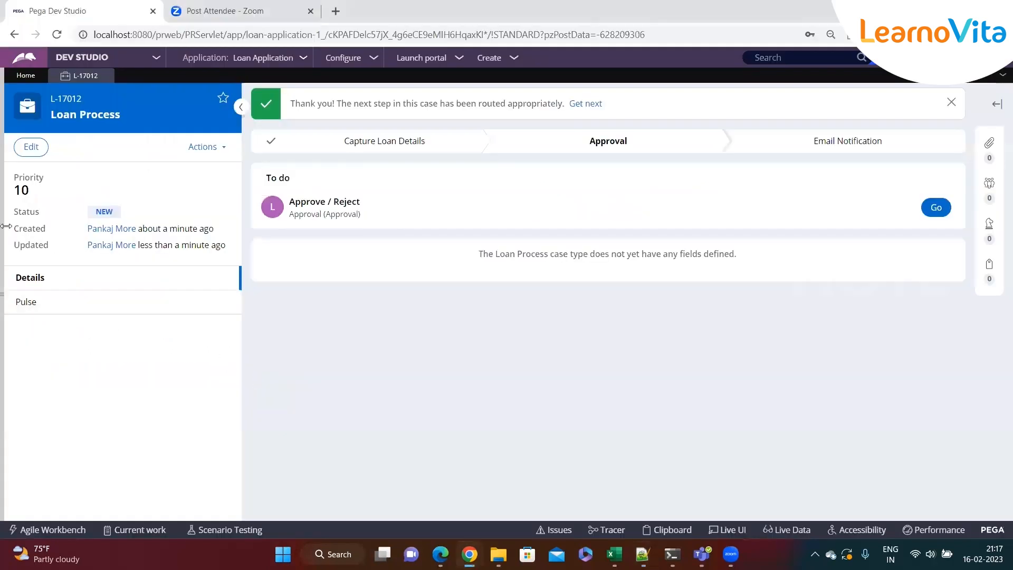
pyautogui.moveTo(4, 241)
pyautogui.click(23, 127)
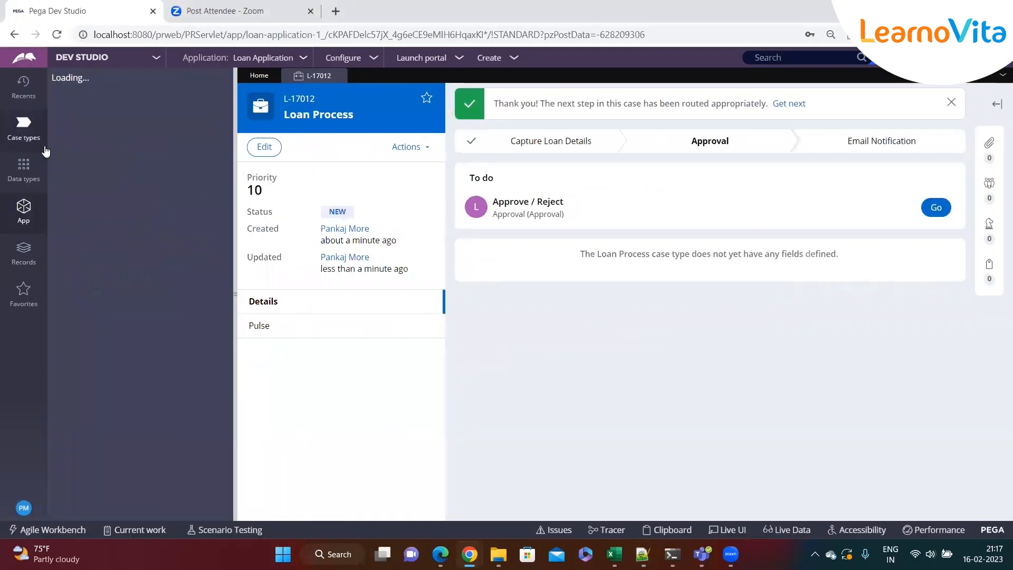
pyautogui.click(79, 140)
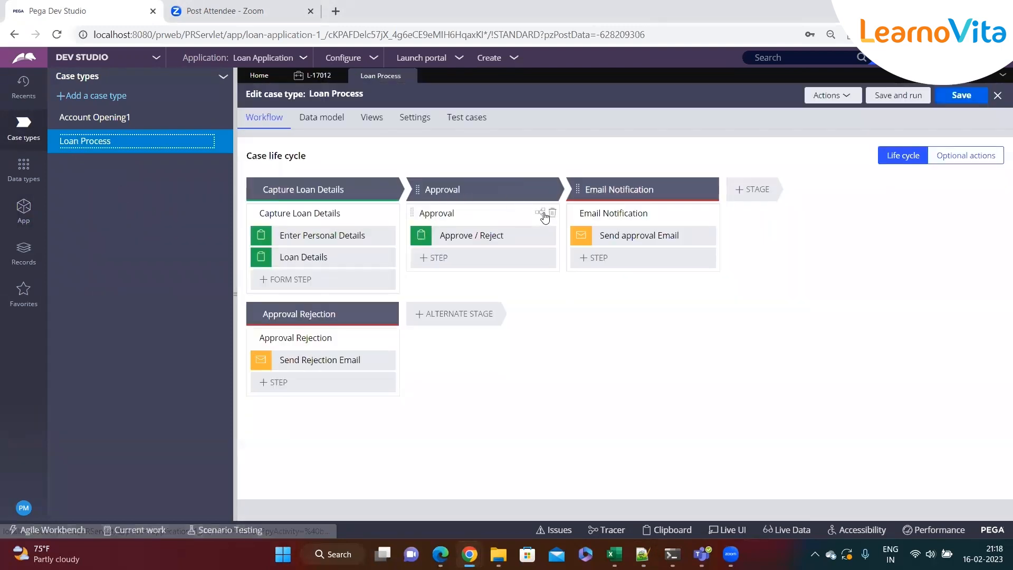
# Open the Approval stage's flow and the properties of its Approve / Reject assignment
pyautogui.click(544, 215)
pyautogui.click(971, 148)
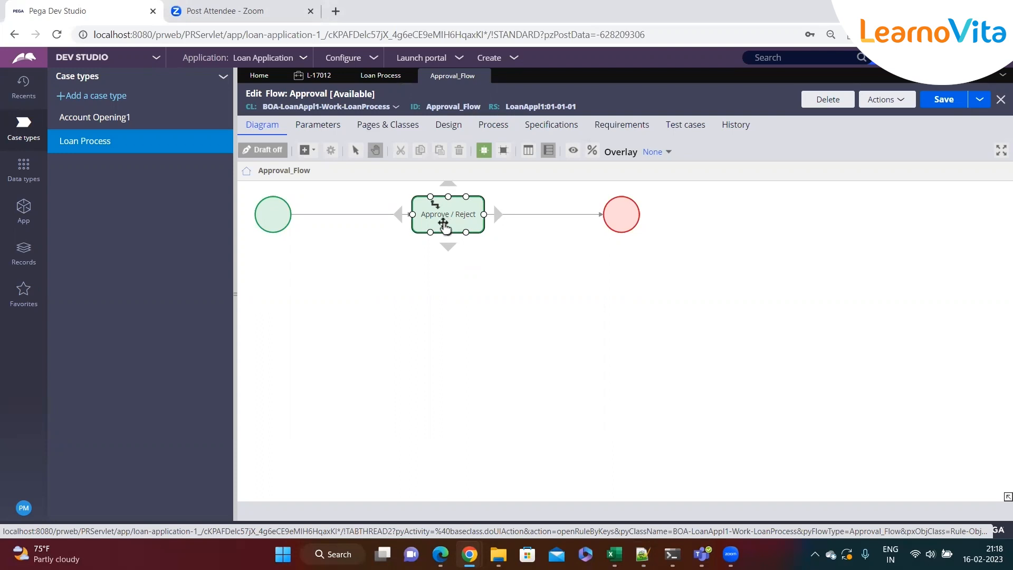
pyautogui.doubleClick(451, 226)
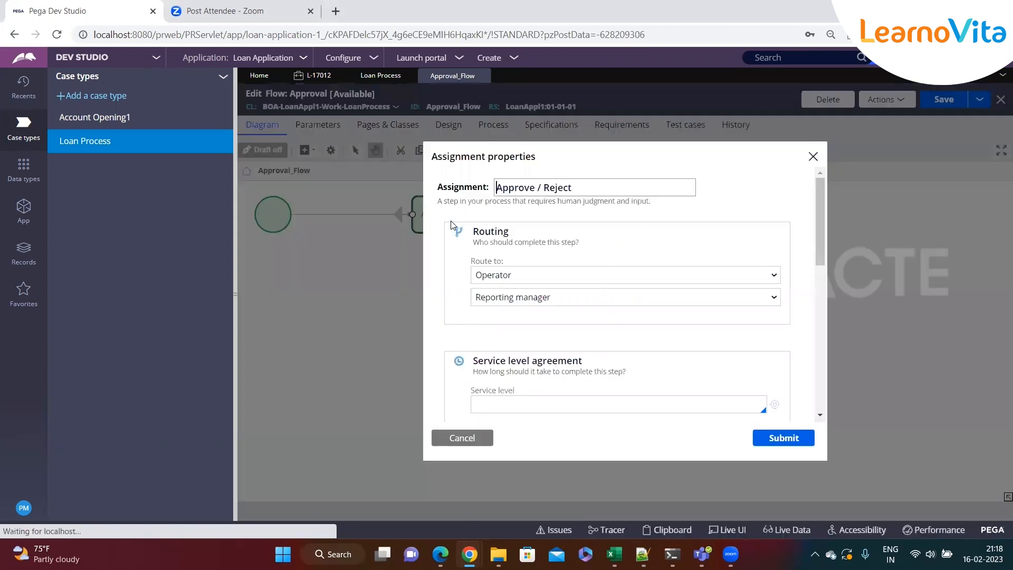
# Examine the Routing and Service level agreement sections of the assignment properties
pyautogui.moveTo(511, 234); pyautogui.dragTo(466, 240)
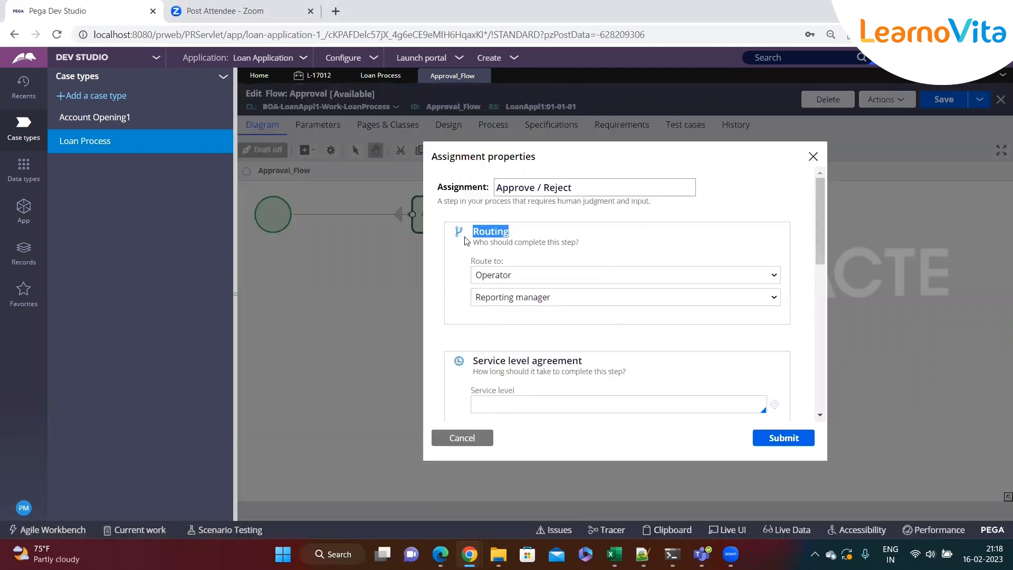
pyautogui.scroll(-3, 511, 243)
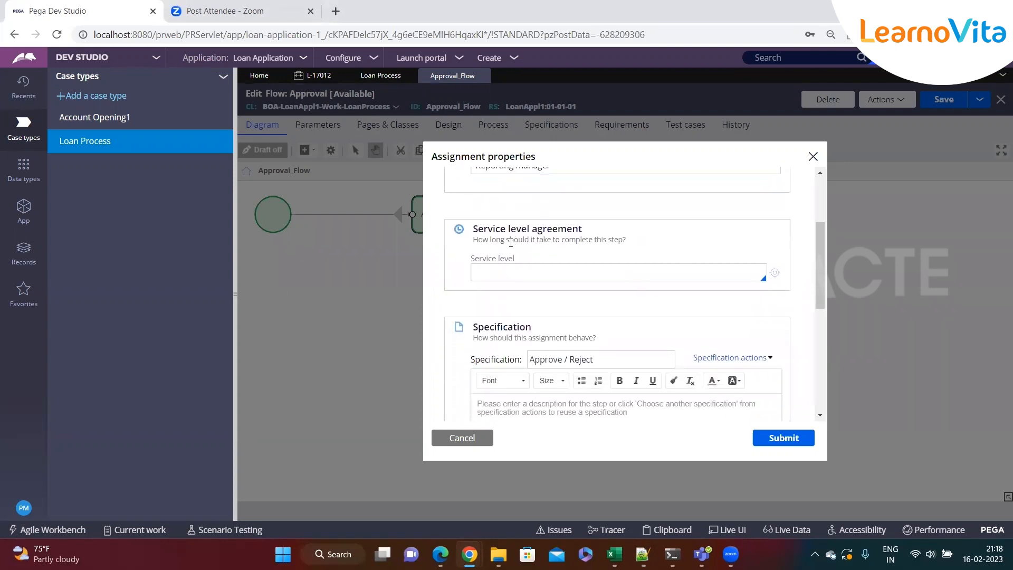
pyautogui.moveTo(476, 232); pyautogui.dragTo(594, 234)
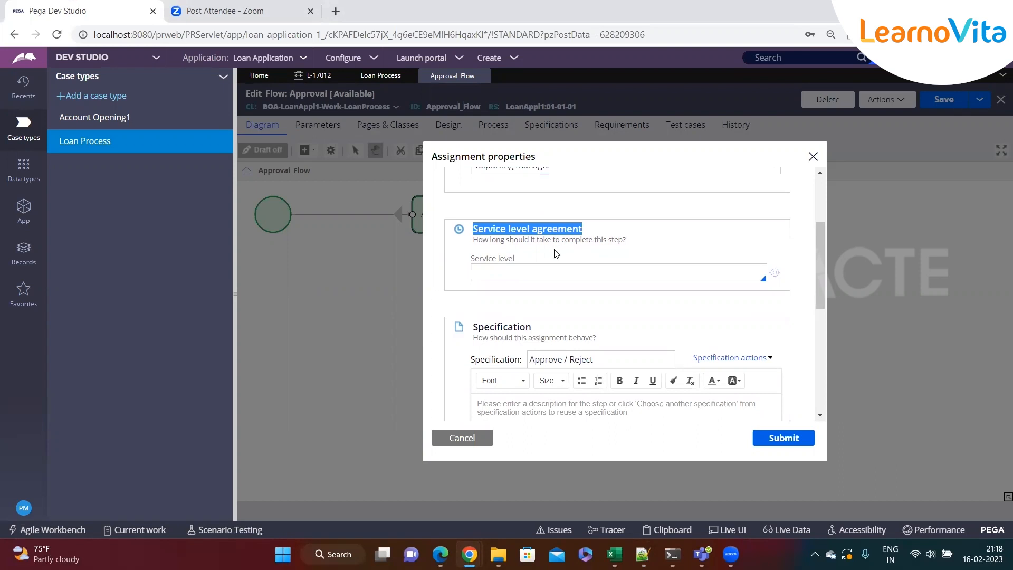
pyautogui.moveTo(470, 258); pyautogui.dragTo(550, 258)
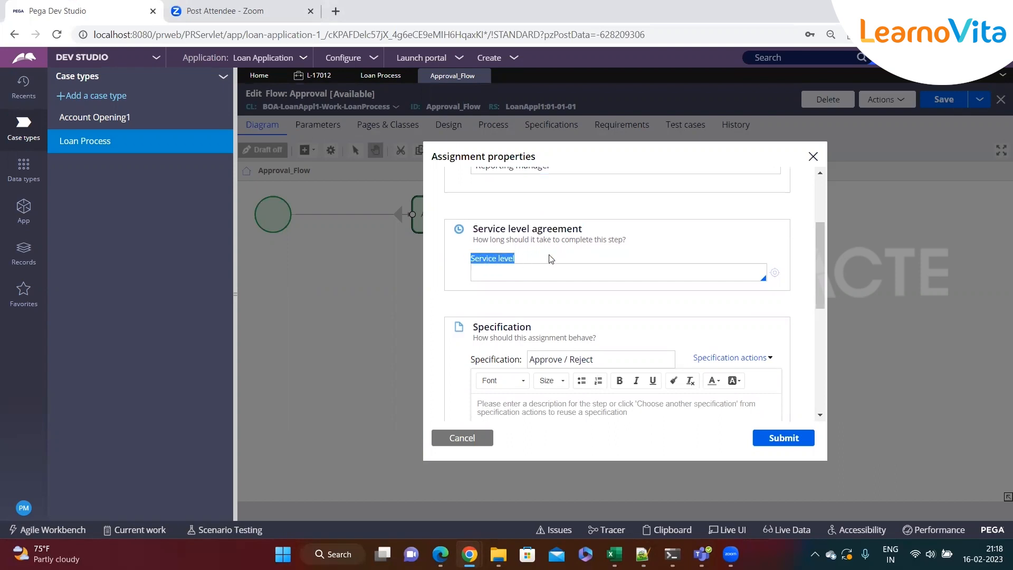
pyautogui.click(517, 271)
# Expand the LoanProcess class's Process category in the App explorer and open its context menu
pyautogui.click(22, 214)
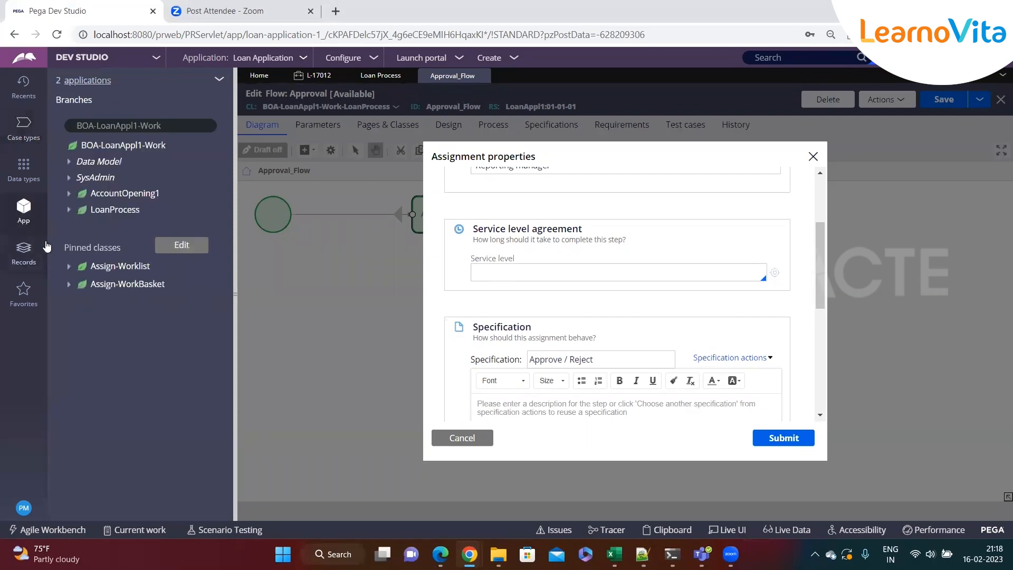
pyautogui.click(69, 210)
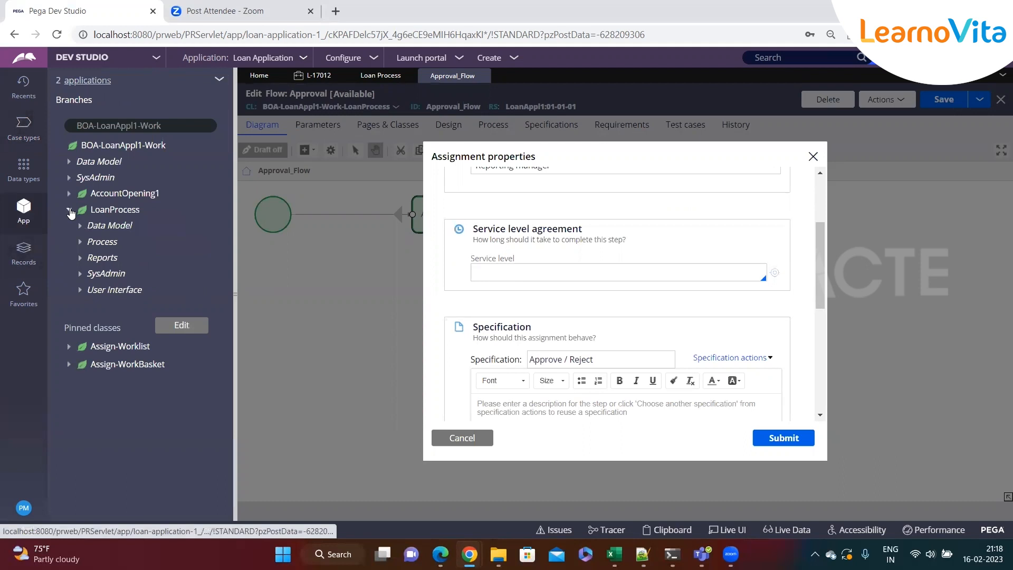
pyautogui.click(79, 243)
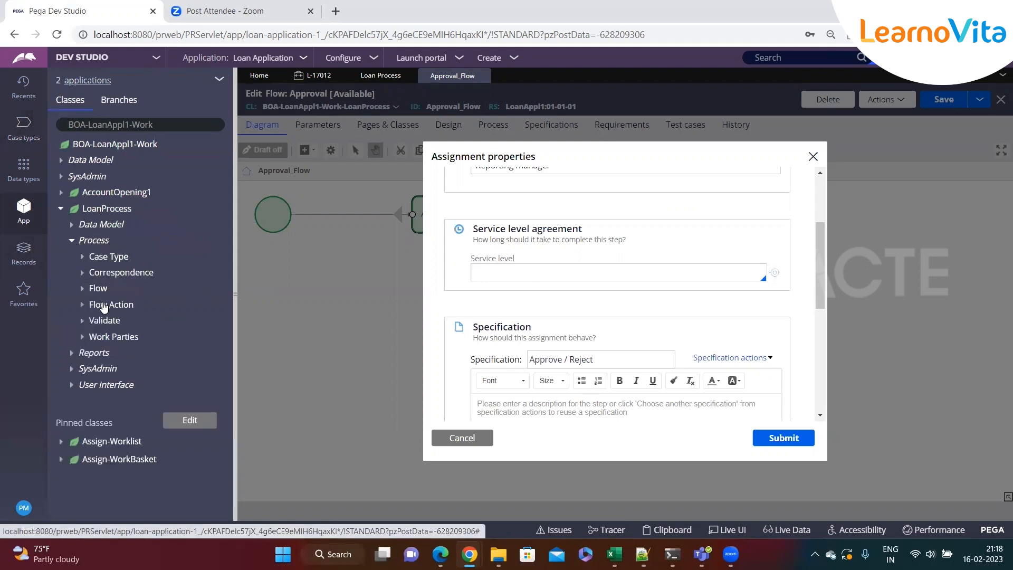
pyautogui.rightClick(92, 243)
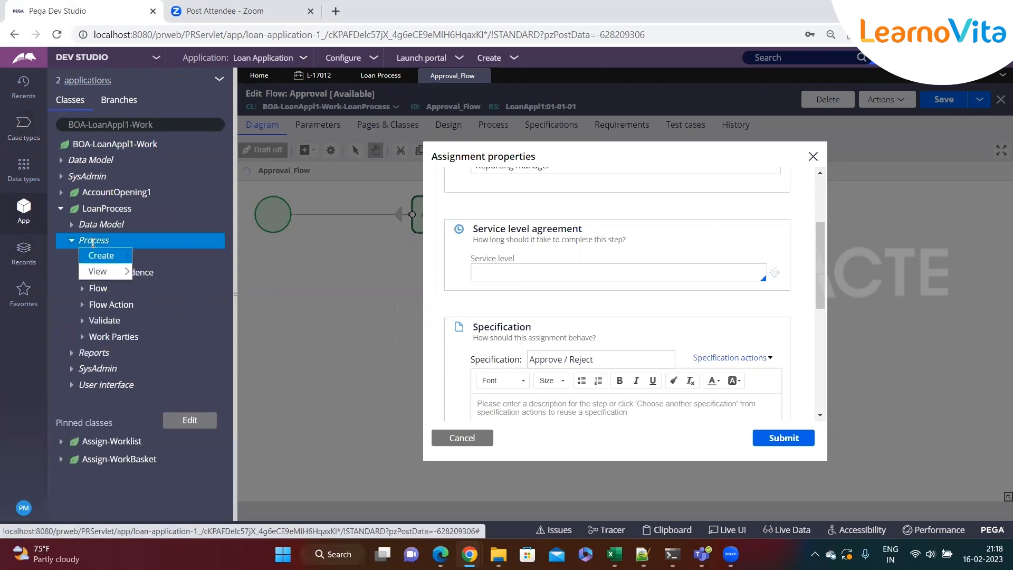
pyautogui.moveTo(106, 256)
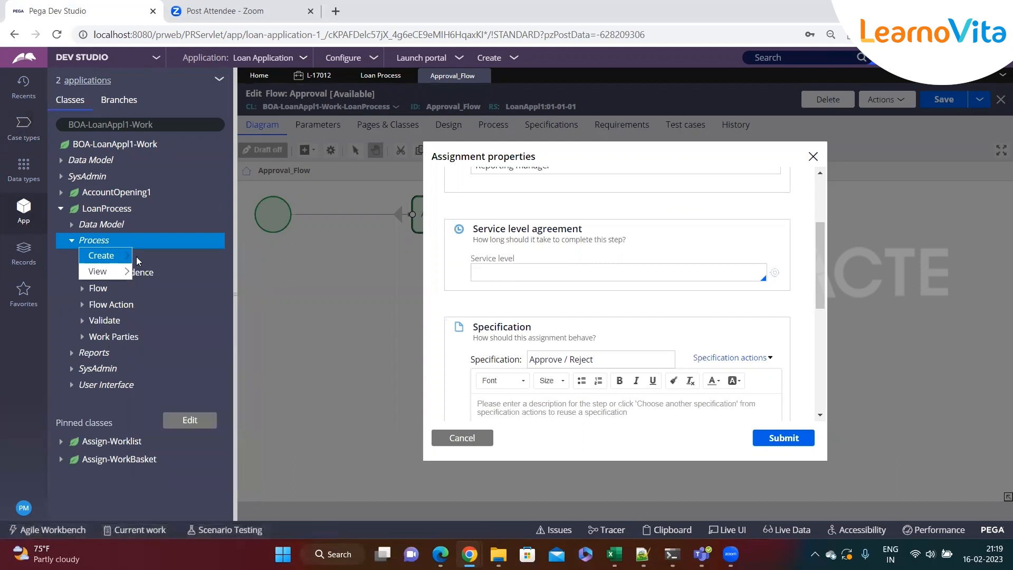
# Create a new service level agreement named MonitorApproveAssignemnt from the assignment's Service level field and open it
pyautogui.click(510, 273)
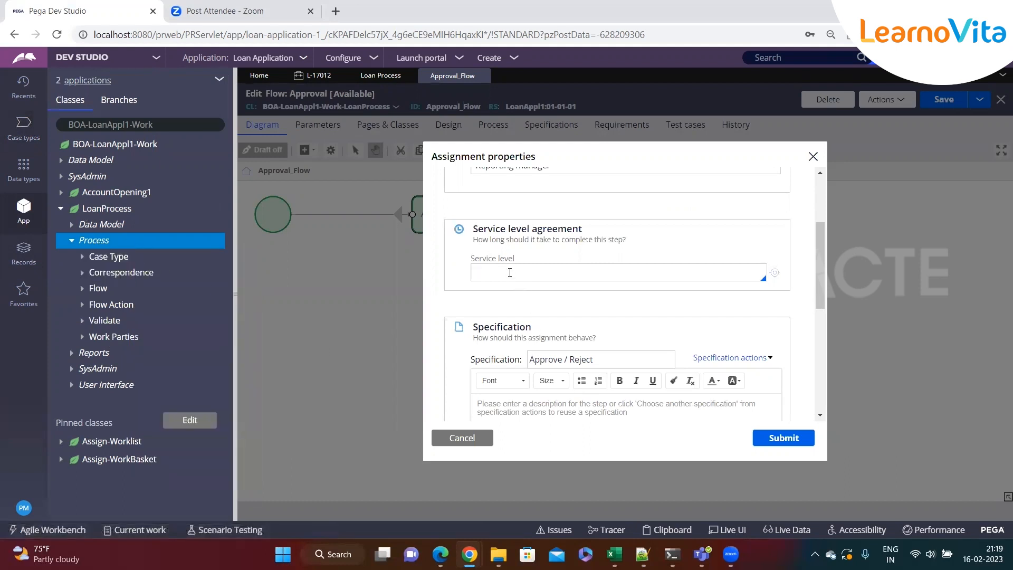
pyautogui.write('MonitorApproveAssignemnt')
pyautogui.click(516, 325)
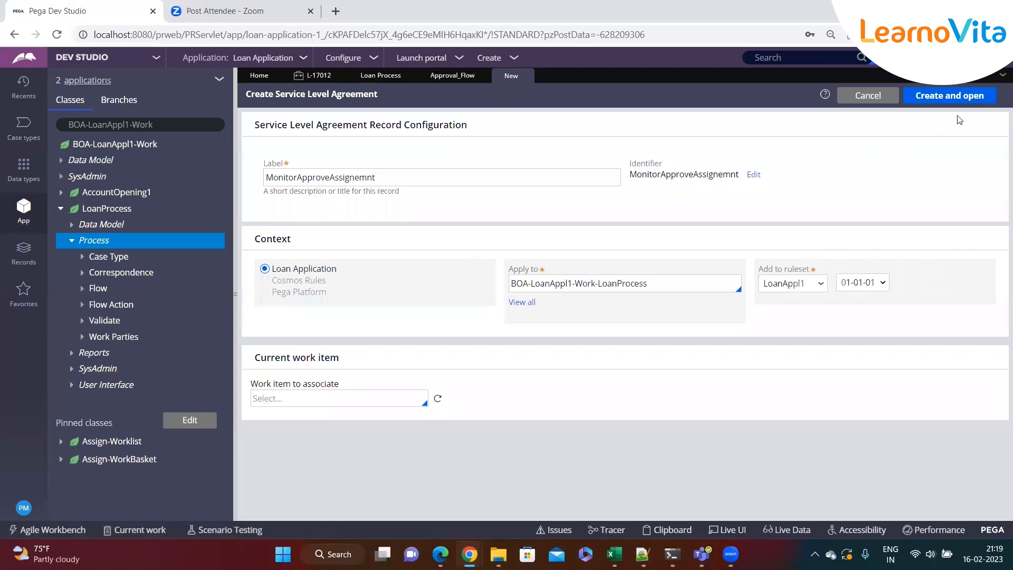
pyautogui.click(953, 99)
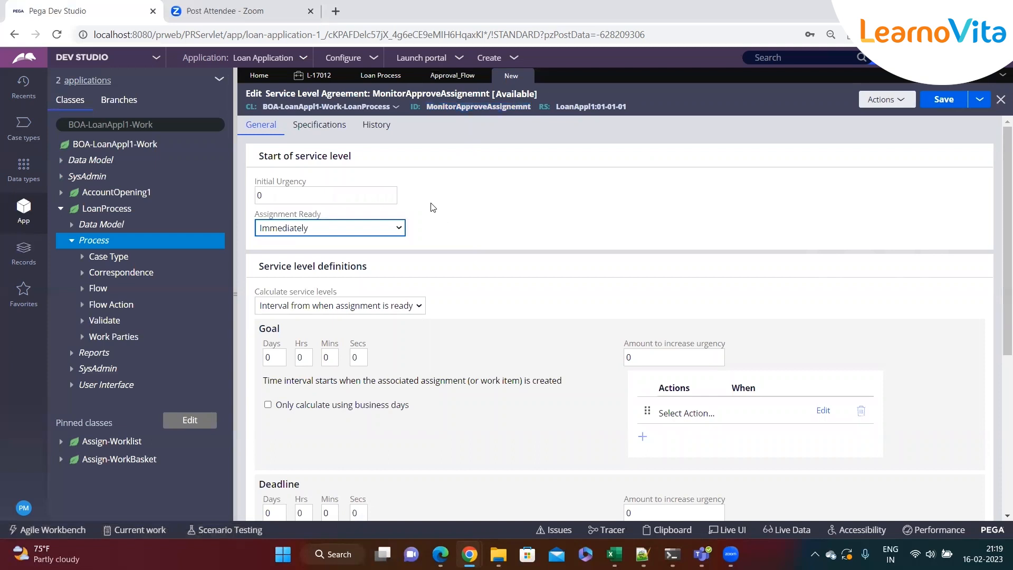
# Add the heading Urgency on a new line of the Notepad++ notes file
pyautogui.click(235, 294)
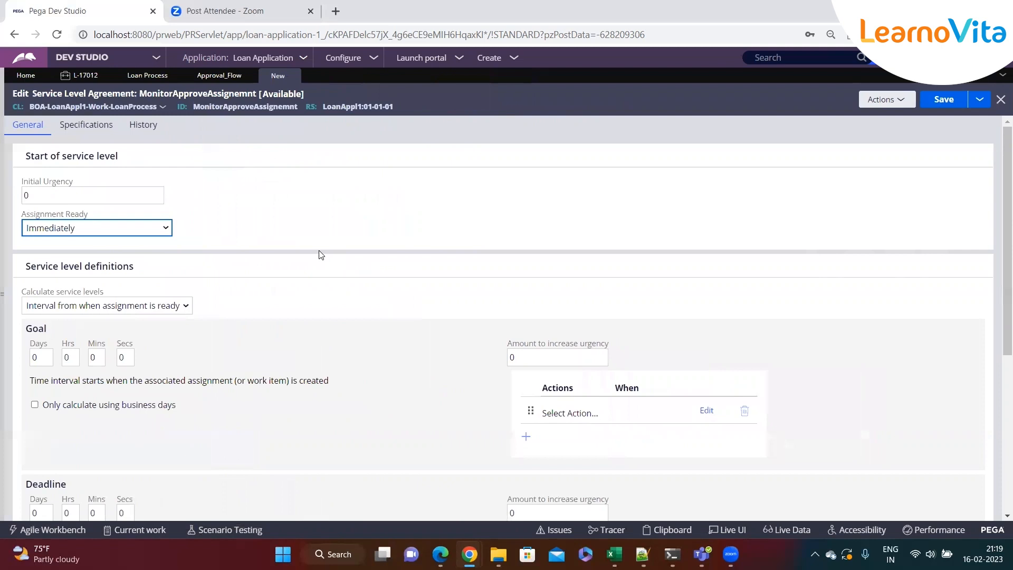
pyautogui.moveTo(22, 182); pyautogui.dragTo(119, 184)
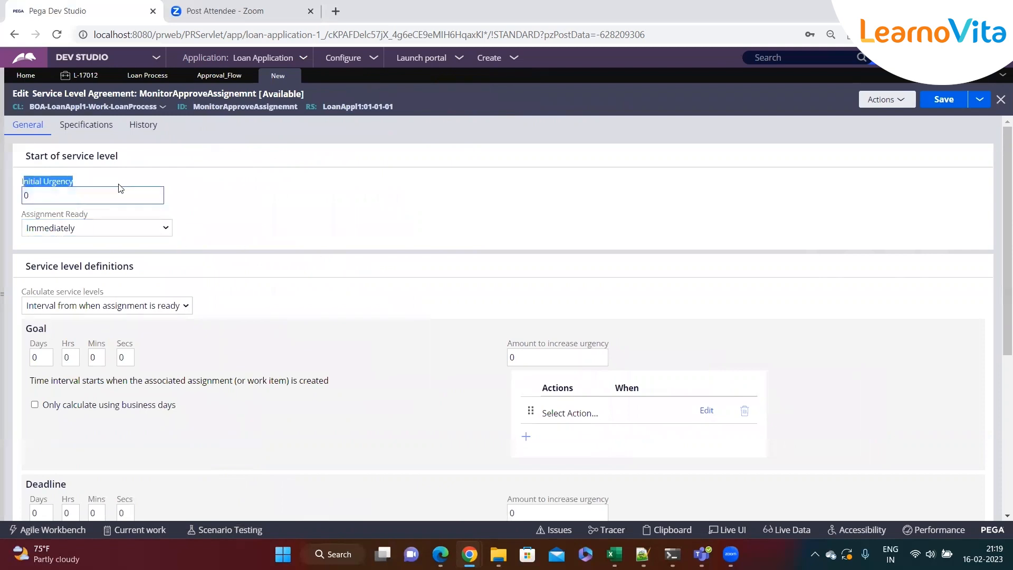
pyautogui.hotkey('alt', 'Tab')
pyautogui.press('Return')
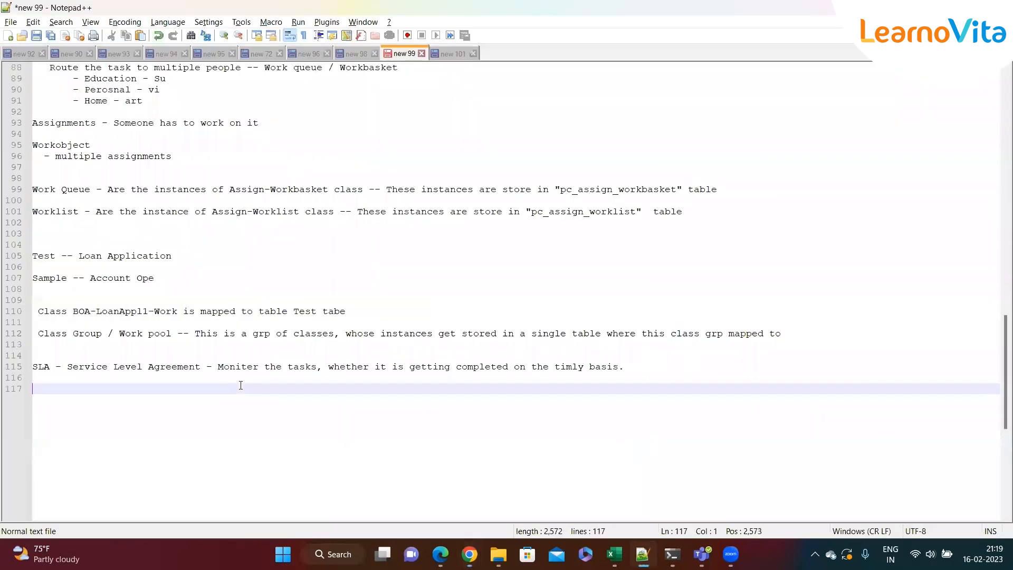
pyautogui.write('Urgen')
pyautogui.write('cy')
pyautogui.press('BackSpace')
pyautogui.write('y')
pyautogui.hotkey('alt', 'Tab')
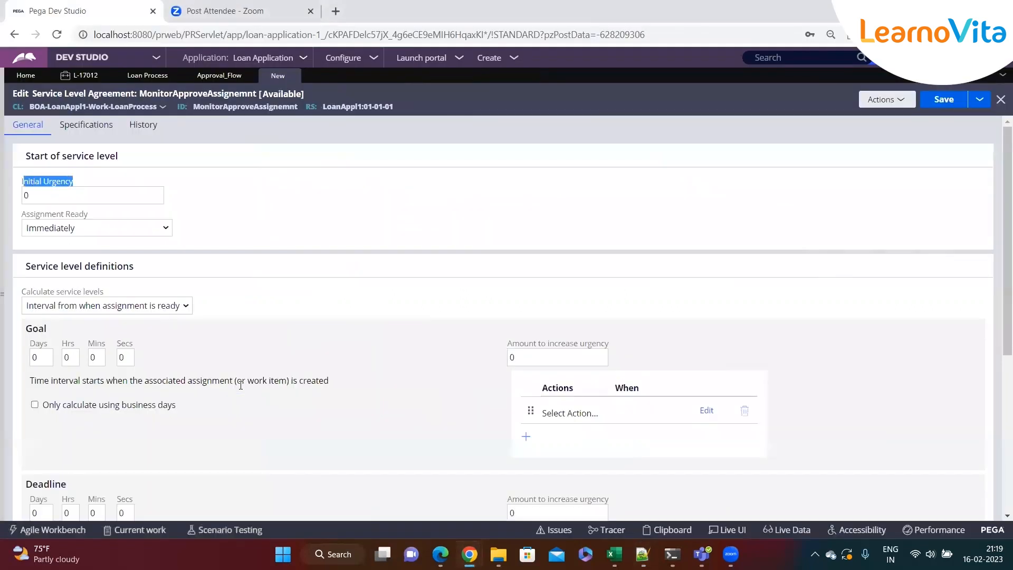
# Set the service level agreement's Initial Urgency to 10
pyautogui.click(135, 199)
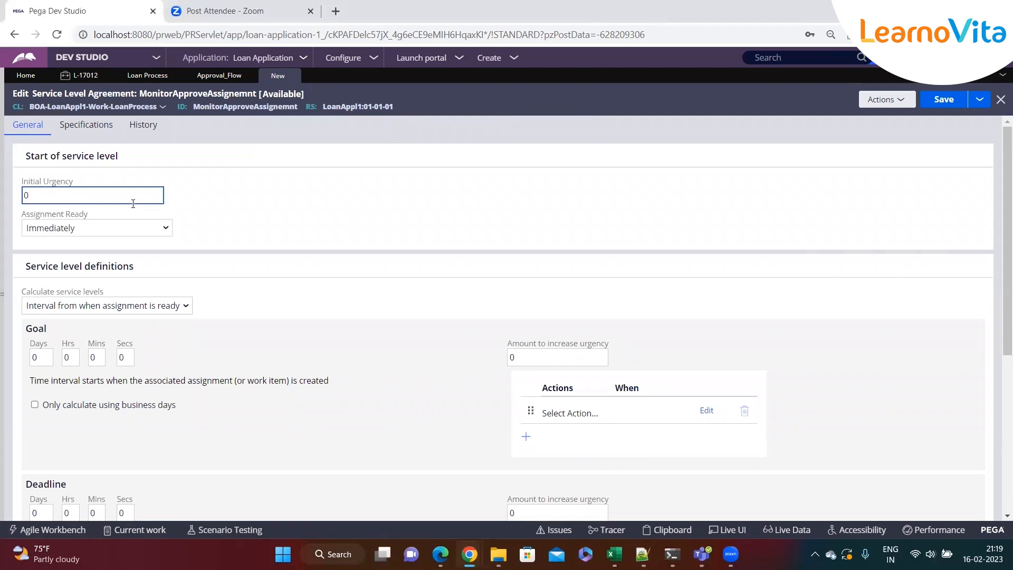
pyautogui.hotkey('alt', 'Tab')
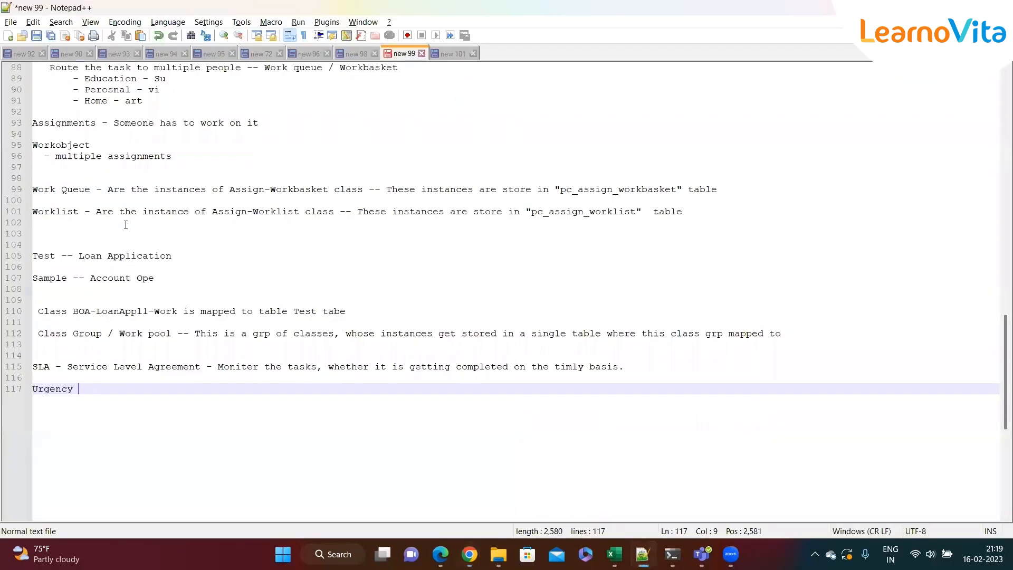
pyautogui.doubleClick(63, 388)
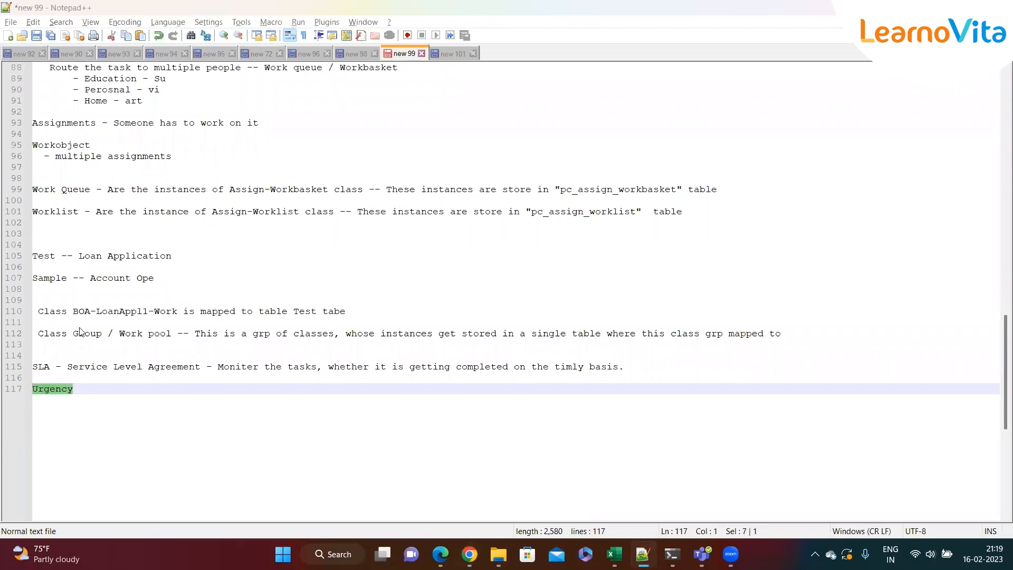
pyautogui.hotkey('alt', 'Tab')
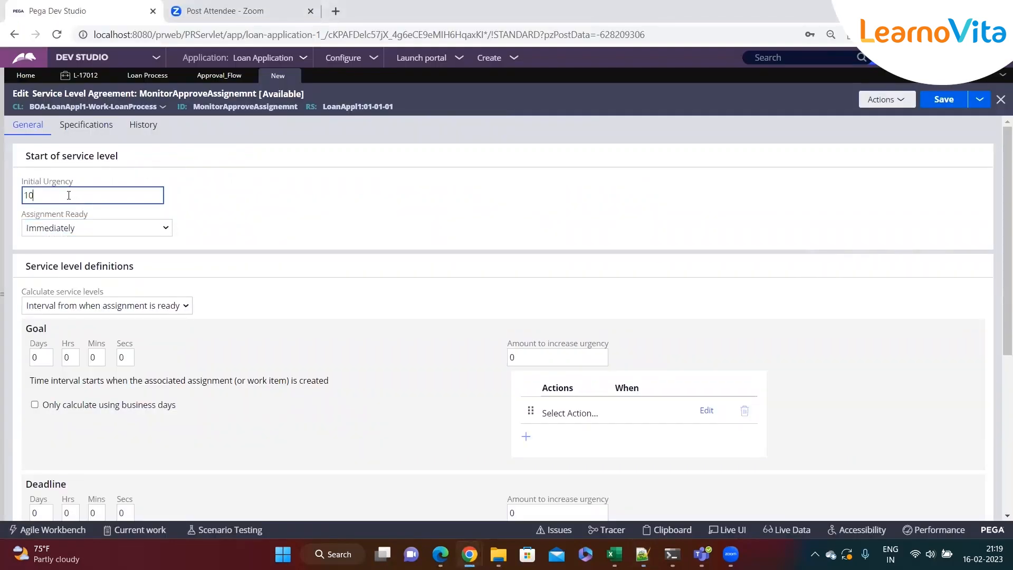
pyautogui.hotkey('alt', 'Tab')
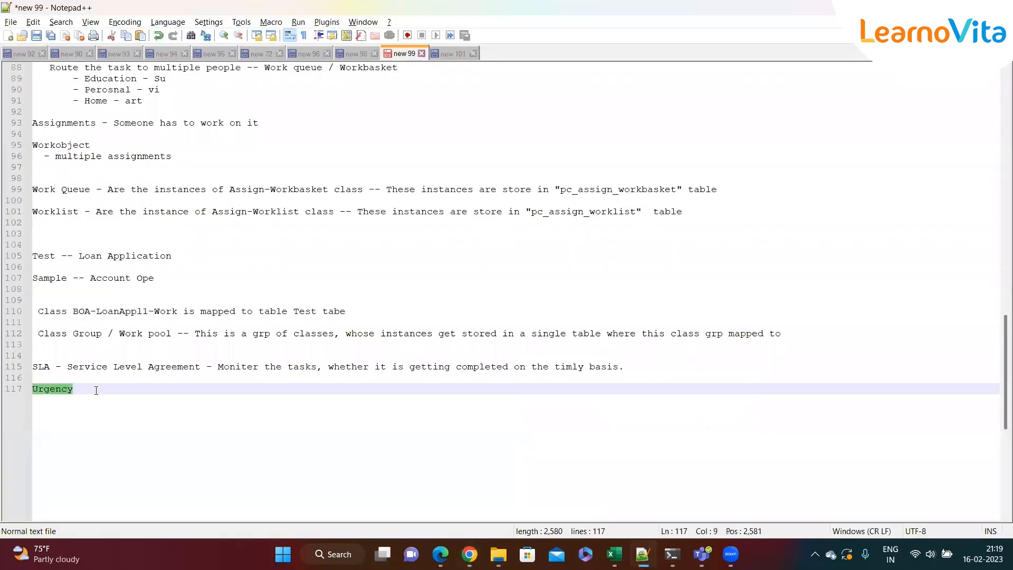
pyautogui.hotkey('alt', 'Tab')
pyautogui.click(139, 195)
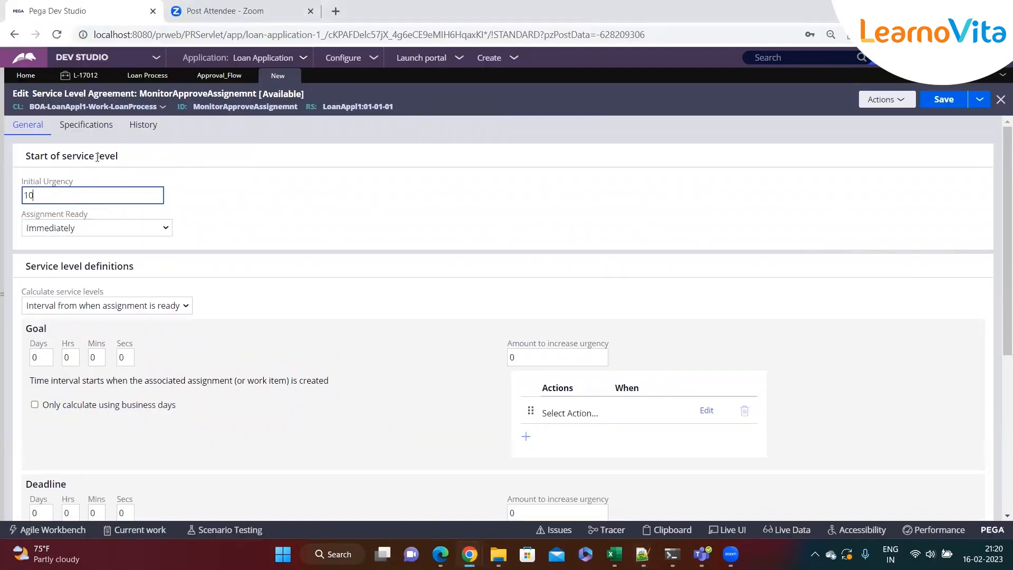
# Review the Assignment Ready option and the Goal and Deadline service level definitions
pyautogui.moveTo(21, 213); pyautogui.dragTo(89, 215)
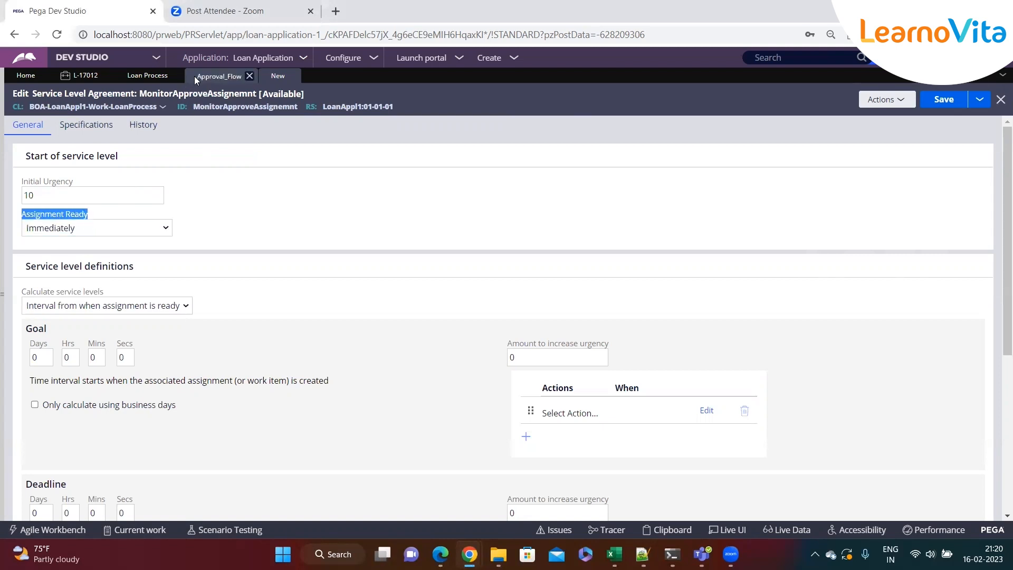
pyautogui.click(223, 223)
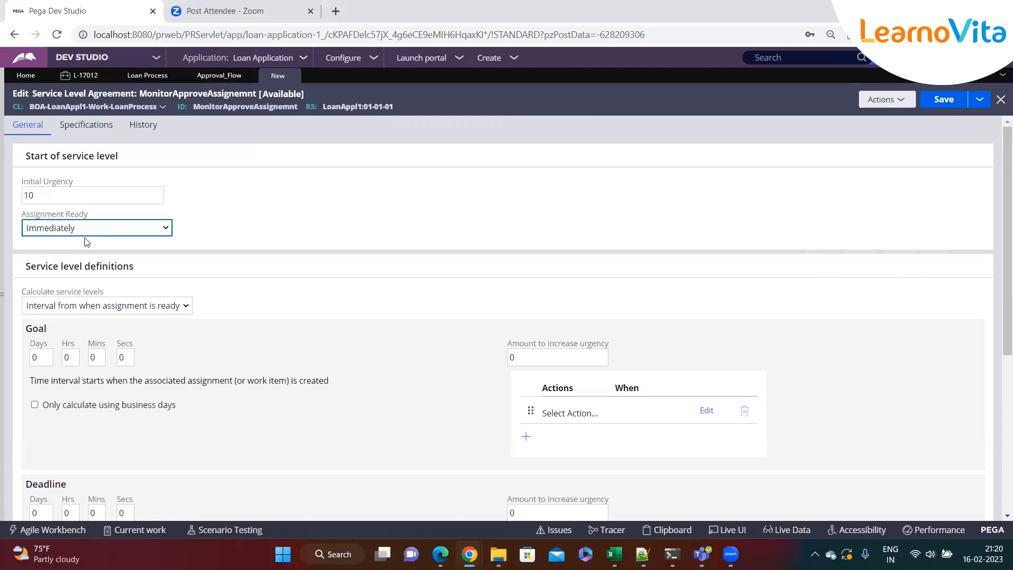
pyautogui.scroll(-1, 224, 248)
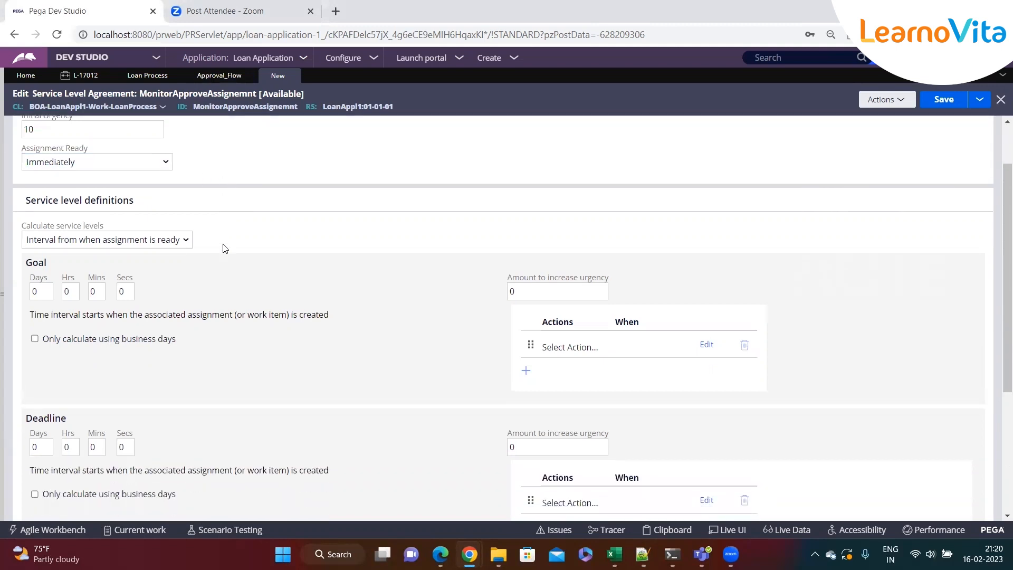
pyautogui.scroll(-2, 224, 248)
pyautogui.scroll(2, 76, 248)
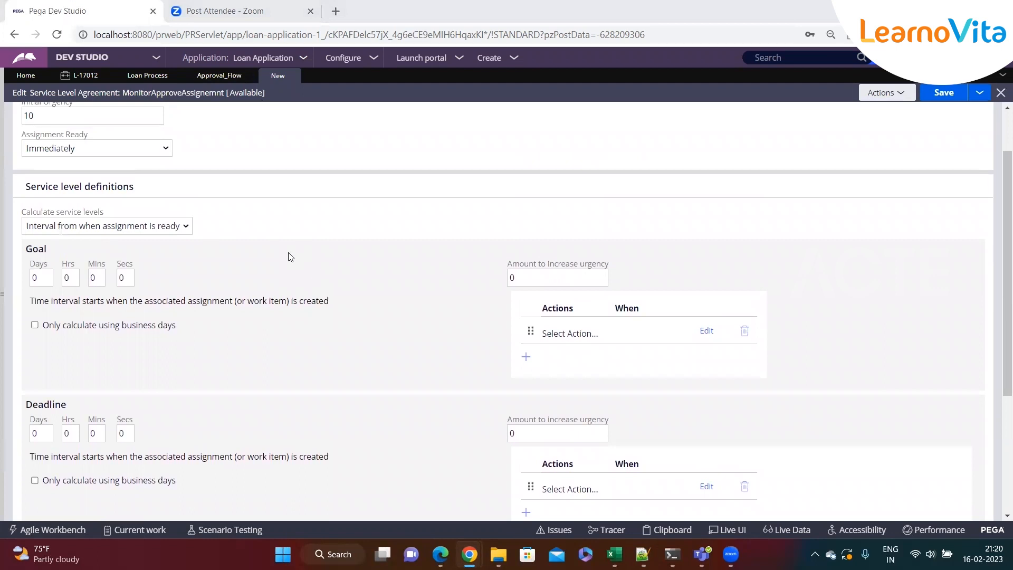
# Add the headings Goal, Deadline and Passed Deadline on separate lines of the notes file
pyautogui.hotkey('alt', 'Tab')
pyautogui.press('Return')
pyautogui.press('Return')
pyautogui.write('Goal')
pyautogui.press('Return')
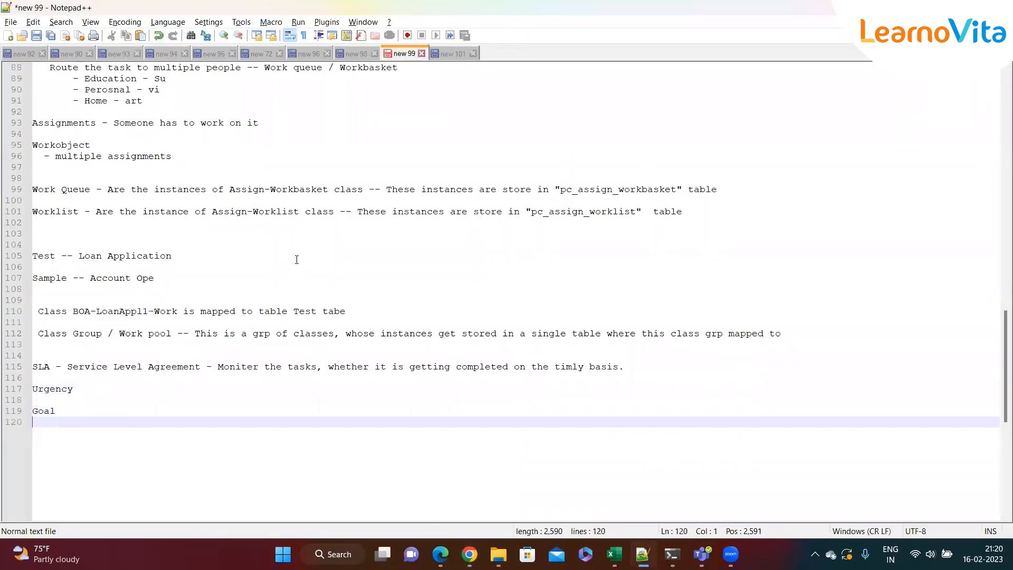
pyautogui.press('Return')
pyautogui.write('De')
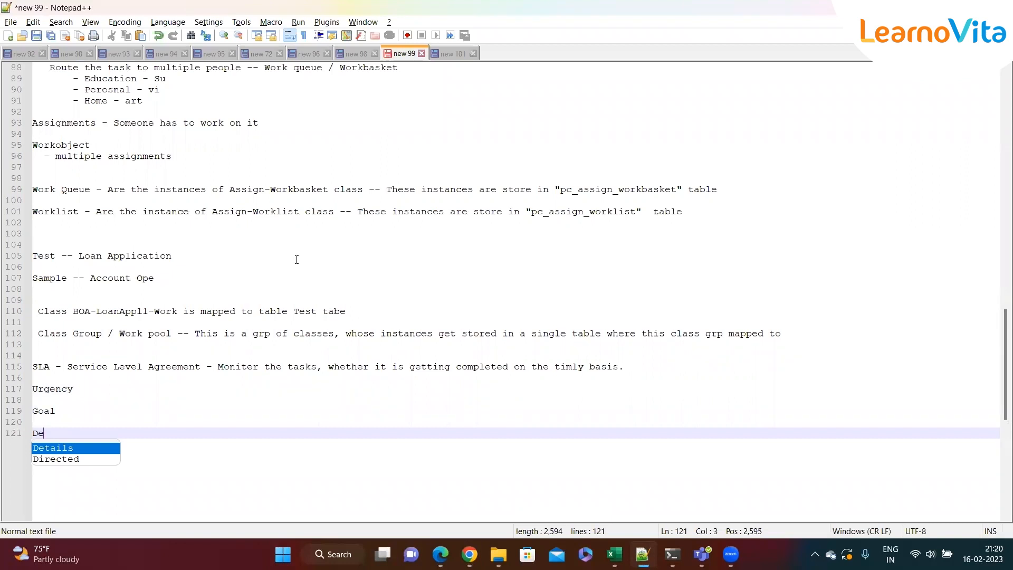
pyautogui.write('adline')
pyautogui.press('Return')
pyautogui.press('Return')
pyautogui.write('Passed Deadlin')
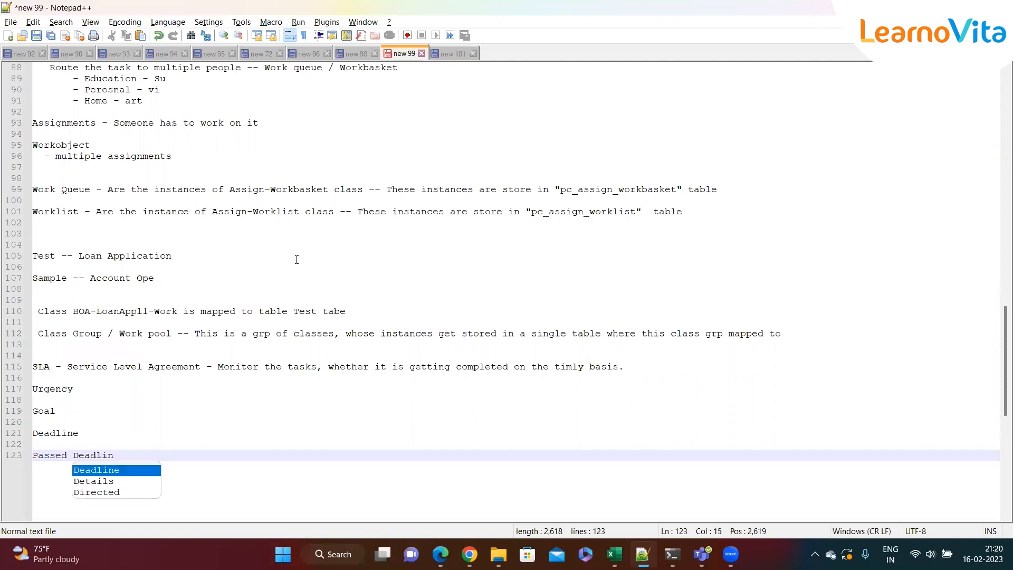
pyautogui.write('e')
# Describe Goal in the notes as "- Task shd be completed within this time"
pyautogui.click(95, 410)
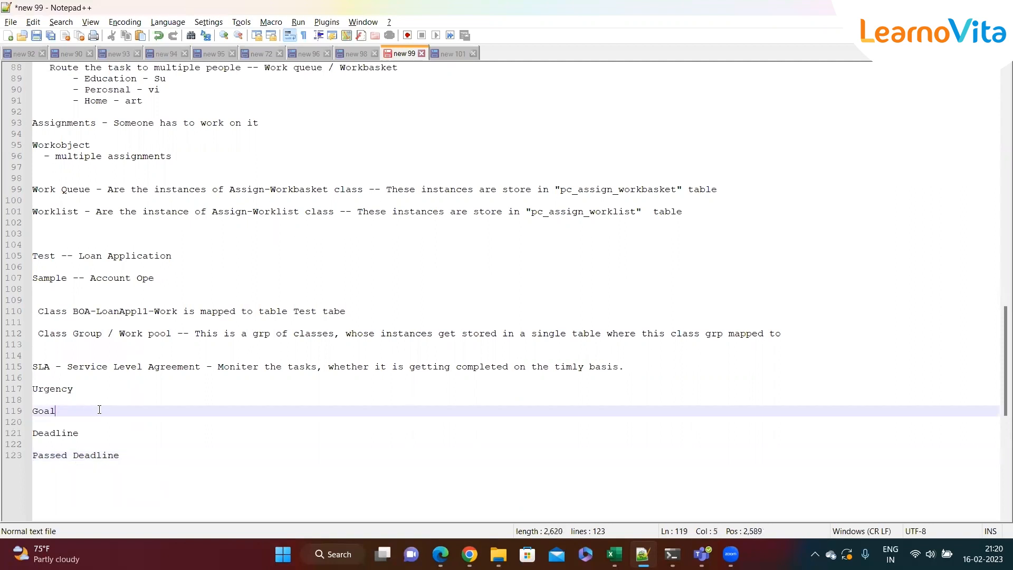
pyautogui.write('- Tasl')
pyautogui.press('BackSpace')
pyautogui.write('k shd be c')
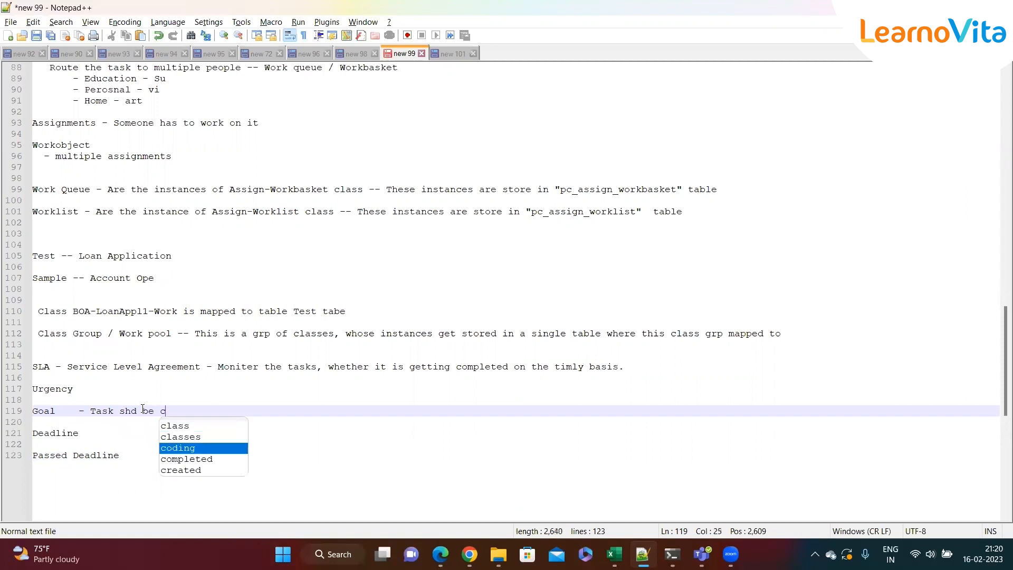
pyautogui.write('omepleted')
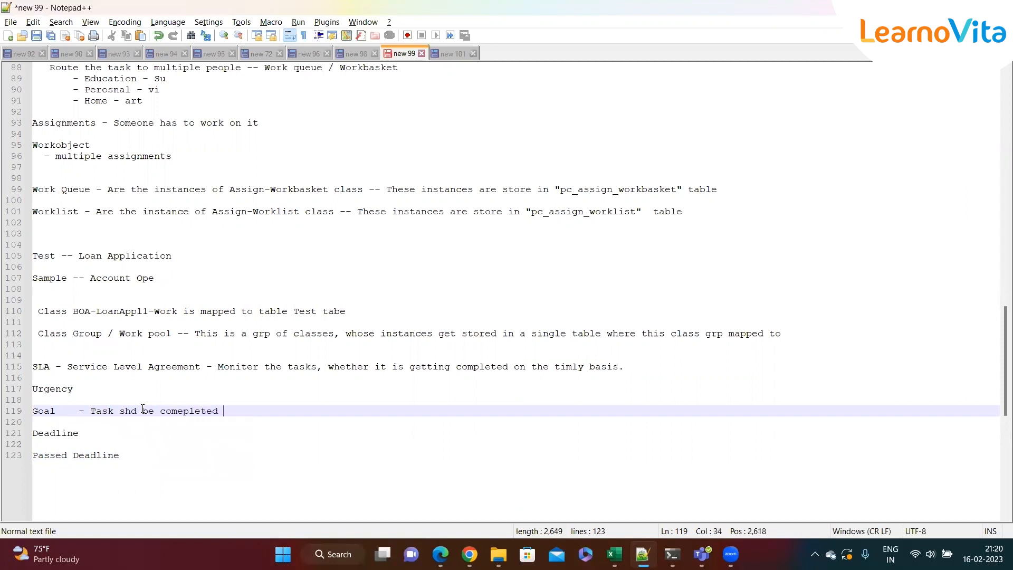
pyautogui.press('BackSpace')
pyautogui.press('BackSpace')
pyautogui.press('BackSpace')
pyautogui.press('BackSpace')
pyautogui.press('BackSpace')
pyautogui.press('BackSpace')
pyautogui.press('BackSpace')
pyautogui.press('BackSpace')
pyautogui.write('pleted wi')
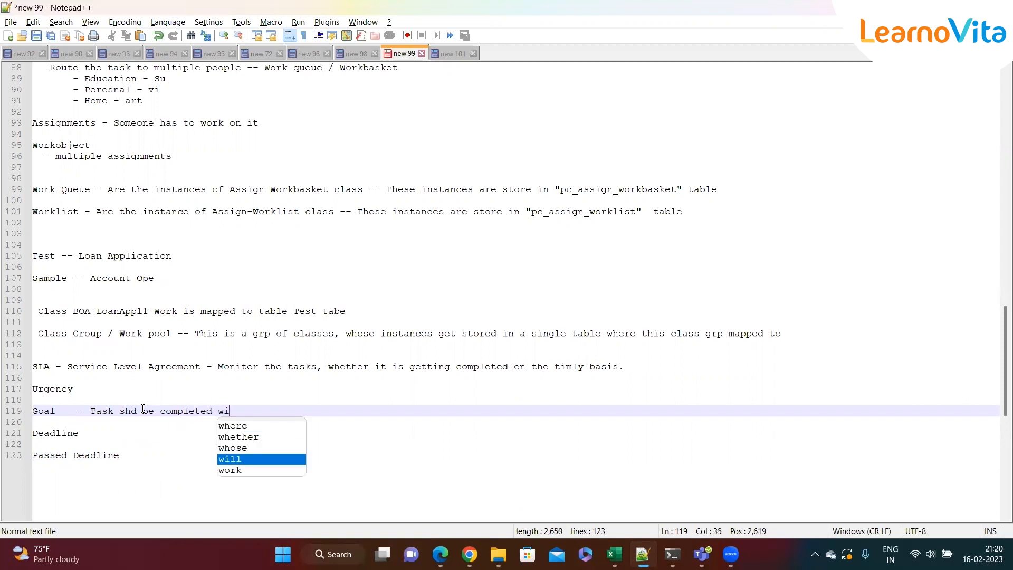
pyautogui.write('thin ths')
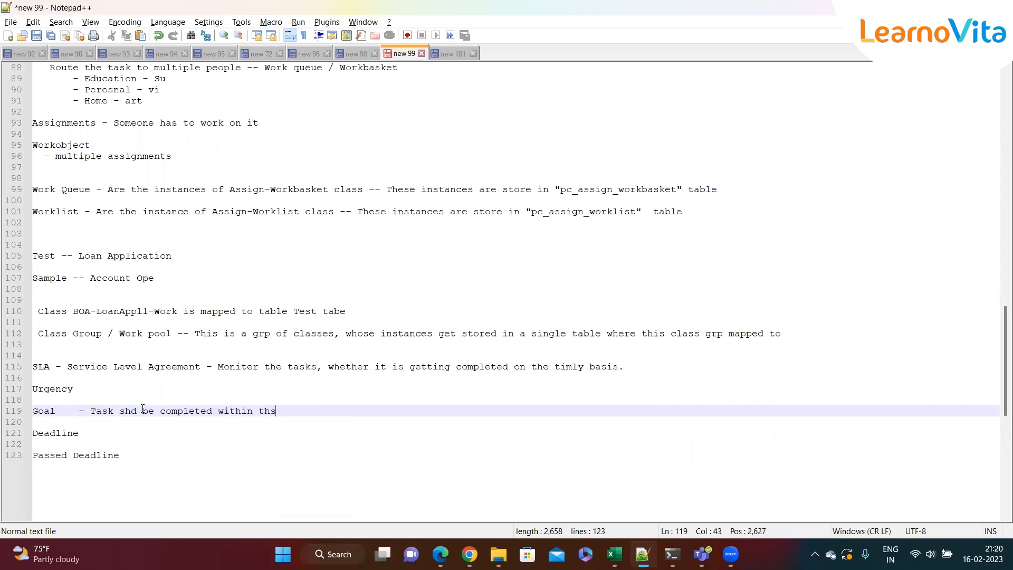
pyautogui.press('BackSpace')
pyautogui.write('is time')
# Describe Deadline in the notes as "- Task must be completed within this timeline"
pyautogui.click(108, 423)
pyautogui.click(158, 431)
pyautogui.write('- Task must be com')
pyautogui.press('Return')
pyautogui.write('withi')
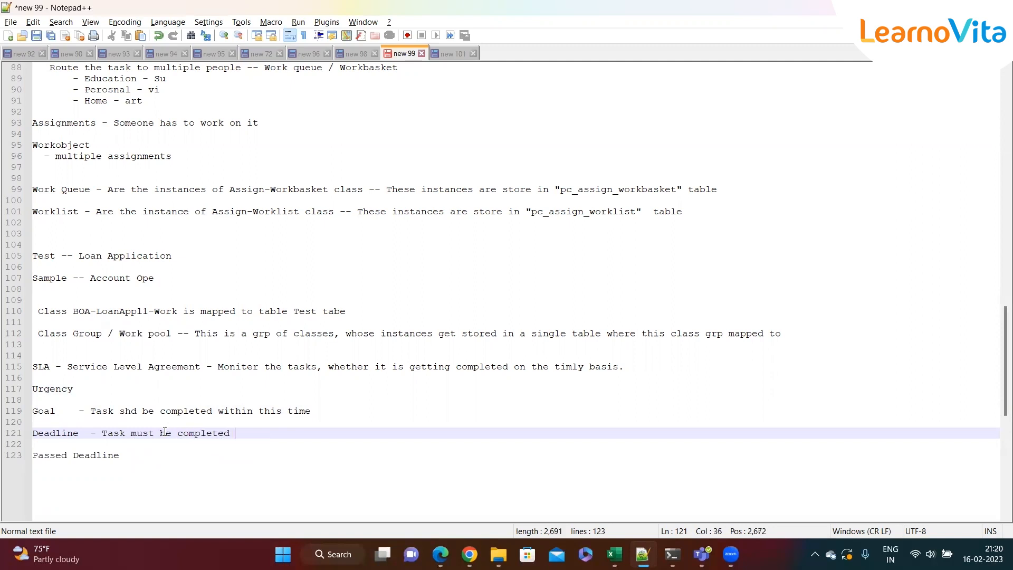
pyautogui.write('n th')
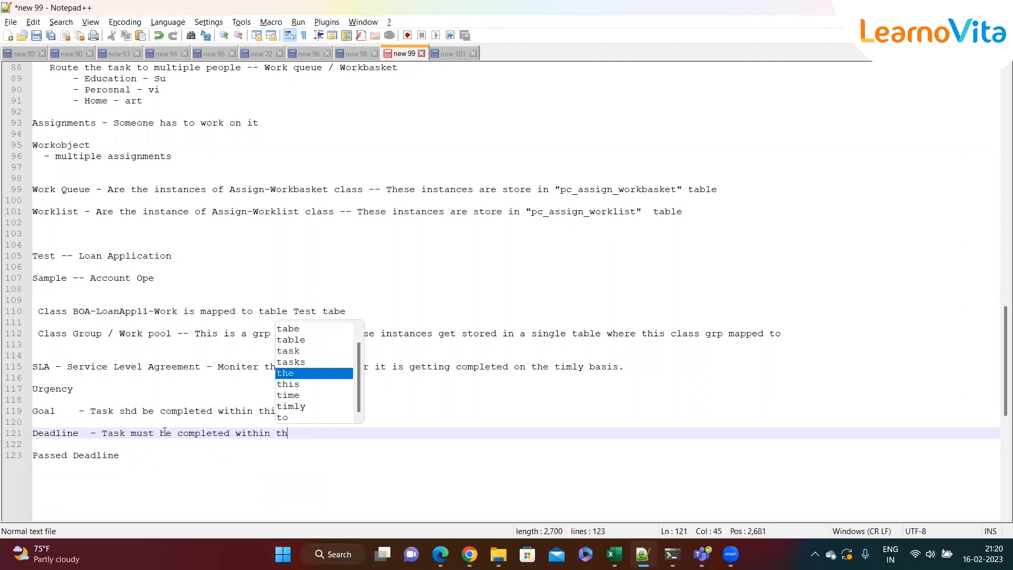
pyautogui.write('is timeline')
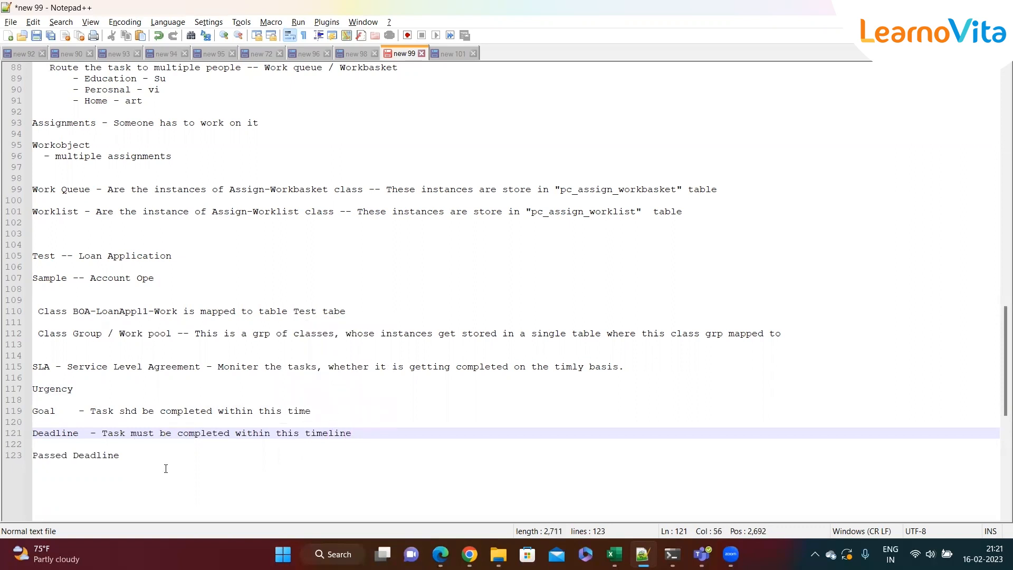
# Set the Goal interval to 1 minute and its amount to increase urgency to 10
pyautogui.click(160, 456)
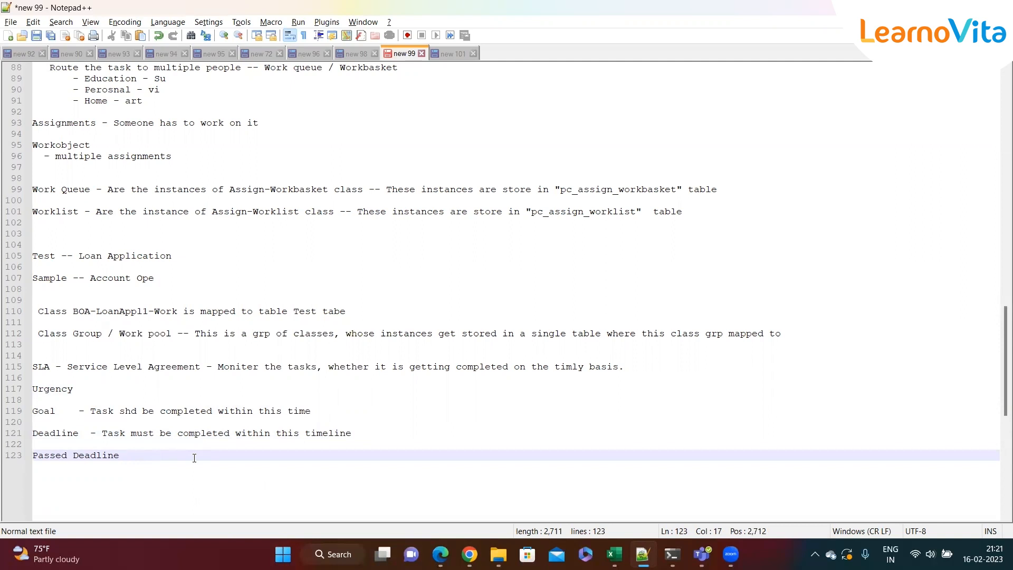
pyautogui.moveTo(150, 460); pyautogui.dragTo(16, 457)
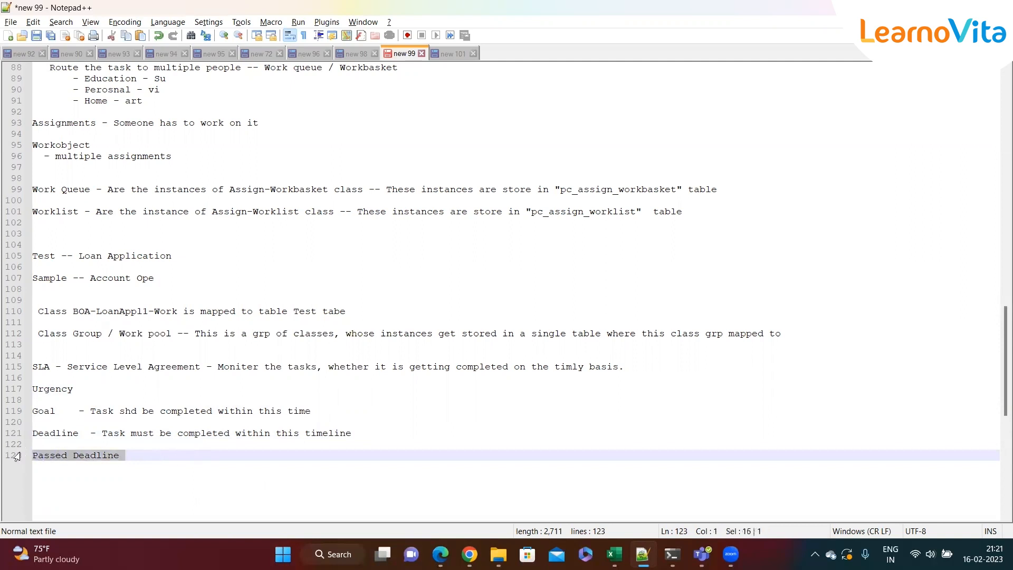
pyautogui.click(156, 458)
pyautogui.hotkey('alt', 'Tab')
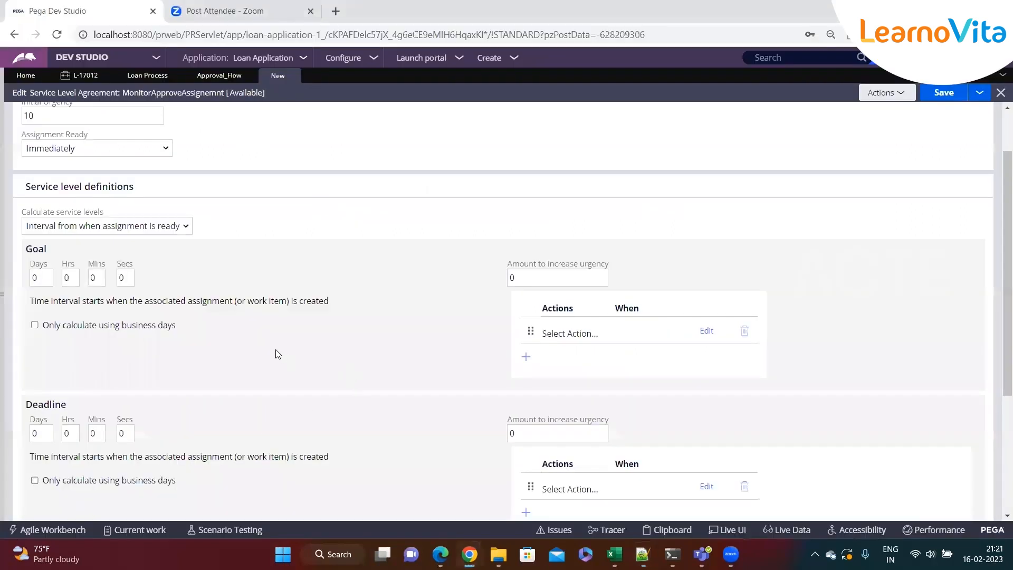
pyautogui.doubleClick(33, 248)
pyautogui.doubleClick(93, 277)
pyautogui.doubleClick(34, 278)
pyautogui.doubleClick(96, 278)
pyautogui.write('1')
pyautogui.click(178, 271)
pyautogui.click(104, 272)
pyautogui.click(151, 277)
pyautogui.click(556, 280)
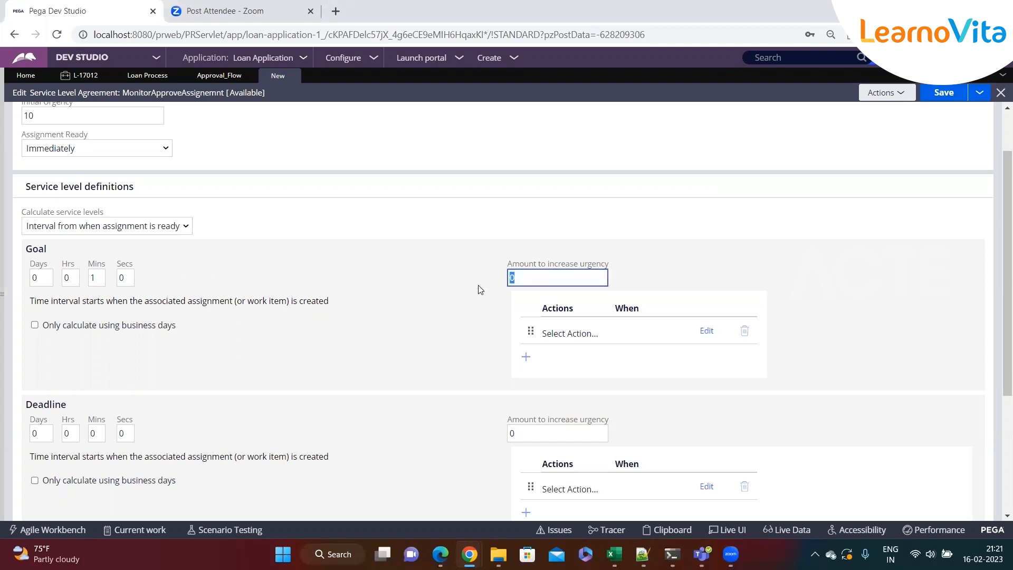
pyautogui.write('10')
pyautogui.click(407, 289)
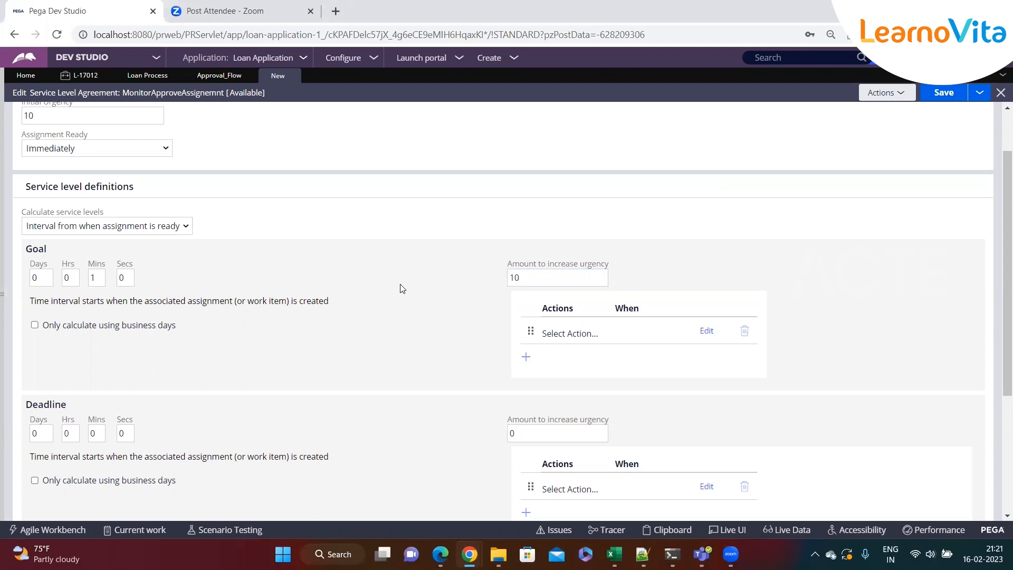
# Add a Notify Assignee action to the Goal and delete the empty action row
pyautogui.click(526, 357)
pyautogui.click(657, 395)
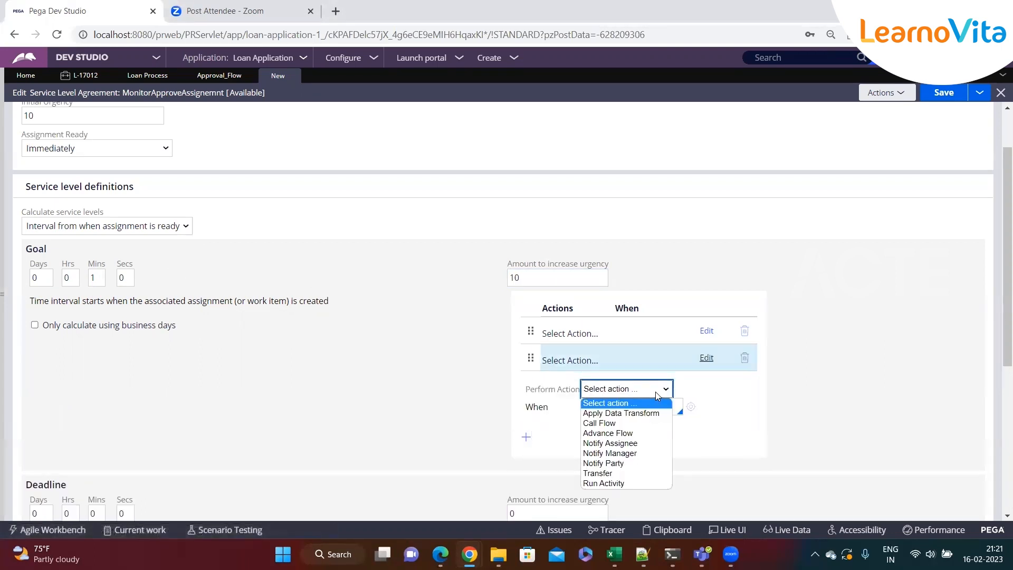
pyautogui.click(626, 444)
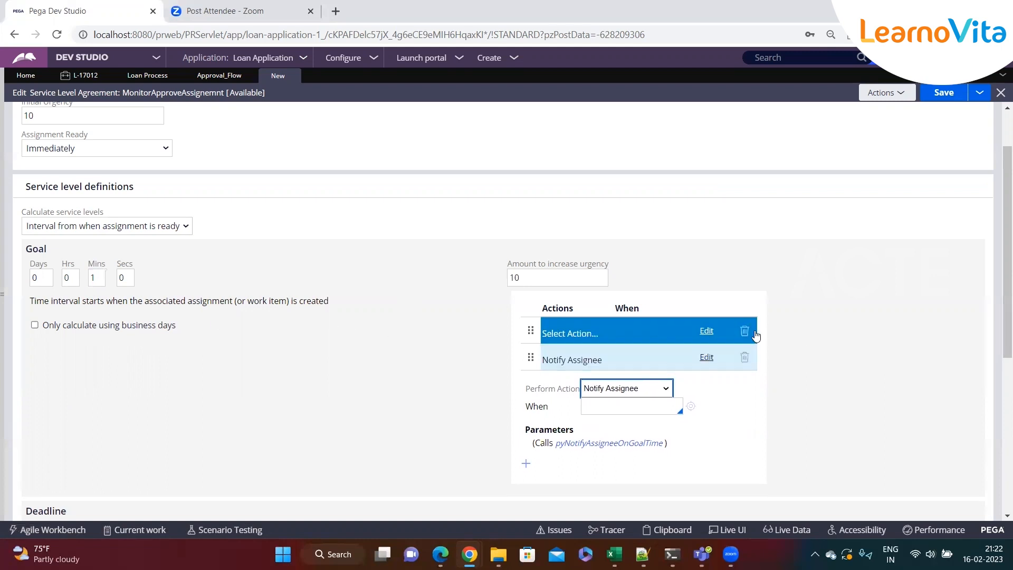
pyautogui.click(745, 331)
pyautogui.click(745, 331)
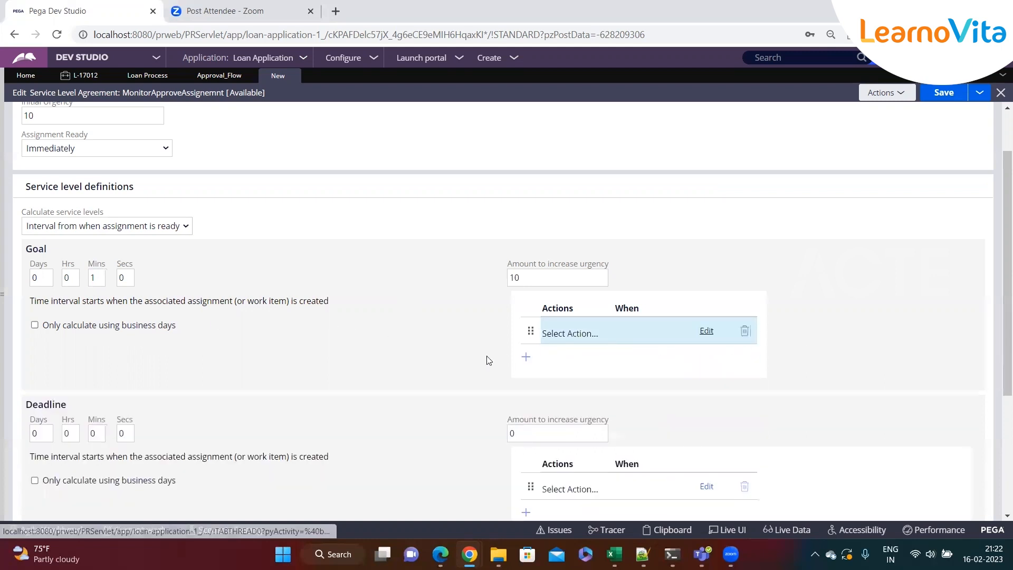
pyautogui.scroll(-1, 310, 362)
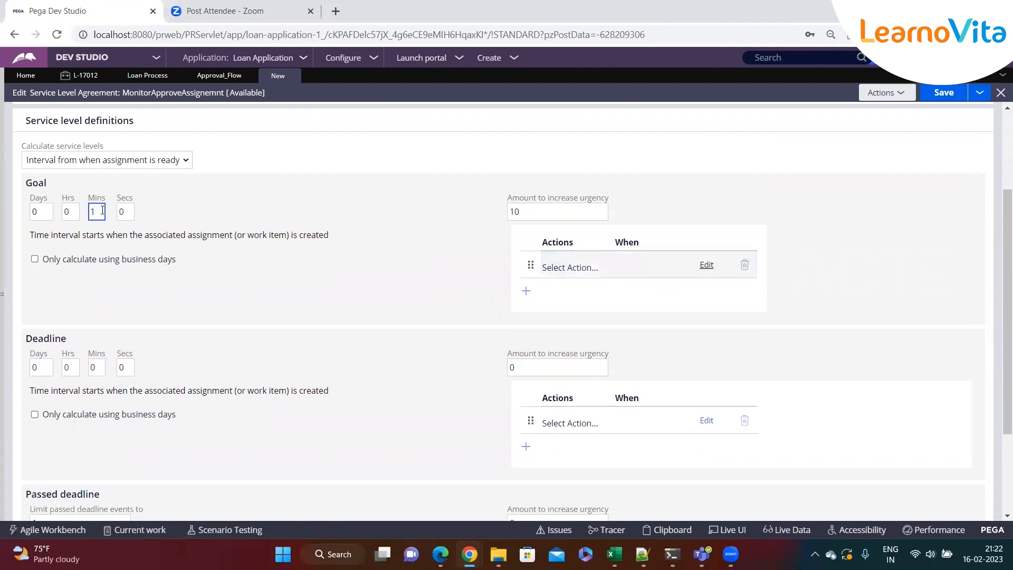
# Set the Deadline interval to 2 minutes and its amount to increase urgency to 20
pyautogui.moveTo(73, 344); pyautogui.dragTo(24, 341)
pyautogui.scroll(-3, 92, 331)
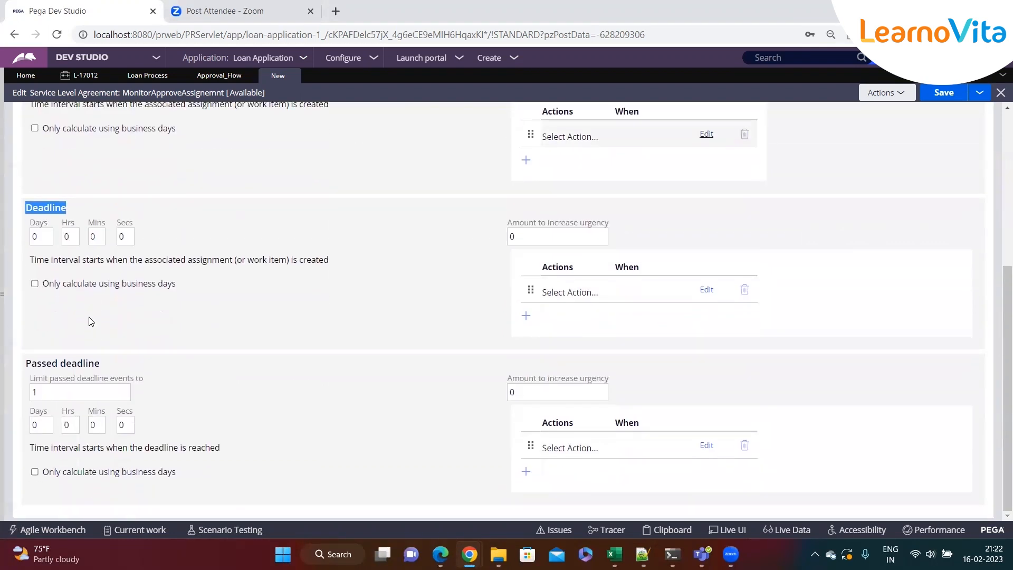
pyautogui.scroll(3, 95, 211)
pyautogui.doubleClick(100, 365)
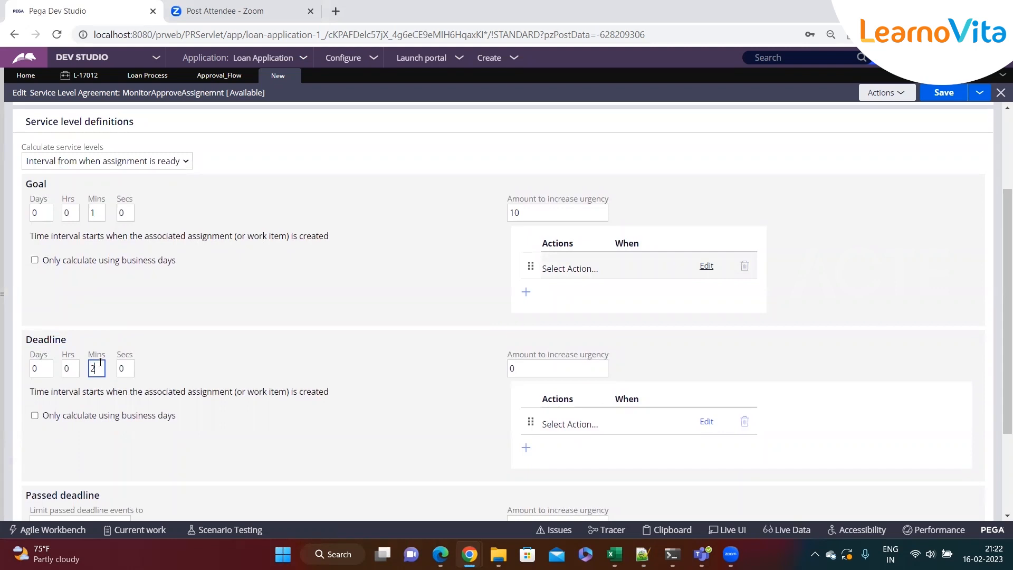
pyautogui.write('2')
pyautogui.click(284, 364)
pyautogui.doubleClick(584, 369)
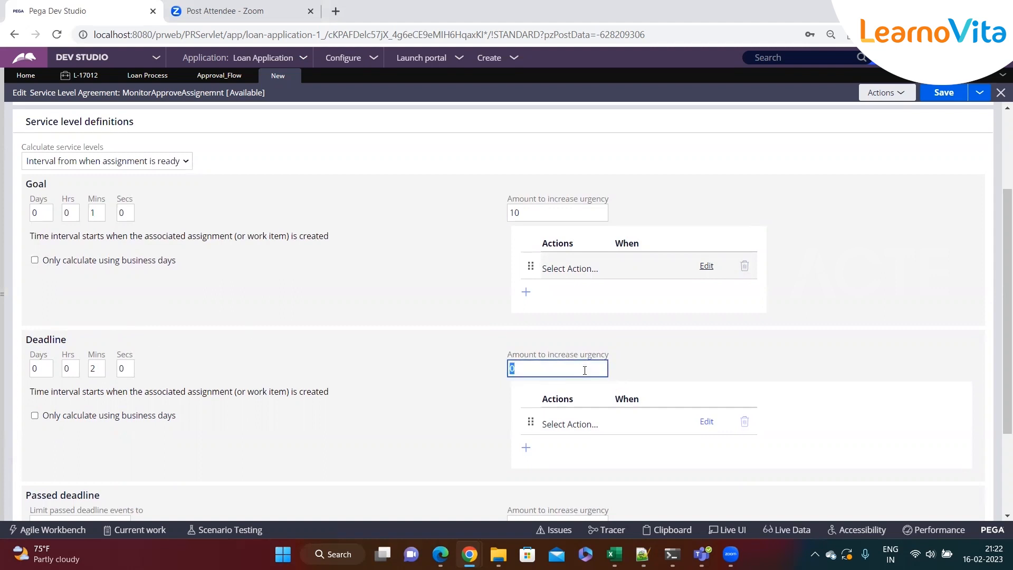
pyautogui.click(429, 415)
pyautogui.scroll(-1, 557, 428)
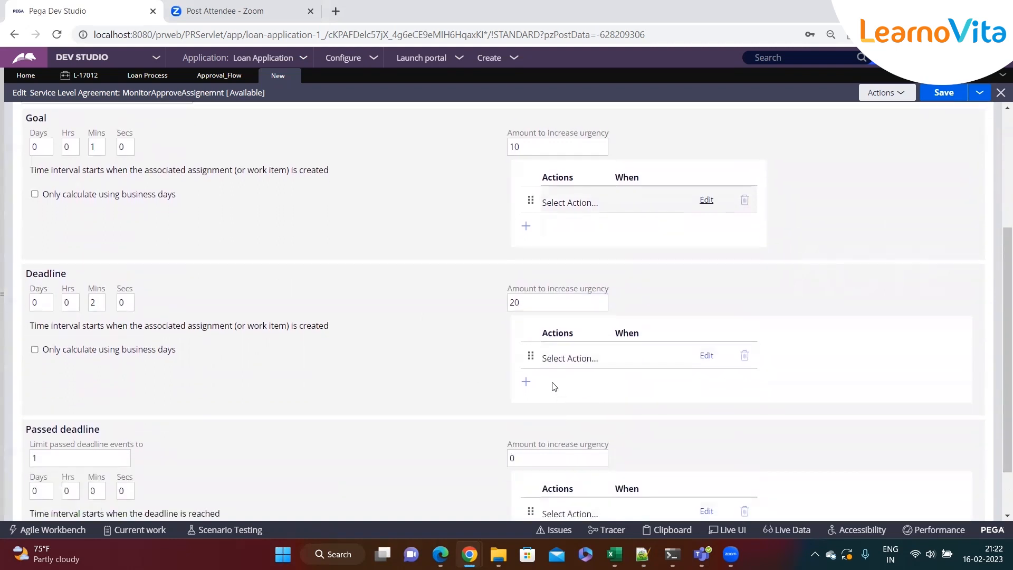
pyautogui.click(524, 385)
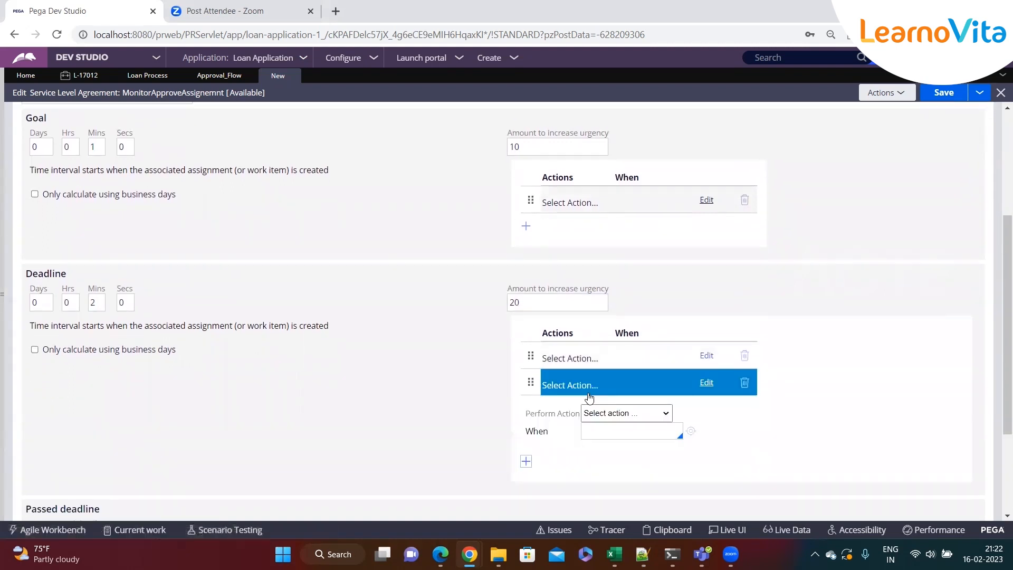
pyautogui.click(624, 414)
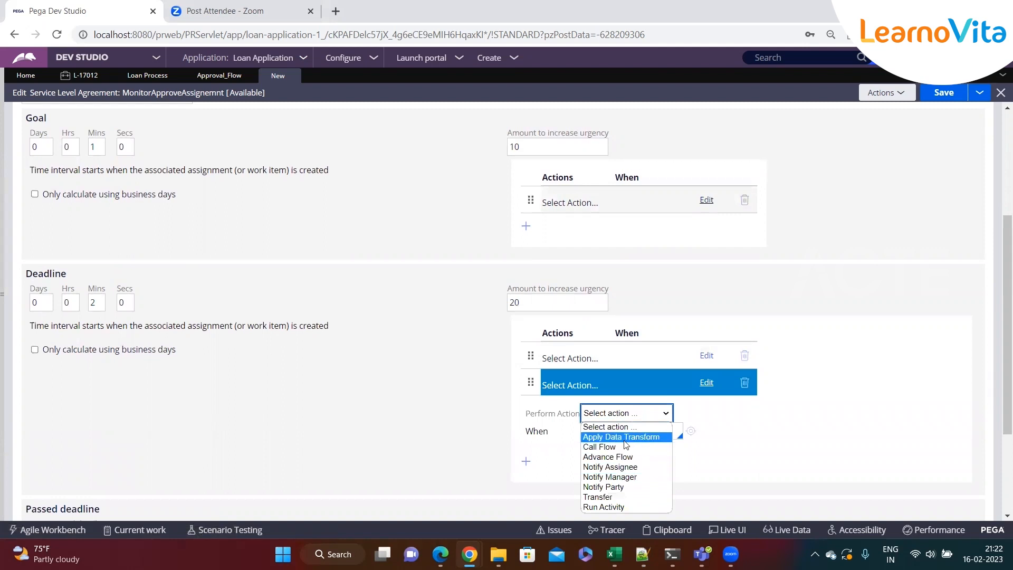
pyautogui.click(766, 447)
pyautogui.click(745, 387)
pyautogui.click(744, 362)
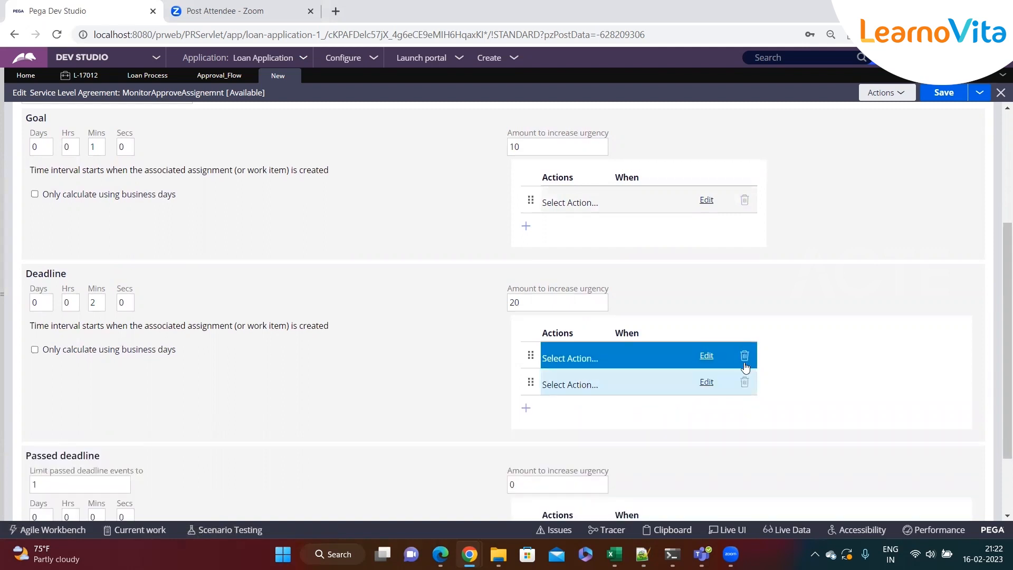
pyautogui.click(745, 357)
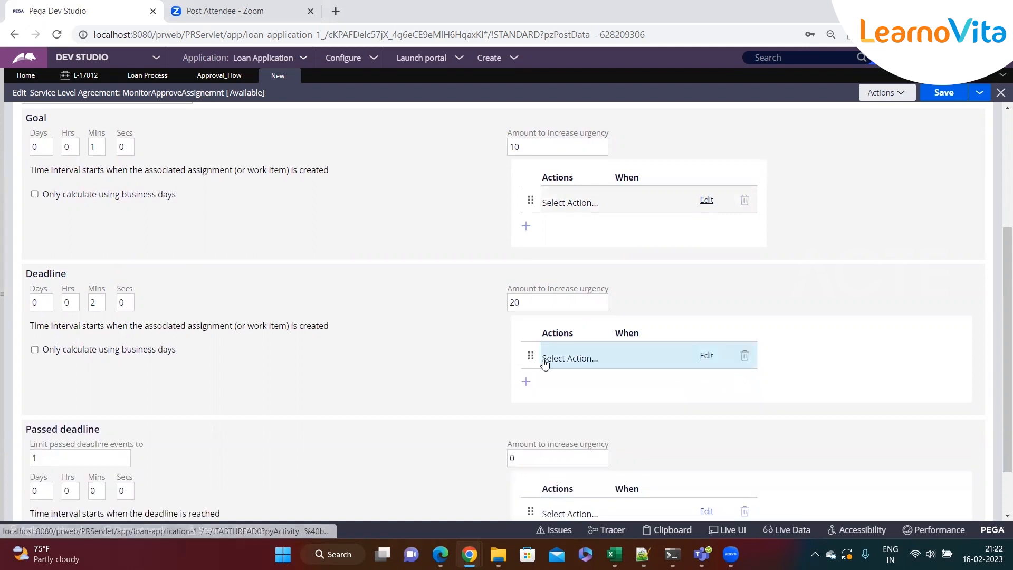
# Examine the Goal, Deadline and Passed deadline sections of the service level definitions
pyautogui.scroll(-2, 215, 346)
pyautogui.scroll(3, 68, 249)
pyautogui.click(45, 211)
pyautogui.moveTo(46, 211); pyautogui.dragTo(29, 210)
pyautogui.click(43, 213)
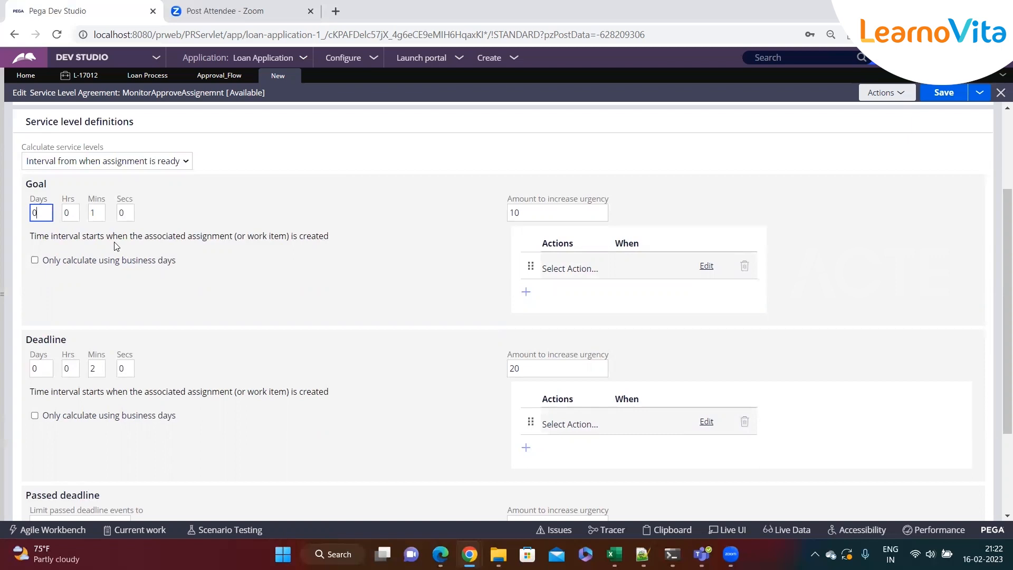
pyautogui.scroll(-2, 144, 317)
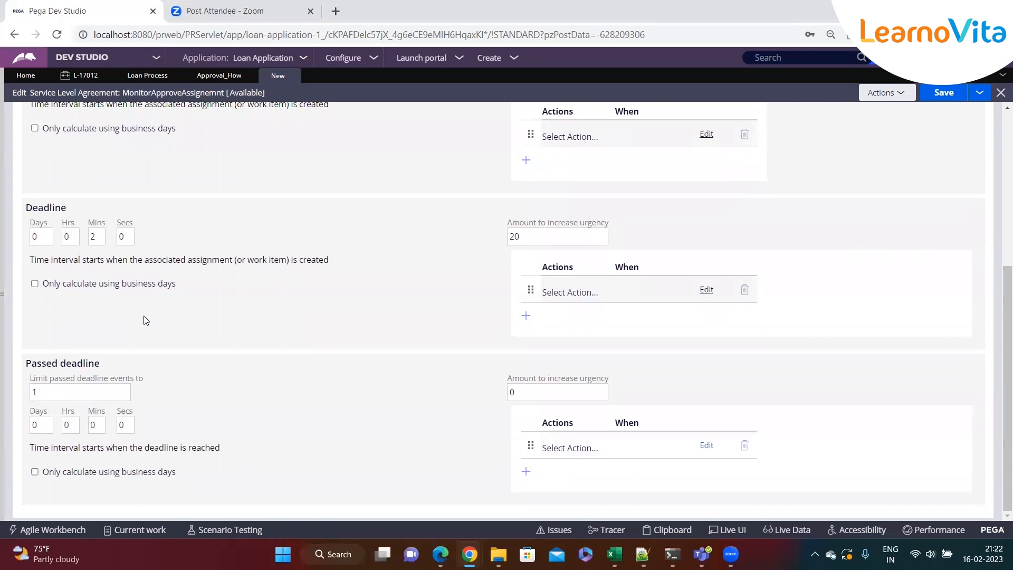
pyautogui.moveTo(101, 363); pyautogui.dragTo(16, 364)
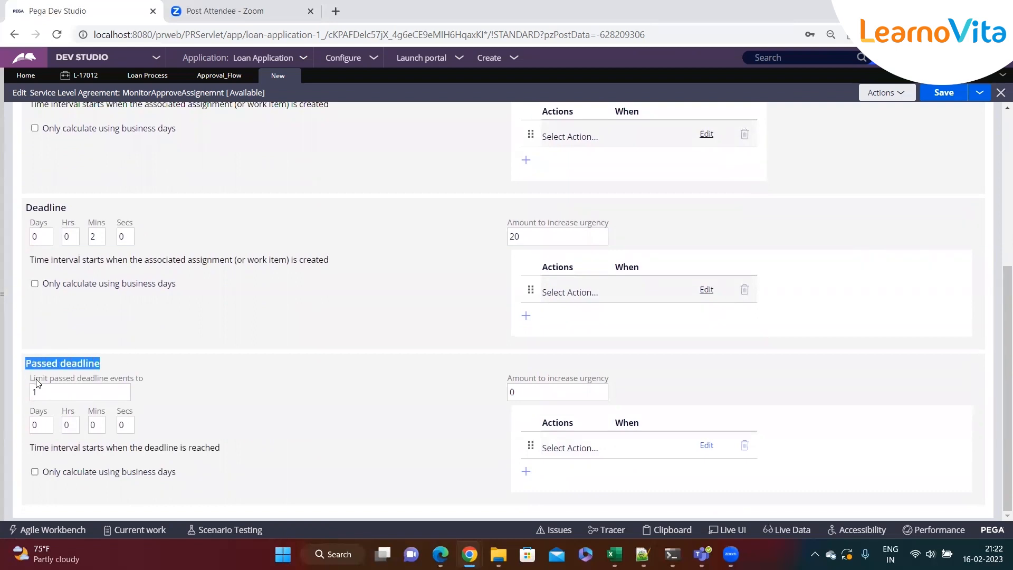
pyautogui.click(32, 398)
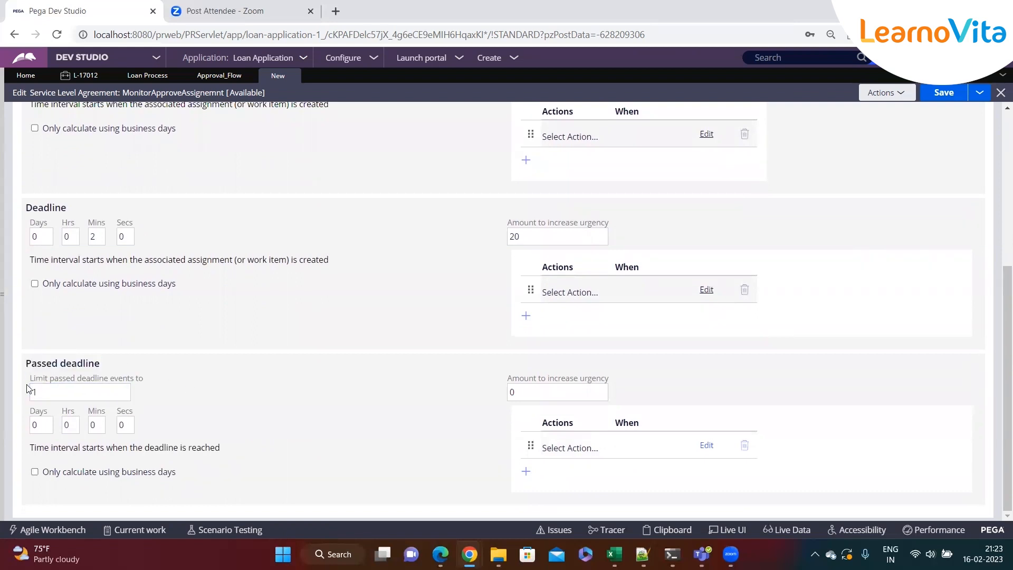
pyautogui.moveTo(28, 365); pyautogui.dragTo(197, 365)
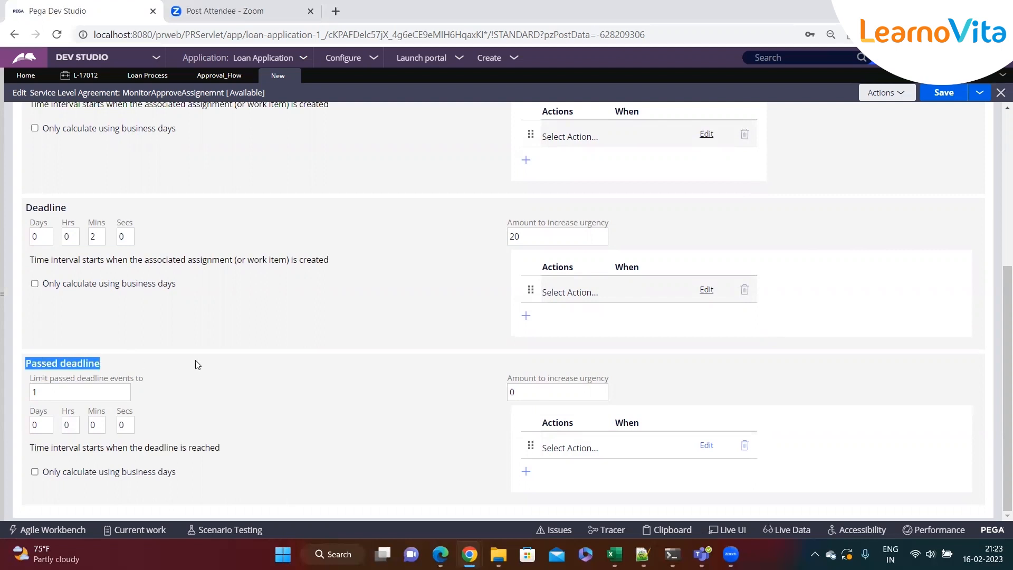
# Set the Passed deadline limit to 3 events, its interval to 1 minute and its urgency increase to 10
pyautogui.click(62, 388)
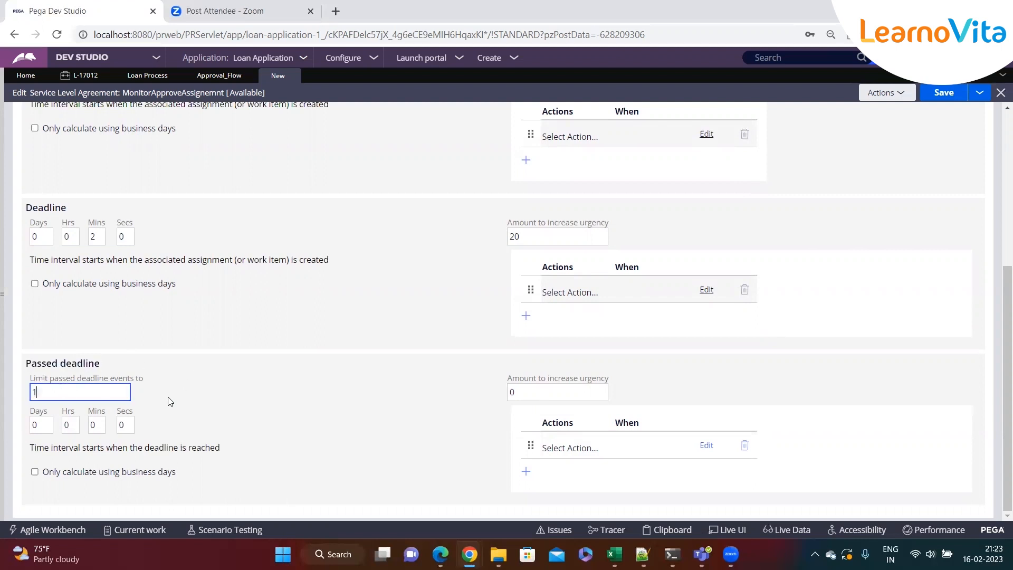
pyautogui.doubleClick(64, 396)
pyautogui.doubleClick(93, 426)
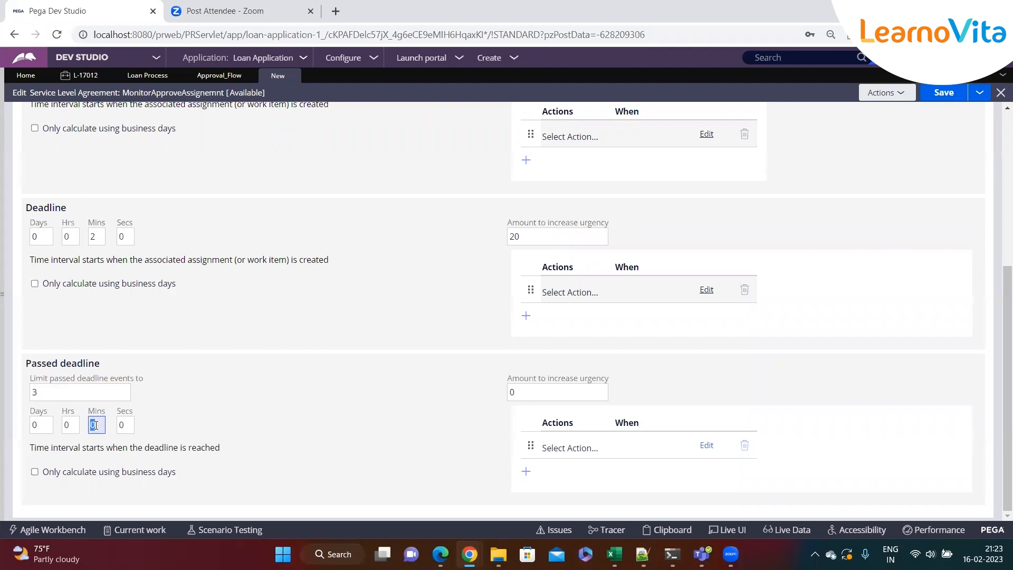
pyautogui.click(521, 393)
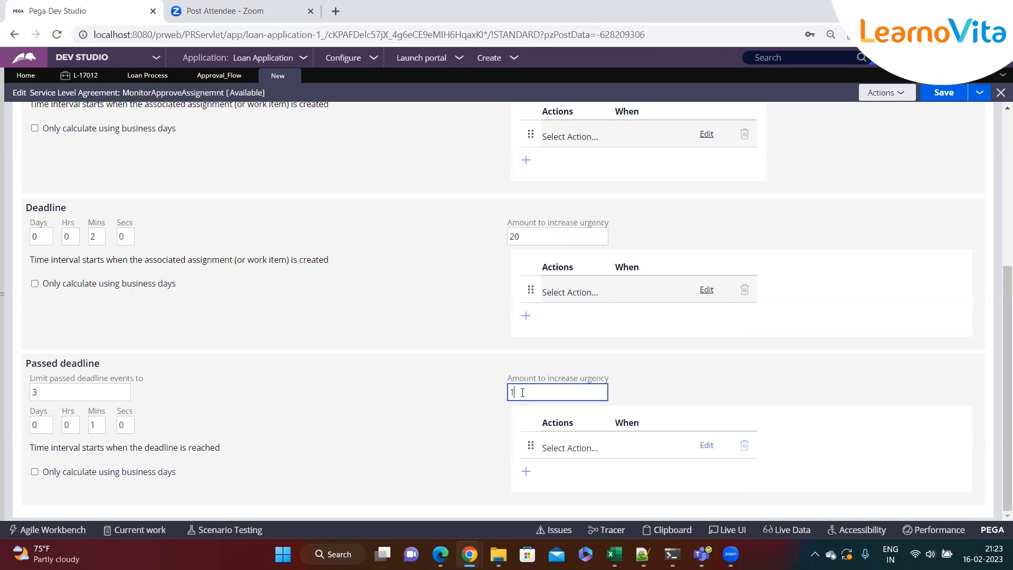
pyautogui.click(427, 415)
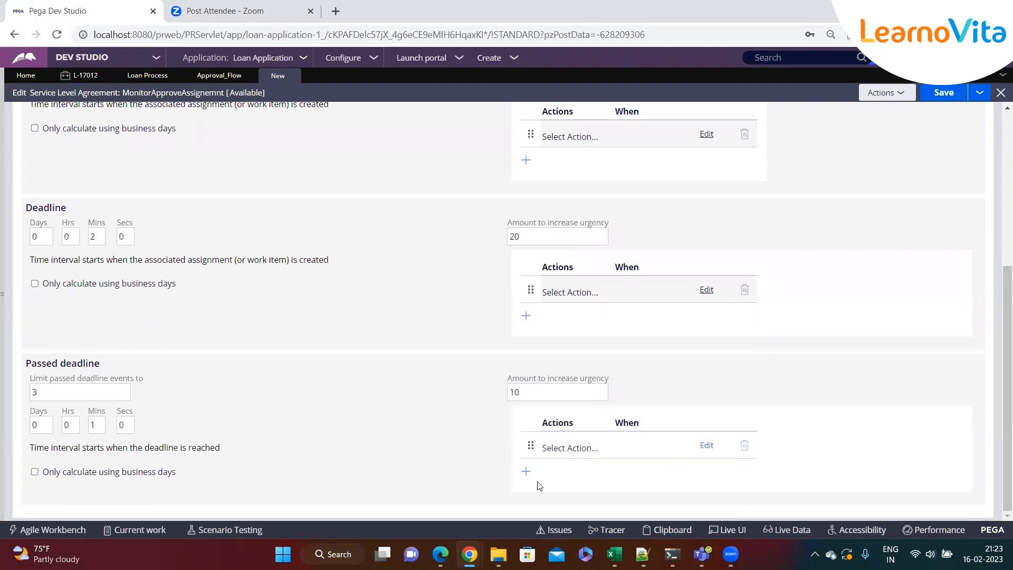
# Save the MonitorApproveAssignemnt service level agreement
pyautogui.click(526, 471)
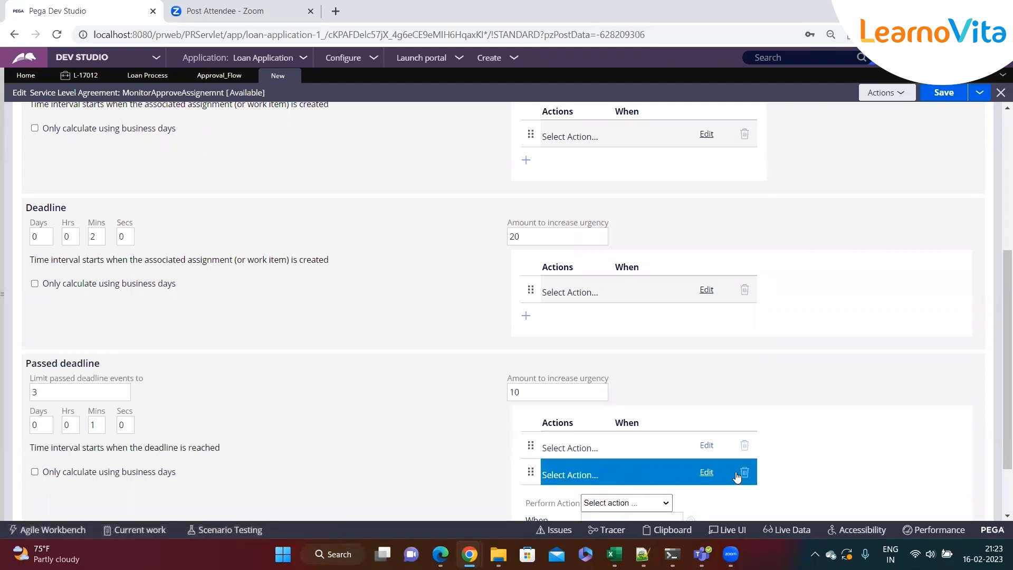
pyautogui.click(743, 473)
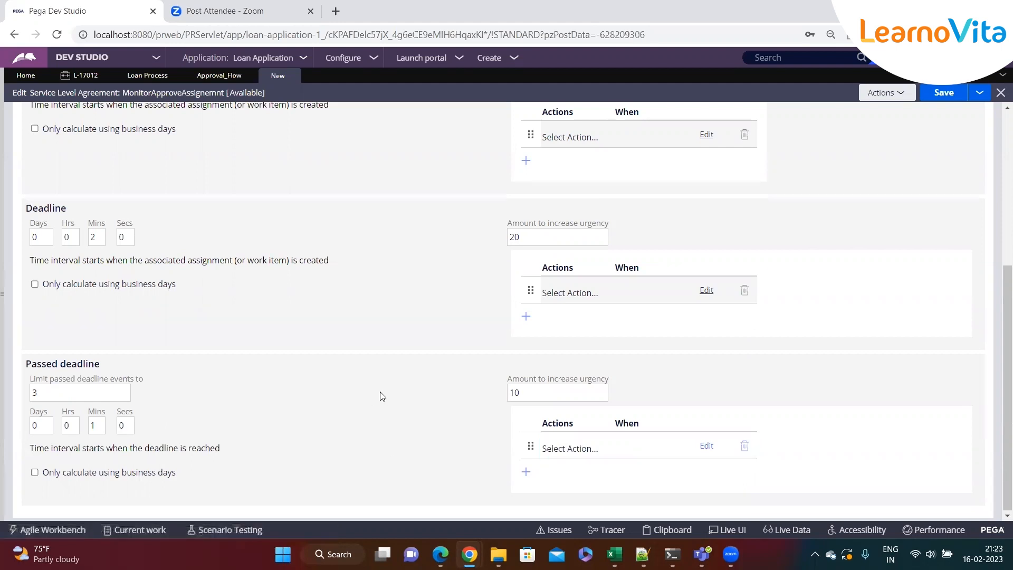
pyautogui.scroll(10, 493, 366)
pyautogui.click(944, 99)
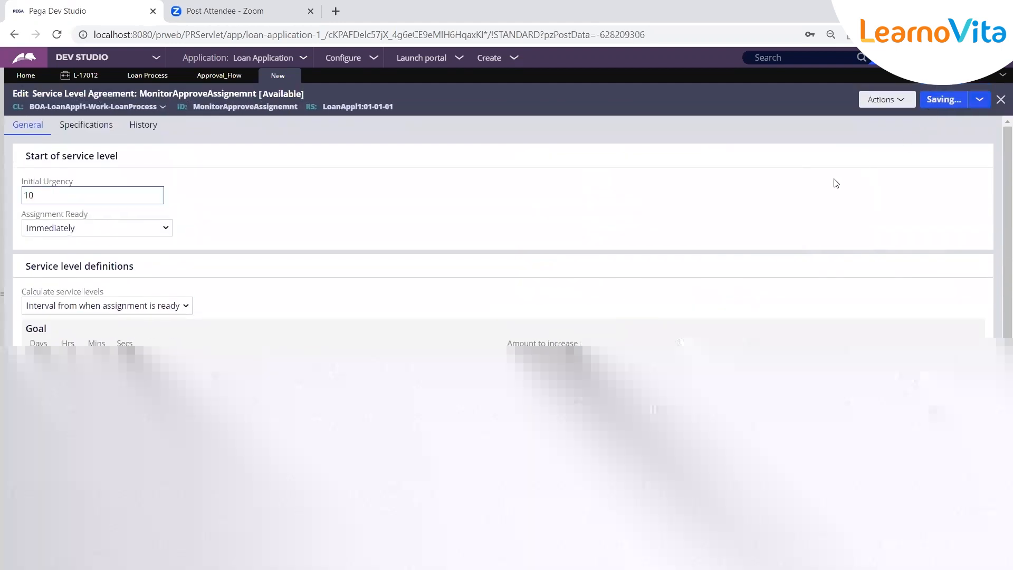
pyautogui.click(942, 100)
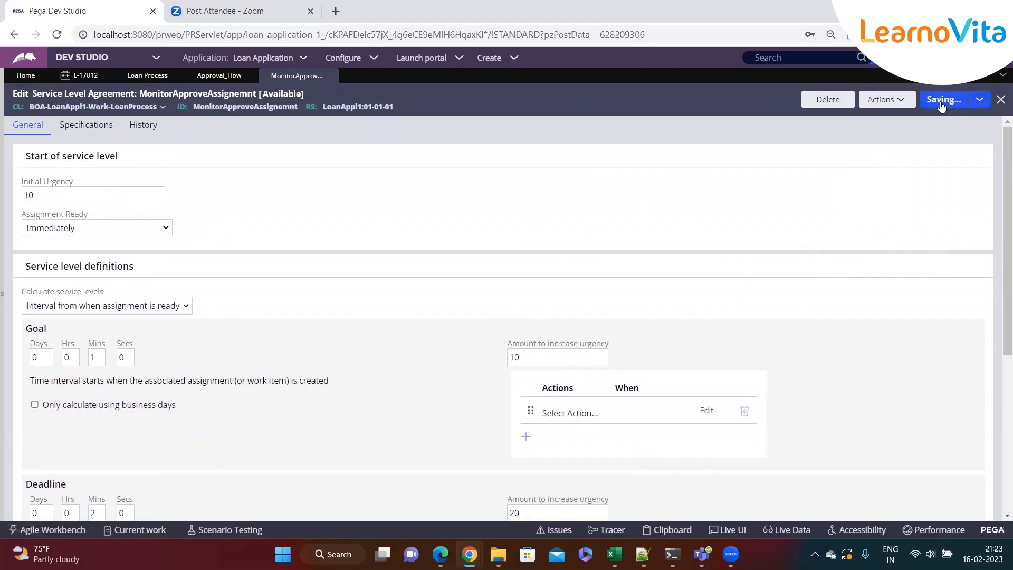
# Submit the Approve / Reject assignment properties with the SLA attached and save the Approval flow
pyautogui.scroll(-1, 335, 260)
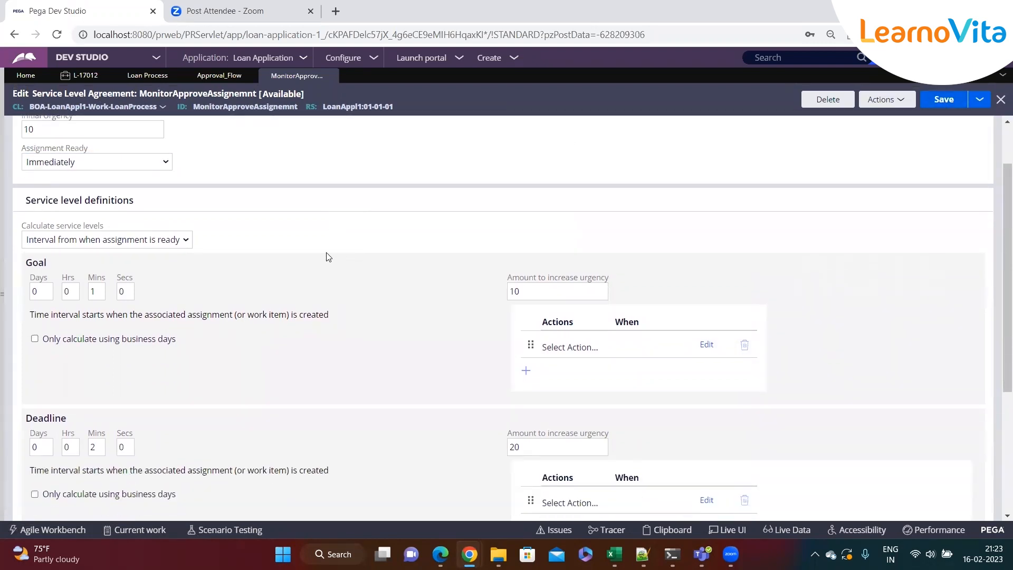
pyautogui.scroll(1, 329, 257)
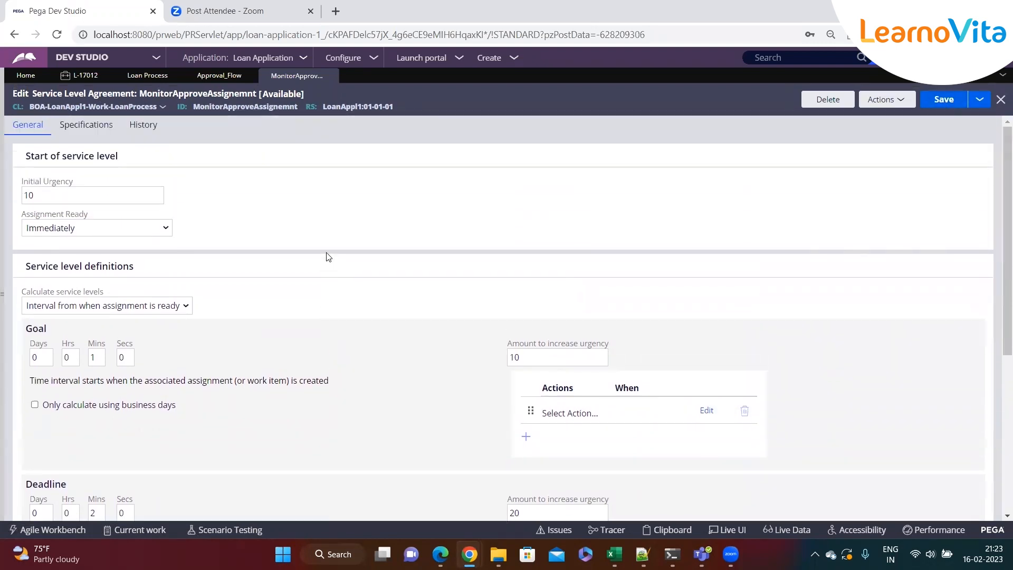
pyautogui.click(213, 79)
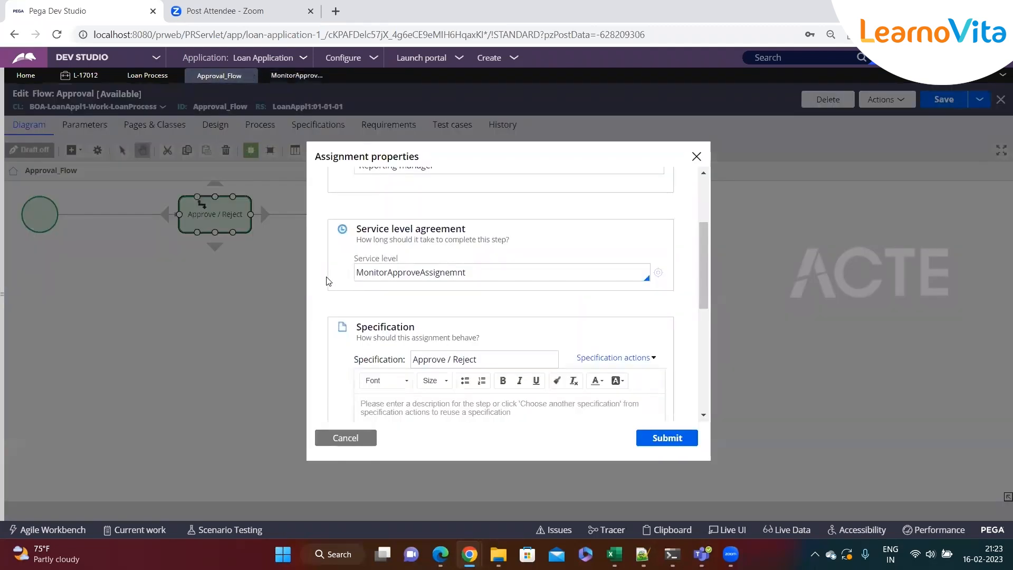
pyautogui.click(674, 449)
pyautogui.click(943, 101)
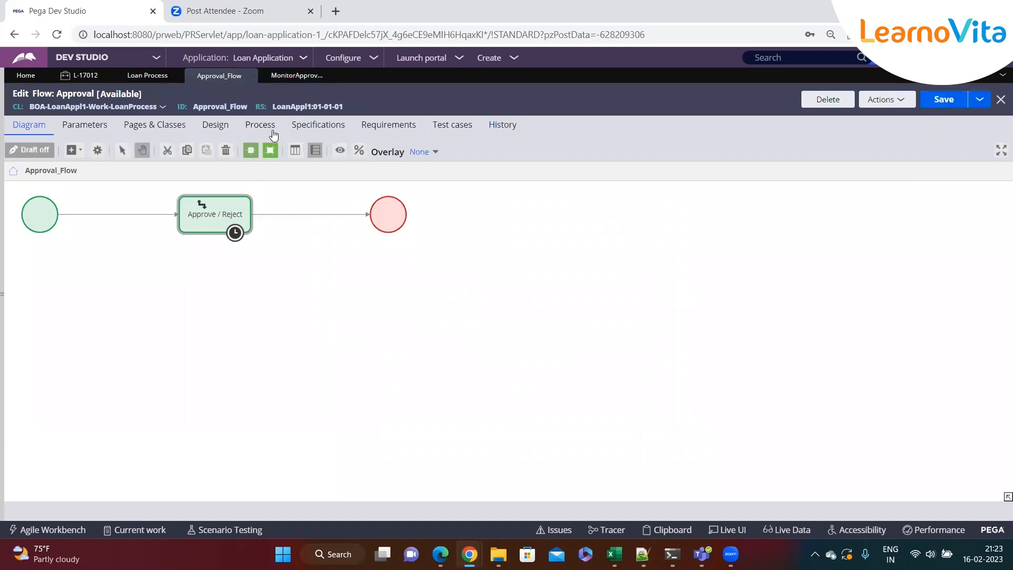
# Create a new Loan Process case
pyautogui.click(515, 59)
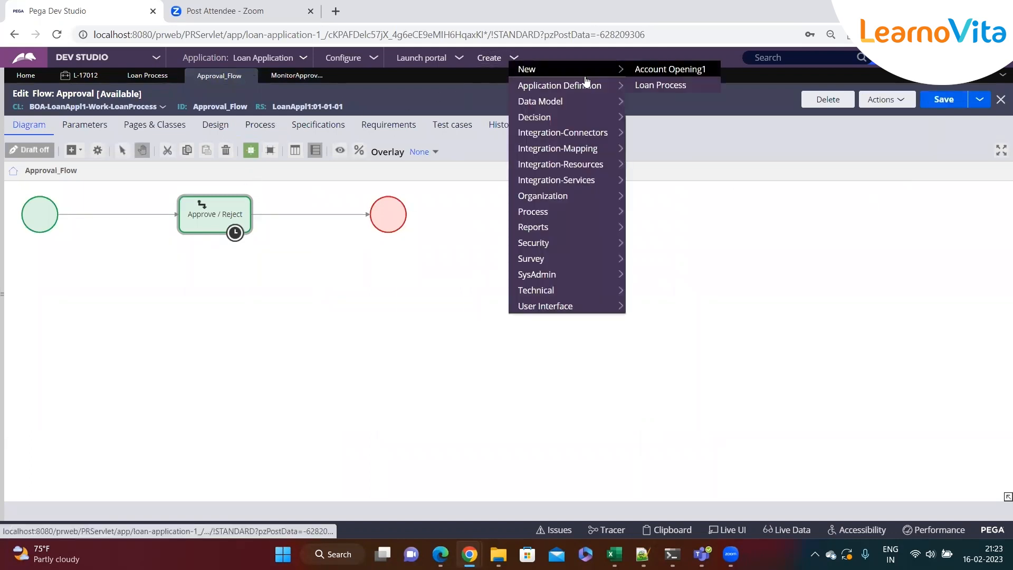
pyautogui.click(232, 230)
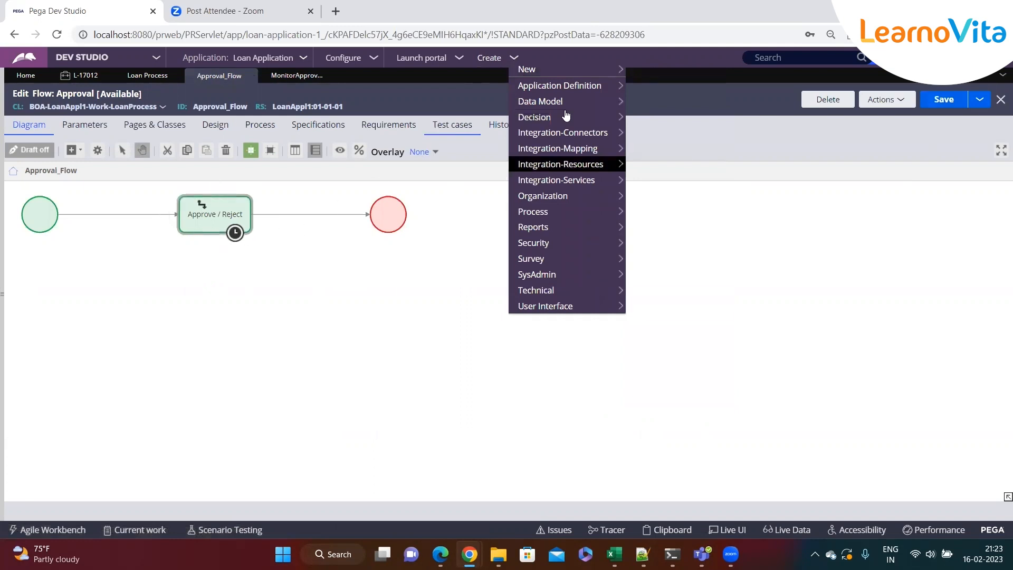
pyautogui.moveTo(615, 69)
pyautogui.click(660, 85)
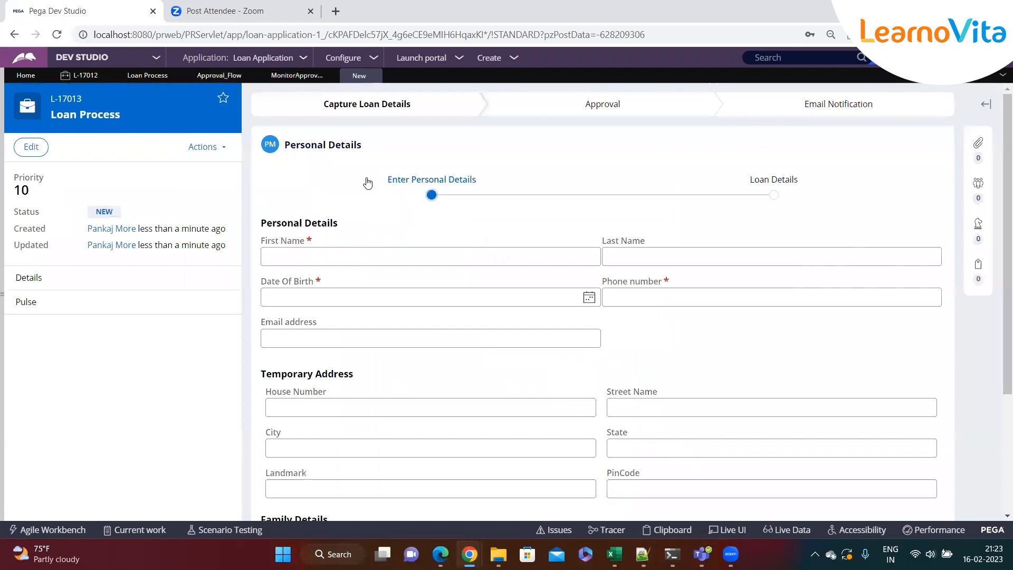
# Enter sdfsf as the first name, fill in a phone number and pick a date of birth
pyautogui.click(309, 255)
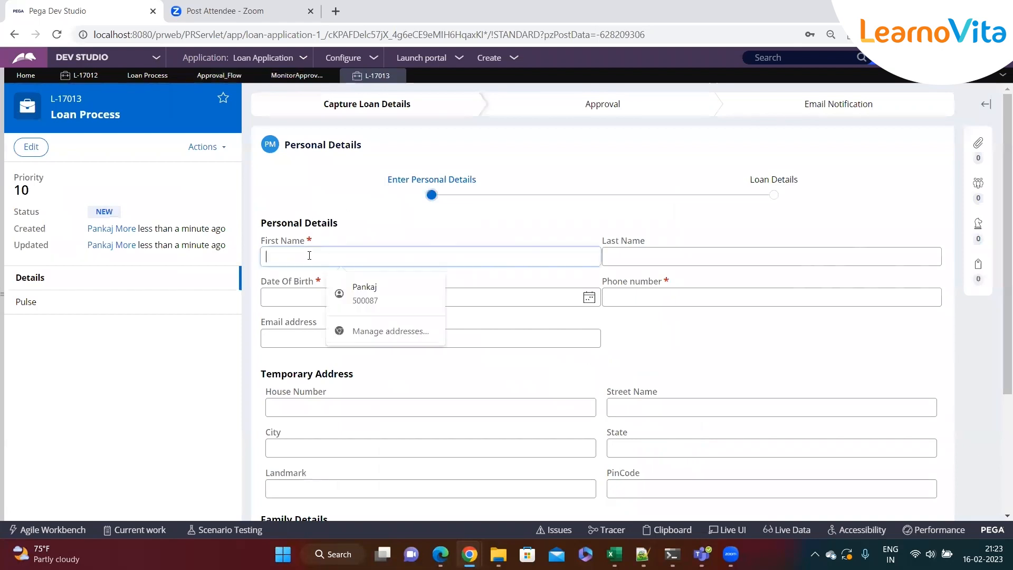
pyautogui.write('sdfsf')
pyautogui.click(608, 295)
pyautogui.write('34534534')
pyautogui.click(591, 297)
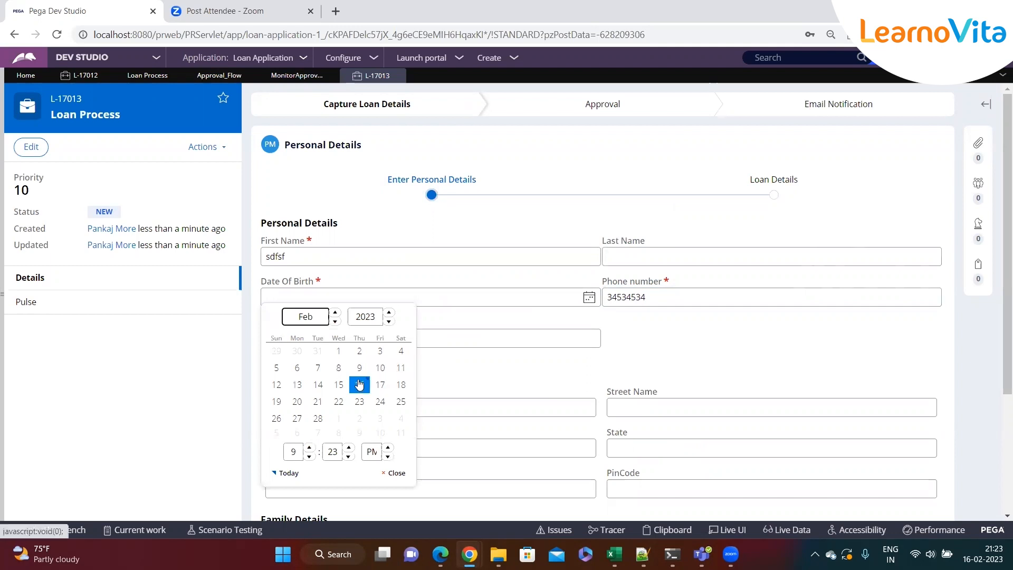
pyautogui.click(339, 384)
# Complete the remaining required address field and submit the personal details
pyautogui.scroll(-3, 438, 361)
pyautogui.click(918, 445)
pyautogui.click(371, 240)
pyautogui.click(305, 262)
pyautogui.click(303, 270)
pyautogui.write('4524')
pyautogui.click(931, 334)
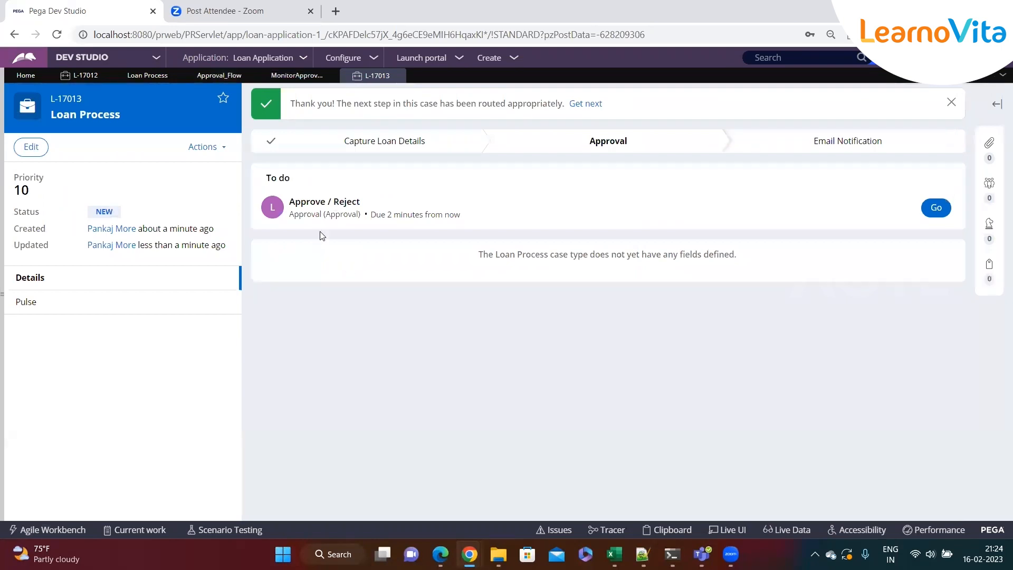
# Check the Approve / Reject assignment's due time and open the Assign-Worklist instances from the pinned classes
pyautogui.moveTo(373, 214); pyautogui.dragTo(461, 220)
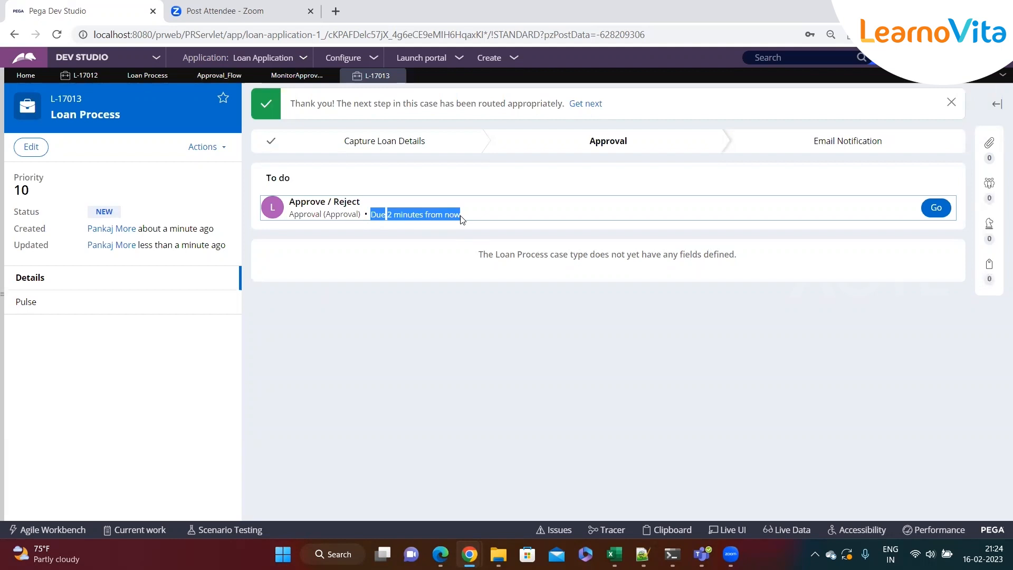
pyautogui.click(437, 301)
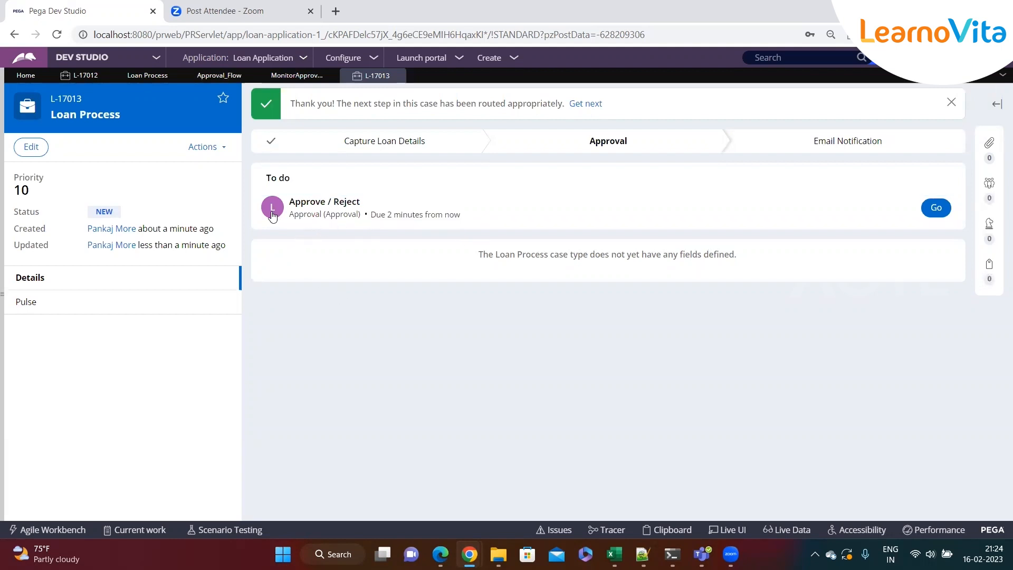
pyautogui.click(2, 293)
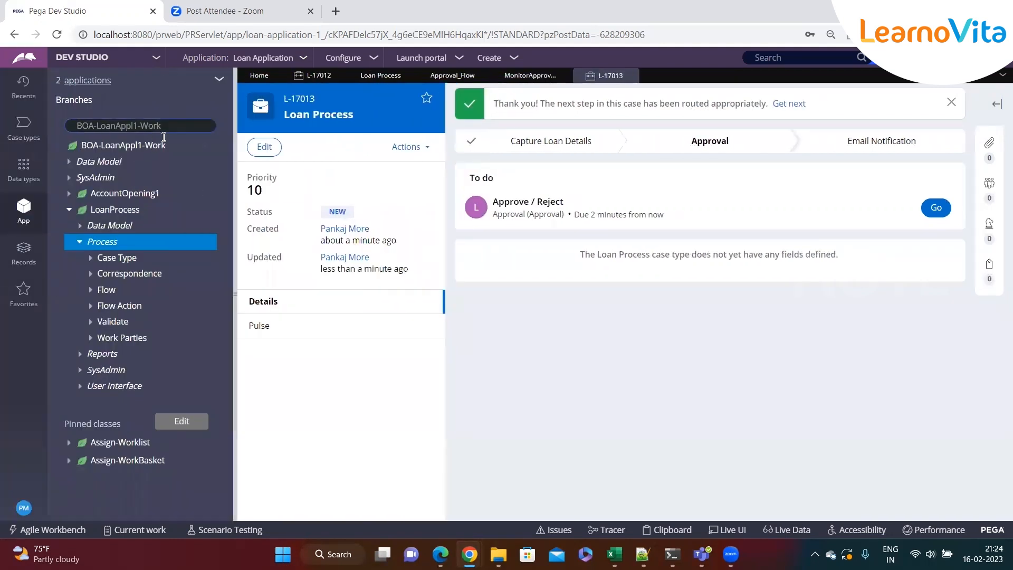
pyautogui.click(117, 444)
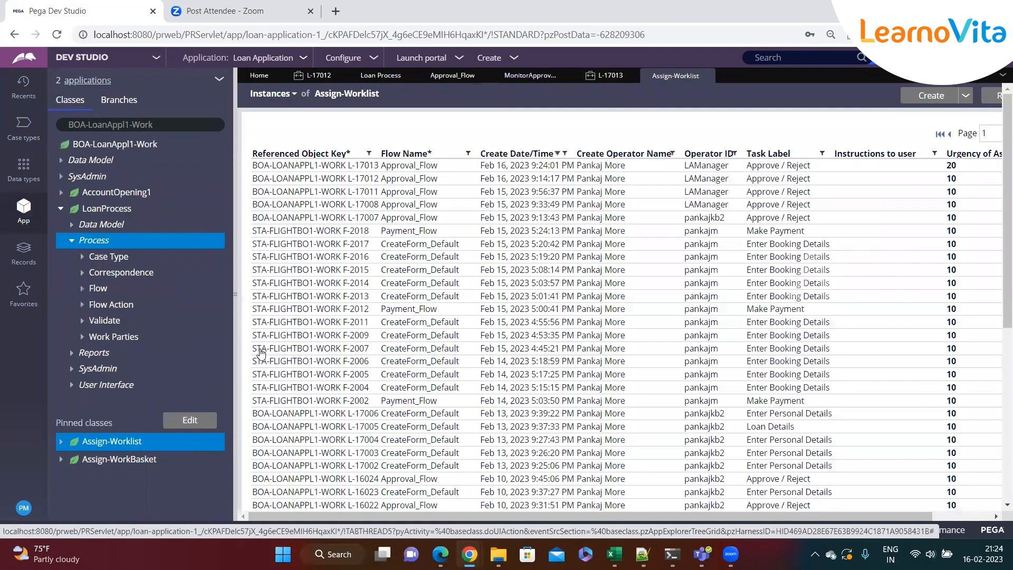
# Widen the Assign-Worklist instance list, sort it by Urgency of Assignment in both directions and refresh it
pyautogui.click(234, 297)
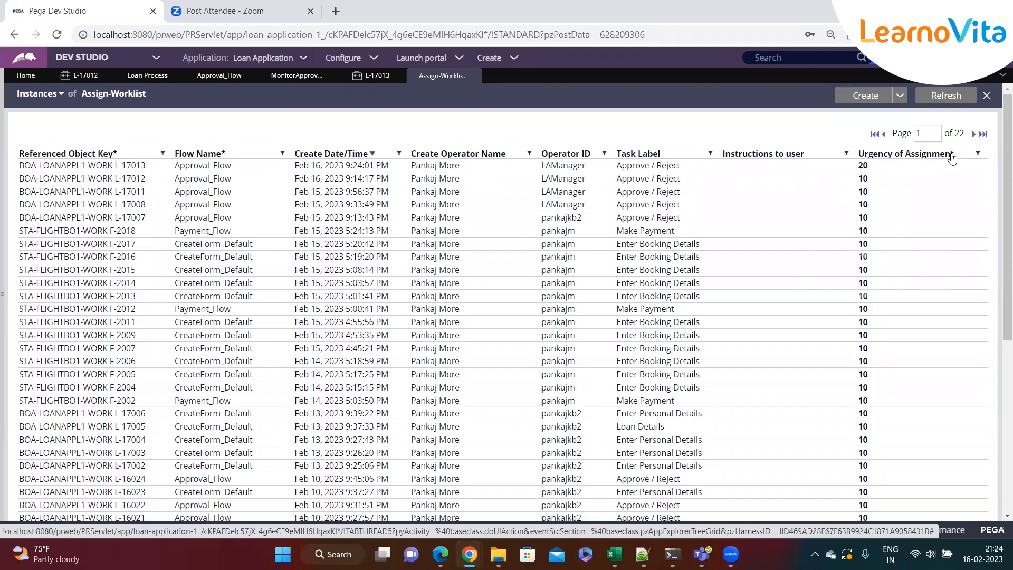
pyautogui.moveTo(955, 154); pyautogui.dragTo(717, 148)
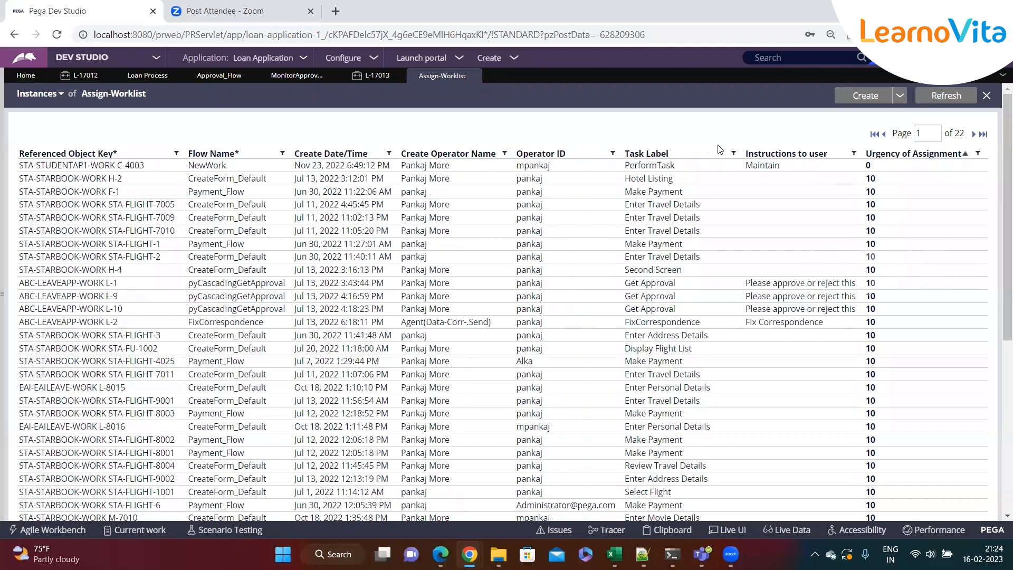
pyautogui.click(957, 158)
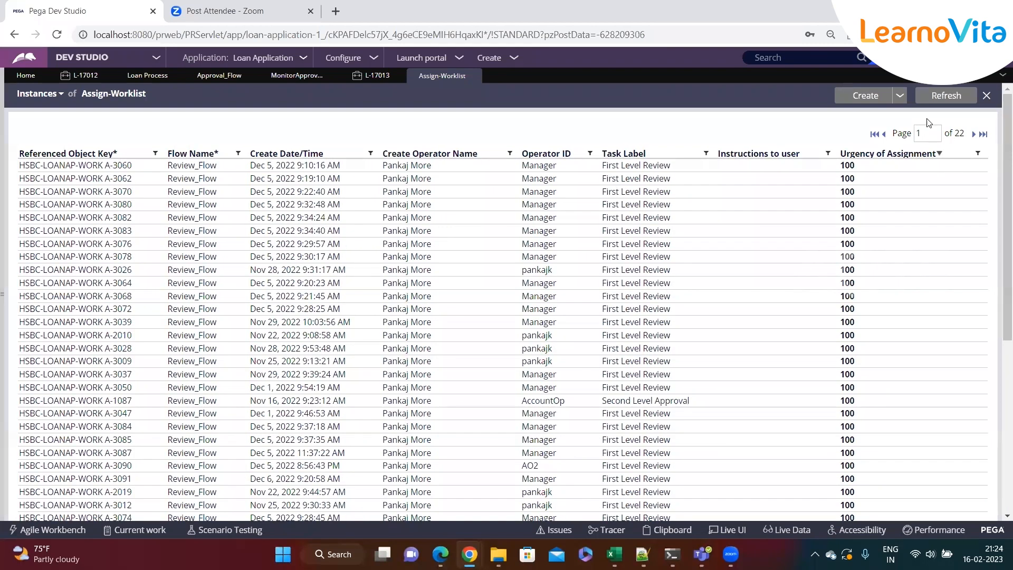
pyautogui.click(961, 101)
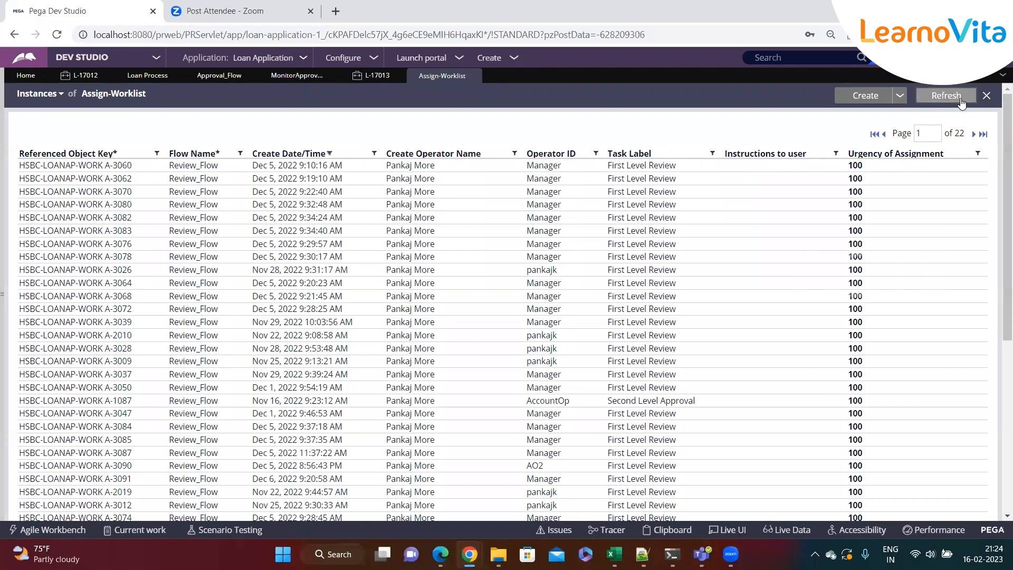
# Close the Assign-Worklist instances and reopen them from the pinned classes
pyautogui.click(986, 96)
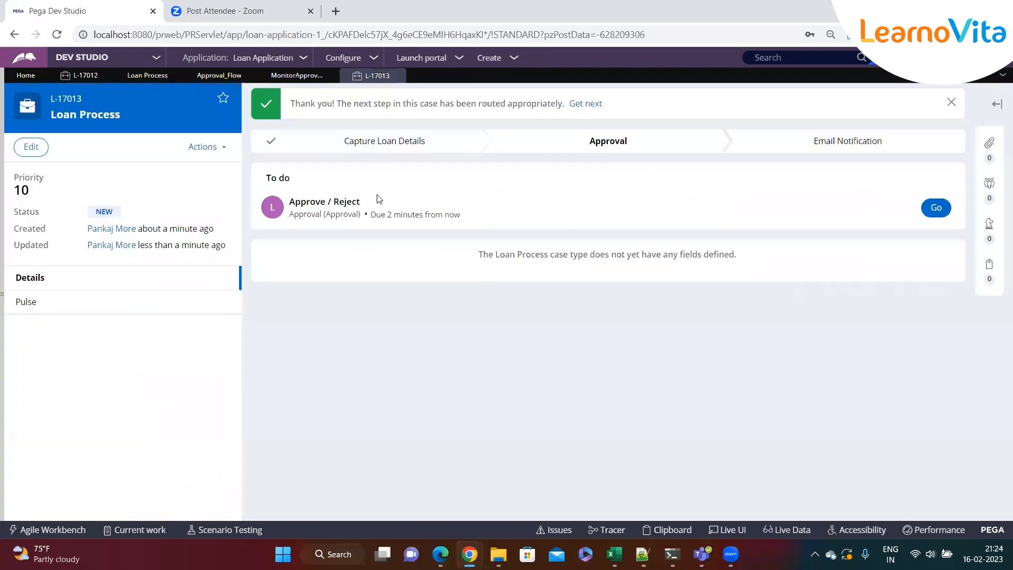
pyautogui.click(7, 286)
pyautogui.click(120, 442)
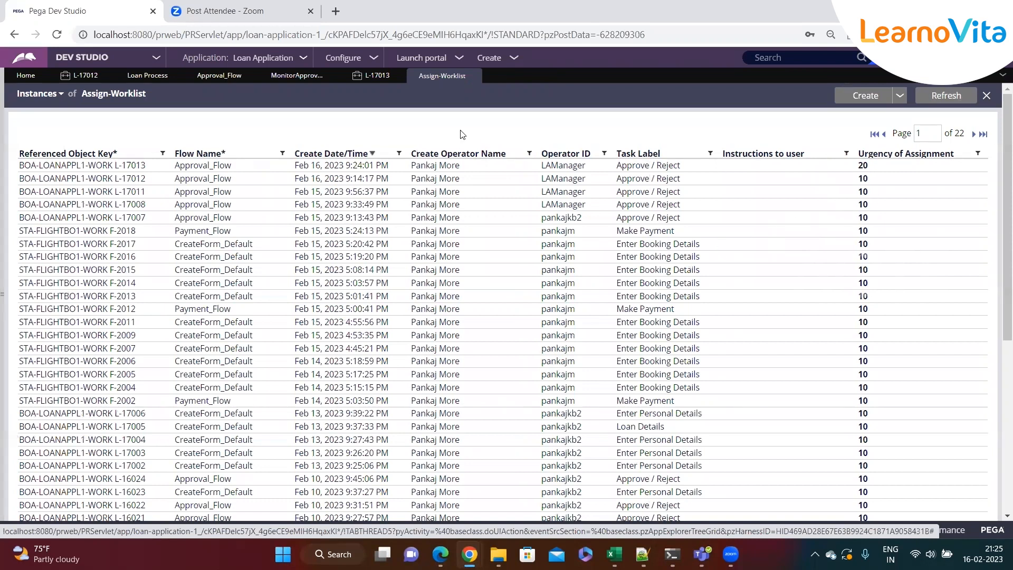
# Review the MonitorApproveAssignemnt SLA's initial urgency, goal interval and goal urgency increase
pyautogui.click(296, 77)
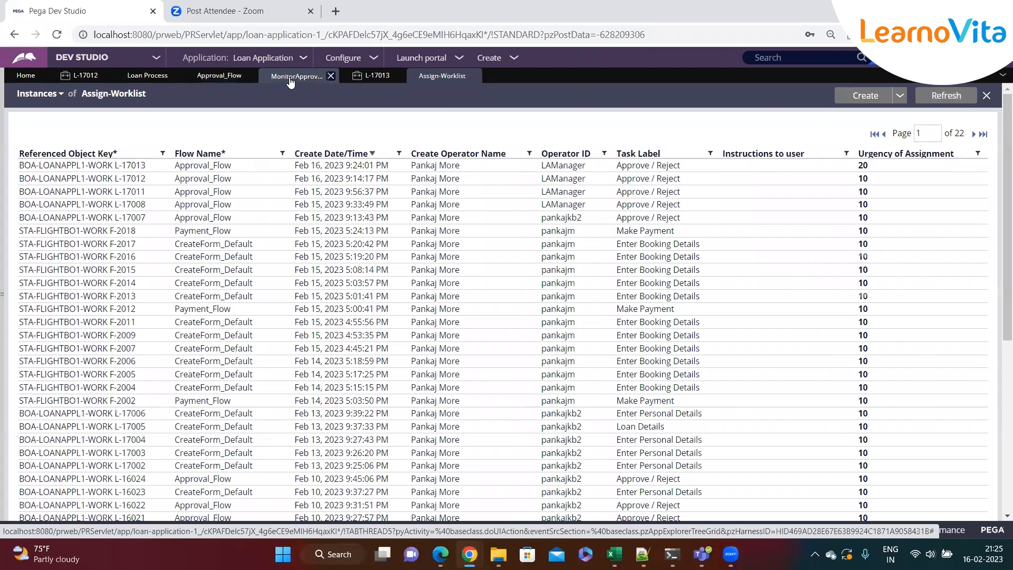
pyautogui.doubleClick(50, 195)
pyautogui.click(51, 196)
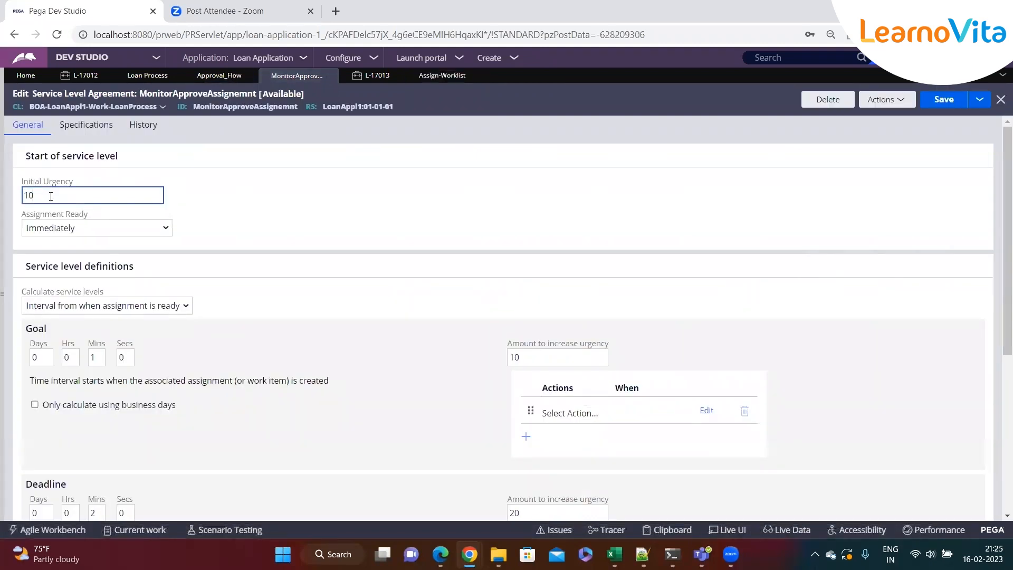
pyautogui.moveTo(50, 195); pyautogui.dragTo(11, 197)
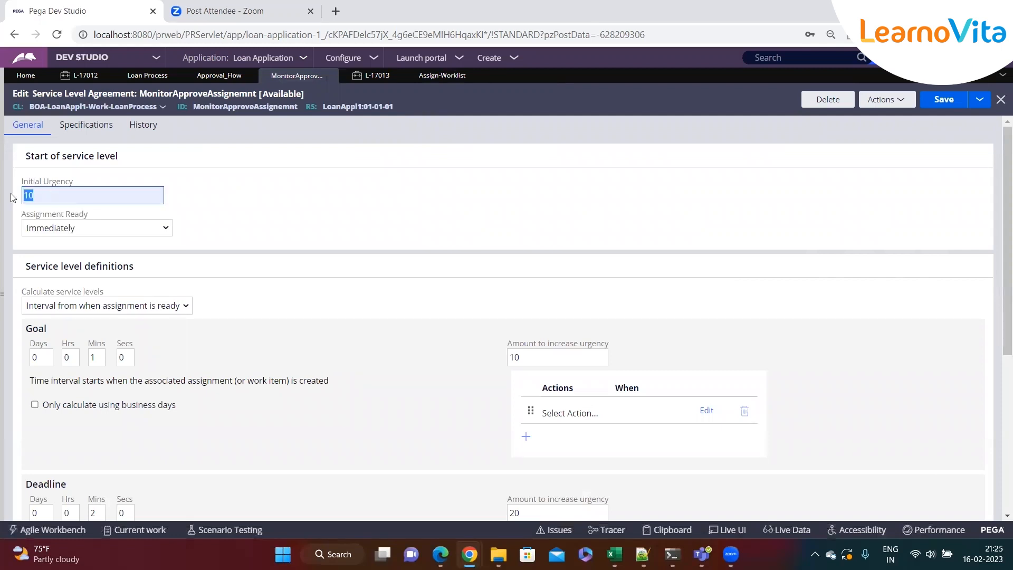
pyautogui.click(47, 192)
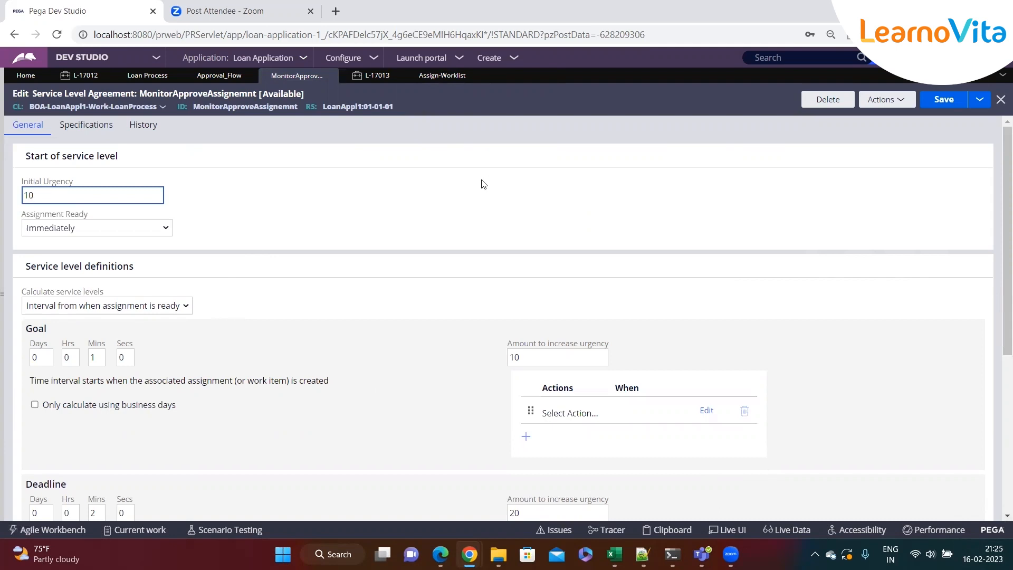
pyautogui.scroll(-1, 111, 218)
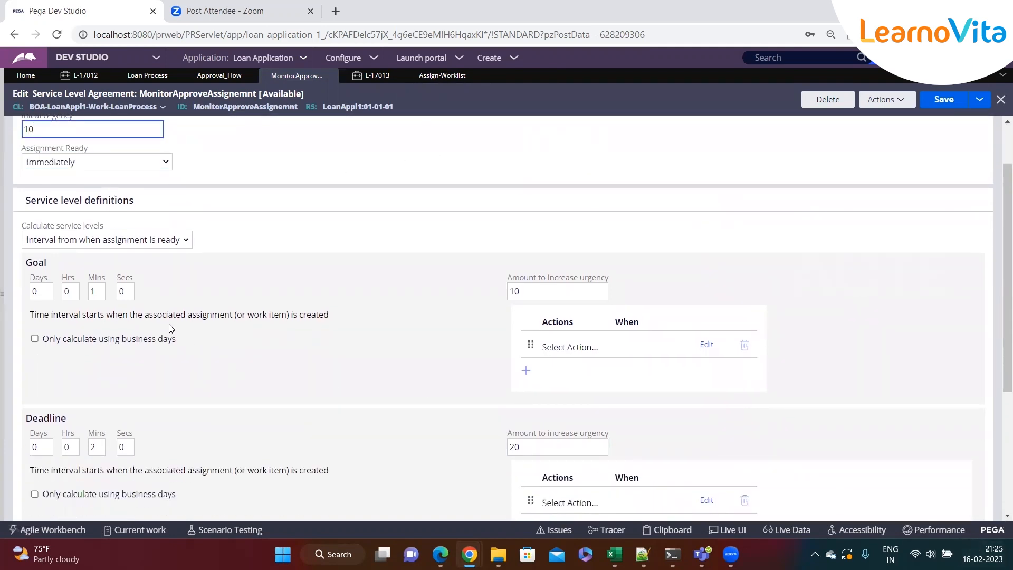
pyautogui.doubleClick(101, 294)
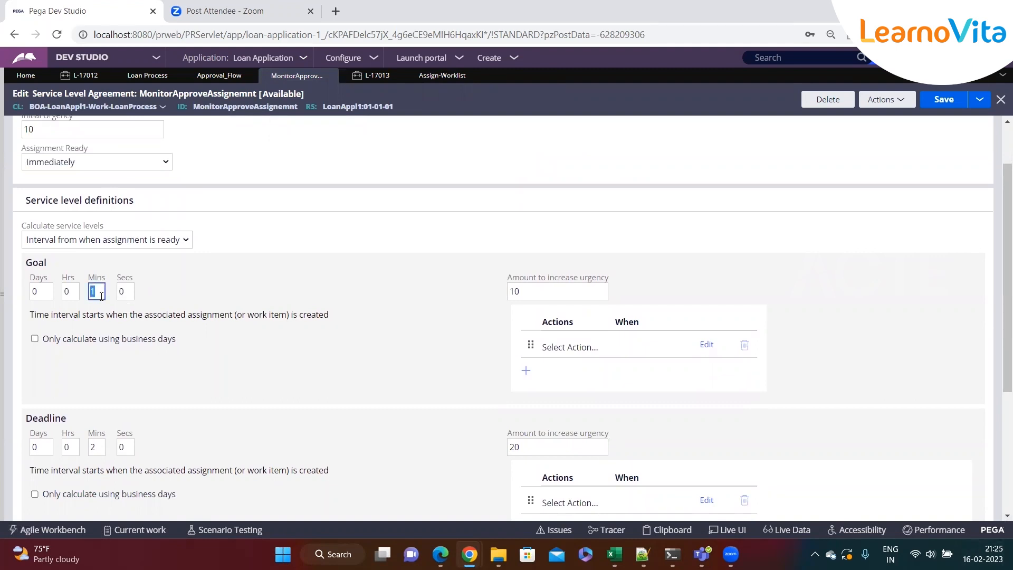
pyautogui.doubleClick(551, 295)
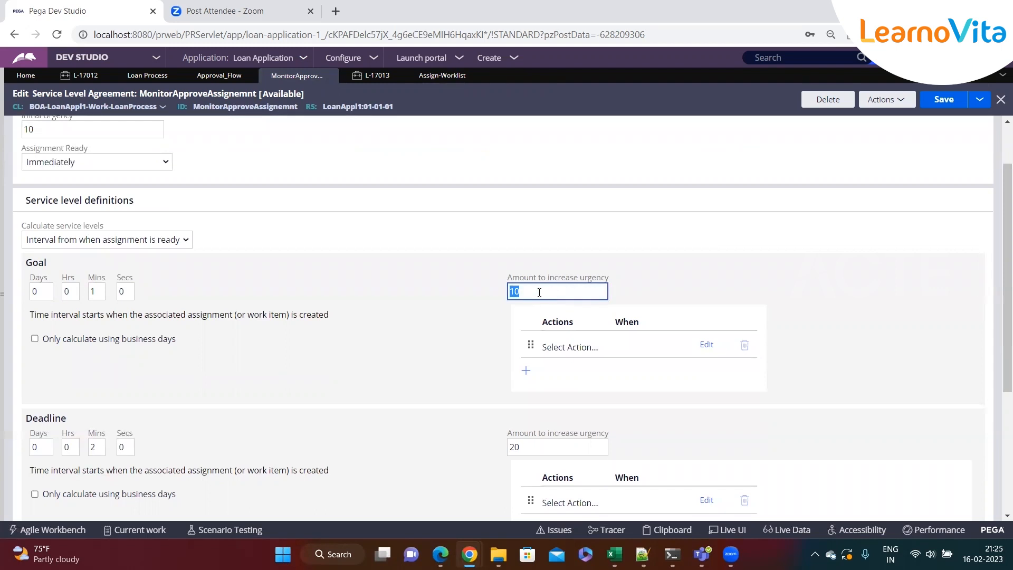
# Glance at the worklist, then return to the SLA and review the deadline interval and its urgency increase
pyautogui.click(430, 76)
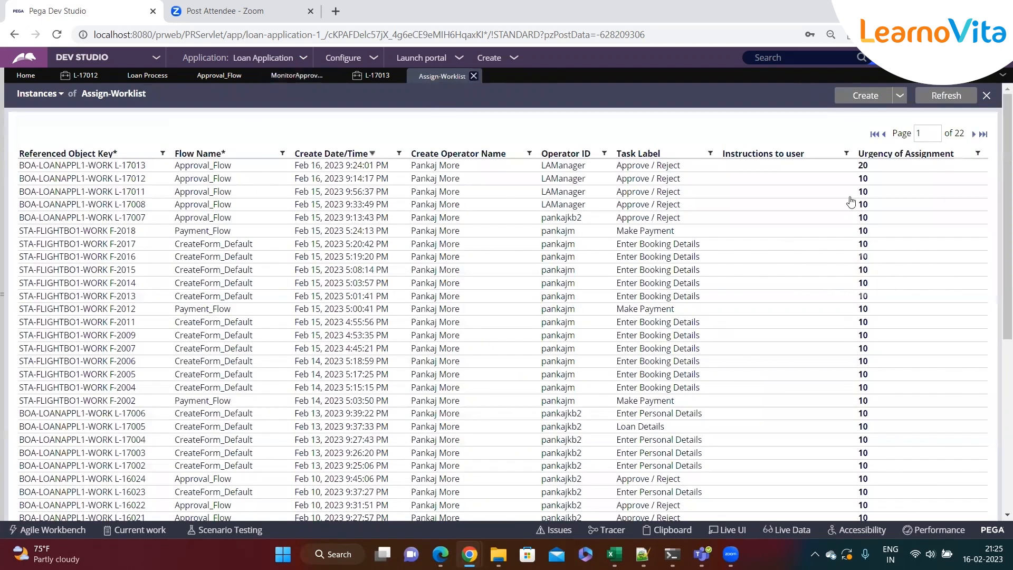
pyautogui.click(373, 76)
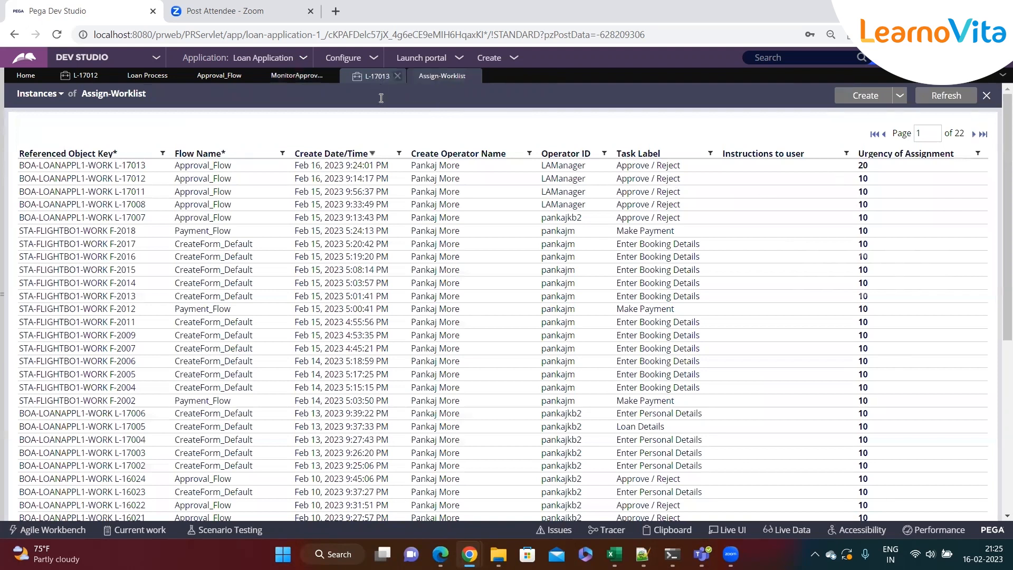
pyautogui.click(295, 76)
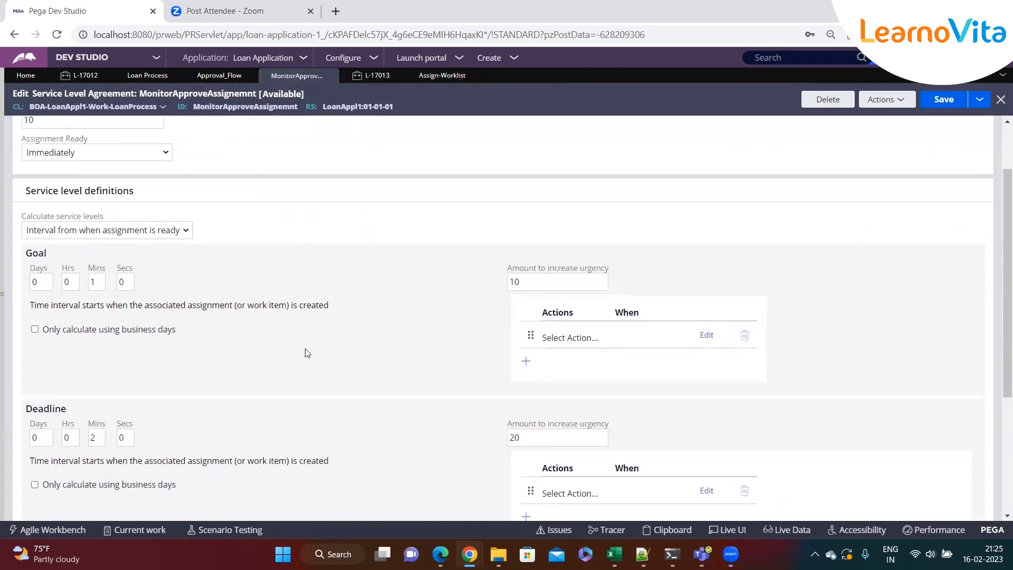
pyautogui.scroll(-4, 308, 353)
pyautogui.doubleClick(97, 237)
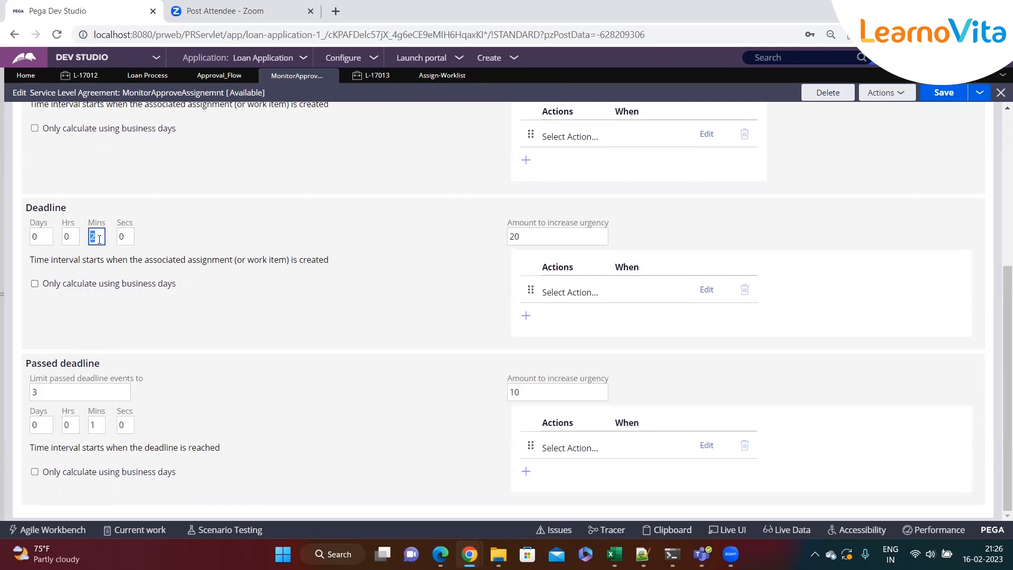
pyautogui.scroll(1, 106, 239)
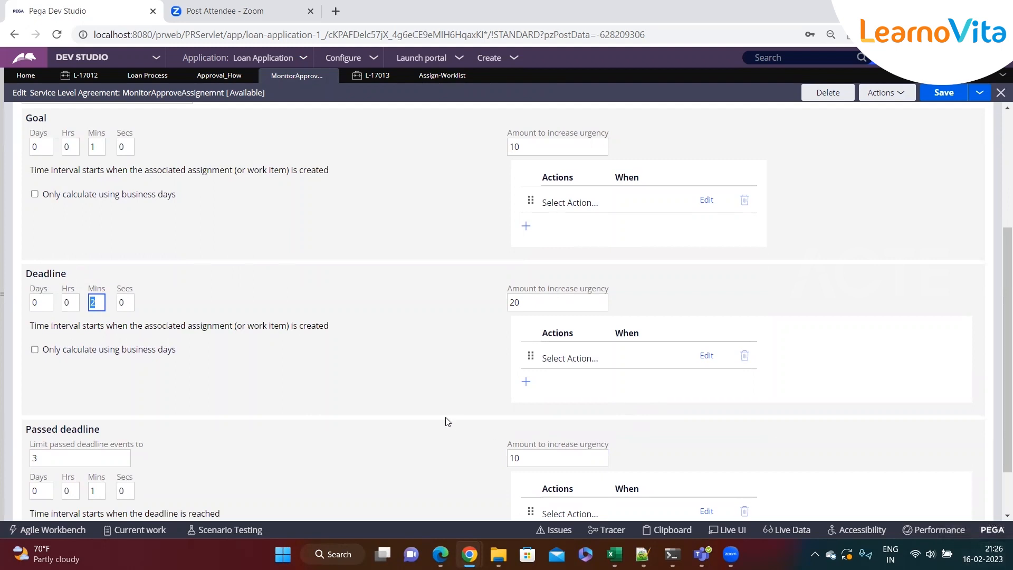
pyautogui.doubleClick(531, 309)
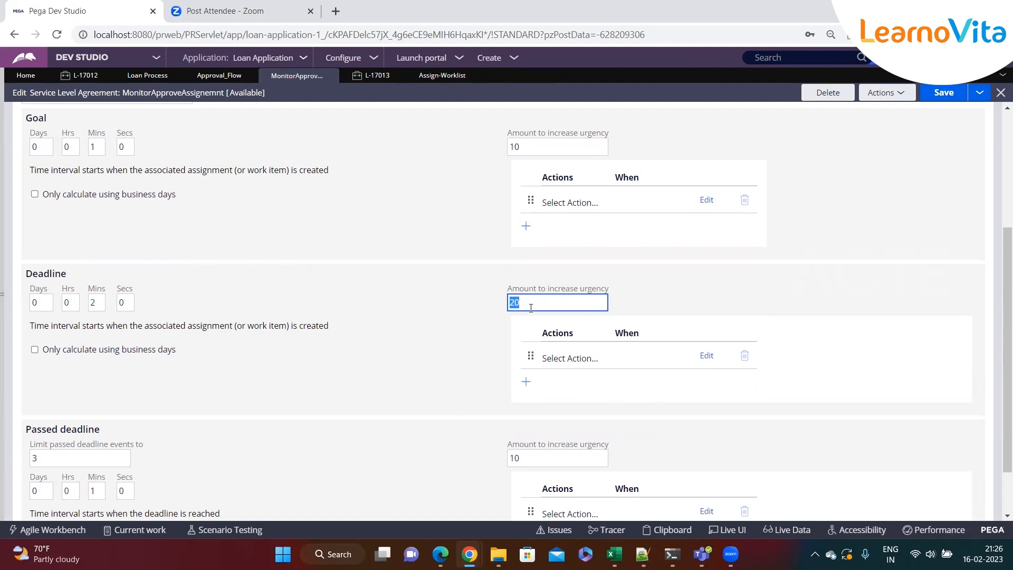
# Examine the passed deadline section's event limit, interval and urgency increase
pyautogui.scroll(-1, 362, 341)
pyautogui.press('Tab')
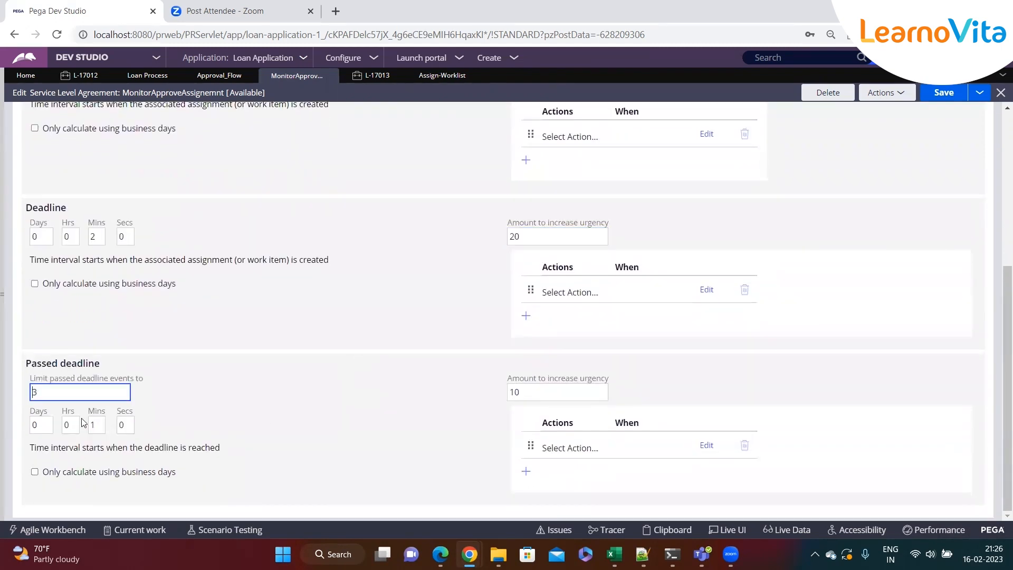
pyautogui.click(96, 239)
pyautogui.click(32, 388)
pyautogui.moveTo(31, 380); pyautogui.dragTo(197, 382)
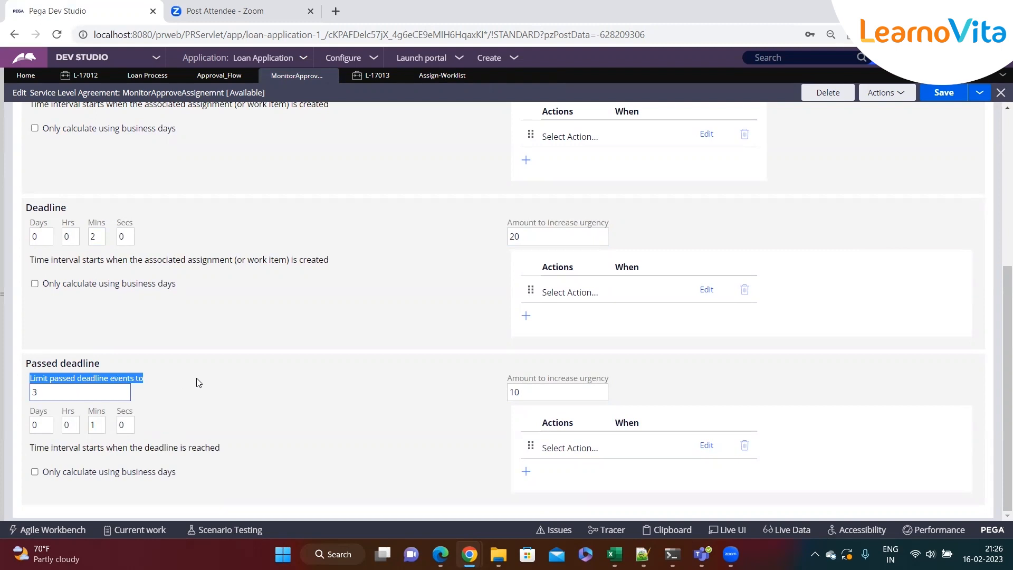
pyautogui.click(49, 391)
pyautogui.doubleClick(33, 394)
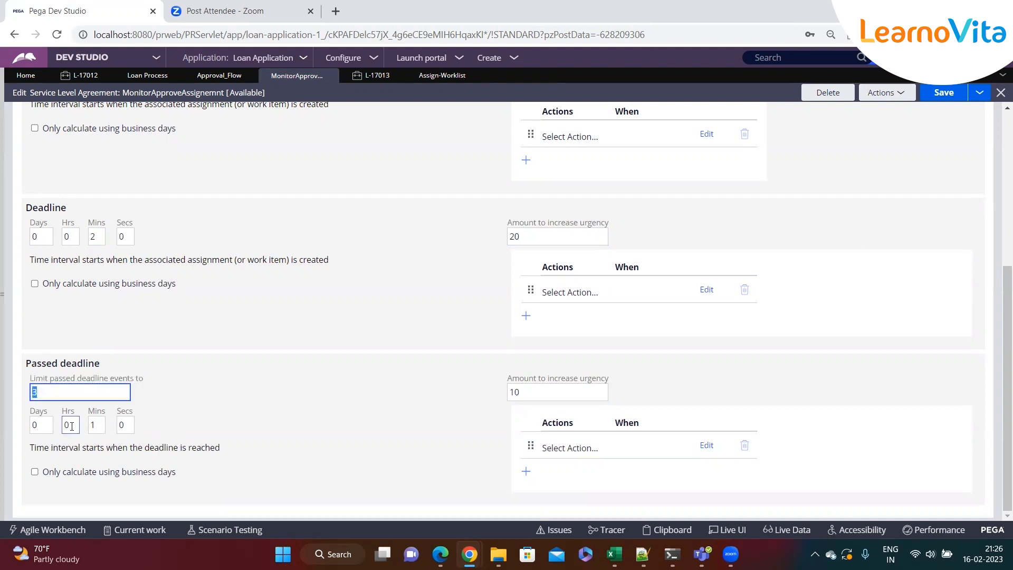
pyautogui.doubleClick(97, 425)
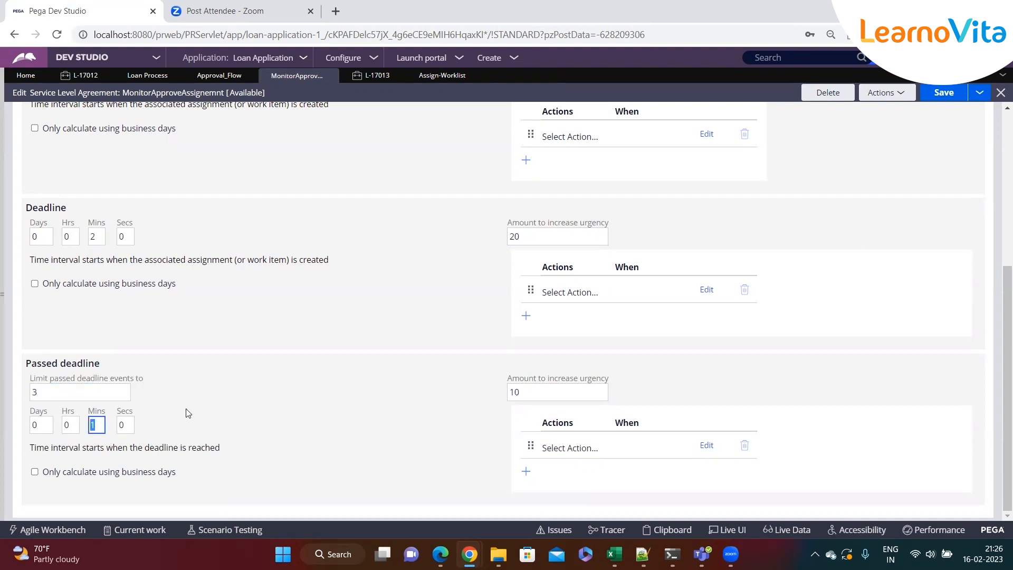
pyautogui.doubleClick(526, 392)
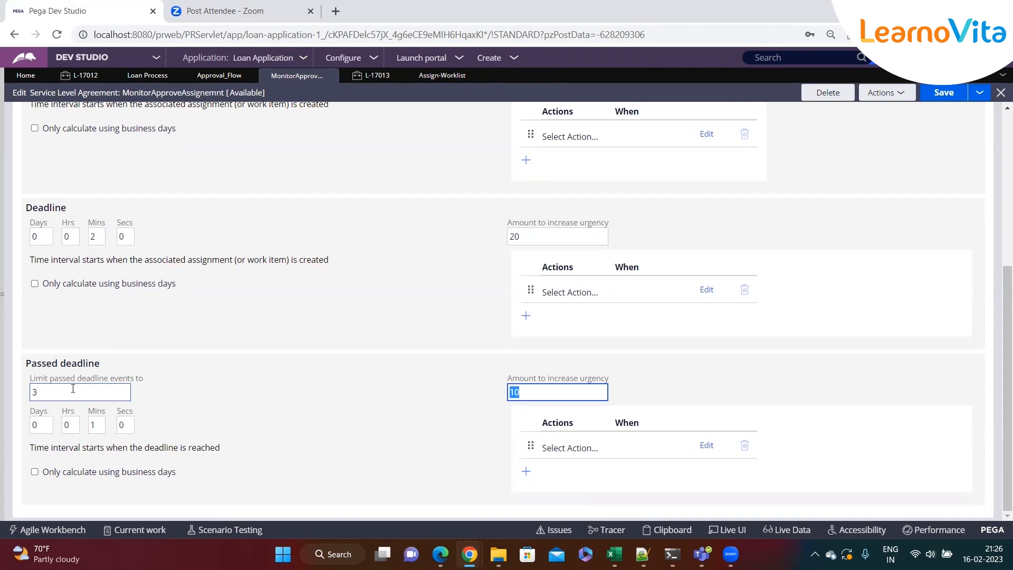
# Re-enter 3 as the limit of passed deadline events and recheck the passed deadline interval and urgency amount
pyautogui.doubleClick(32, 391)
pyautogui.write('3')
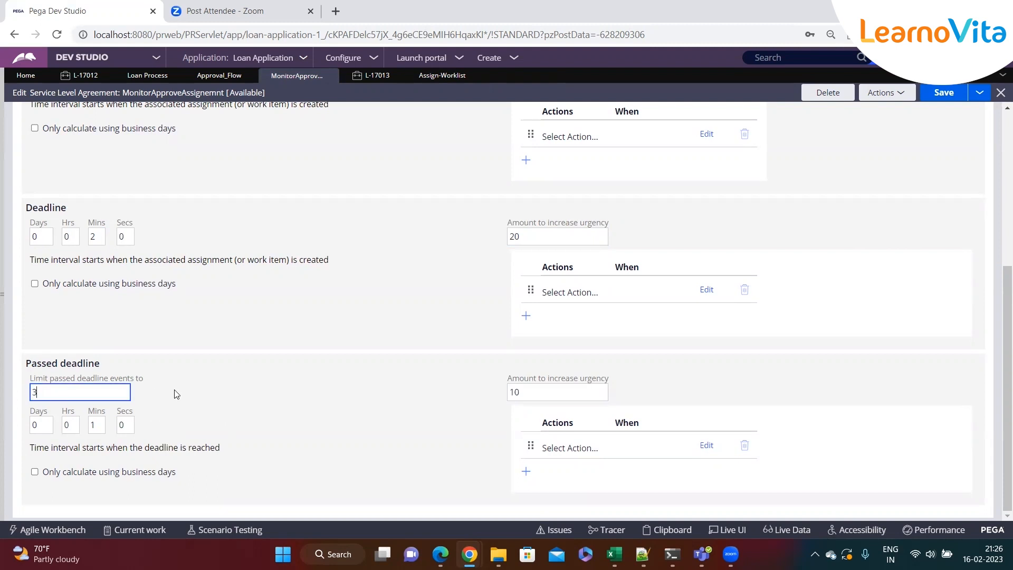
pyautogui.click(595, 392)
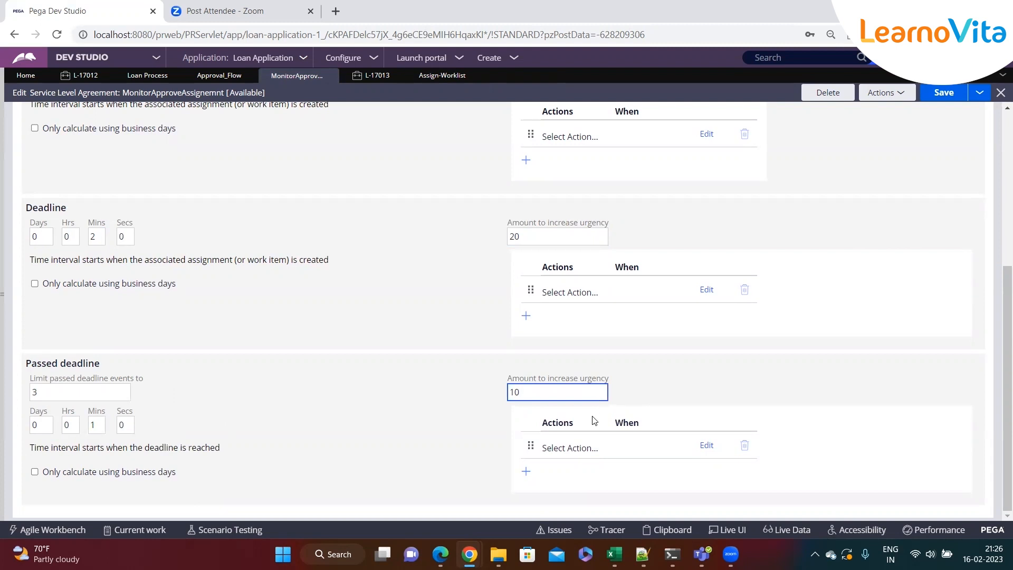
pyautogui.doubleClick(40, 393)
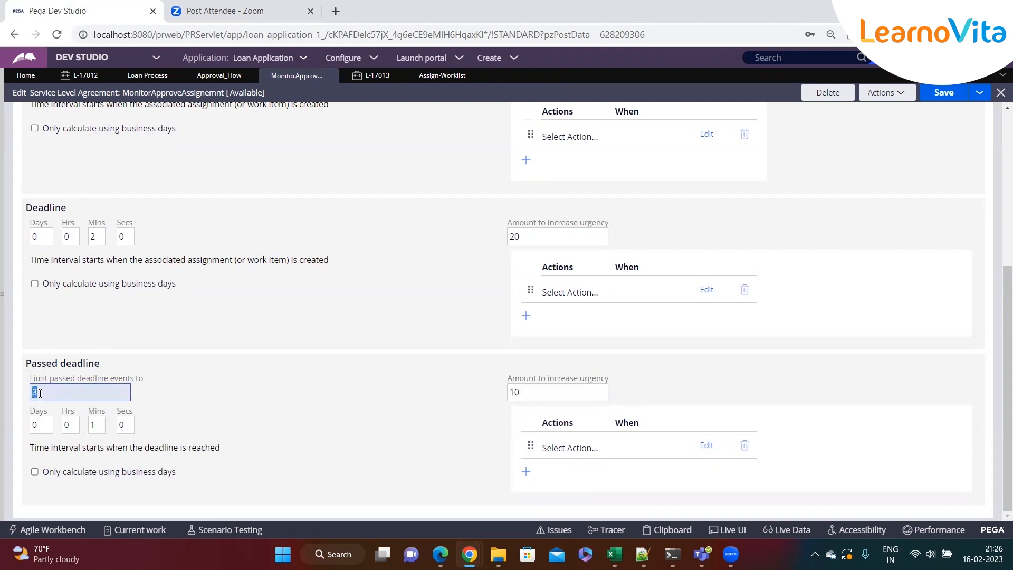
pyautogui.click(94, 425)
pyautogui.click(84, 396)
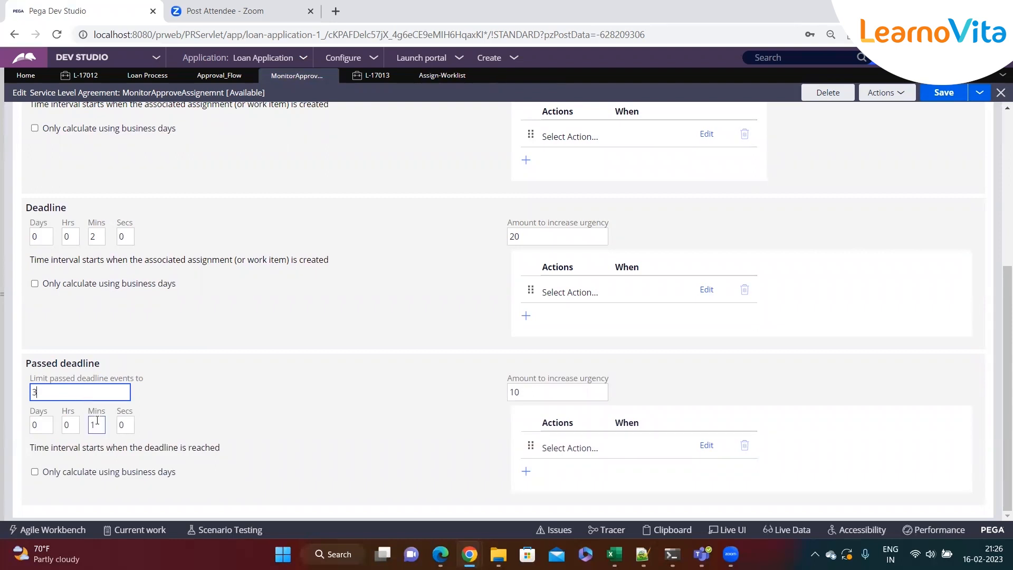
pyautogui.click(547, 390)
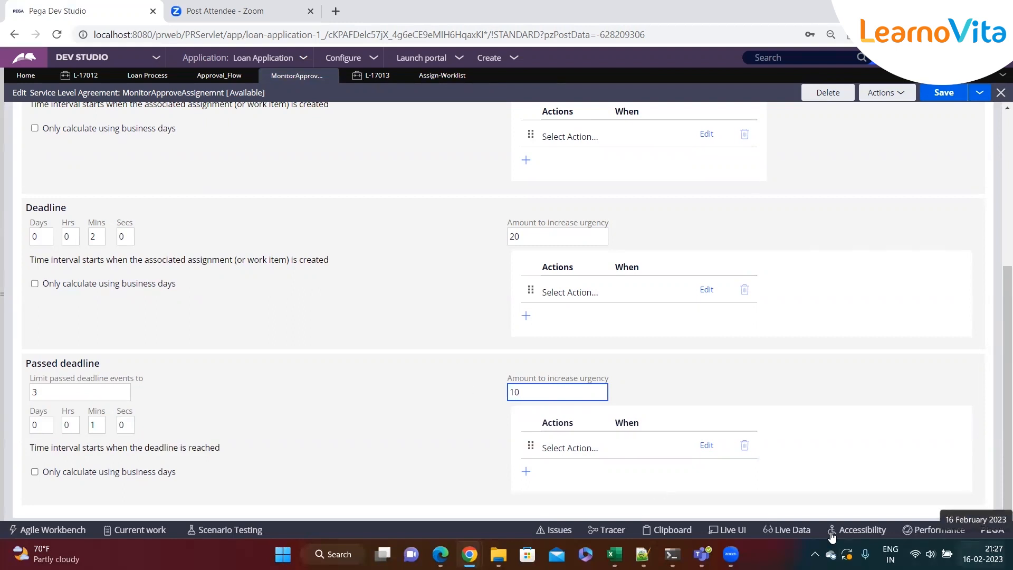
pyautogui.scroll(5, 233, 274)
# Return to the Assign-Worklist instances, refresh them and check the urgency of case L-17013's assignment
pyautogui.click(219, 75)
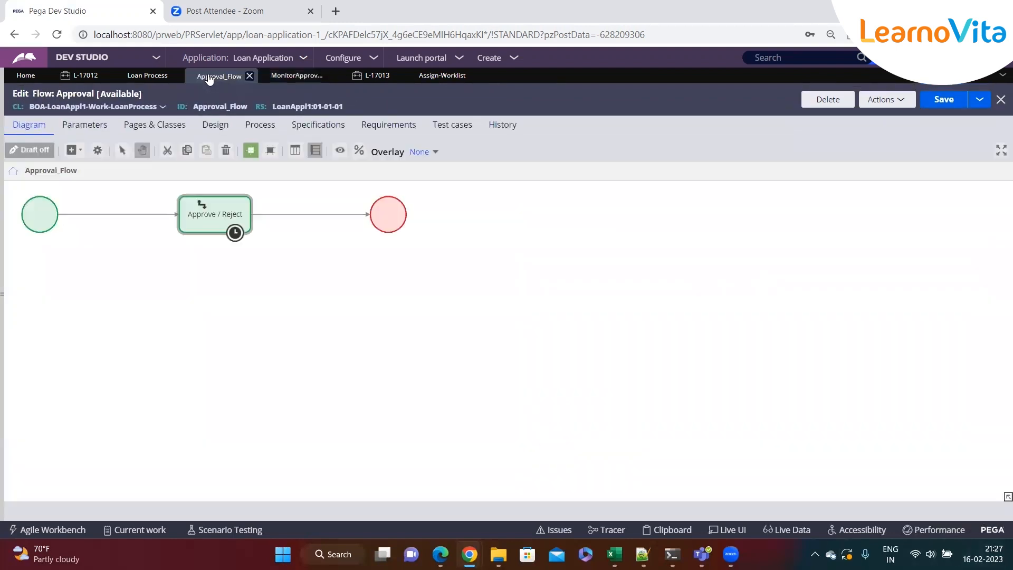
pyautogui.click(146, 76)
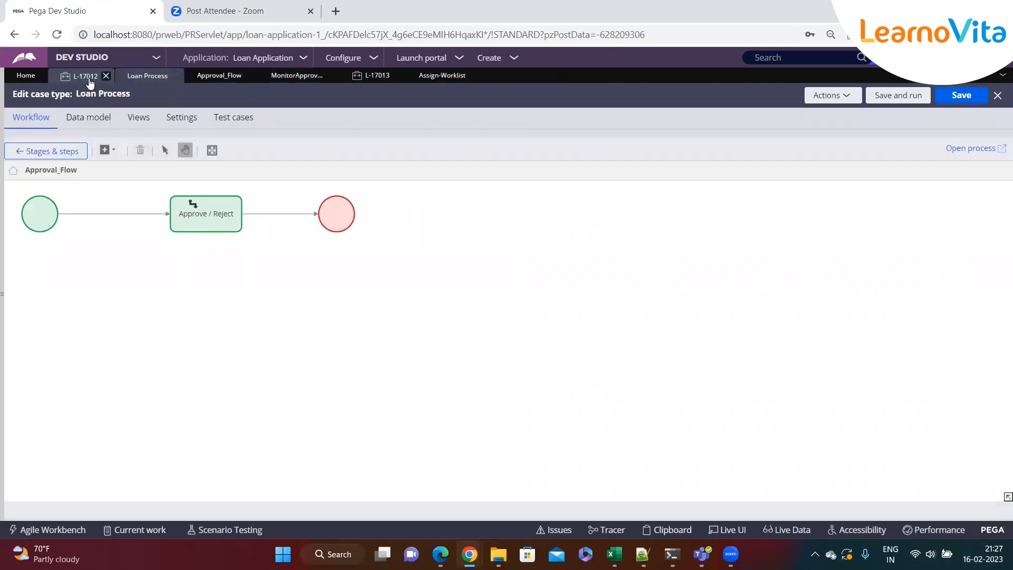
pyautogui.click(447, 76)
pyautogui.click(946, 95)
pyautogui.moveTo(868, 168)
pyautogui.mouseDown()
pyautogui.moveTo(777, 168)
pyautogui.moveTo(560, 140)
pyautogui.moveTo(626, 136)
pyautogui.moveTo(829, 181)
pyautogui.moveTo(863, 171)
pyautogui.mouseUp()
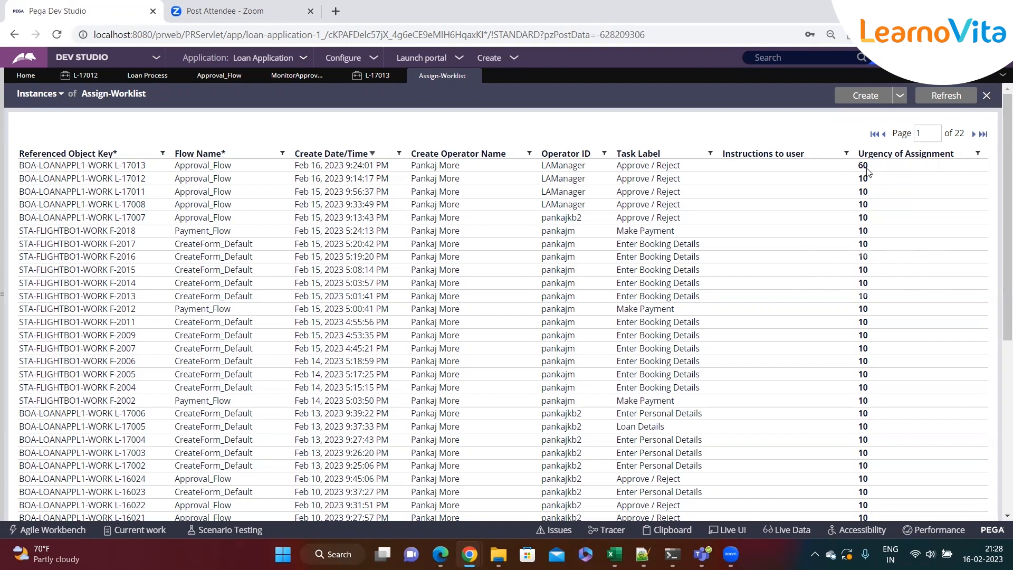
# Open case L-17013 and review when its Approve / Reject assignment was due
pyautogui.scroll(-3, 851, 298)
pyautogui.scroll(-2, 850, 298)
pyautogui.scroll(6, 850, 299)
pyautogui.click(373, 80)
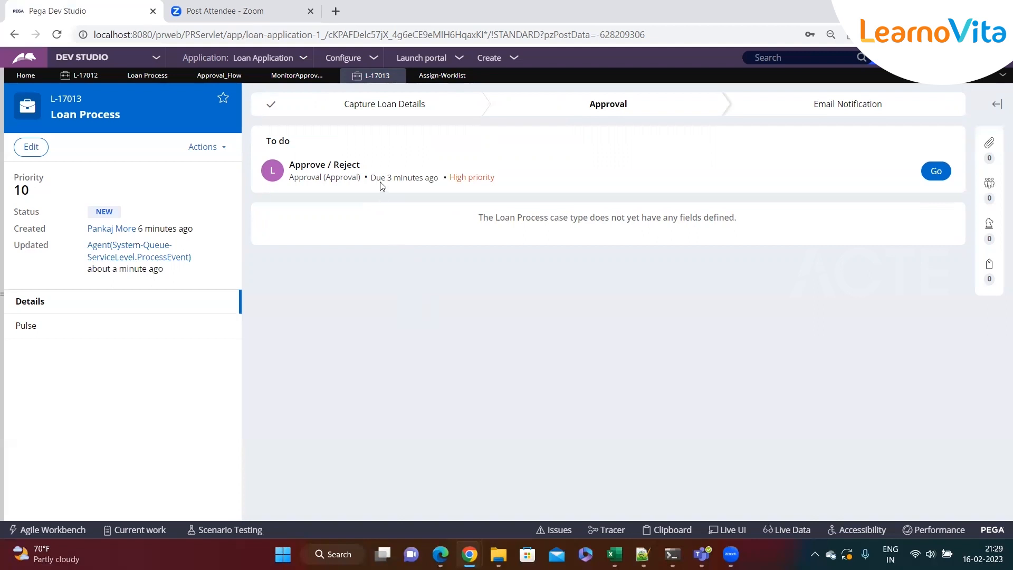
pyautogui.moveTo(372, 178); pyautogui.dragTo(439, 179)
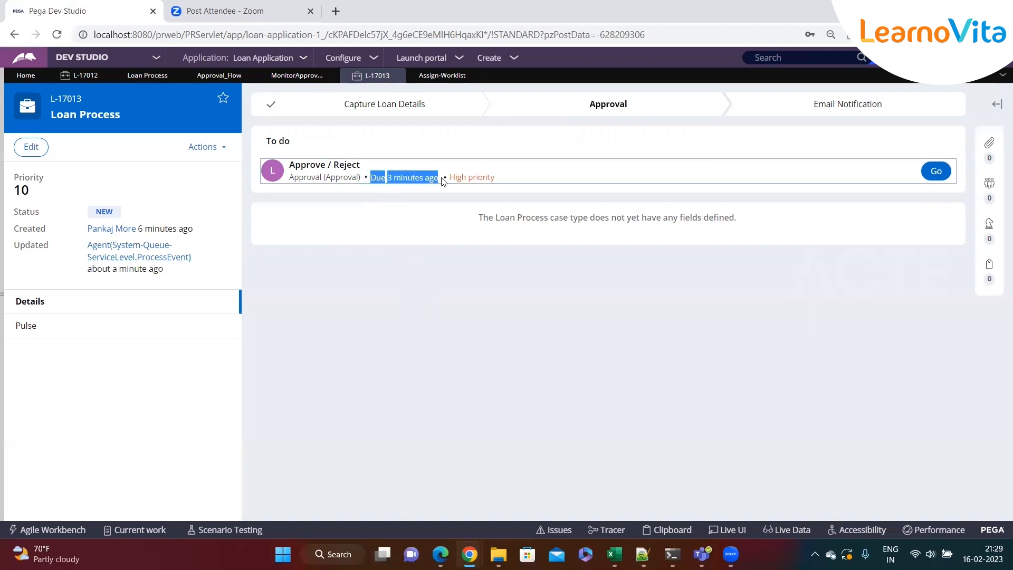
pyautogui.click(388, 225)
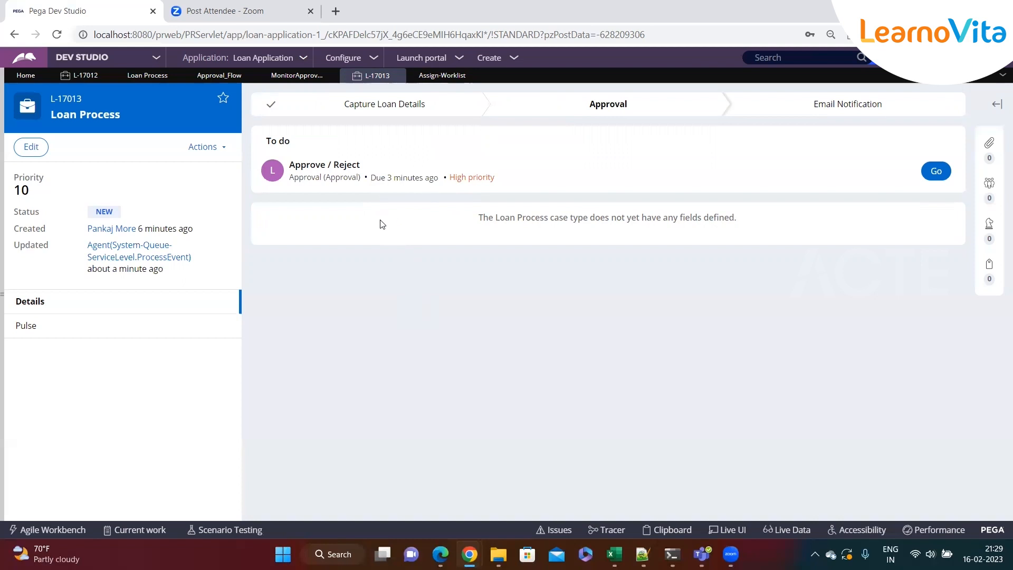
# Switch to the Notepad++ notes and annotate the Goal line with "- 1 min"
pyautogui.click(642, 554)
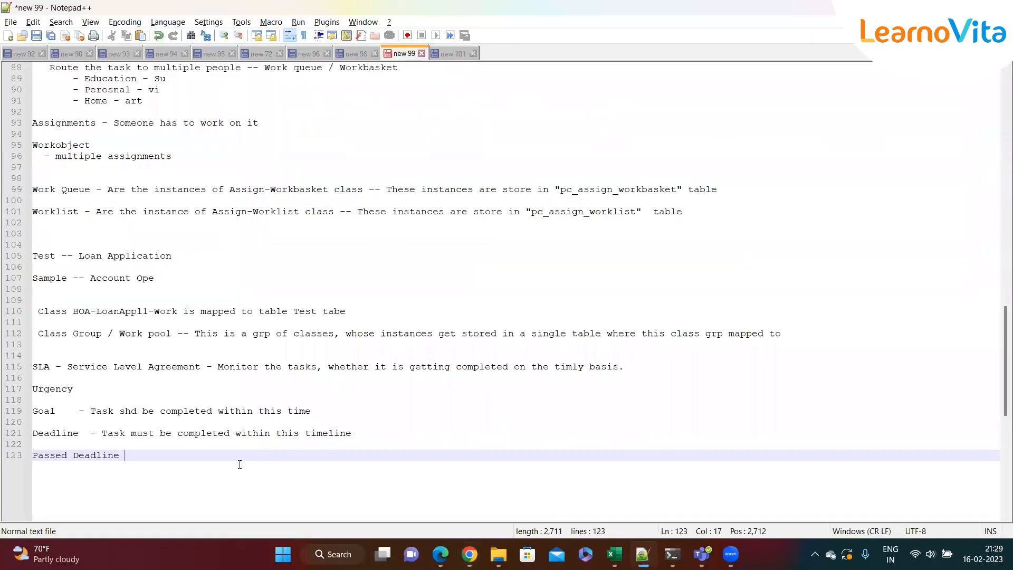
pyautogui.press('Return')
pyautogui.press('Return')
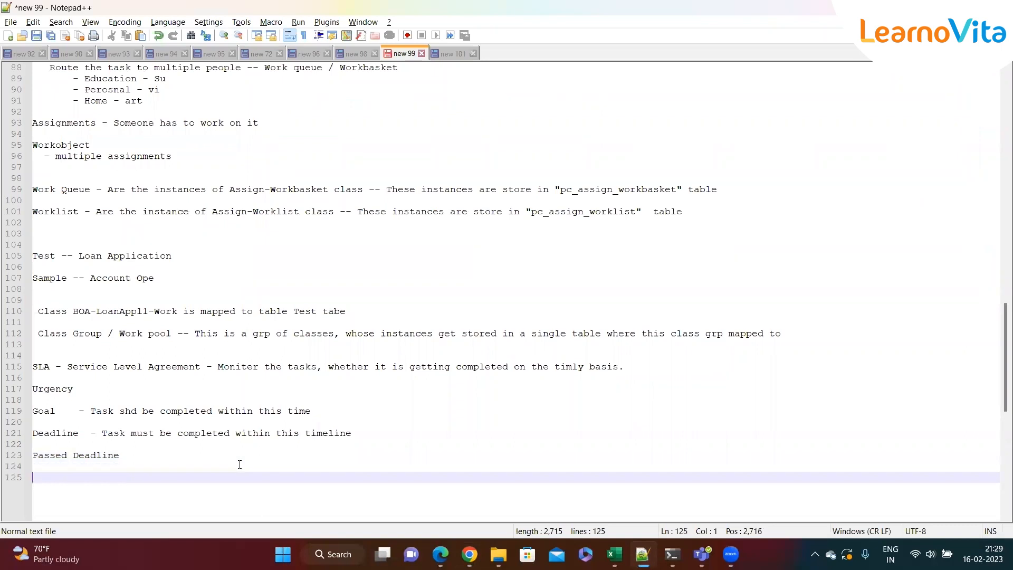
pyautogui.write('oal')
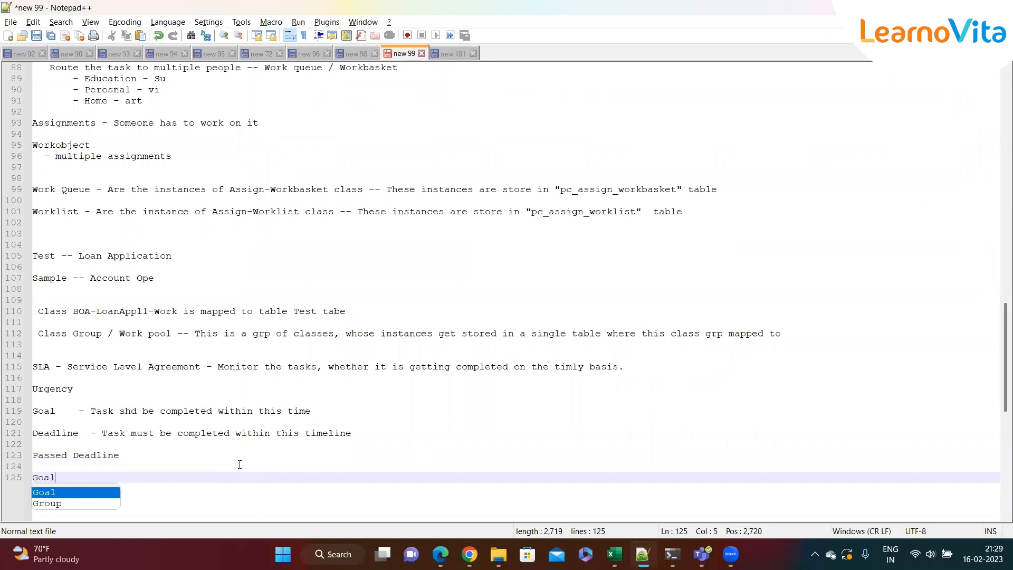
pyautogui.press('Return')
pyautogui.press('Return')
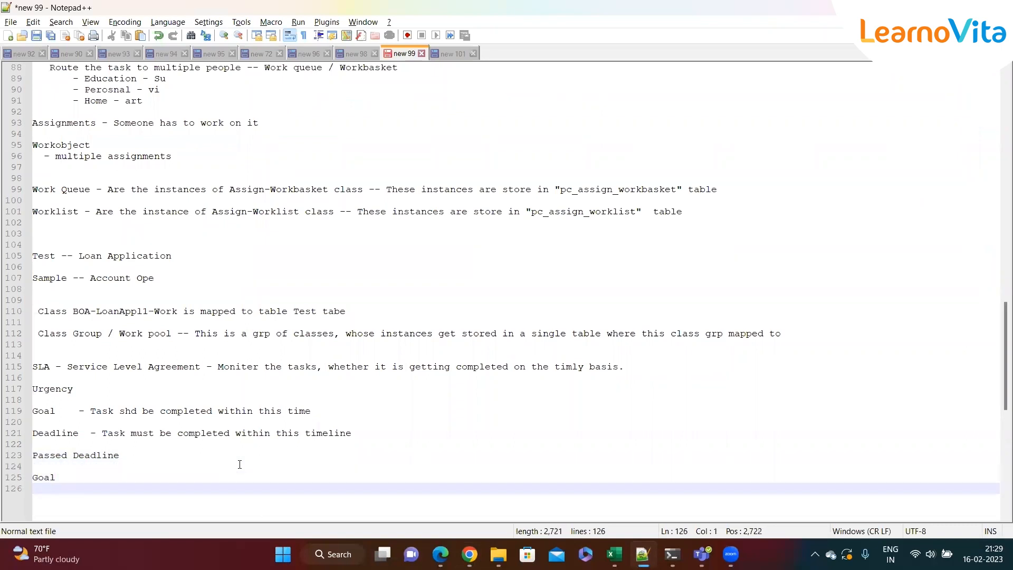
pyautogui.press('BackSpace')
pyautogui.press('BackSpace')
pyautogui.press('BackSpace')
pyautogui.press('BackSpace')
pyautogui.press('BackSpace')
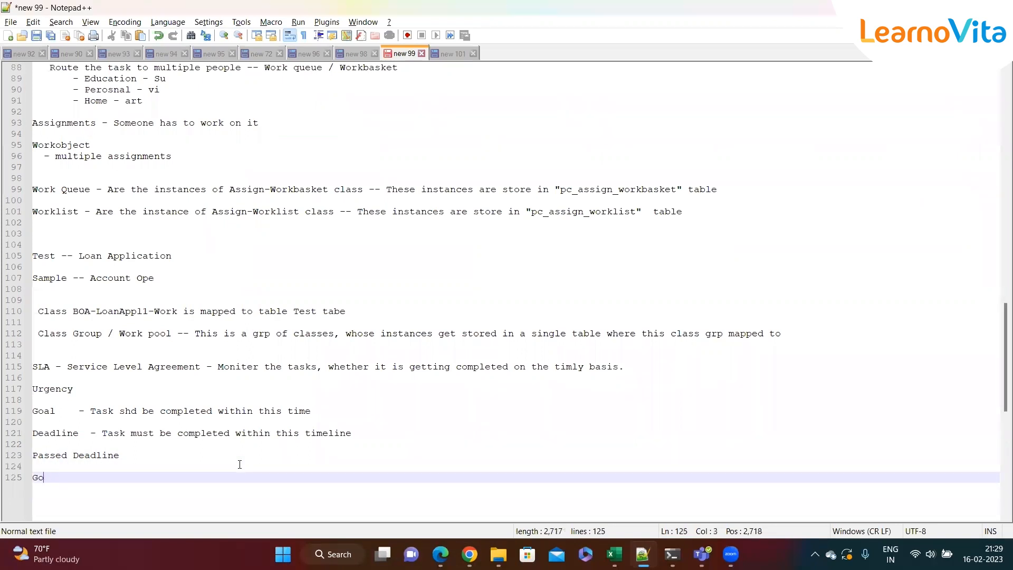
pyautogui.click(378, 417)
pyautogui.write('- 1 min')
# Annotate the Deadline line with "- 2 mins" and the Passed Deadline line with "- 1 Mins"
pyautogui.click(378, 434)
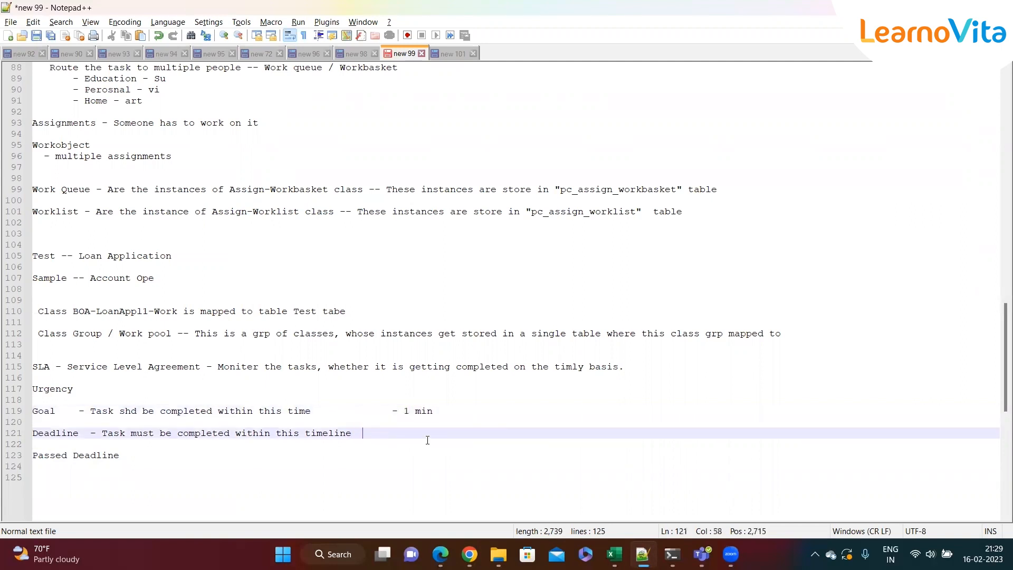
pyautogui.write('- 2 mins')
pyautogui.click(404, 454)
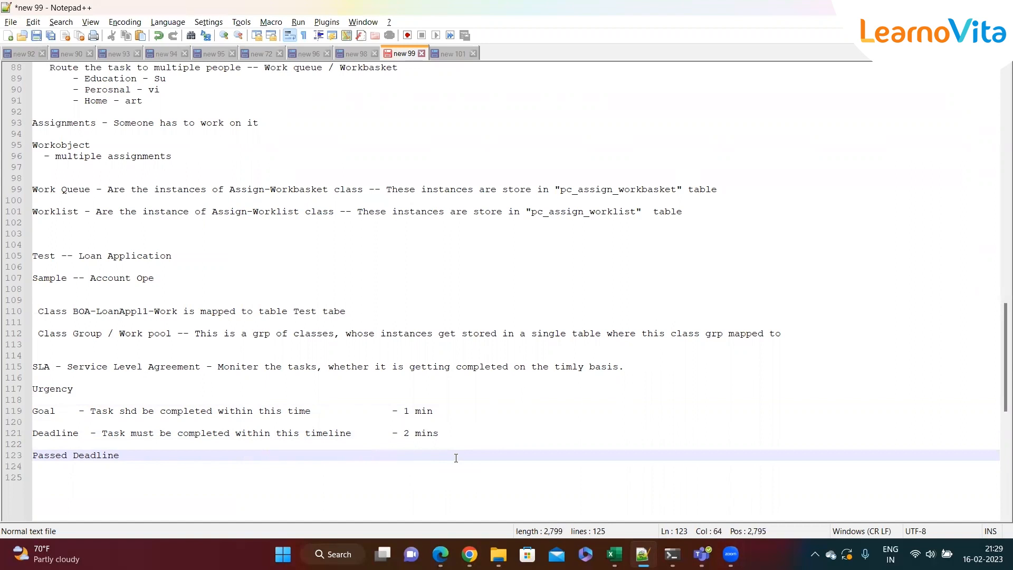
pyautogui.write('- 1 Mins')
# Below the notes, write the timeline entry "9:30 -- 9:31" and begin a second "--" line
pyautogui.click(226, 481)
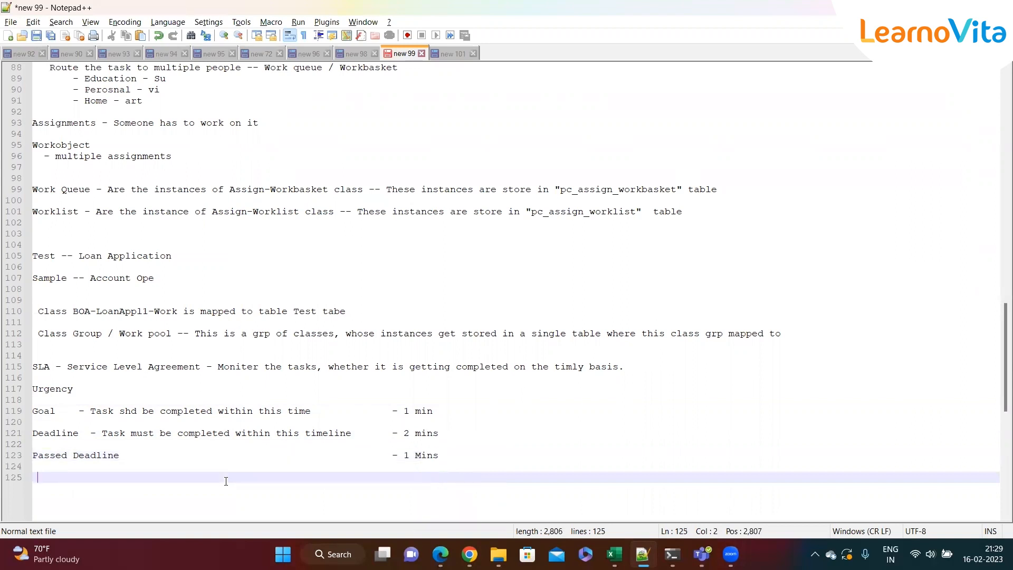
pyautogui.press('Return')
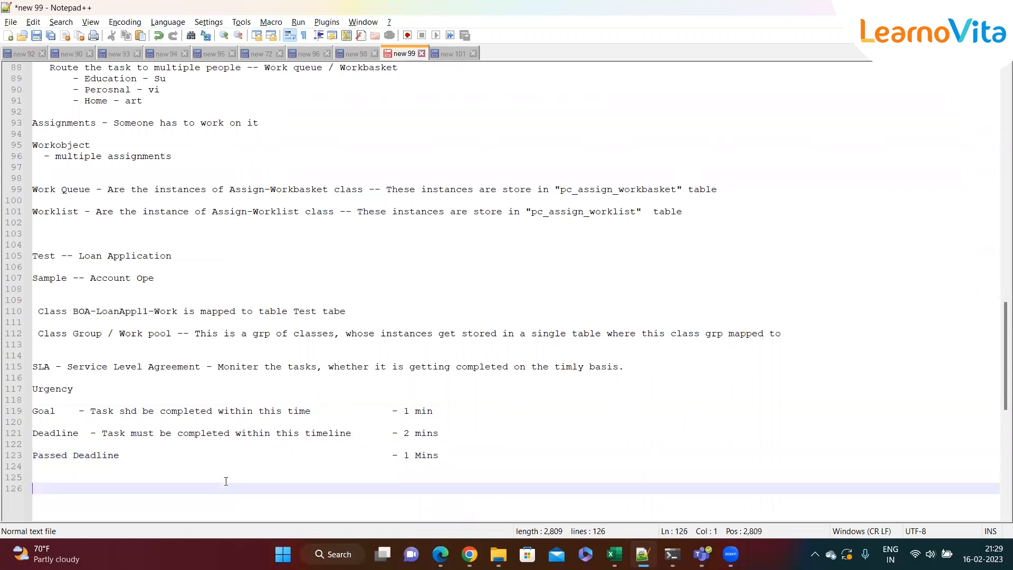
pyautogui.write('(')
pyautogui.write(':30')
pyautogui.press('BackSpace')
pyautogui.press('BackSpace')
pyautogui.press('BackSpace')
pyautogui.press('BackSpace')
pyautogui.press('BackSpace')
pyautogui.write('9:30')
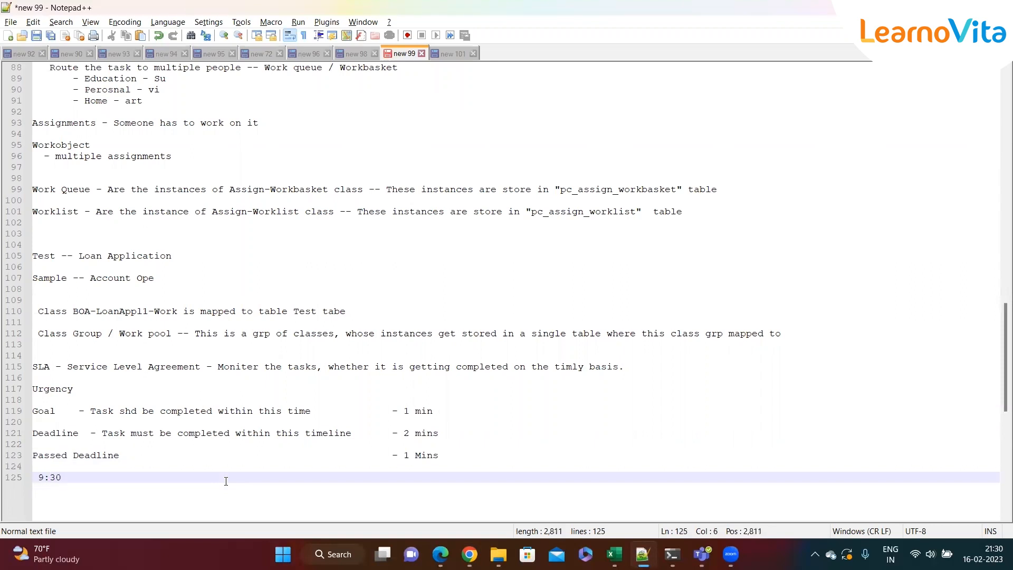
pyautogui.write('  --')
pyautogui.write('9:30')
pyautogui.press('Return')
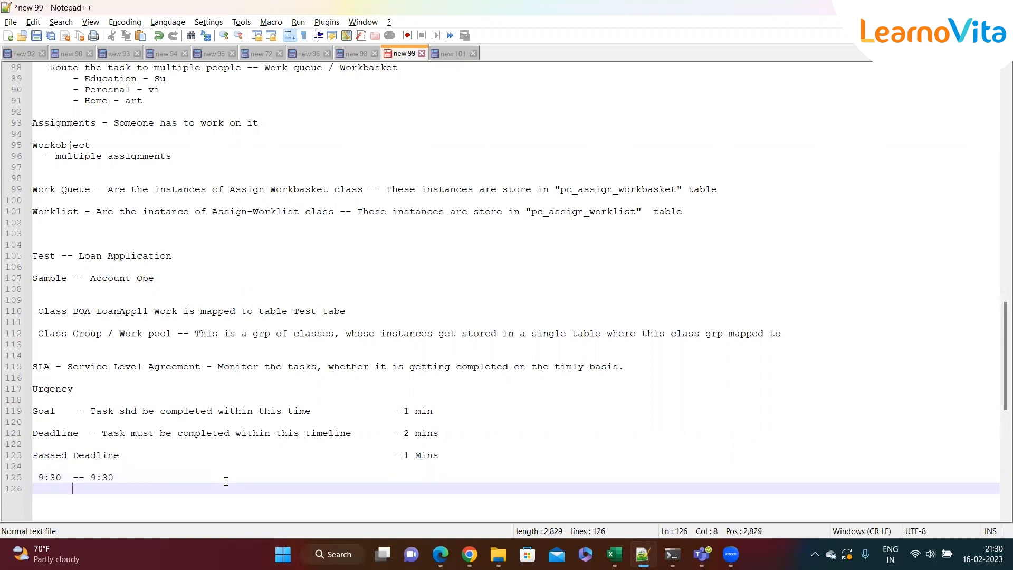
pyautogui.write('--')
pyautogui.click(127, 482)
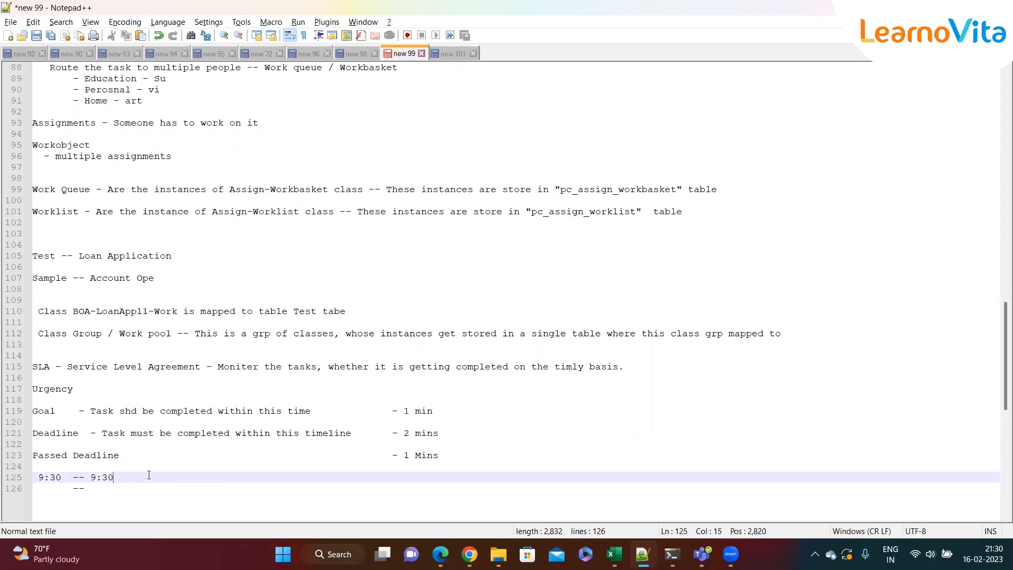
pyautogui.press('BackSpace')
pyautogui.write('1')
pyautogui.click(127, 487)
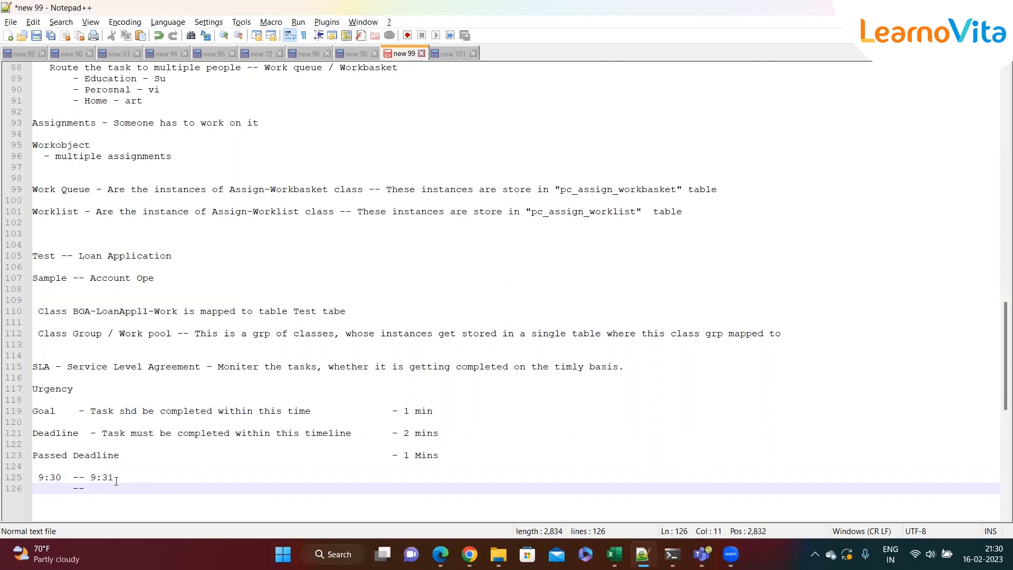
# Compare the Goal interval with the 9:30 and 9:31 timeline entries
pyautogui.moveTo(61, 477); pyautogui.dragTo(38, 477)
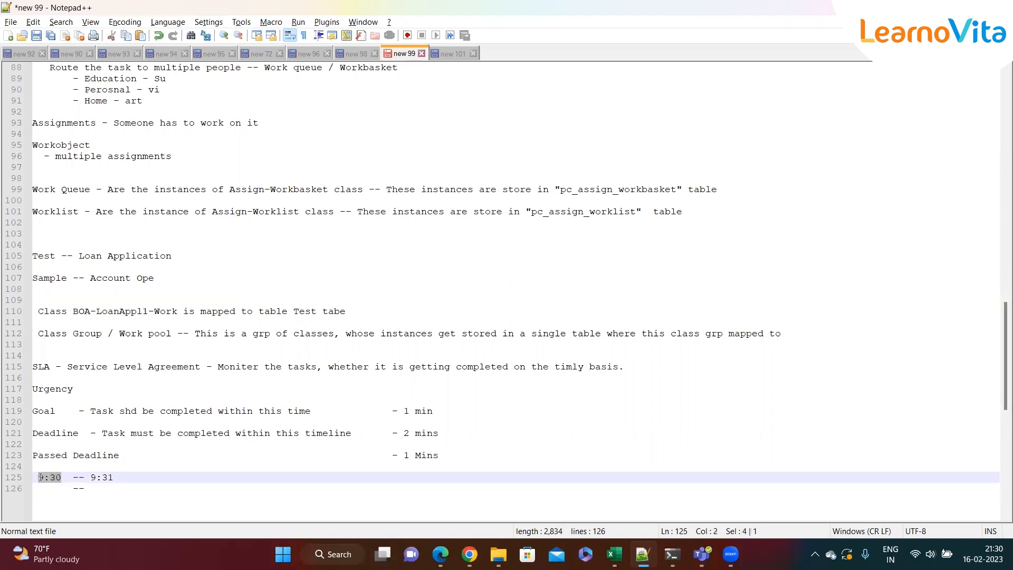
pyautogui.click(61, 478)
pyautogui.doubleClick(43, 411)
pyautogui.click(54, 421)
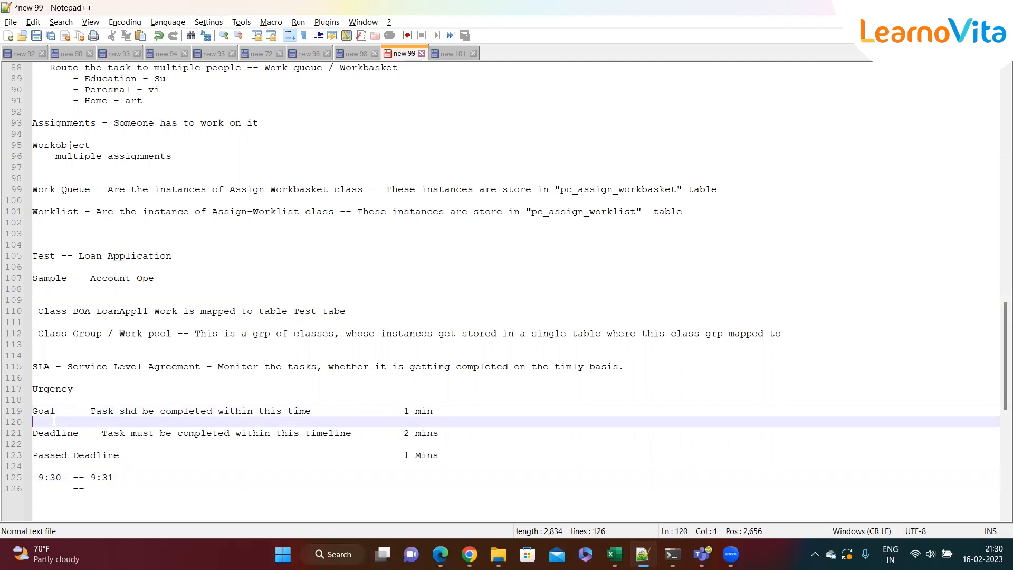
pyautogui.moveTo(436, 413); pyautogui.dragTo(402, 412)
pyautogui.moveTo(64, 477); pyautogui.dragTo(116, 478)
pyautogui.click(124, 479)
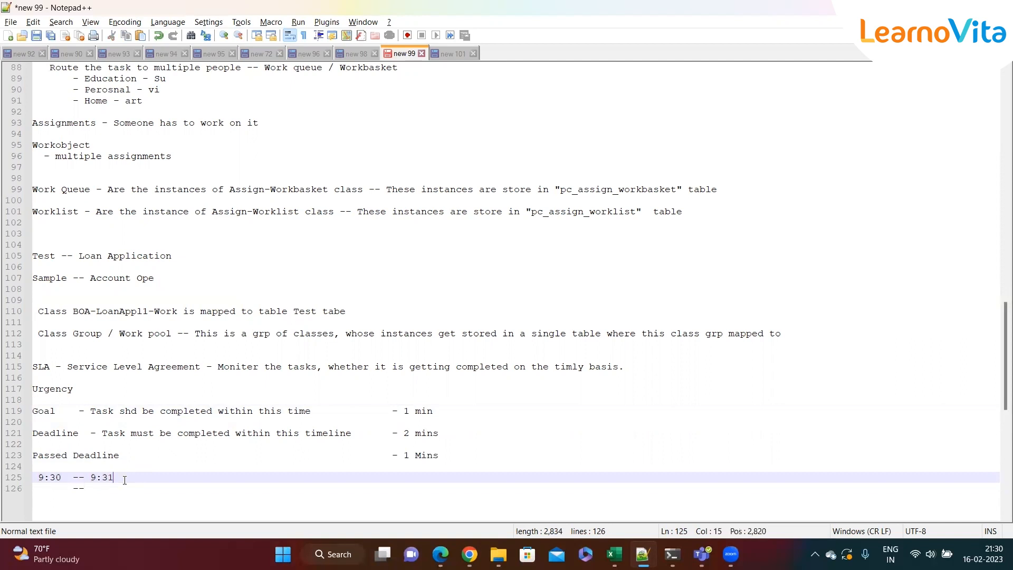
# Complete the second timeline line as "-- 9:32"
pyautogui.click(104, 489)
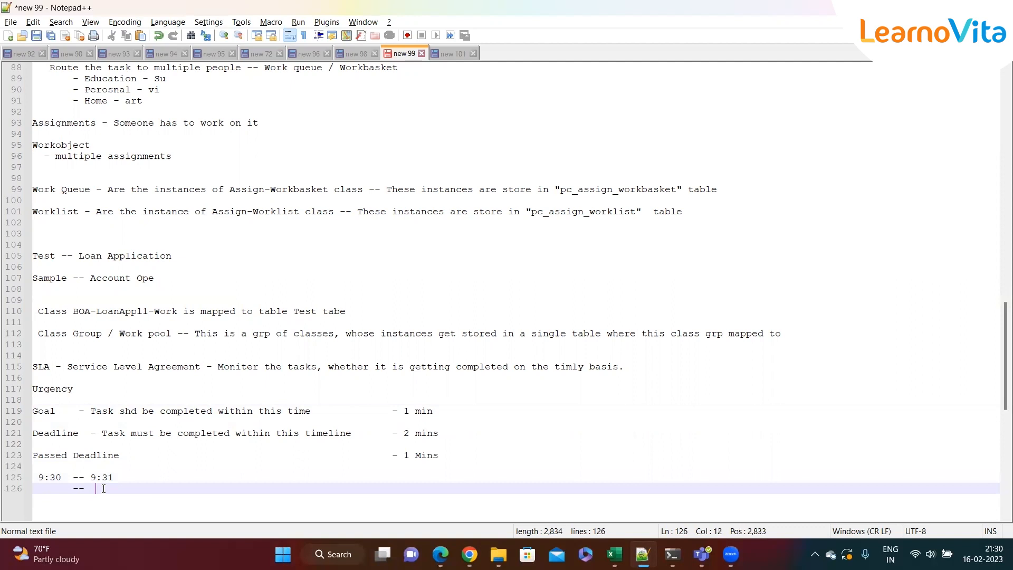
pyautogui.press('Left')
pyautogui.write('9:32')
pyautogui.click(147, 492)
pyautogui.click(448, 434)
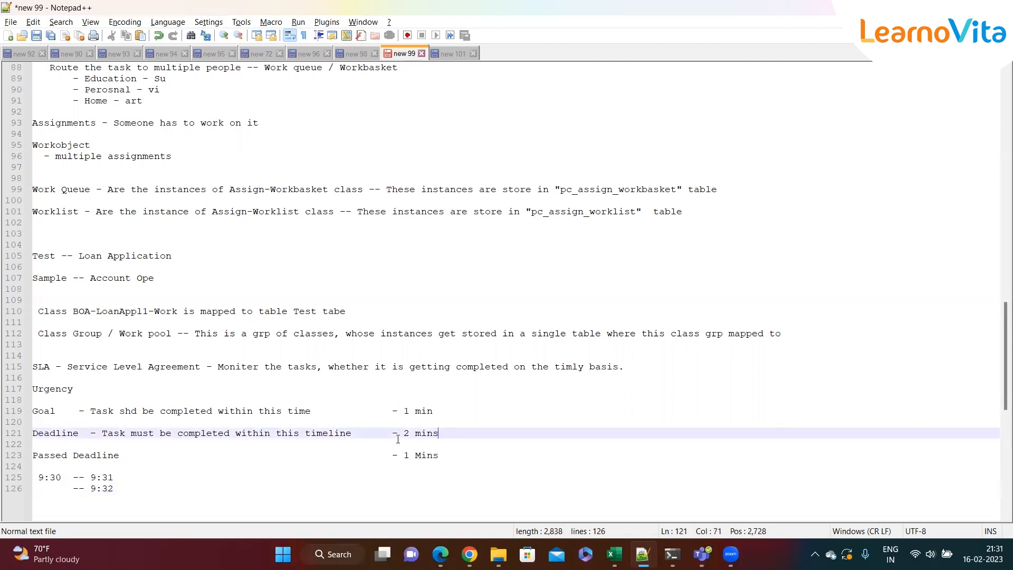
# Compare the Deadline interval and Goal line with the timeline entries
pyautogui.moveTo(415, 433); pyautogui.dragTo(407, 433)
pyautogui.click(458, 433)
pyautogui.moveTo(444, 434); pyautogui.dragTo(33, 411)
pyautogui.click(55, 478)
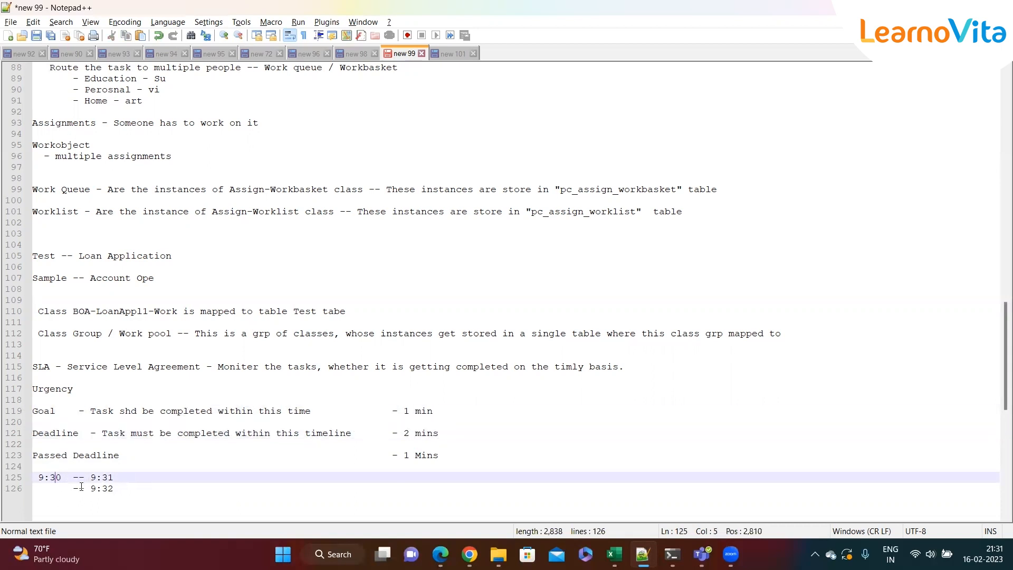
pyautogui.moveTo(62, 412); pyautogui.dragTo(33, 412)
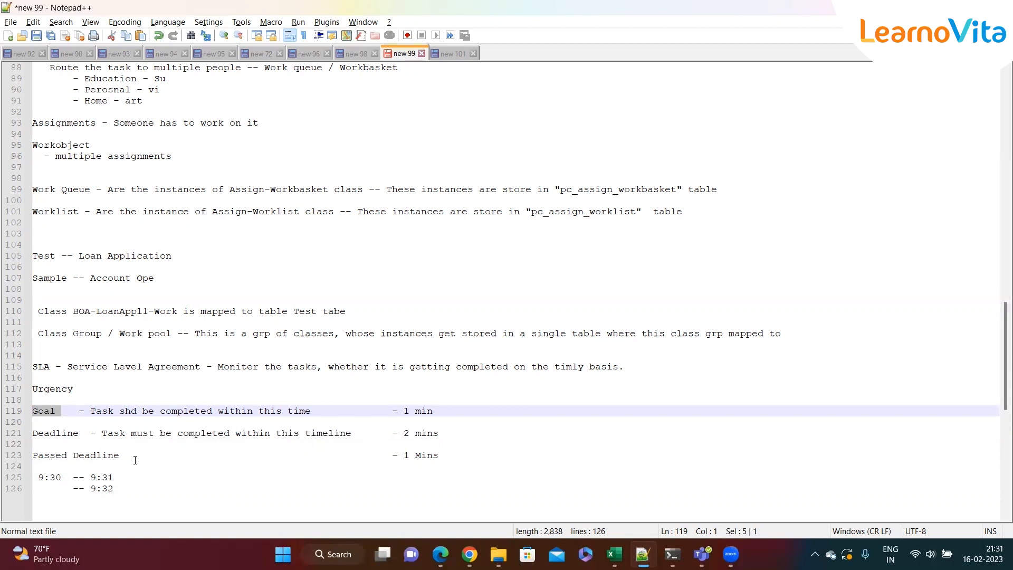
pyautogui.click(73, 467)
pyautogui.moveTo(72, 477); pyautogui.dragTo(40, 477)
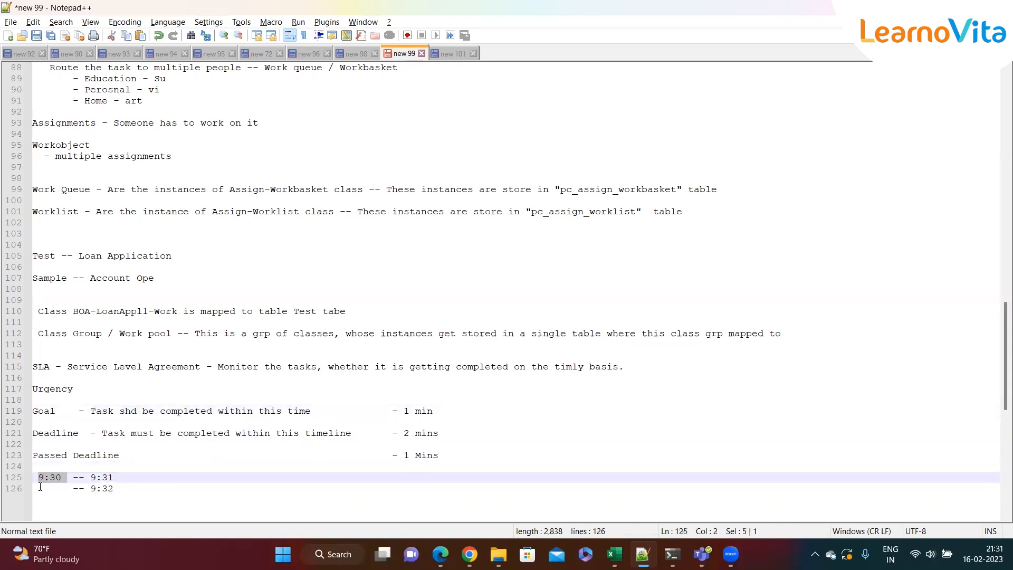
pyautogui.moveTo(438, 433); pyautogui.dragTo(392, 437)
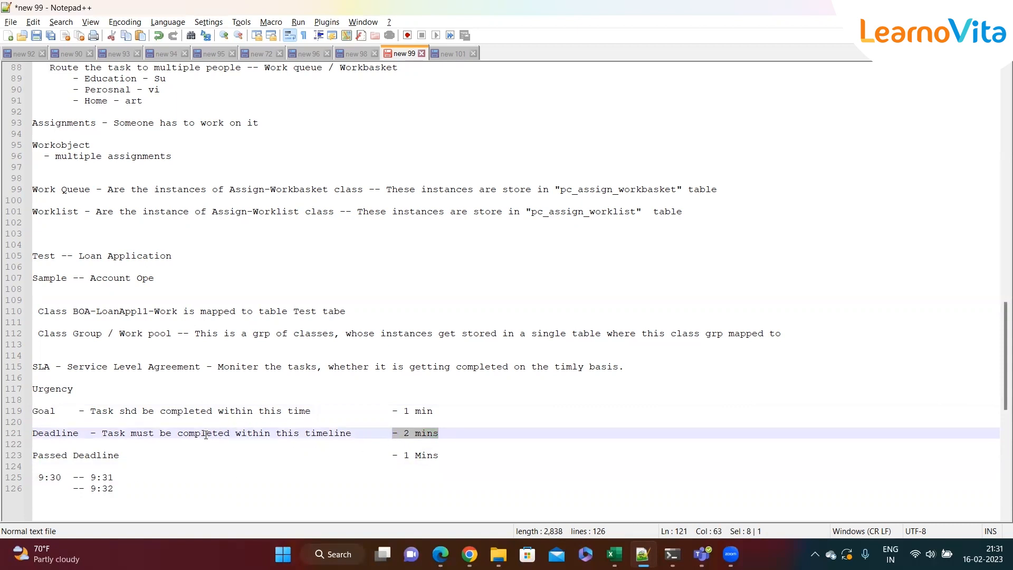
pyautogui.click(134, 488)
pyautogui.moveTo(112, 491); pyautogui.dragTo(69, 490)
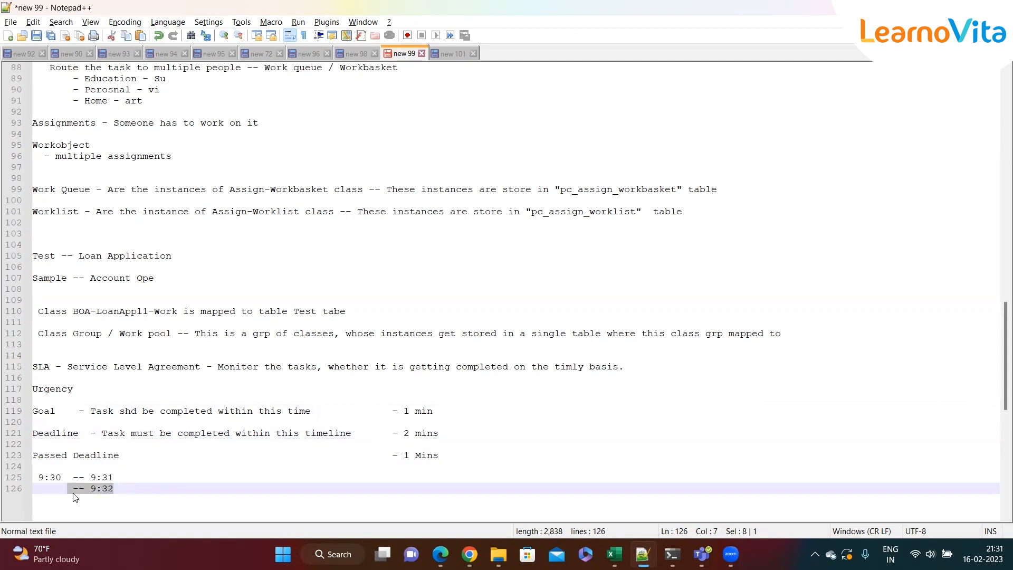
pyautogui.click(155, 489)
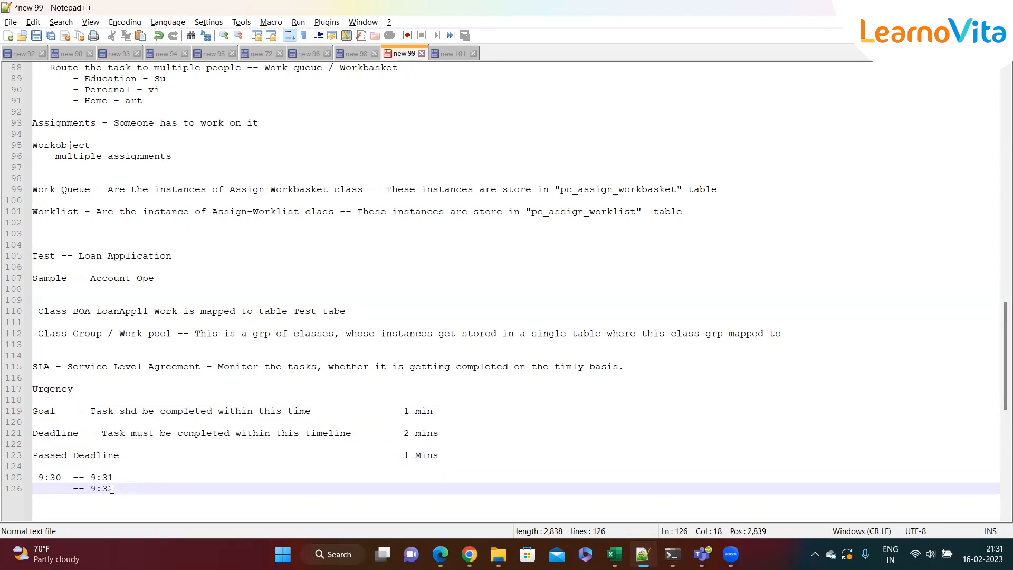
# Add a third timeline line "-- 9:33" under the existing entries
pyautogui.press('Return')
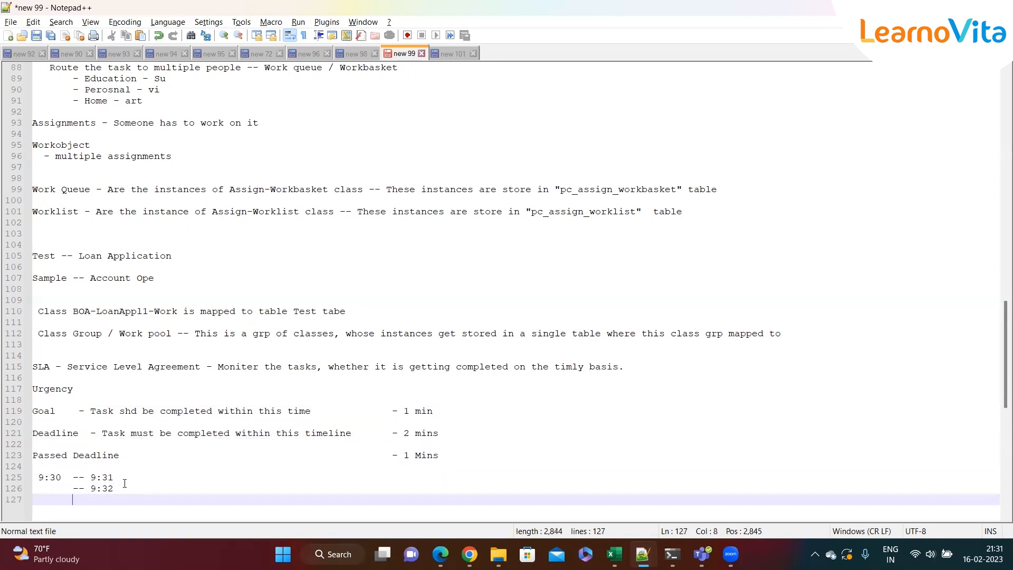
pyautogui.write('-- 9:33')
pyautogui.hotkey('shift', 'Up')
pyautogui.hotkey('shift', 'Up')
pyautogui.hotkey('shift', 'Up')
pyautogui.click(180, 488)
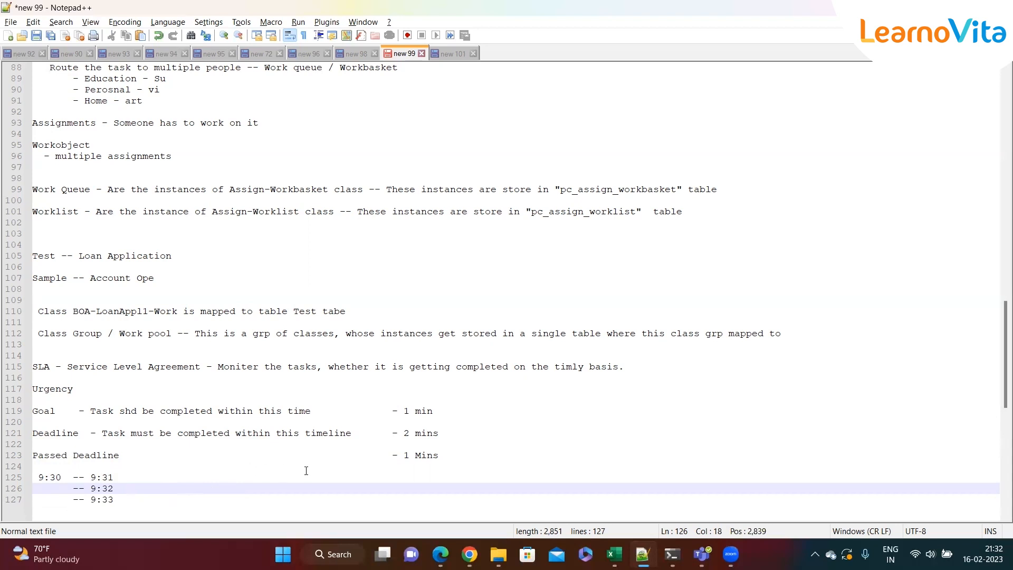
# Compare the Passed Deadline interval with the 9:30 to 9:33 timeline entries
pyautogui.click(463, 437)
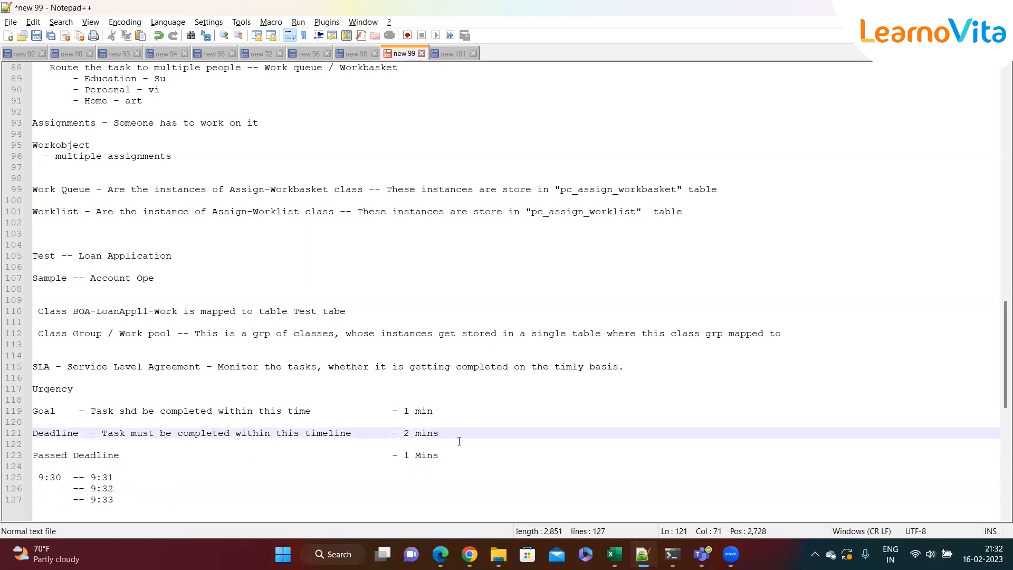
pyautogui.moveTo(122, 499); pyautogui.dragTo(165, 467)
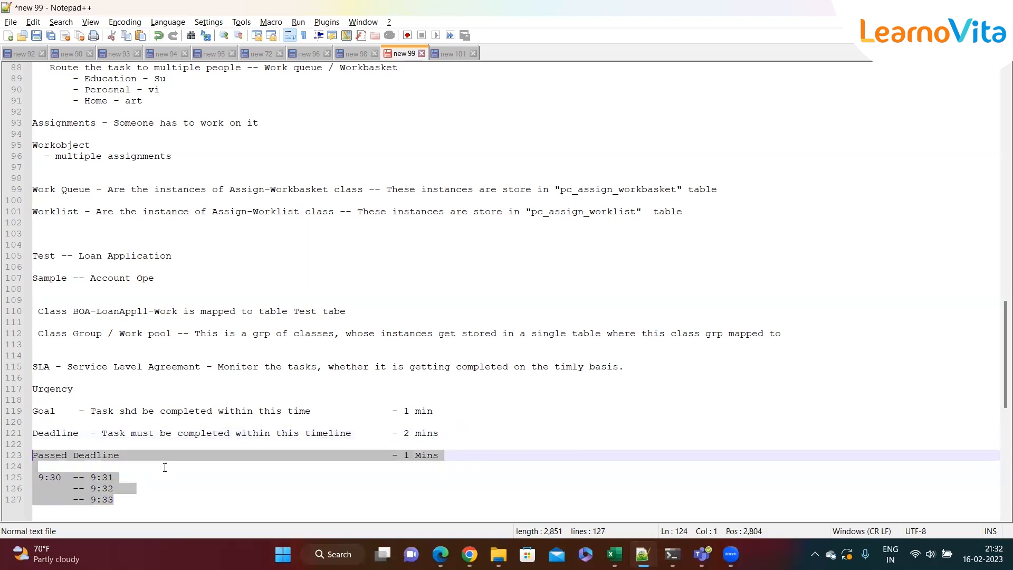
pyautogui.click(165, 468)
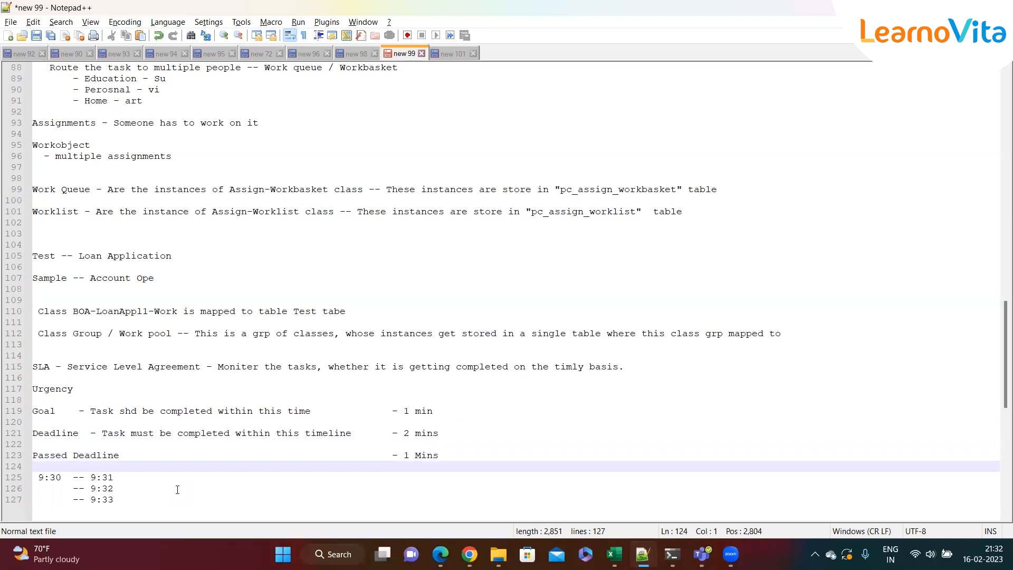
pyautogui.click(177, 489)
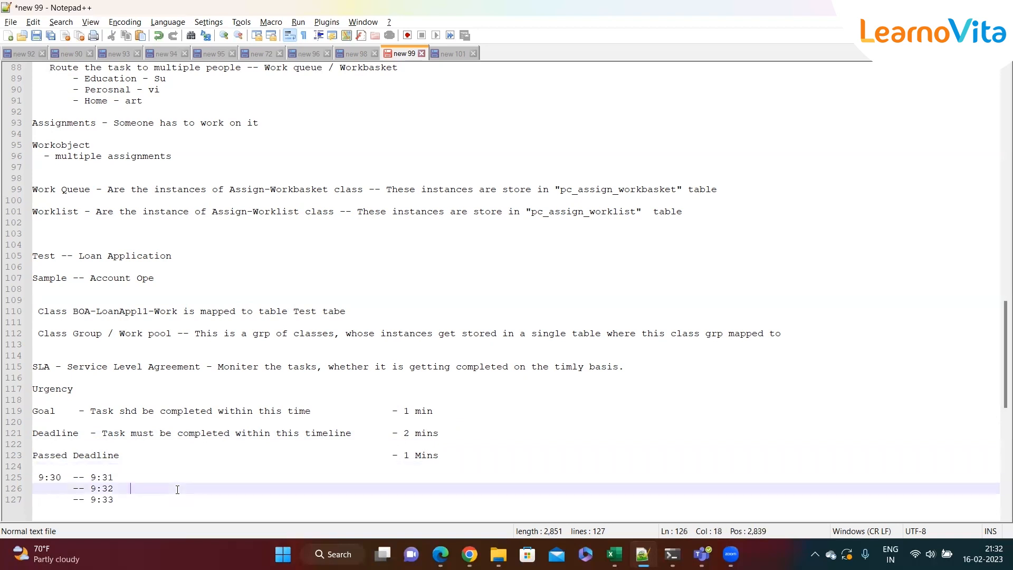
pyautogui.moveTo(61, 479); pyautogui.dragTo(33, 478)
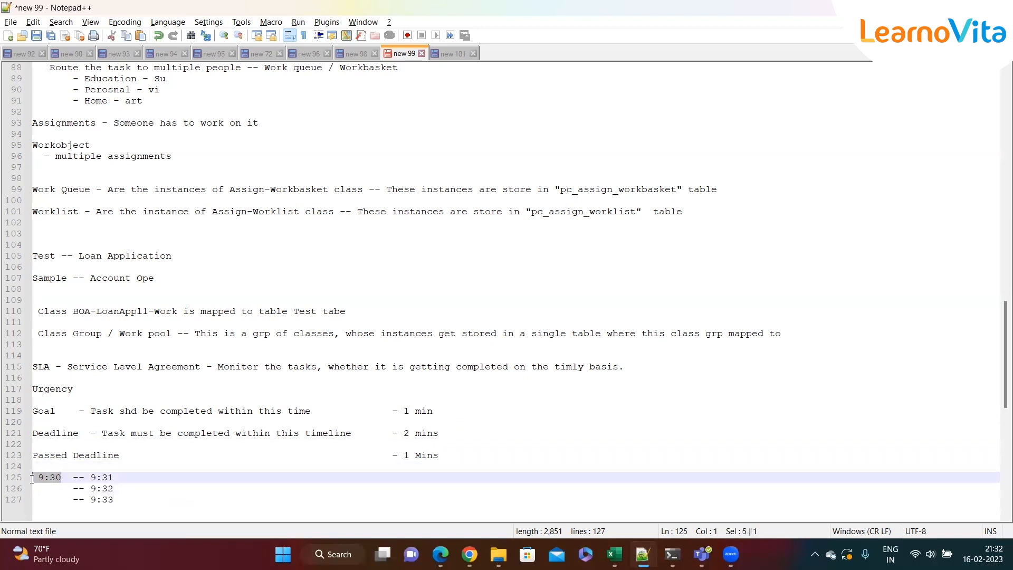
pyautogui.click(27, 412)
pyautogui.click(40, 412)
pyautogui.doubleClick(50, 435)
pyautogui.moveTo(129, 489); pyautogui.dragTo(30, 473)
pyautogui.click(145, 466)
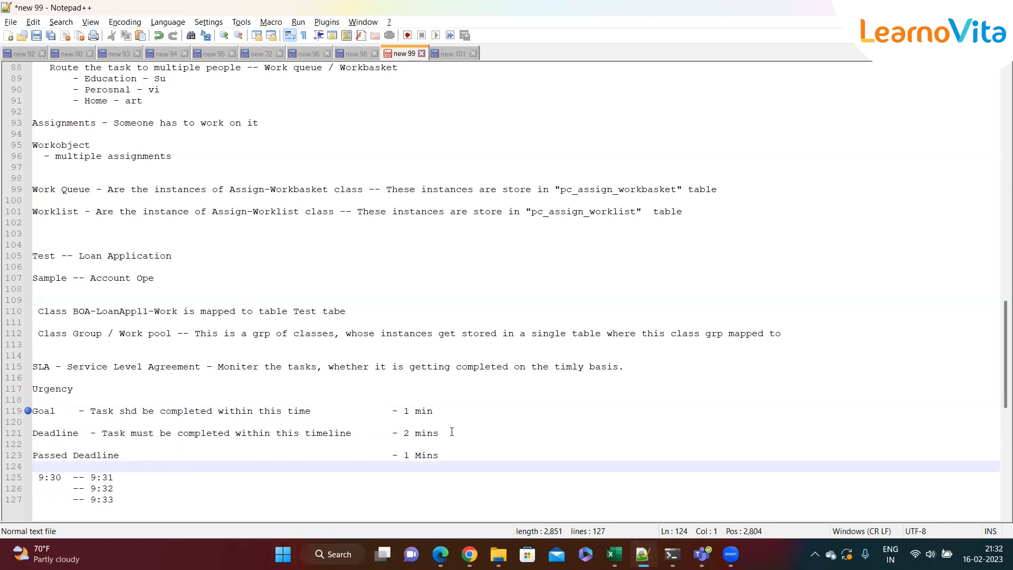
# Change the notes' Goal interval to 2 min and the Deadline interval to 4 mins
pyautogui.moveTo(440, 432); pyautogui.dragTo(33, 414)
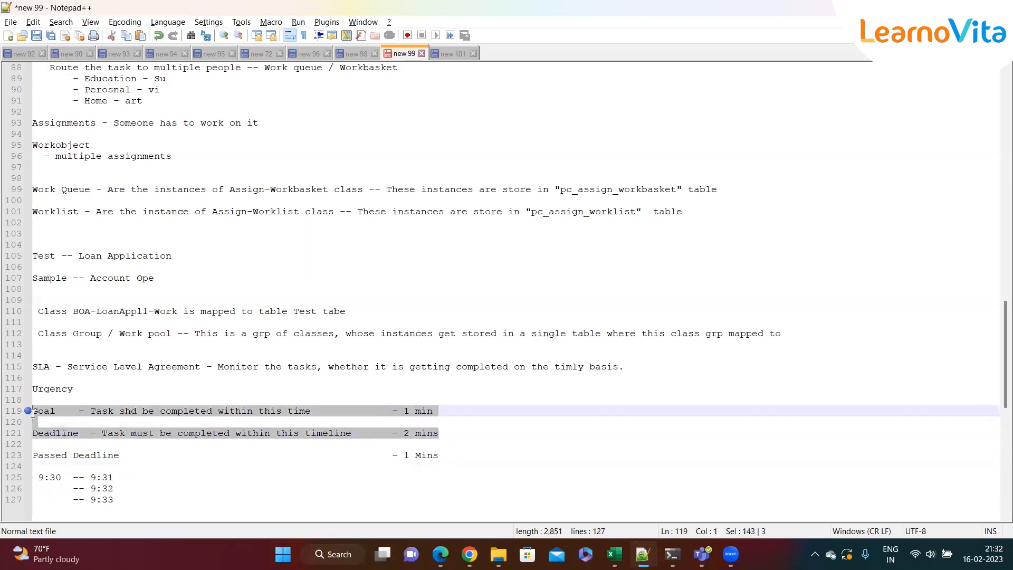
pyautogui.click(161, 478)
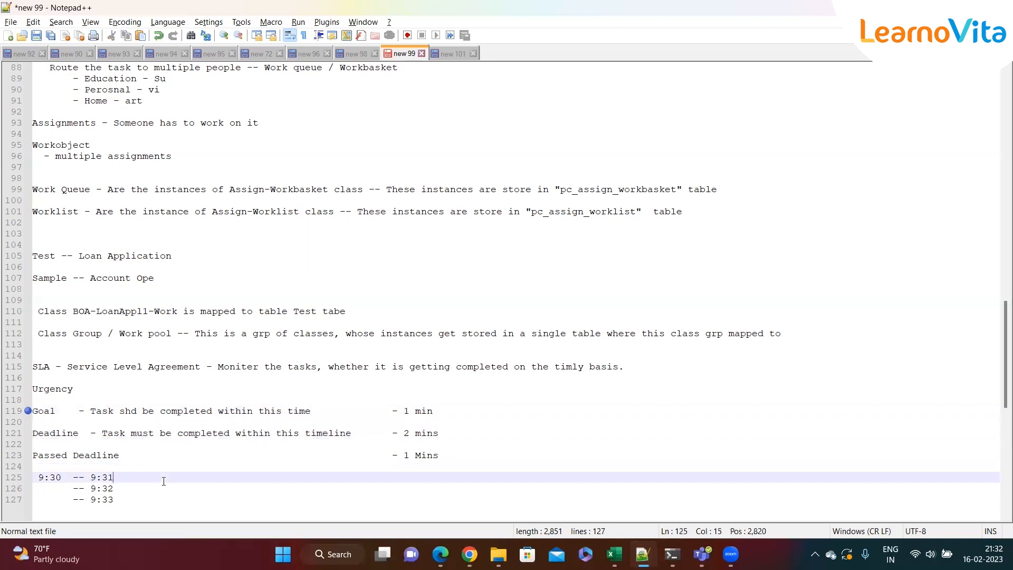
pyautogui.click(409, 411)
pyautogui.press('BackSpace')
pyautogui.write('2')
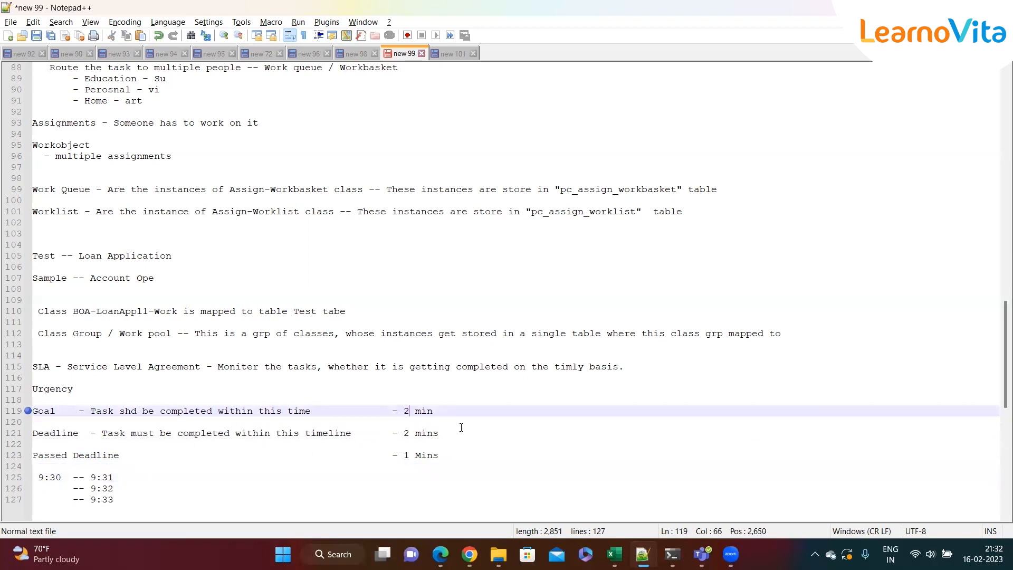
pyautogui.click(409, 433)
pyautogui.press('BackSpace')
pyautogui.write('4')
# Update the timeline entries to "9:30 -- 9:32" and "-- 9:34"
pyautogui.click(130, 477)
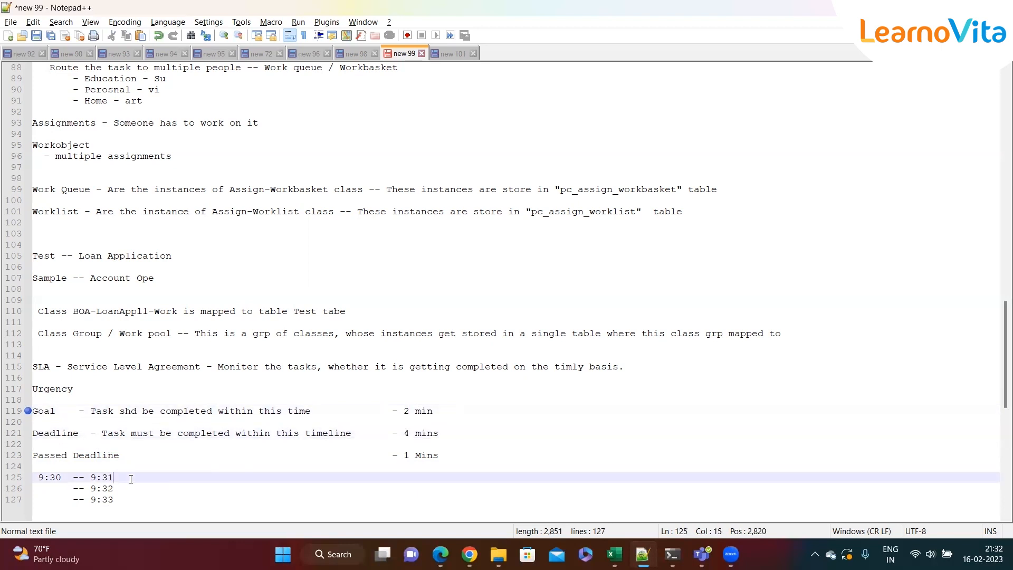
pyautogui.press('BackSpace')
pyautogui.write('2')
pyautogui.click(137, 485)
pyautogui.press('BackSpace')
pyautogui.press('BackSpace')
pyautogui.press('BackSpace')
pyautogui.write('4')
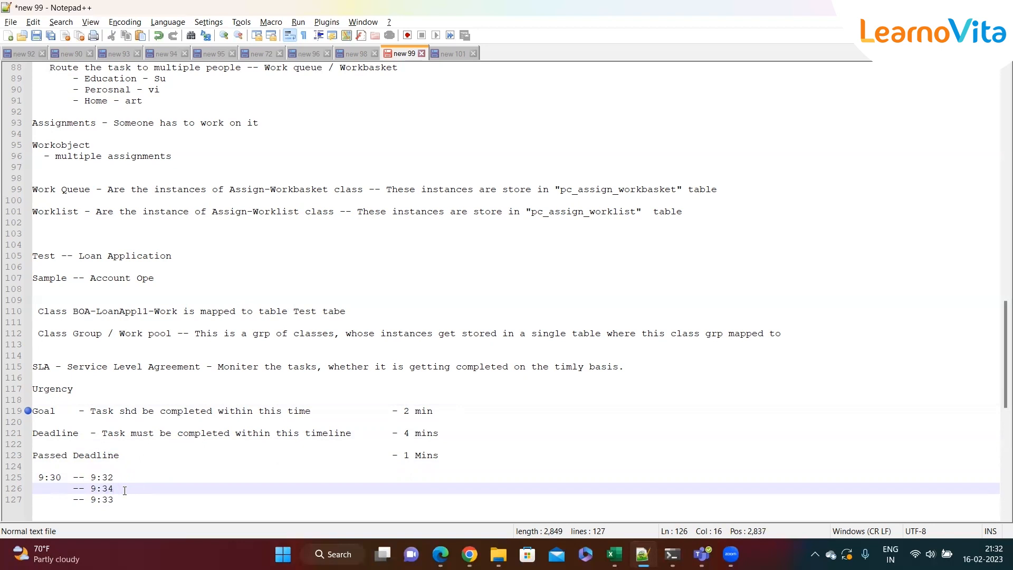
# Compare the revised Deadline and Passed Deadline notes with the timeline entries
pyautogui.moveTo(126, 491); pyautogui.dragTo(87, 491)
pyautogui.click(134, 500)
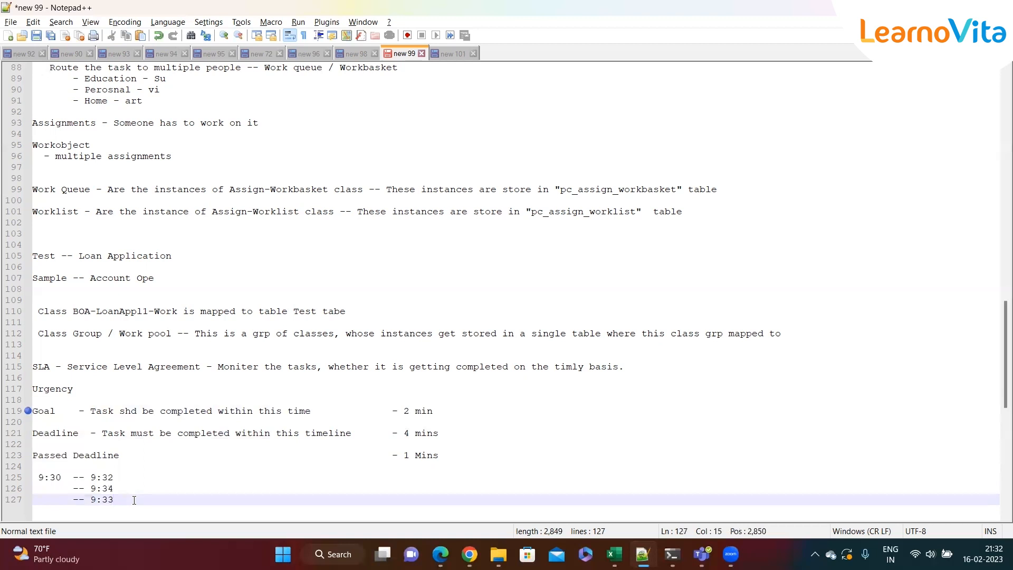
pyautogui.moveTo(134, 500); pyautogui.dragTo(32, 478)
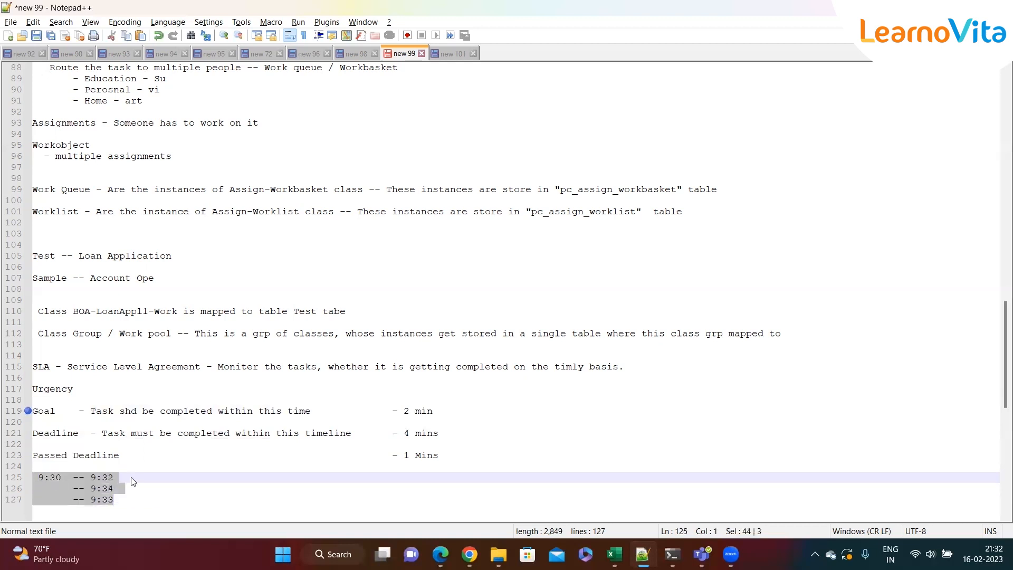
pyautogui.click(168, 478)
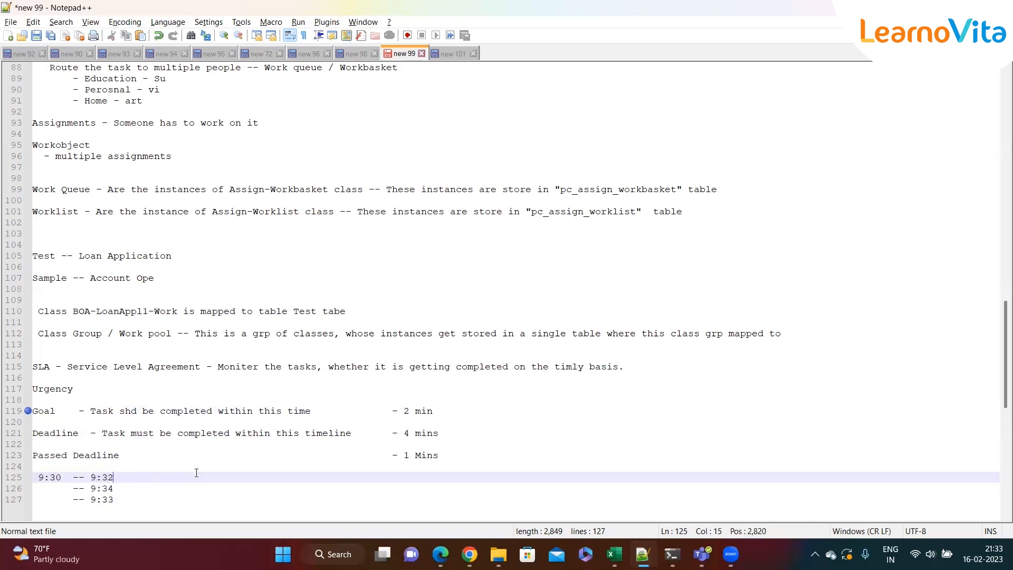
pyautogui.moveTo(468, 438); pyautogui.dragTo(85, 434)
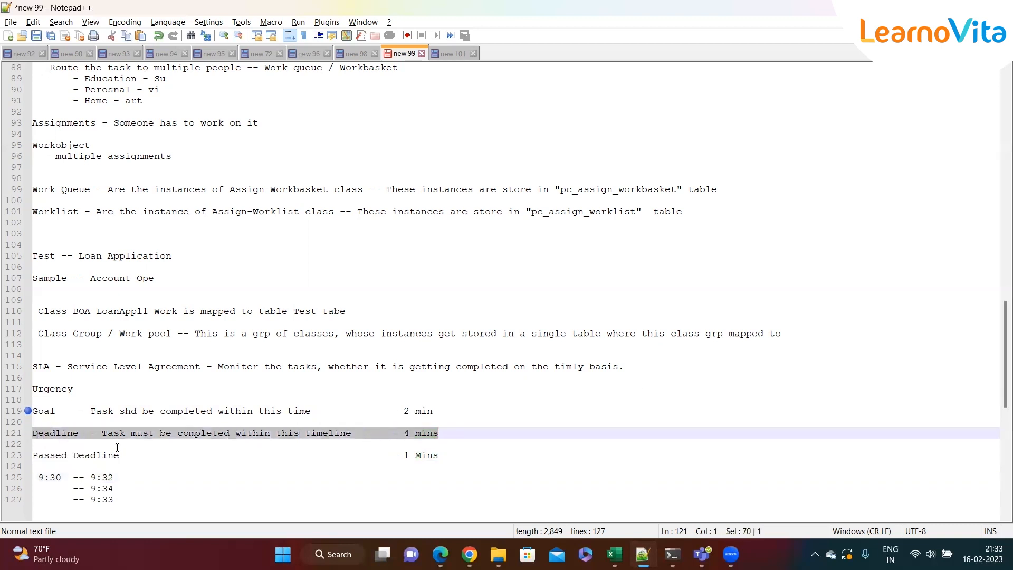
pyautogui.click(176, 455)
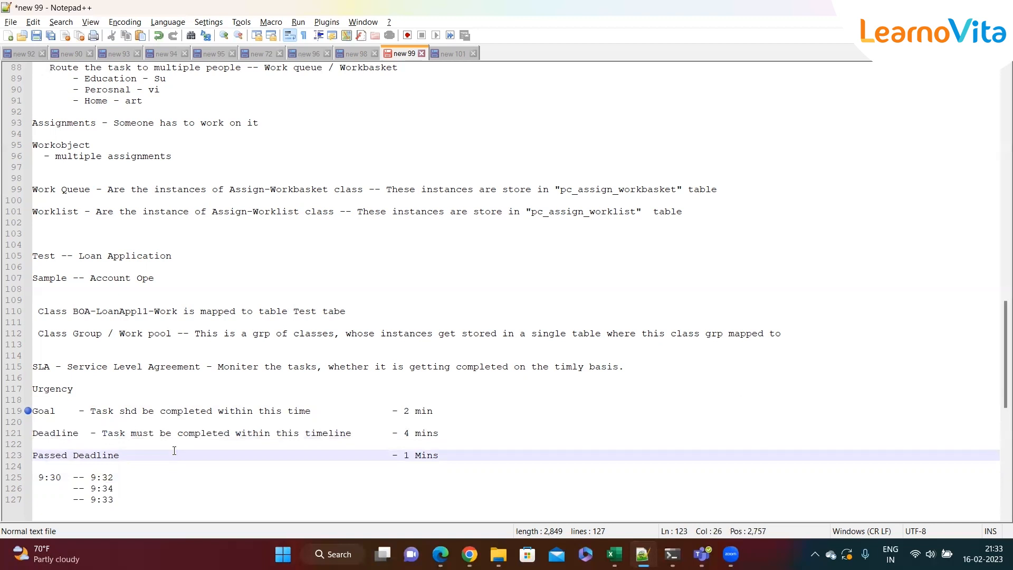
# Switch to the browser and review the SLA's Goal, Deadline and Passed deadline intervals
pyautogui.hotkey('alt', 'Tab')
pyautogui.click(297, 76)
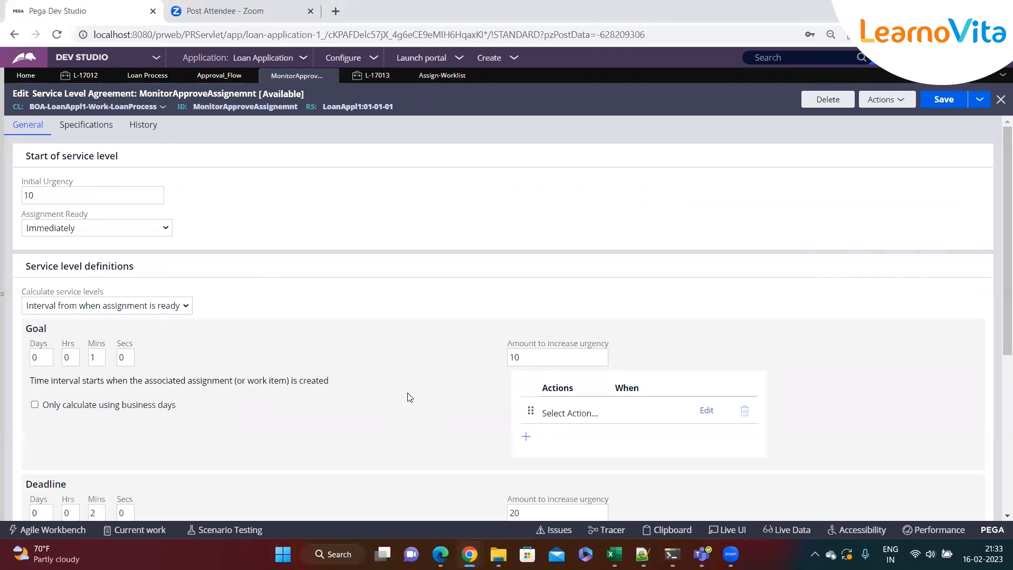
pyautogui.scroll(-3, 410, 397)
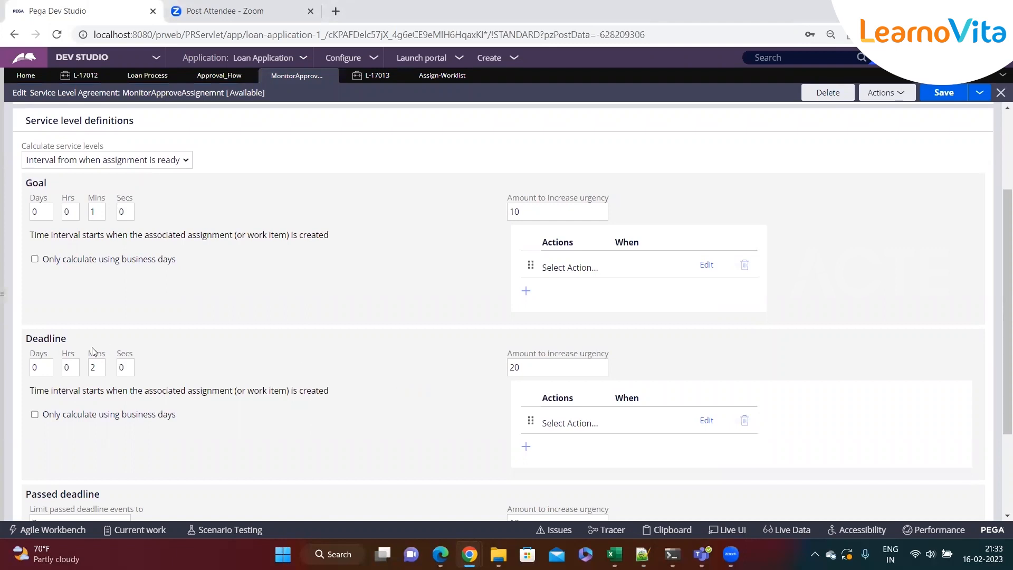
pyautogui.doubleClick(53, 340)
pyautogui.scroll(-3, 209, 388)
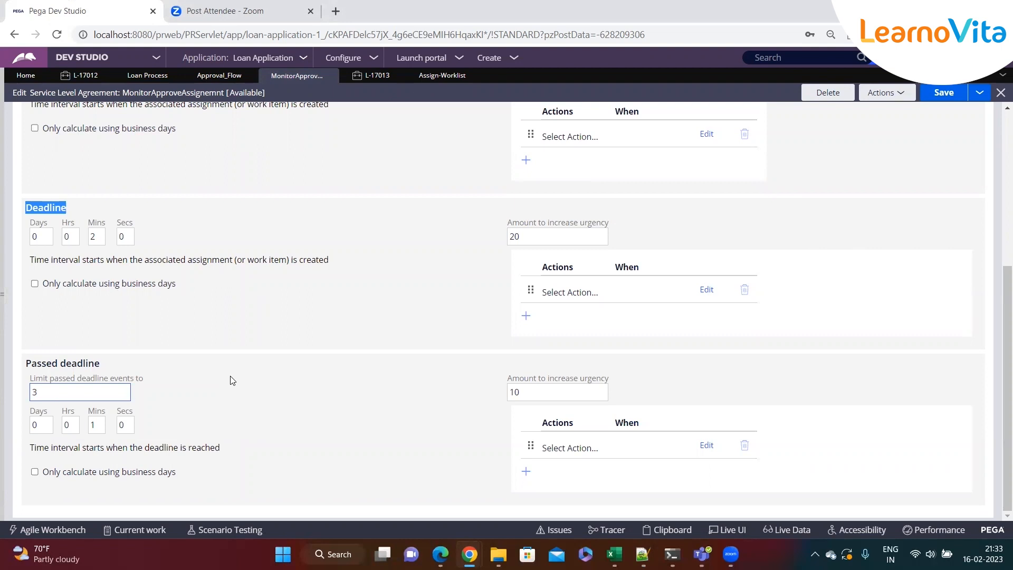
pyautogui.moveTo(132, 366); pyautogui.dragTo(18, 373)
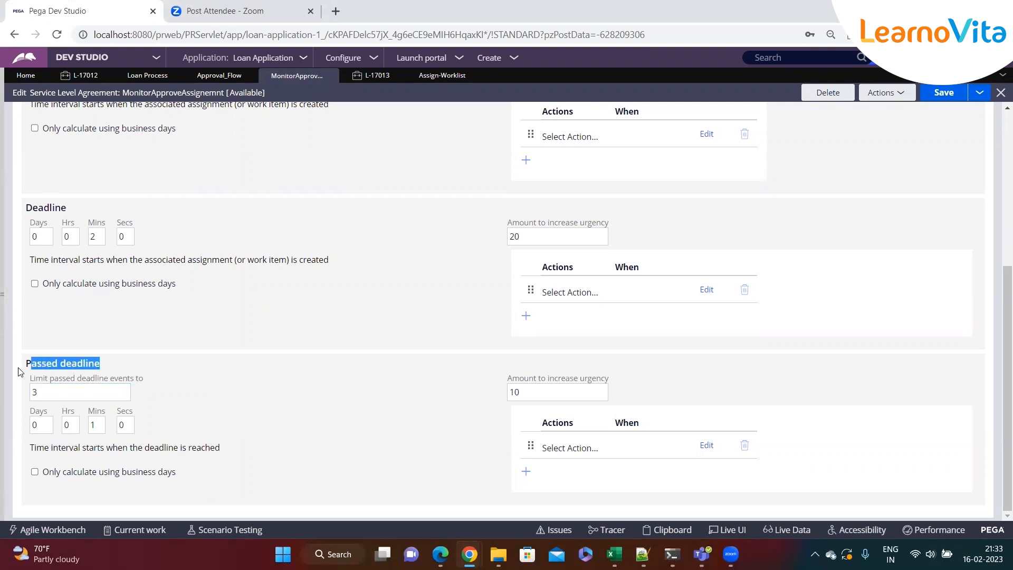
pyautogui.click(199, 391)
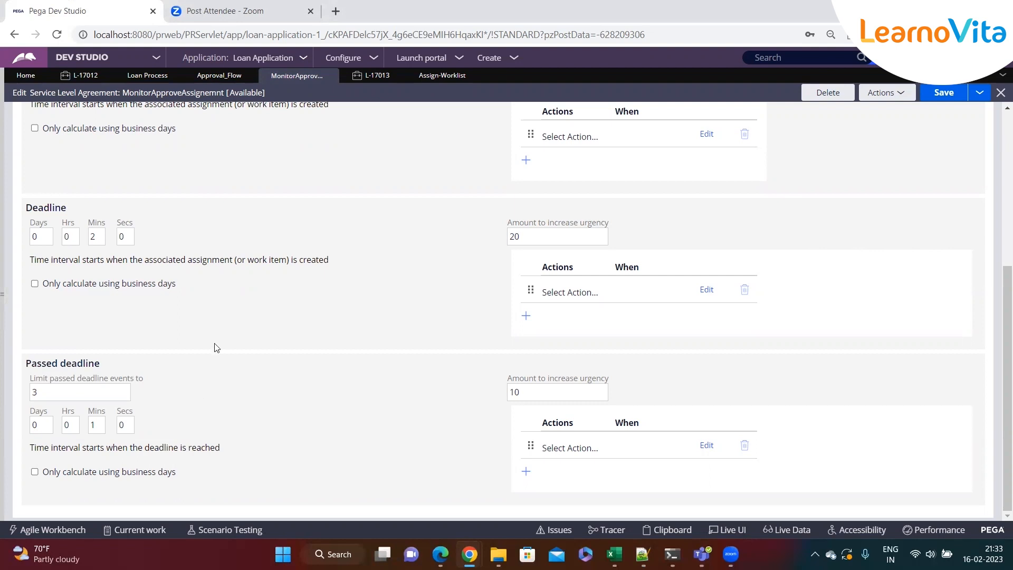
pyautogui.scroll(5, 332, 309)
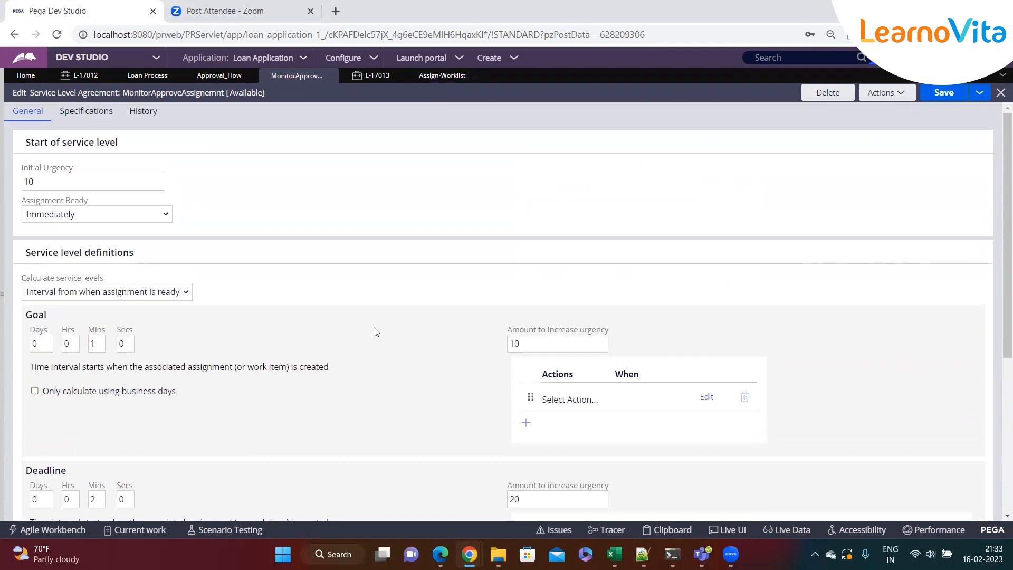
pyautogui.click(549, 357)
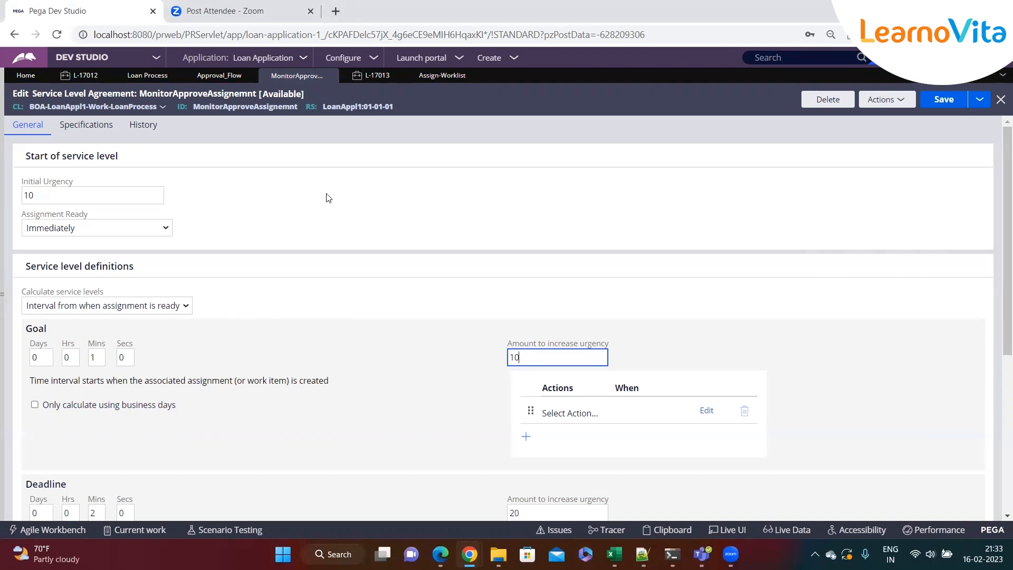
# Open the App explorer and browse the Assign-Worklist and Assign-WorkBasket instances alongside the SLA form
pyautogui.click(3, 294)
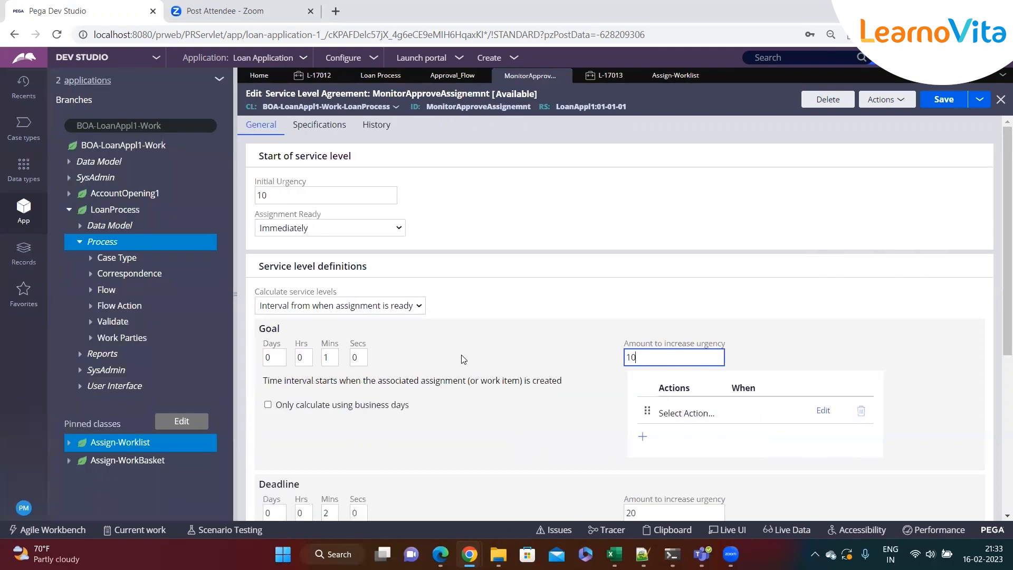
pyautogui.click(108, 443)
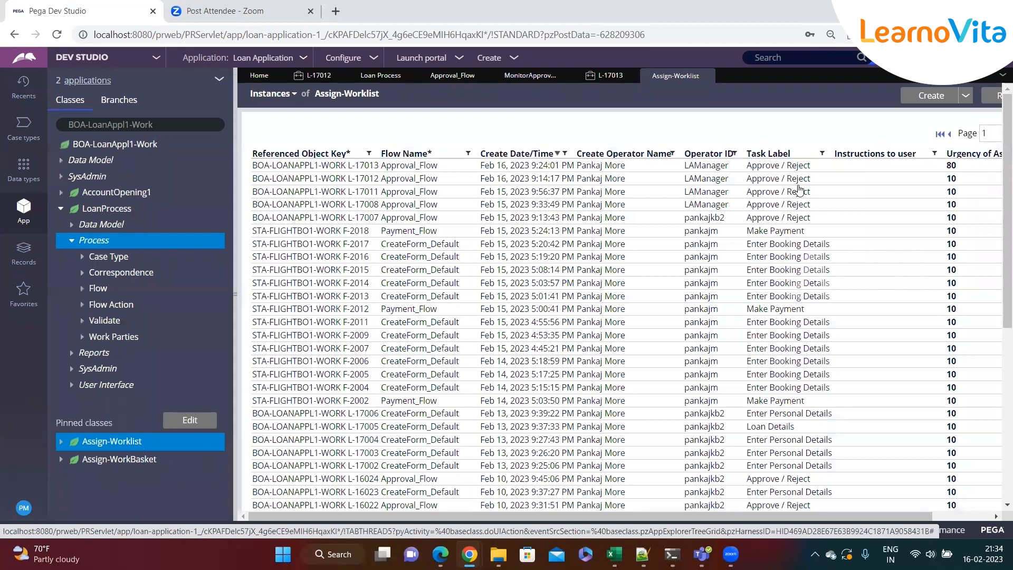
pyautogui.click(501, 77)
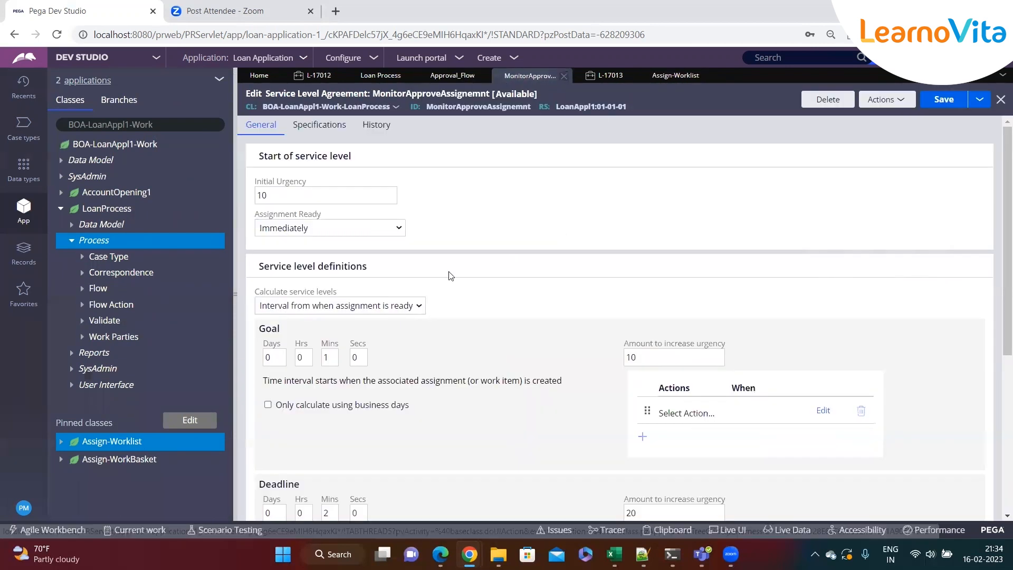
pyautogui.scroll(-5, 560, 399)
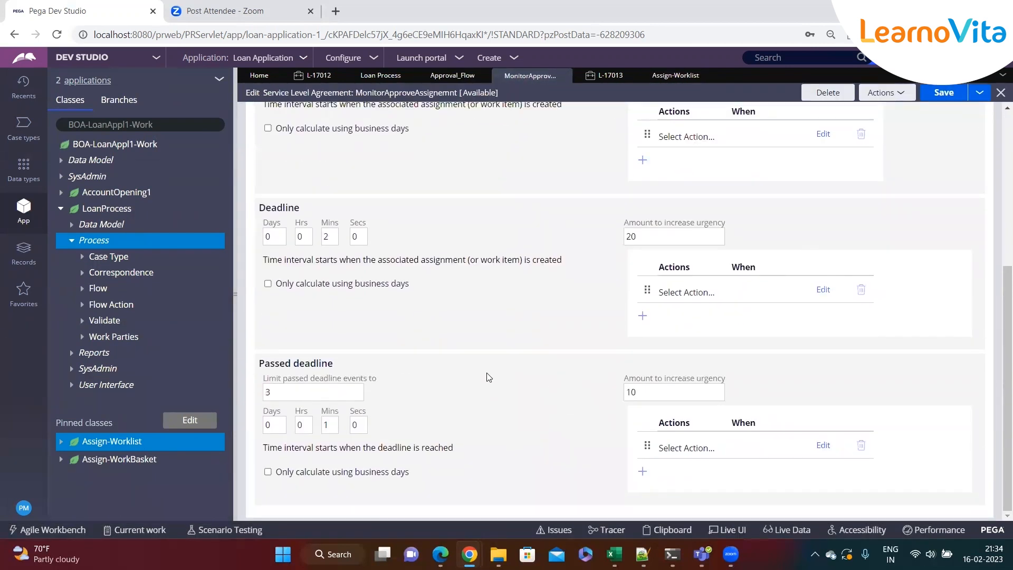
pyautogui.scroll(5, 486, 378)
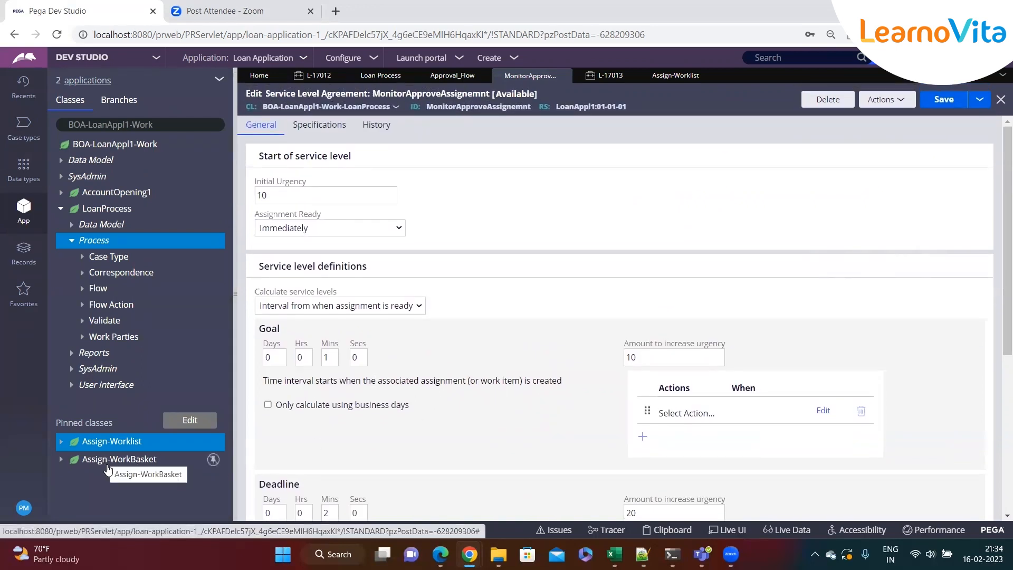
pyautogui.click(107, 461)
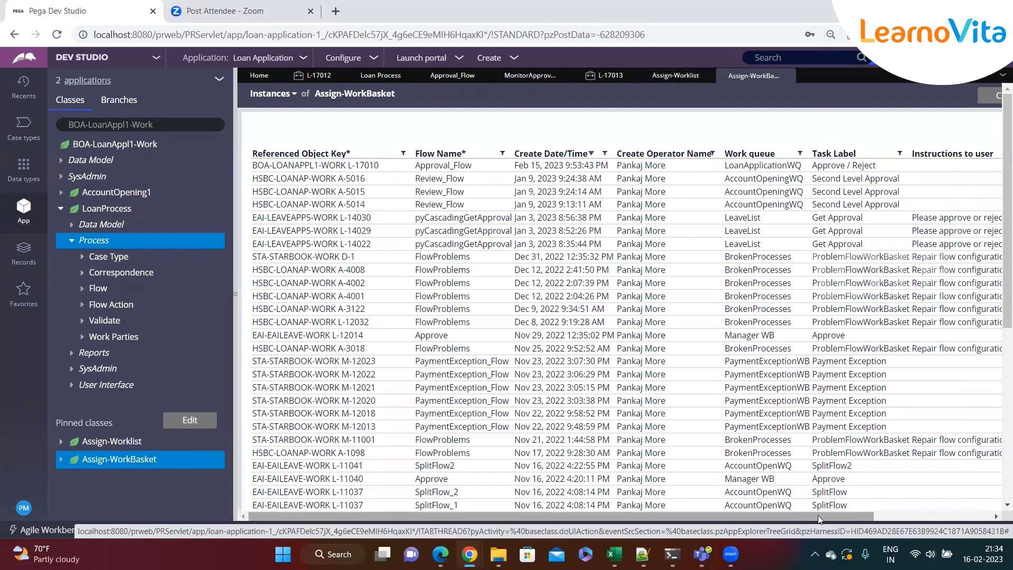
pyautogui.moveTo(817, 515); pyautogui.dragTo(935, 515)
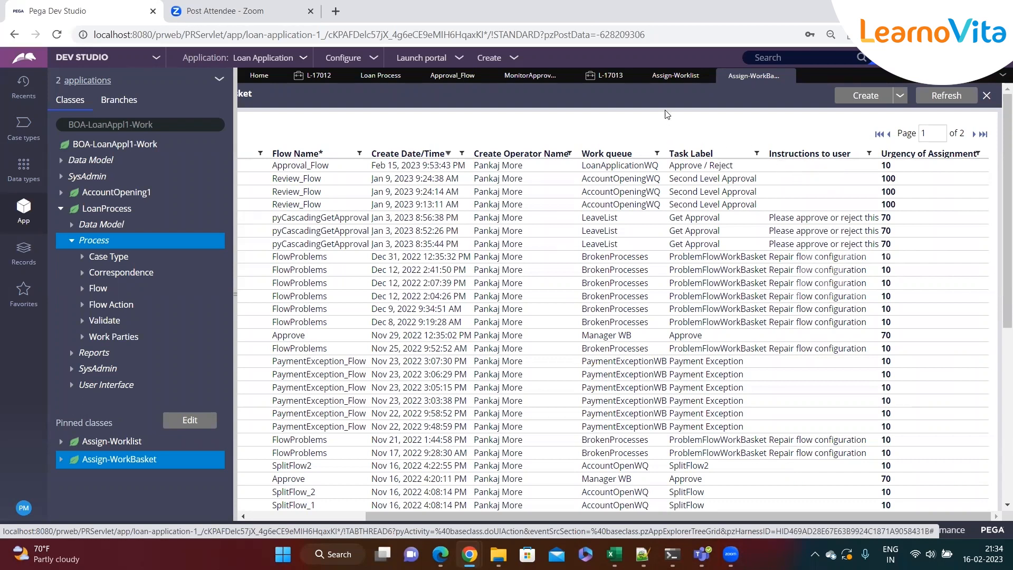
pyautogui.click(666, 80)
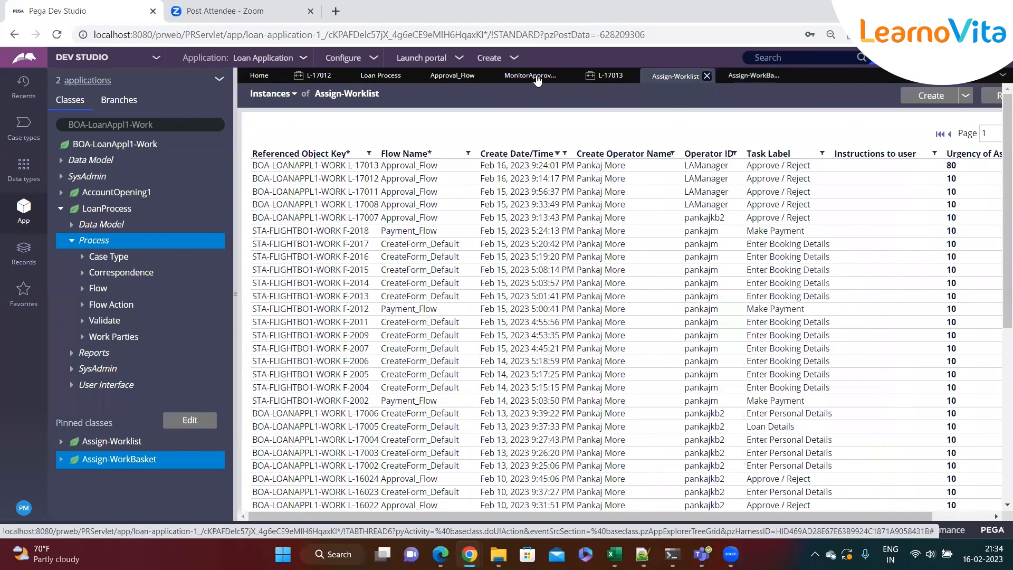
pyautogui.click(536, 79)
pyautogui.scroll(-3, 591, 295)
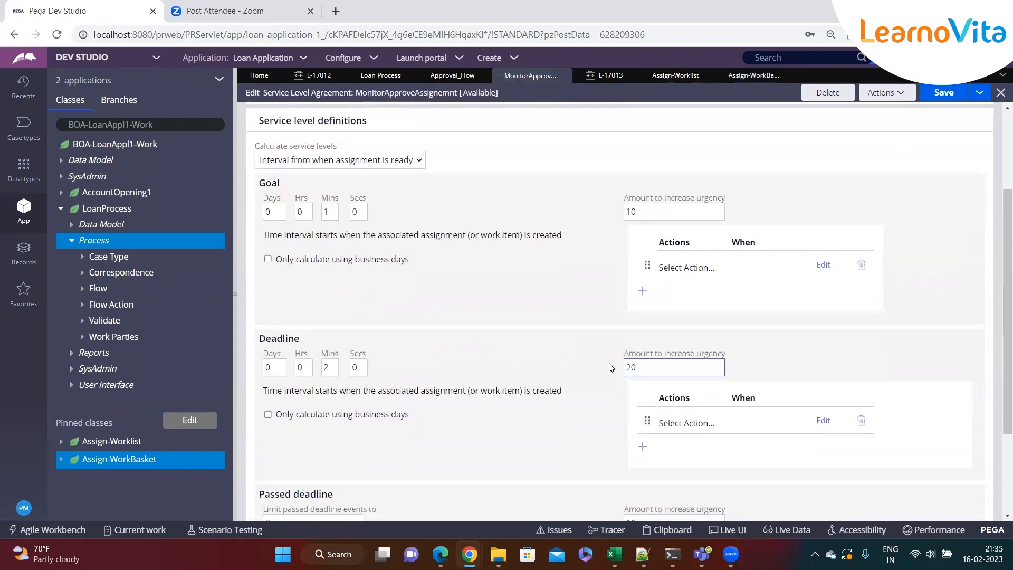
pyautogui.click(642, 291)
pyautogui.click(742, 323)
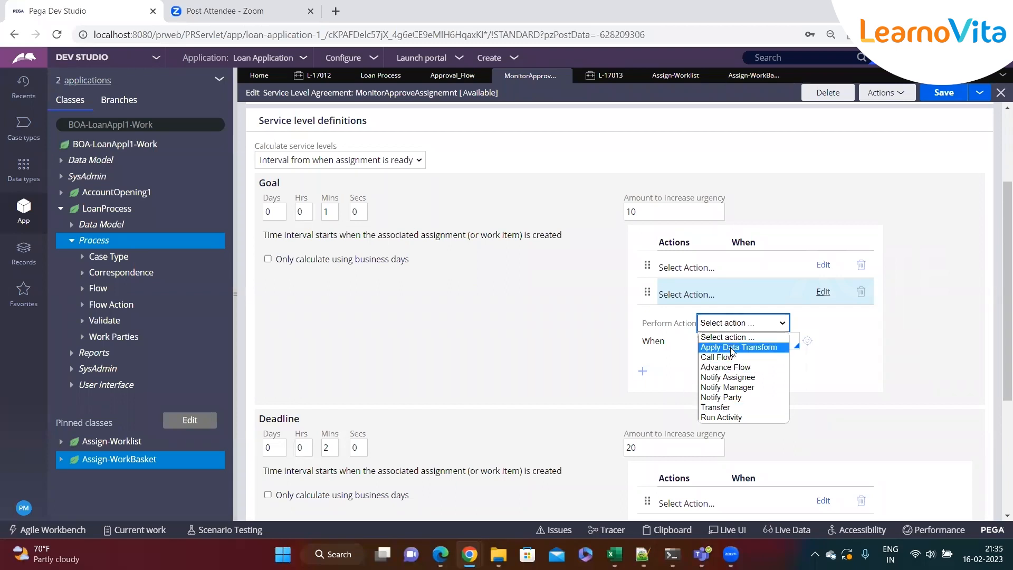
pyautogui.click(809, 291)
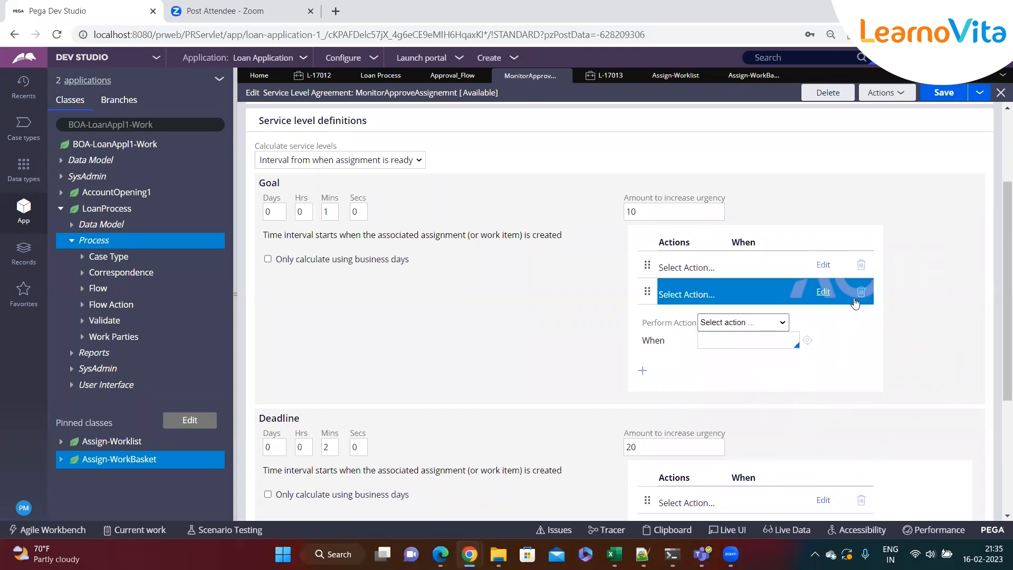
pyautogui.click(861, 293)
pyautogui.click(855, 273)
pyautogui.click(862, 268)
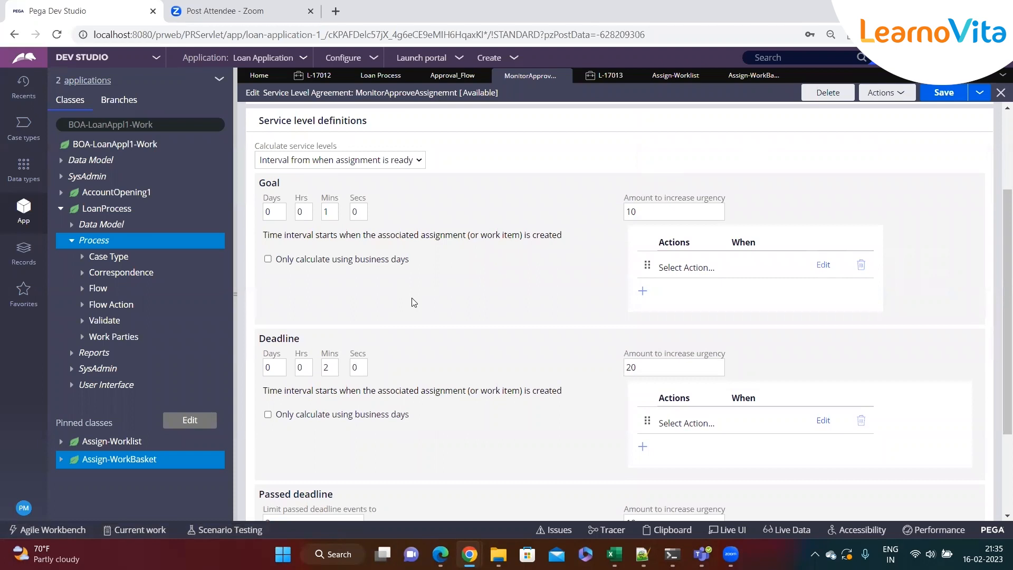
# Review the Approval_Flow diagram and the Assign-WorkBasket and Assign-Worklist urgency columns, then return to the SLA
pyautogui.moveTo(322, 199); pyautogui.dragTo(340, 201)
pyautogui.click(433, 82)
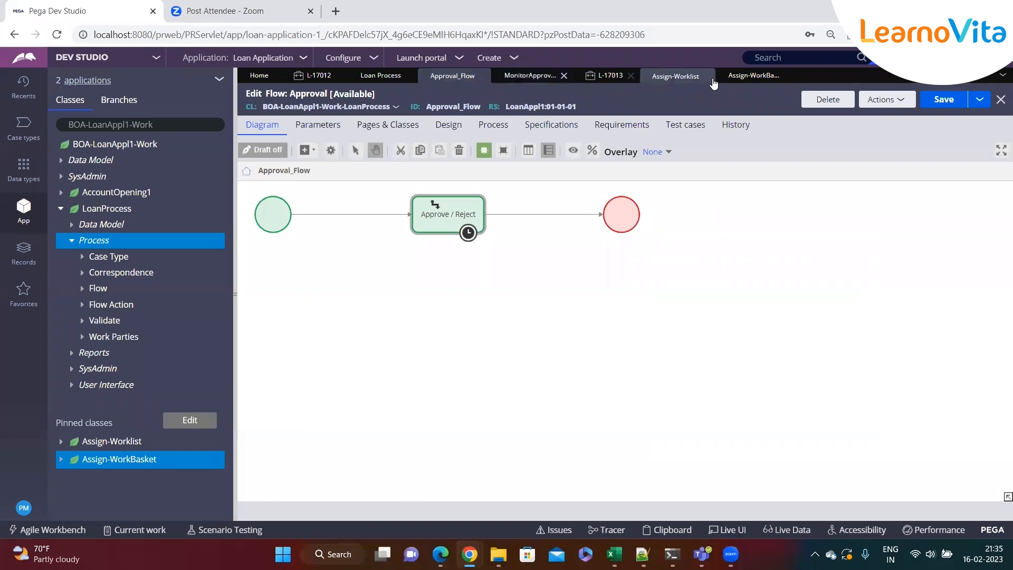
pyautogui.click(751, 75)
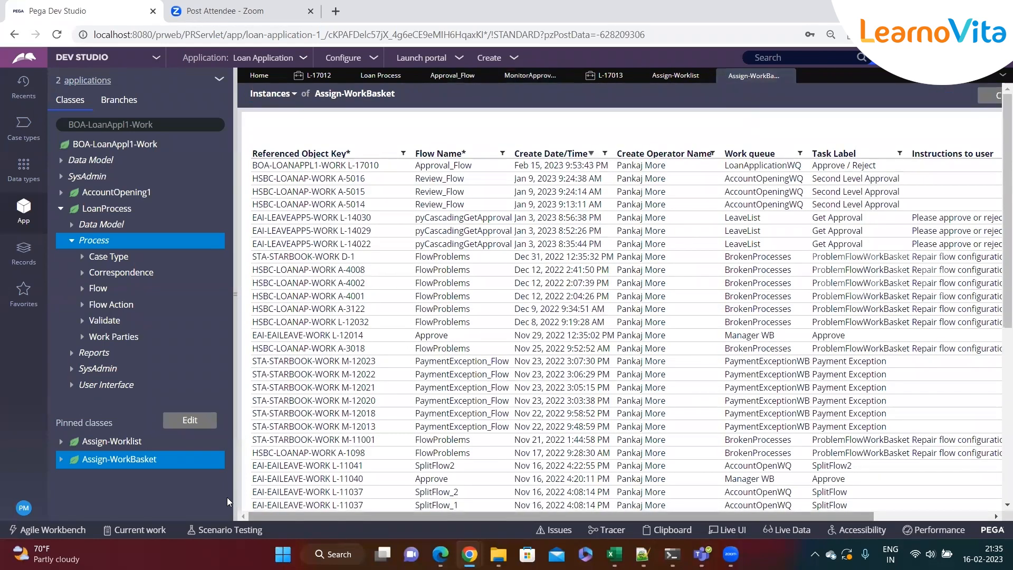
pyautogui.click(110, 441)
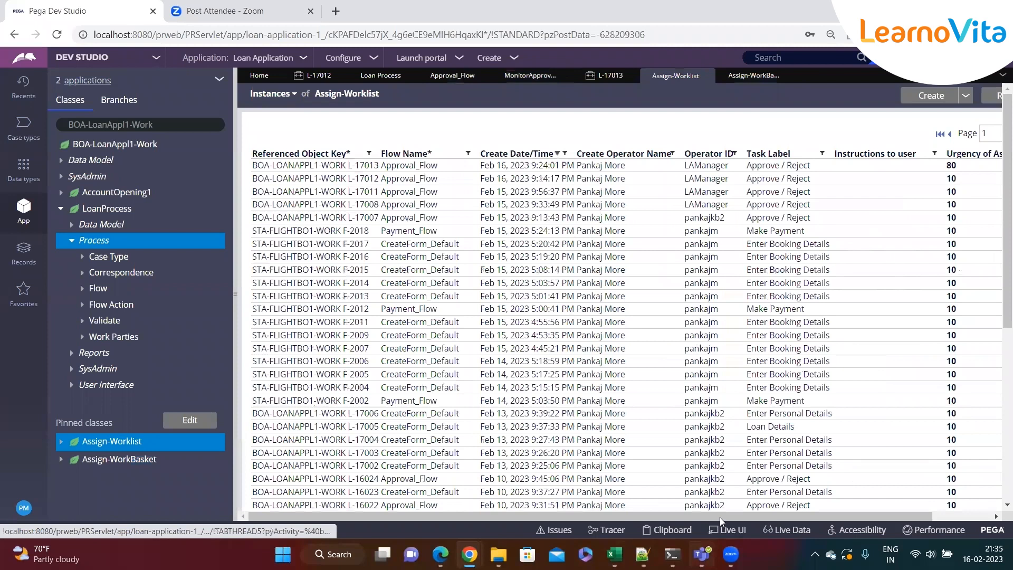
pyautogui.moveTo(900, 516); pyautogui.dragTo(970, 491)
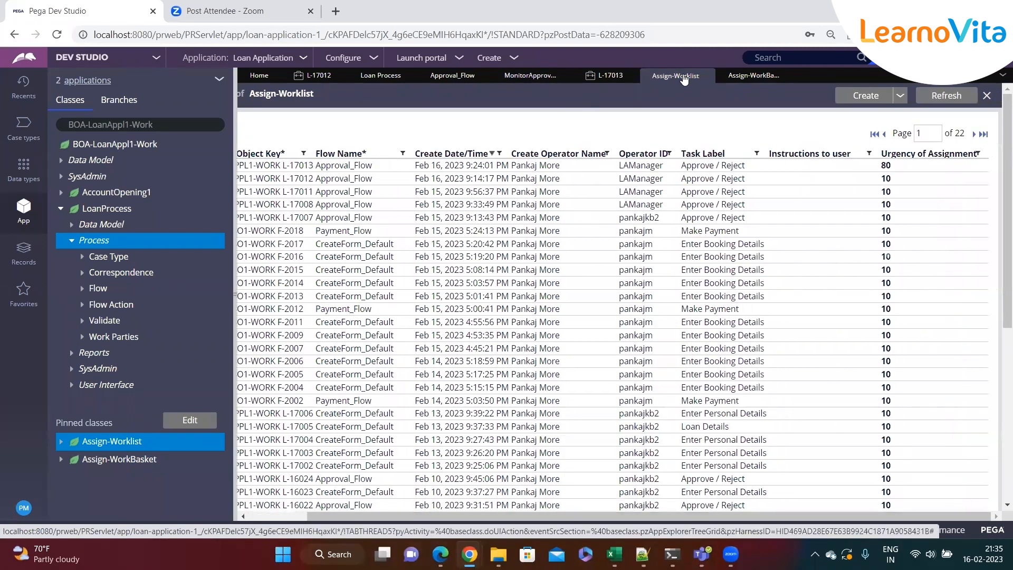
pyautogui.click(530, 76)
# Return to the SLA and set the Goal interval to 5 hours 1 minute and the Deadline to 24 days
pyautogui.click(275, 212)
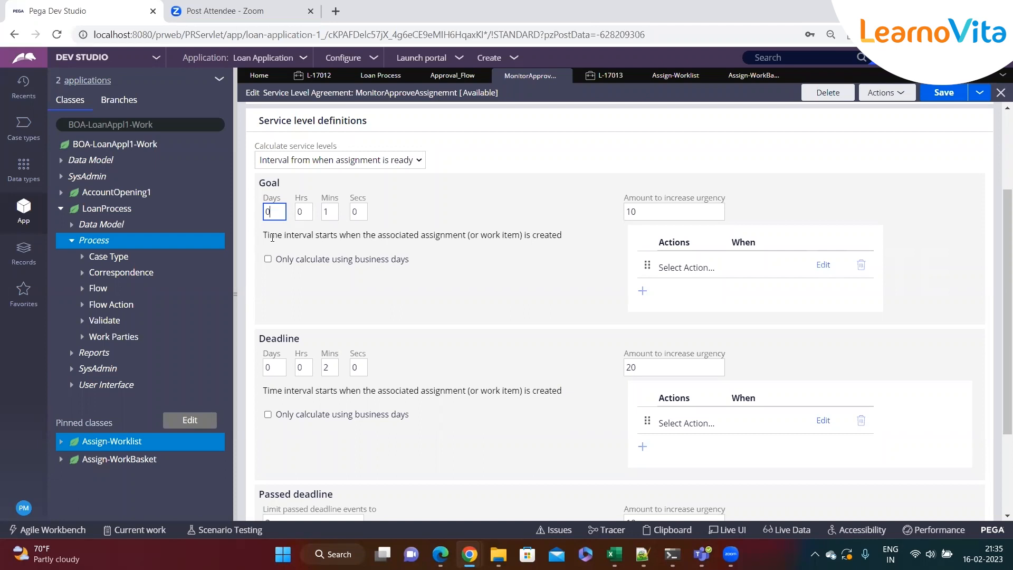
pyautogui.press('Tab')
pyautogui.press('Tab')
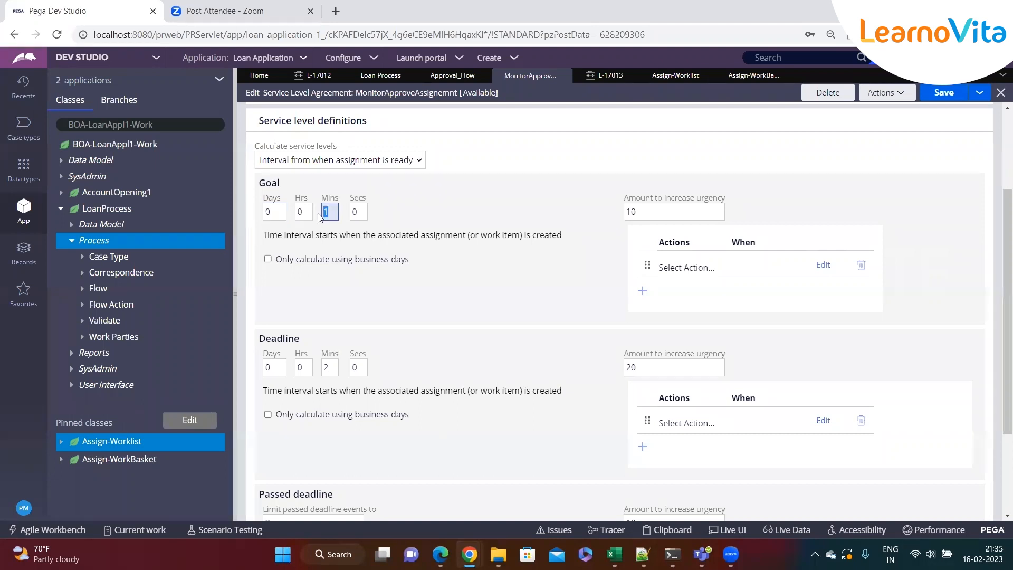
pyautogui.click(378, 298)
pyautogui.click(270, 213)
pyautogui.doubleClick(270, 214)
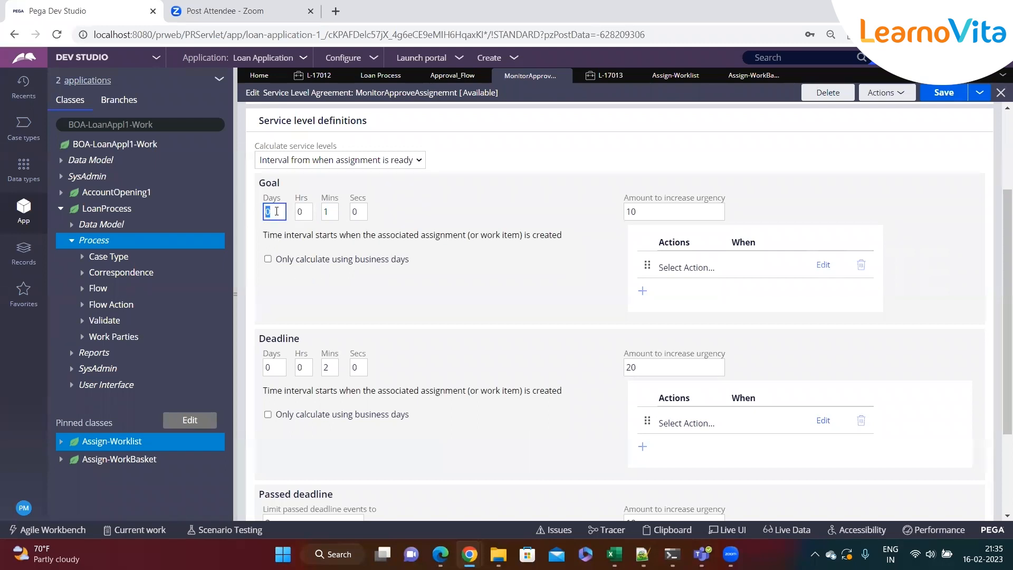
pyautogui.doubleClick(302, 212)
pyautogui.click(343, 281)
pyautogui.doubleClick(304, 213)
pyautogui.click(274, 368)
pyautogui.write('24')
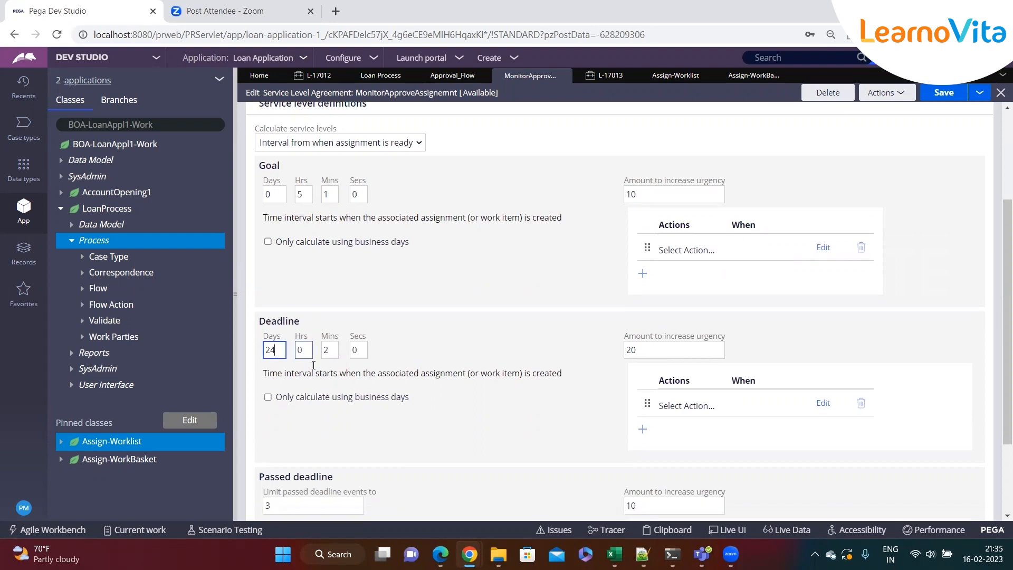
# Enable the Deadline's option to calculate using business days only
pyautogui.scroll(-3, 285, 380)
pyautogui.click(281, 423)
pyautogui.hotkey('shift', 'Tab')
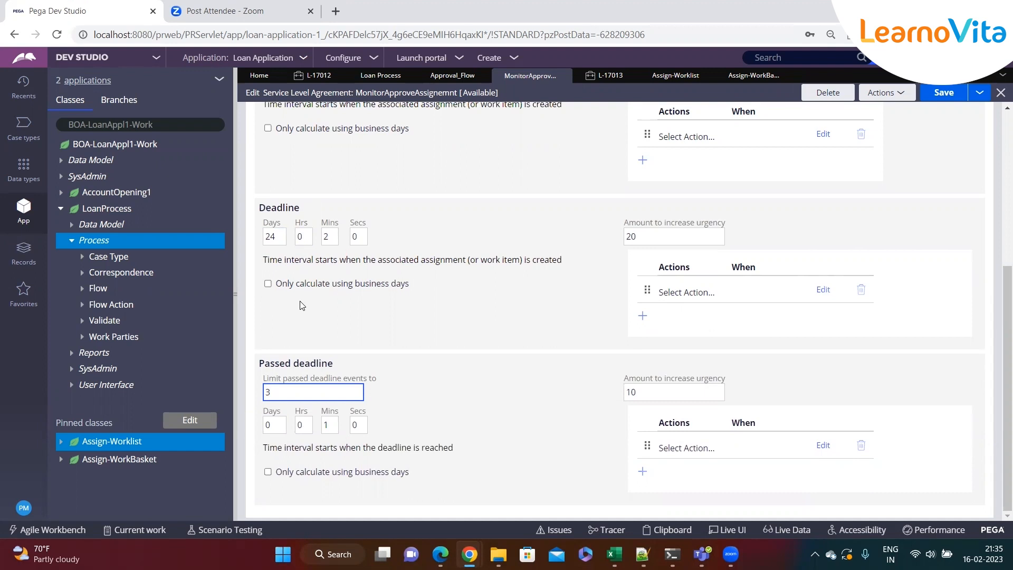
pyautogui.click(267, 284)
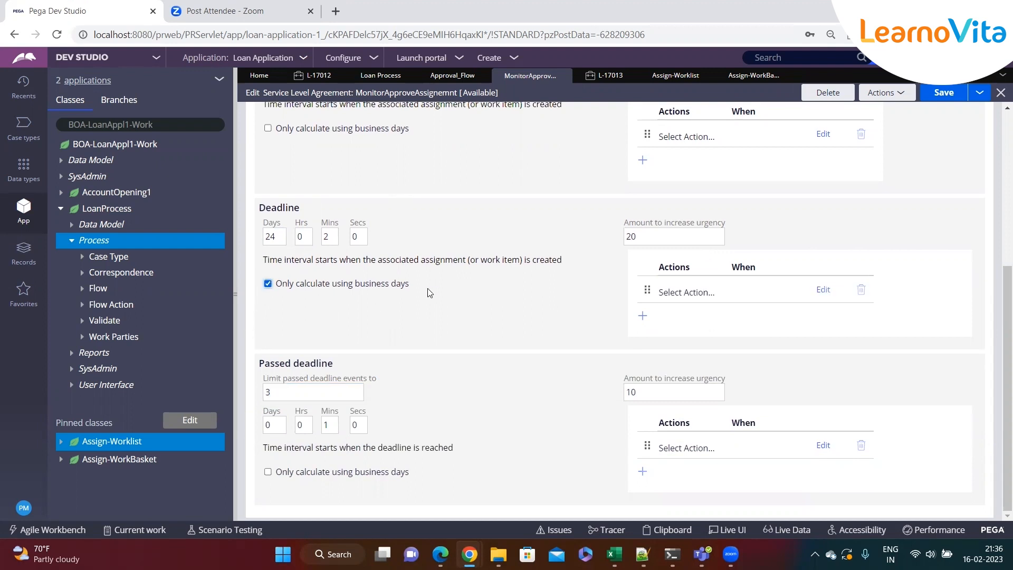
pyautogui.moveTo(428, 290); pyautogui.dragTo(269, 290)
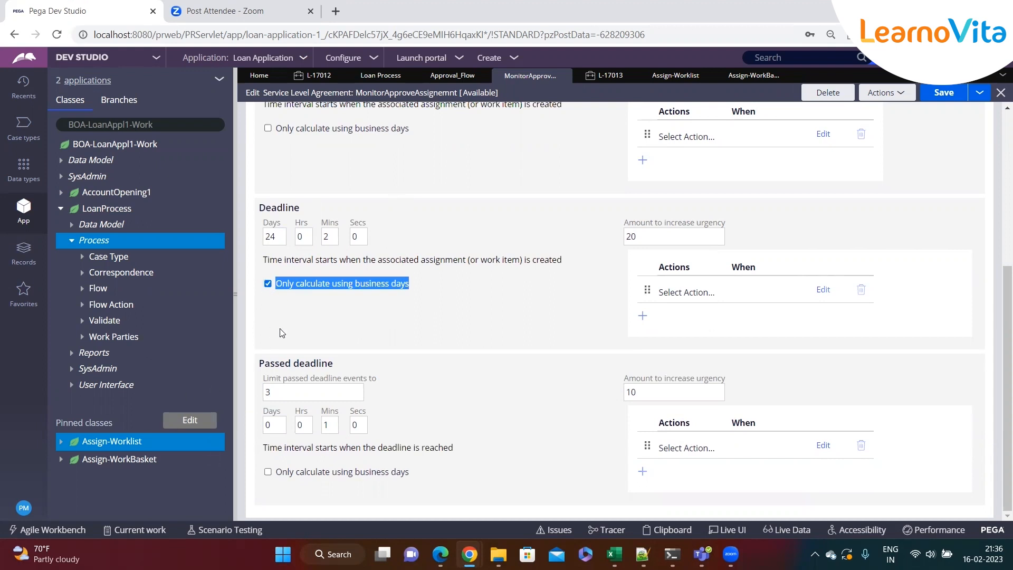
pyautogui.click(404, 294)
pyautogui.moveTo(407, 294); pyautogui.dragTo(267, 337)
# Open the current operator's record and, from its work settings, open the USDefault business calendar
pyautogui.click(24, 506)
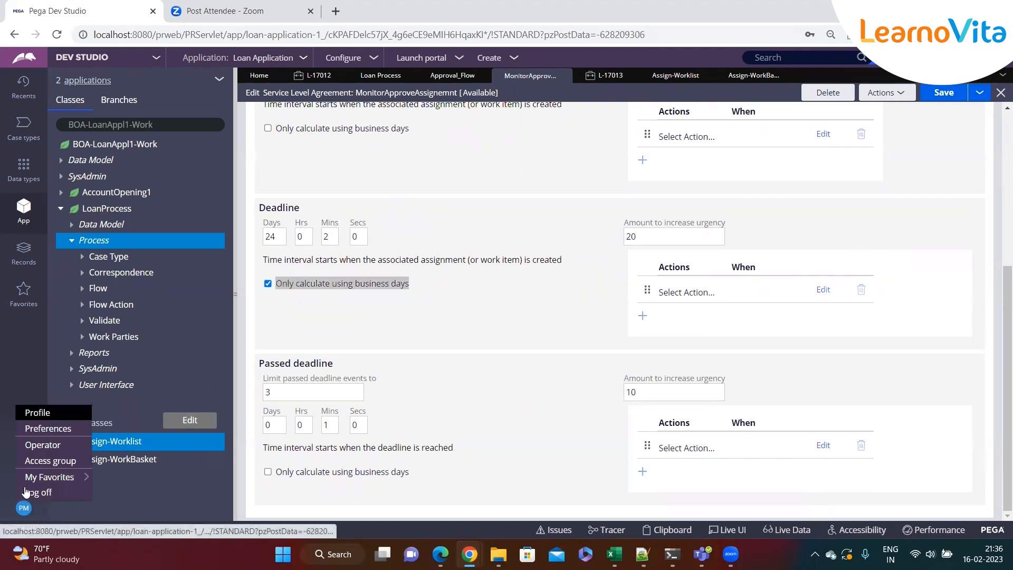
pyautogui.click(29, 443)
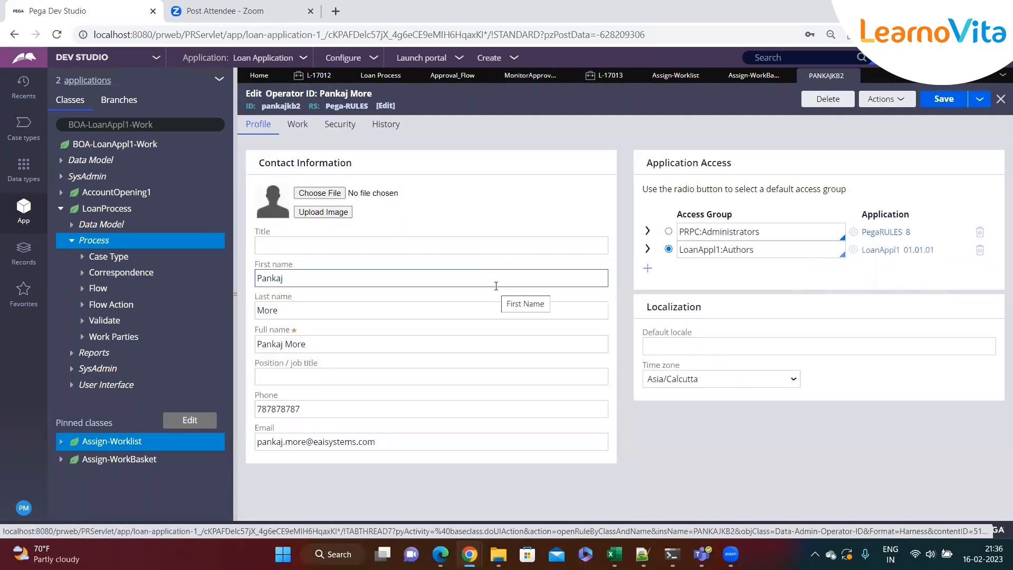
pyautogui.click(287, 132)
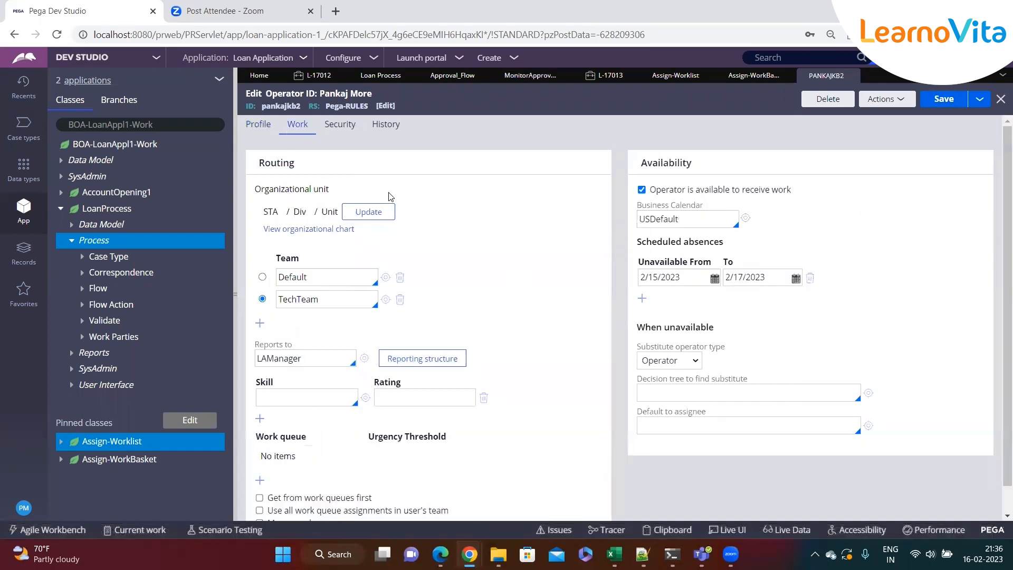
pyautogui.moveTo(711, 207); pyautogui.dragTo(638, 208)
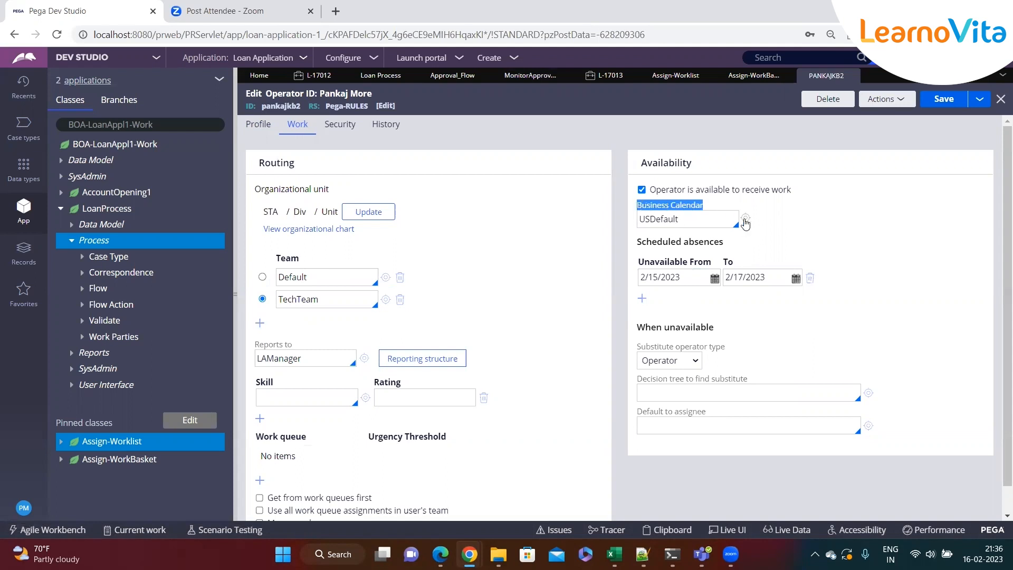
pyautogui.click(745, 219)
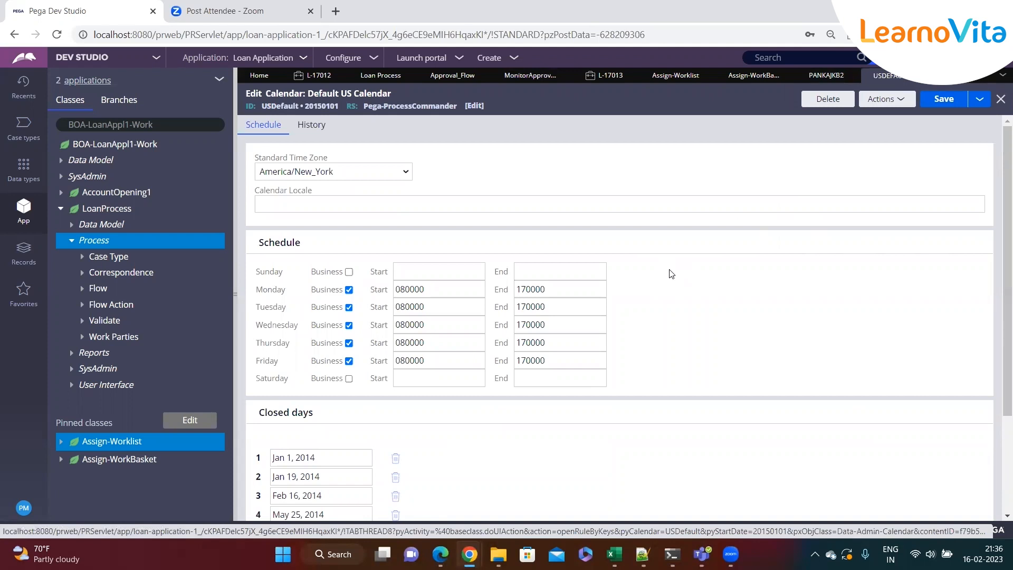
# Review the calendar's weekly schedule and the list of closed days
pyautogui.scroll(-3, 670, 274)
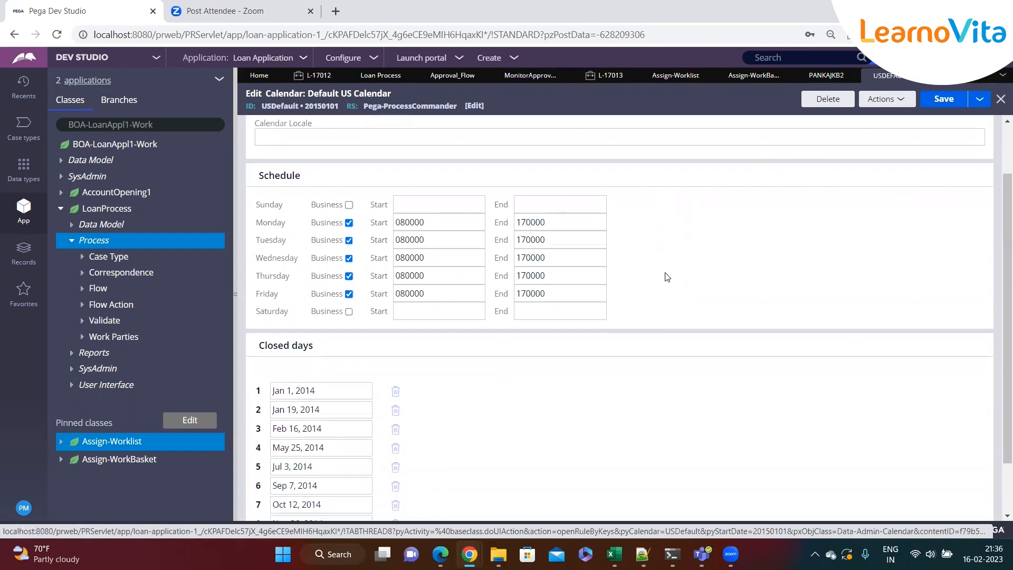
pyautogui.tripleClick(260, 285)
pyautogui.click(350, 327)
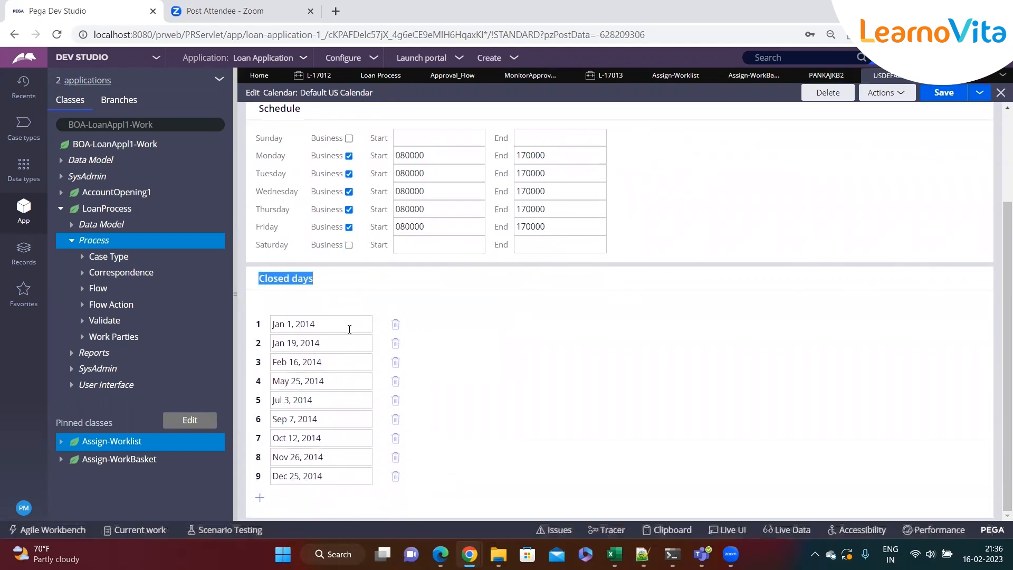
pyautogui.click(341, 358)
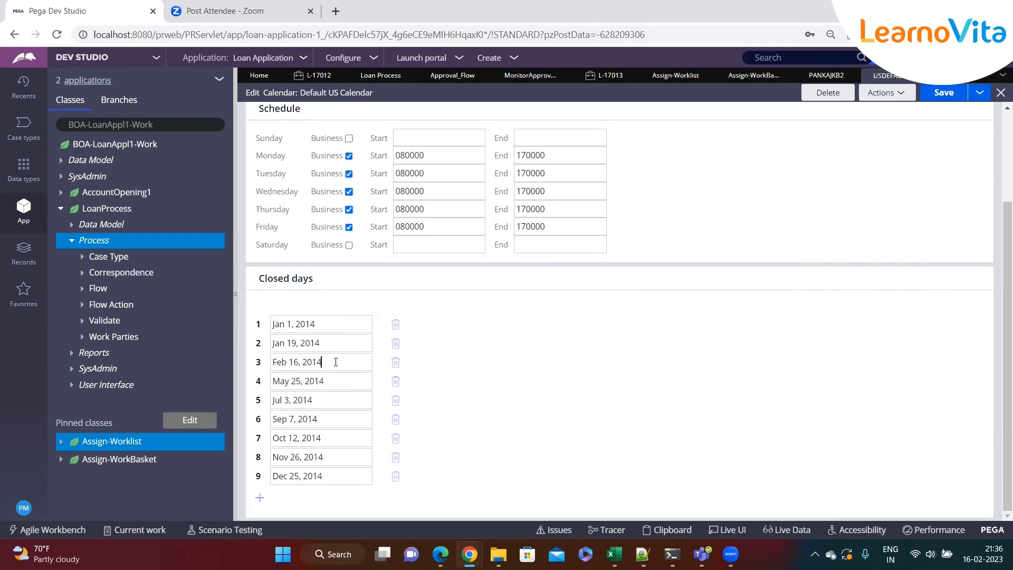
pyautogui.click(336, 346)
pyautogui.scroll(3, 336, 385)
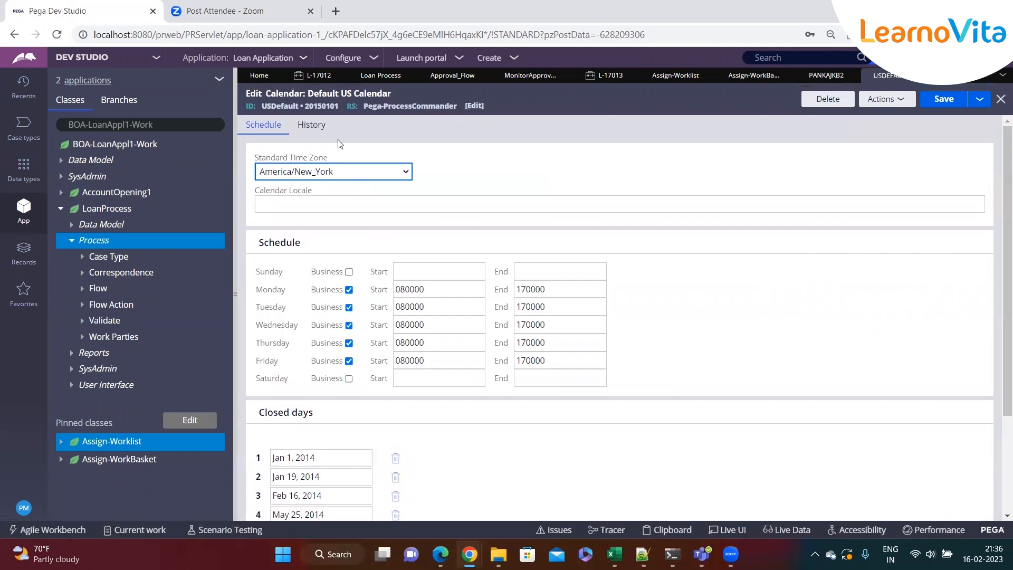
pyautogui.doubleClick(270, 105)
pyautogui.scroll(-3, 335, 390)
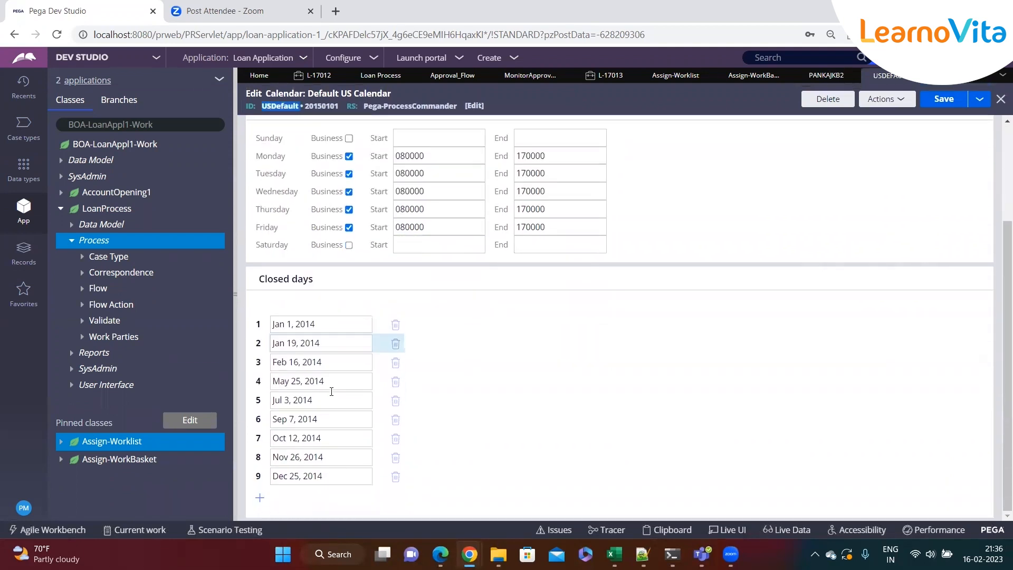
pyautogui.click(332, 379)
pyautogui.click(328, 458)
pyautogui.click(328, 438)
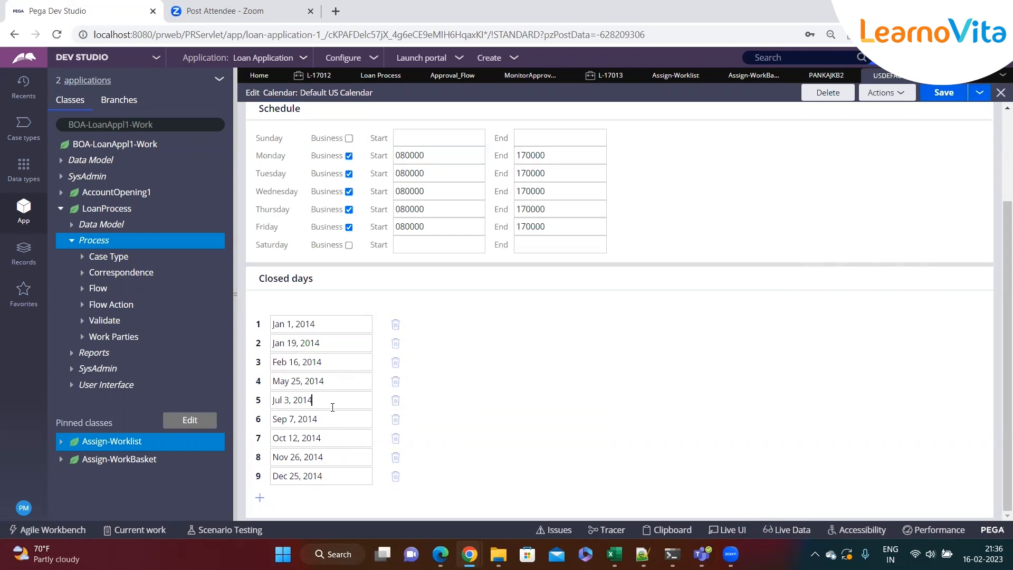
pyautogui.scroll(3, 347, 379)
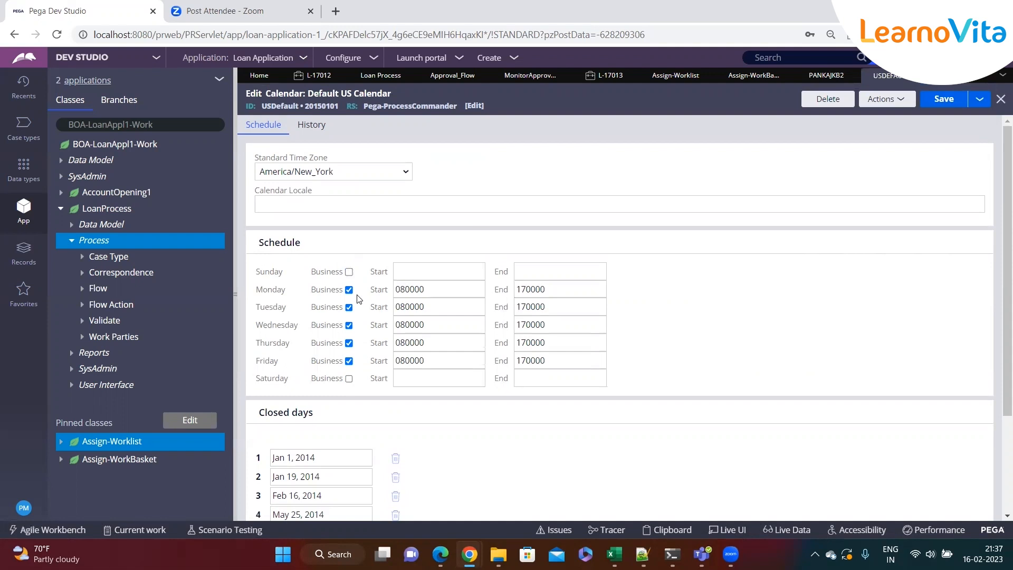
# Mark Sunday as a business day in the calendar schedule
pyautogui.click(349, 271)
pyautogui.click(563, 287)
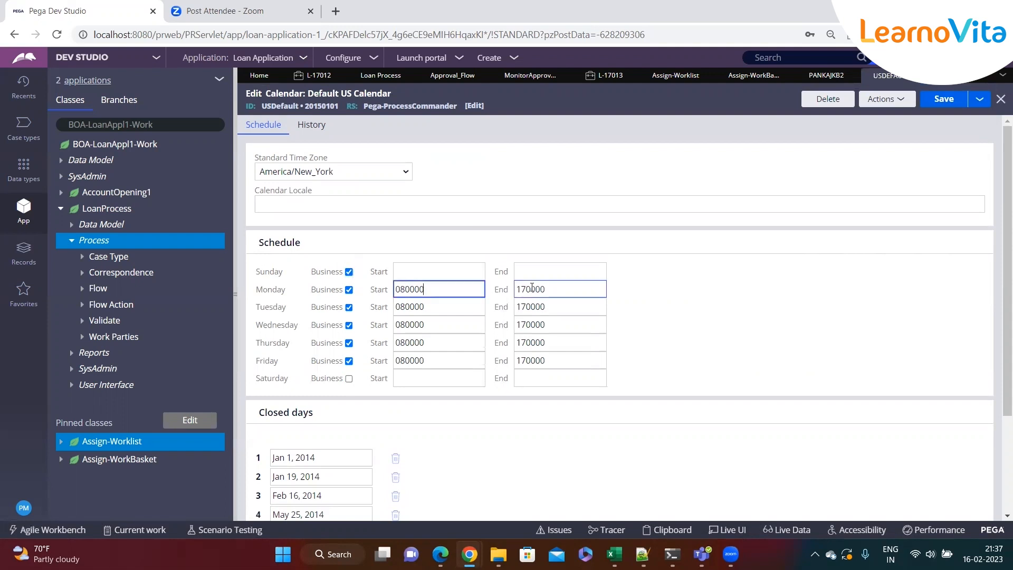
pyautogui.click(451, 284)
pyautogui.click(549, 288)
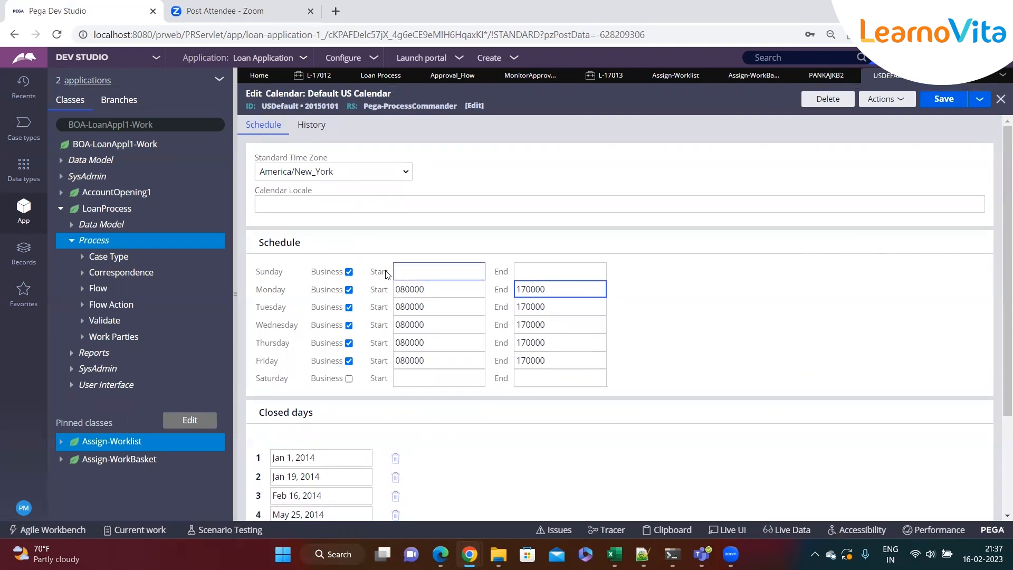
# Compare the operator's business calendar setting with the calendar's schedule hours and closed days
pyautogui.click(827, 75)
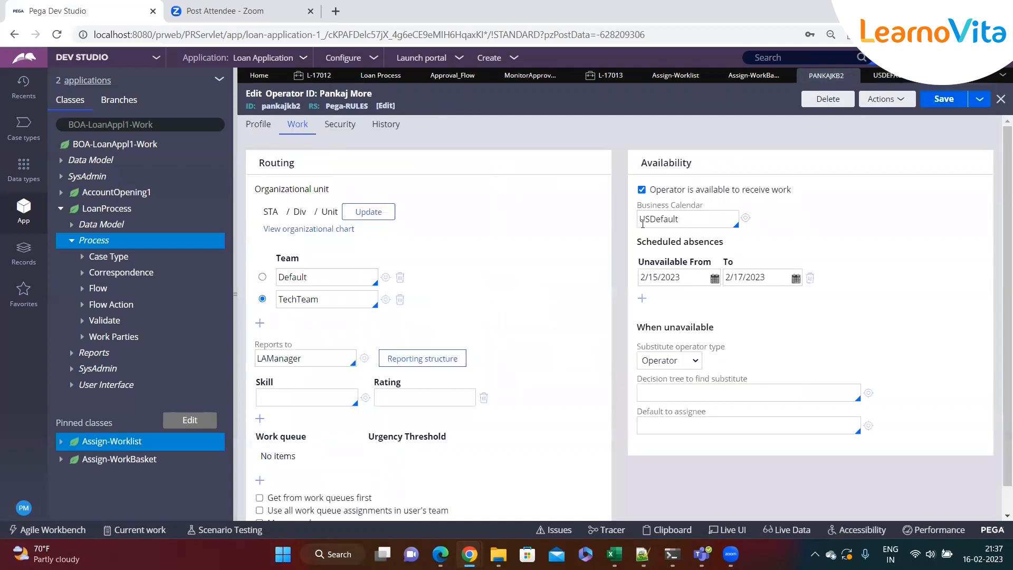
pyautogui.doubleClick(650, 220)
pyautogui.click(694, 222)
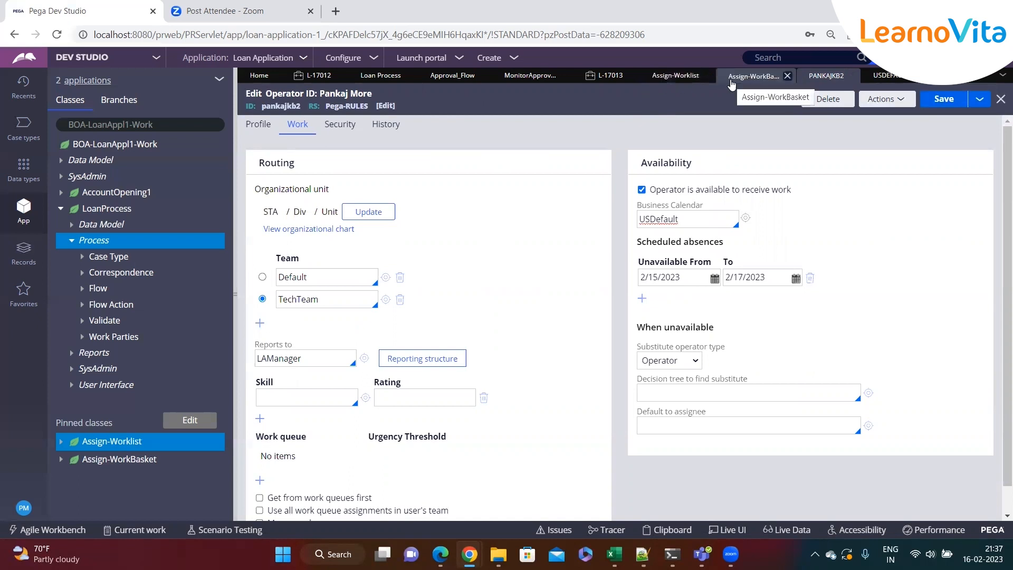
pyautogui.click(886, 78)
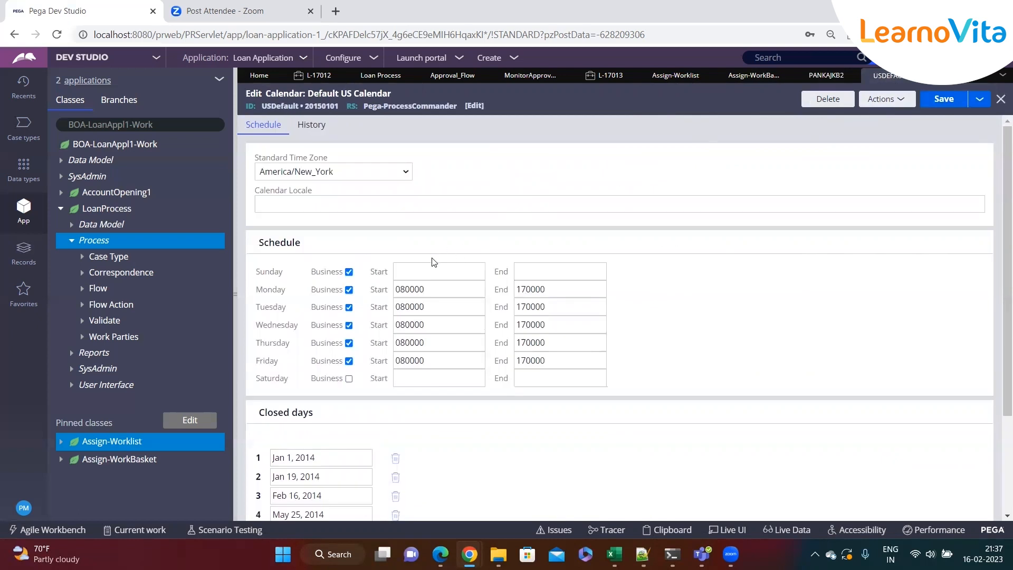
pyautogui.scroll(-3, 433, 263)
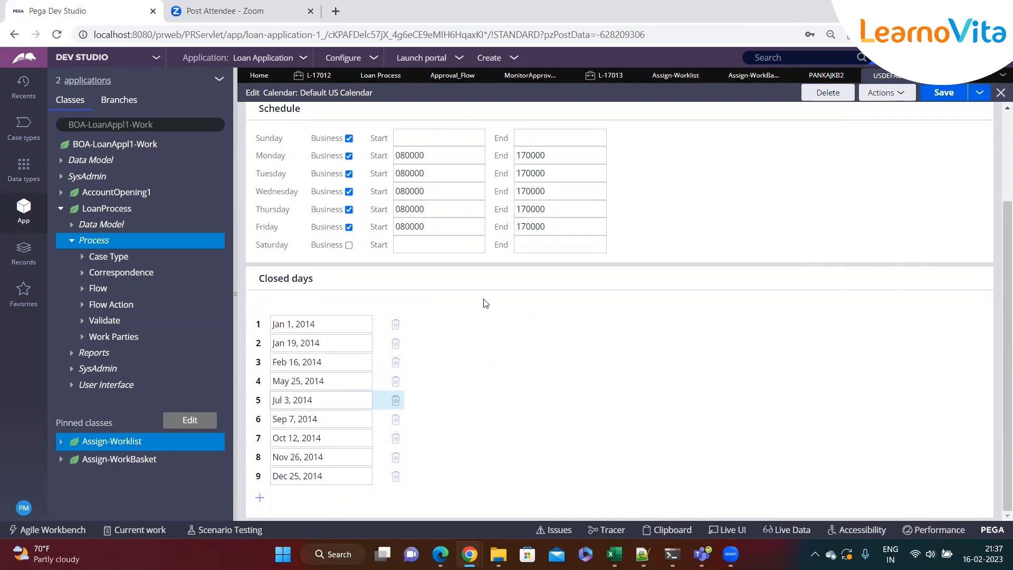
pyautogui.click(327, 362)
pyautogui.click(322, 400)
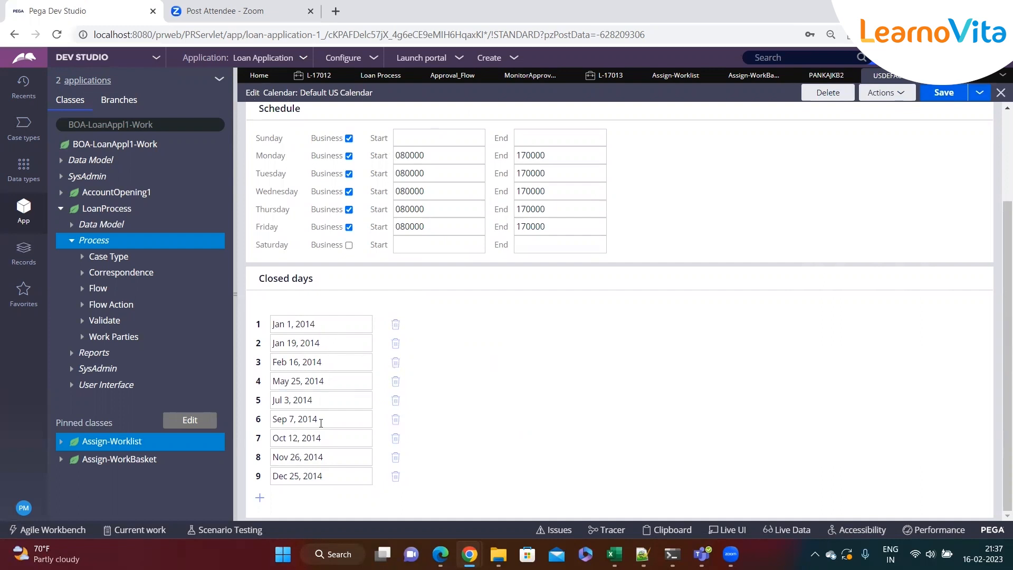
pyautogui.click(329, 457)
pyautogui.click(324, 478)
pyautogui.scroll(5, 327, 438)
pyautogui.click(441, 290)
pyautogui.click(551, 289)
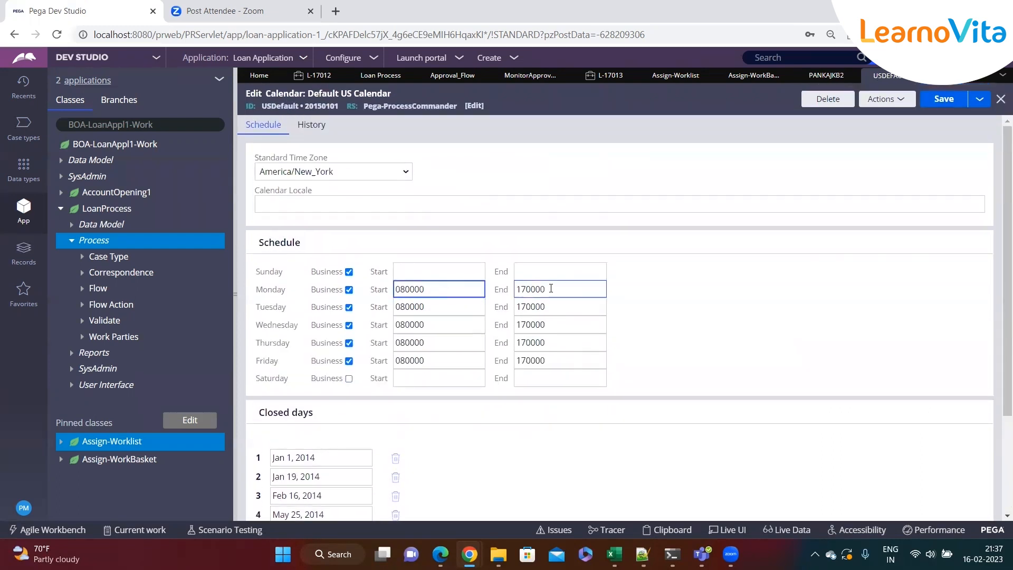
# Examine the calendar's standard time zone options and locale, then close the calendar discarding unsaved changes
pyautogui.moveTo(256, 161); pyautogui.dragTo(335, 159)
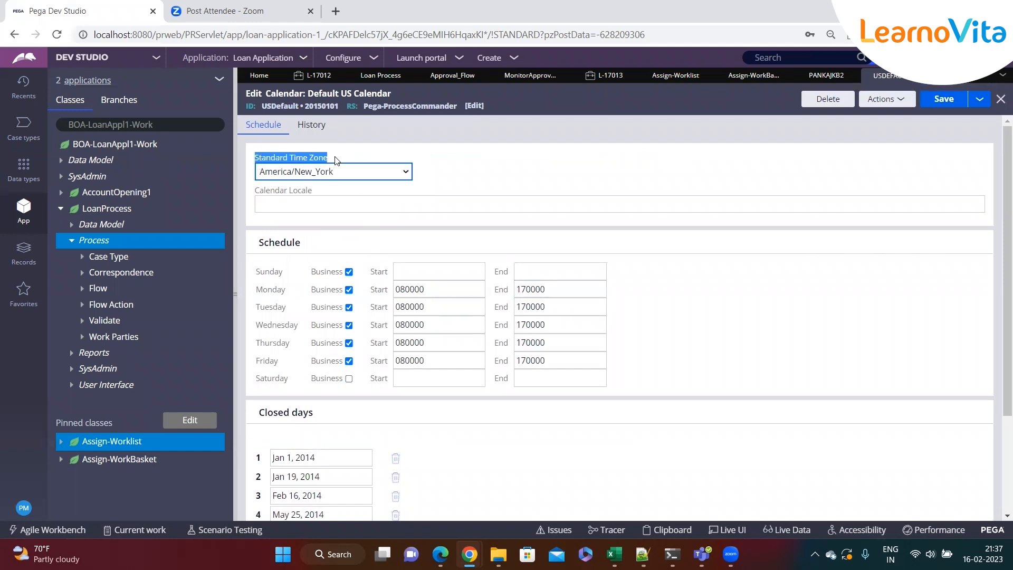
pyautogui.click(405, 173)
pyautogui.scroll(-10, 381, 338)
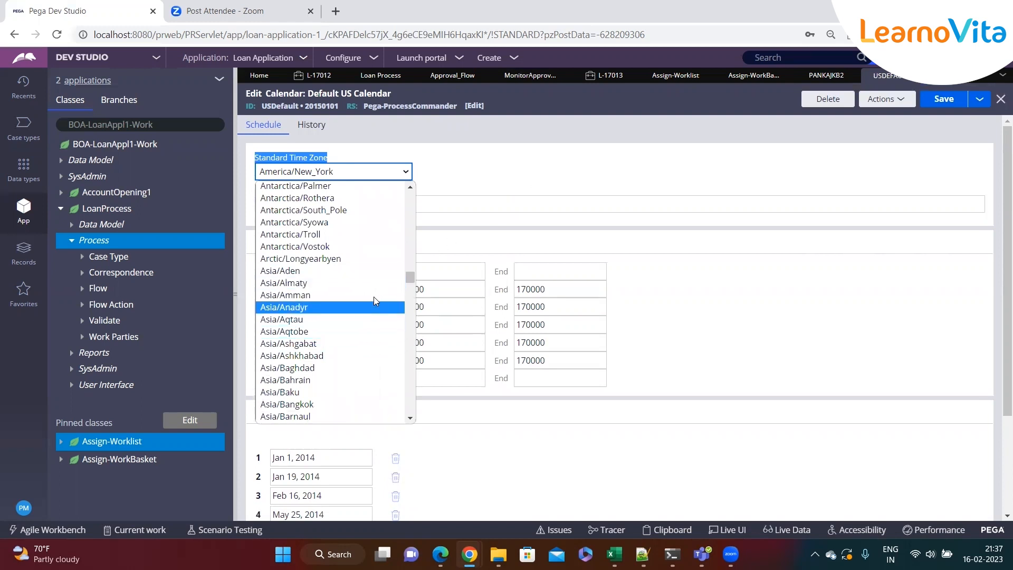
pyautogui.click(507, 179)
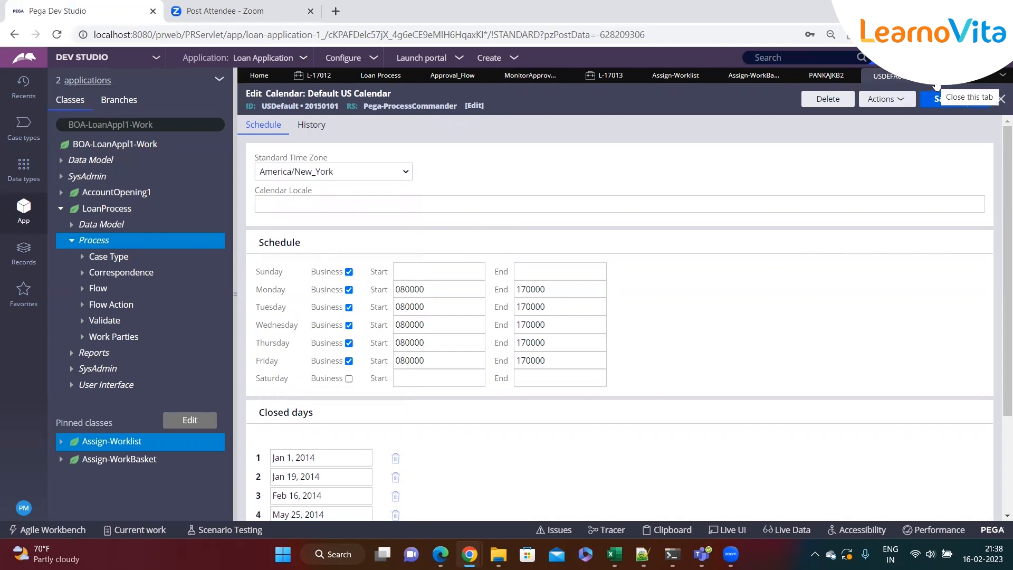
pyautogui.scroll(-2, 523, 316)
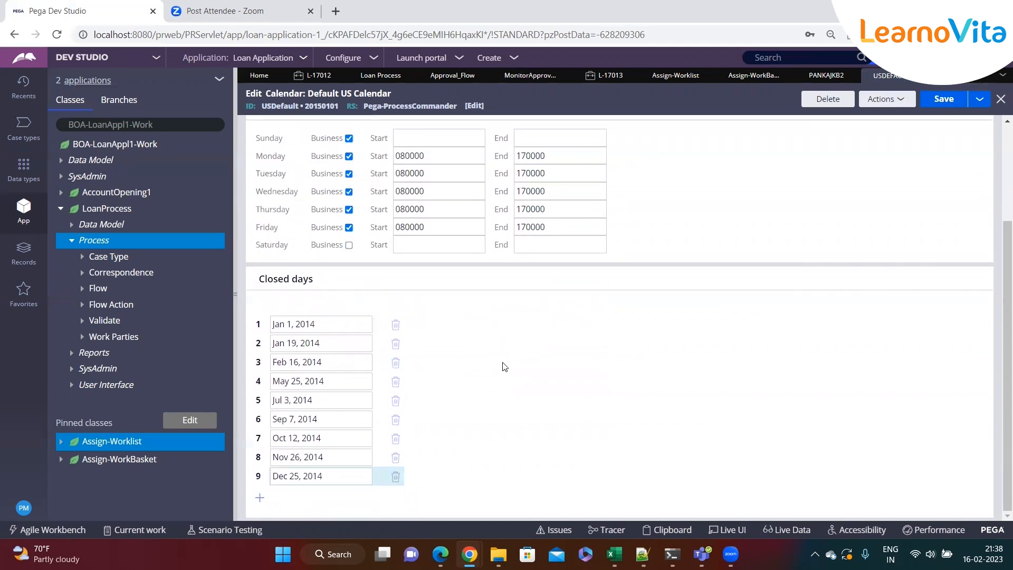
pyautogui.click(349, 350)
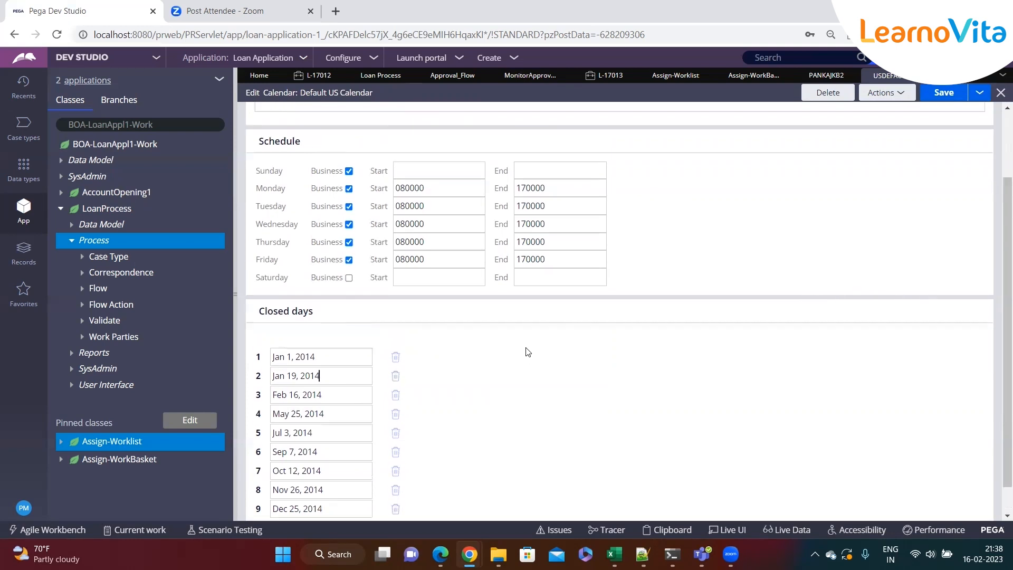
pyautogui.scroll(3, 527, 350)
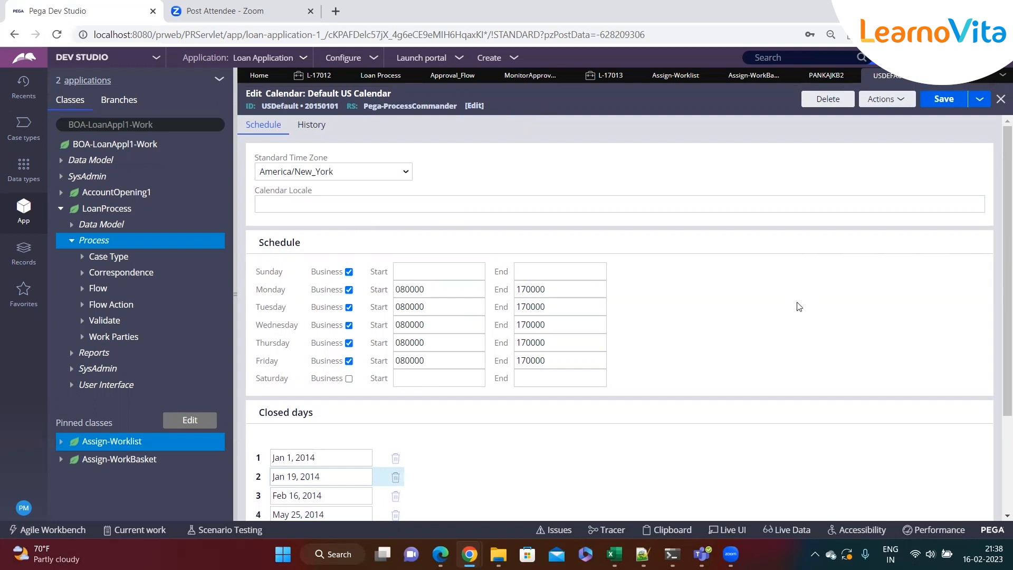
pyautogui.click(261, 158)
pyautogui.moveTo(259, 158); pyautogui.dragTo(366, 161)
pyautogui.click(495, 191)
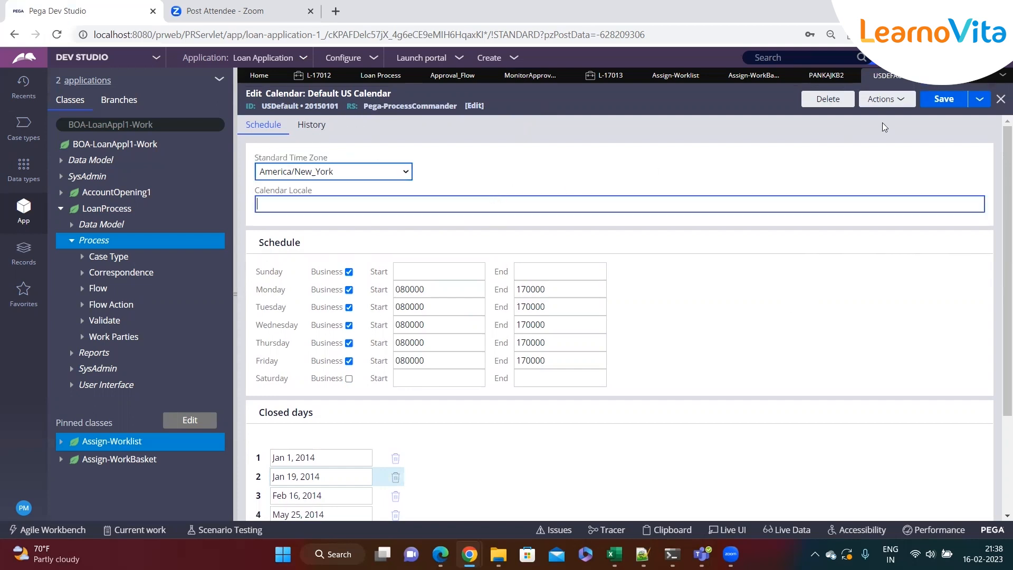
pyautogui.click(923, 76)
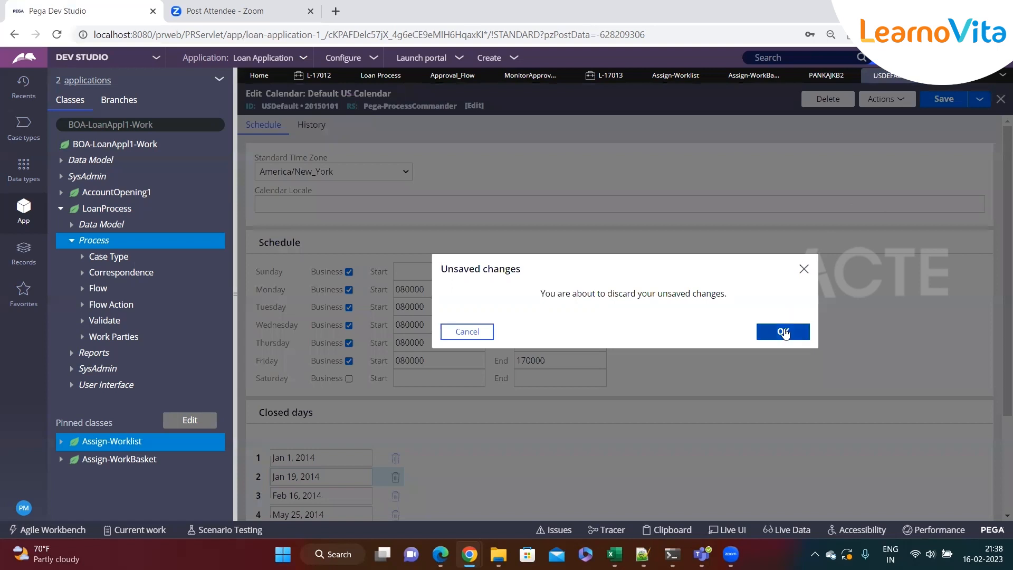
pyautogui.click(776, 332)
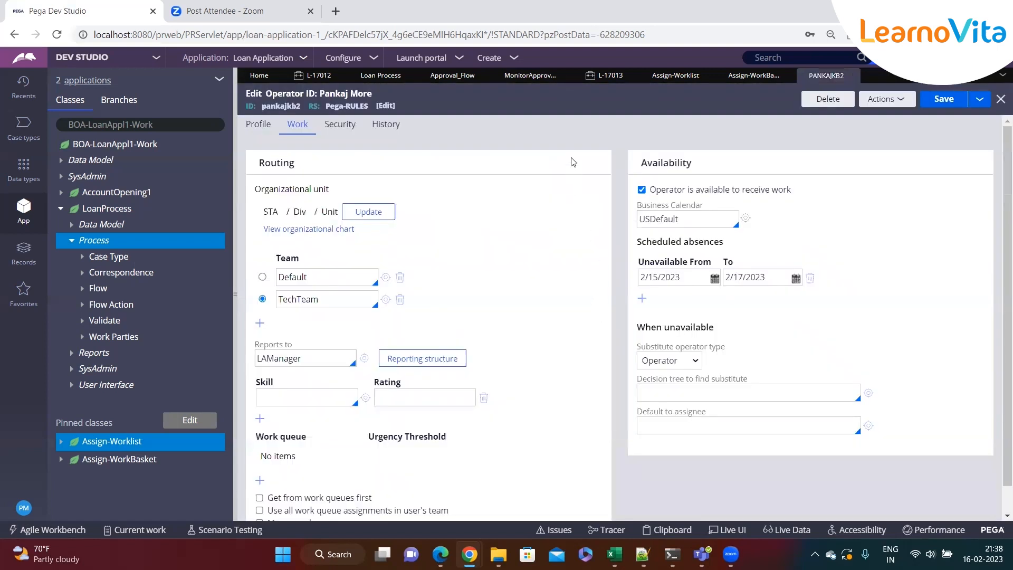
# Reopen the USDefault calendar and replace the first closed day with 2022
pyautogui.click(748, 222)
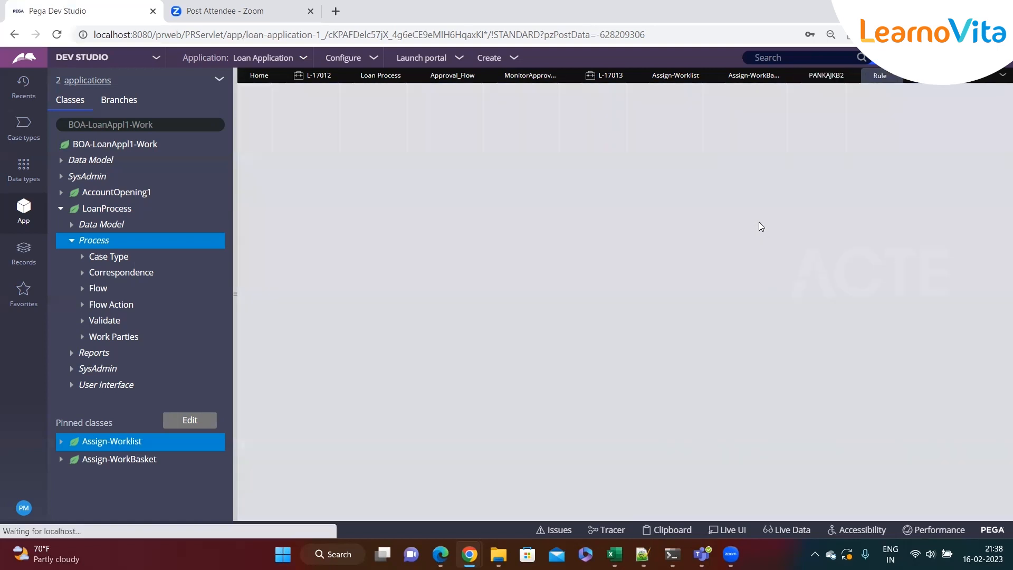
pyautogui.scroll(-3, 569, 260)
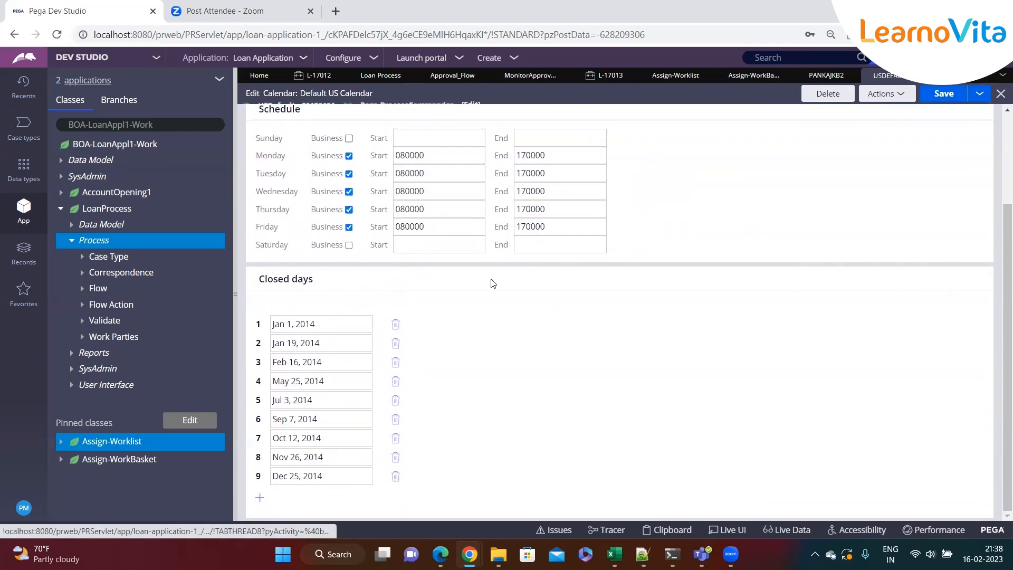
pyautogui.tripleClick(337, 324)
pyautogui.press('BackSpace')
pyautogui.write('32022')
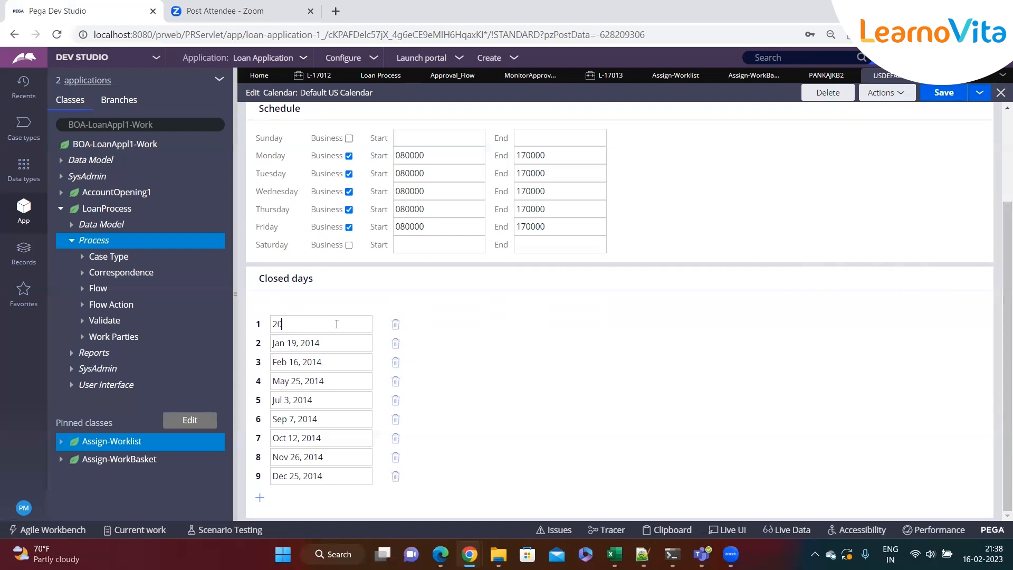
# Review the remaining closed-day dates in the calendar
pyautogui.click(330, 349)
pyautogui.click(312, 326)
pyautogui.doubleClick(323, 321)
pyautogui.click(324, 346)
pyautogui.click(324, 365)
pyautogui.click(325, 381)
pyautogui.click(328, 400)
pyautogui.click(329, 328)
pyautogui.click(341, 340)
pyautogui.click(327, 344)
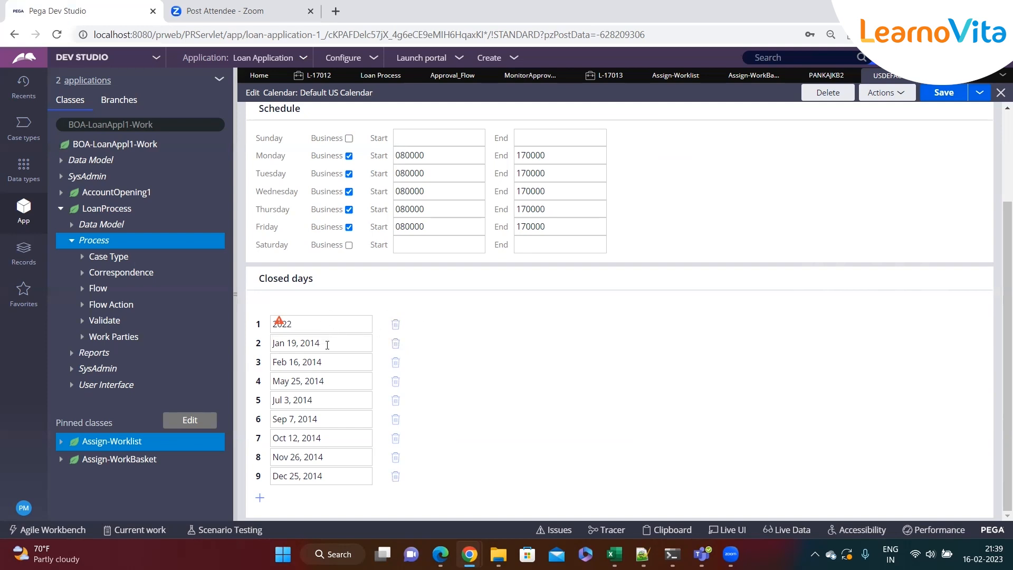